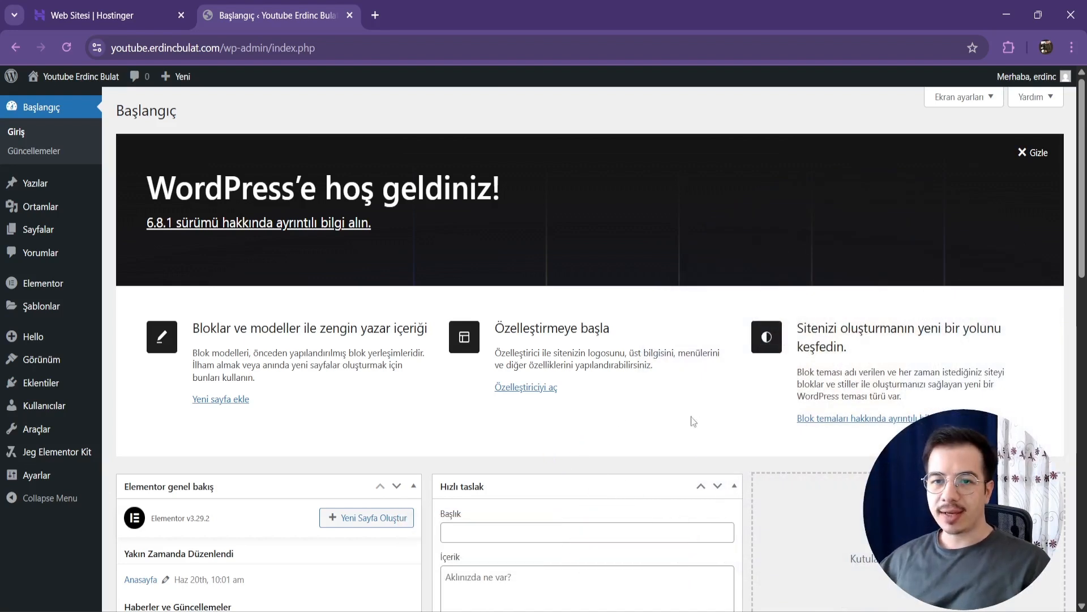
# Step: Search the plugin directory for "ultimate addons", then install and activate Ultimate Addons for Elementor
pyautogui.click(54, 388)
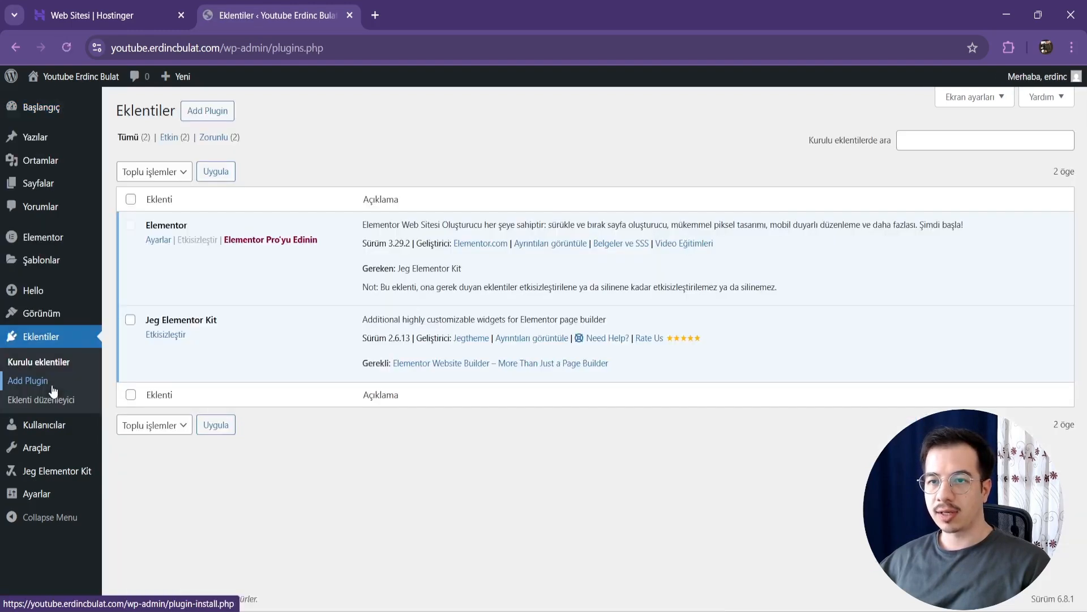
pyautogui.click(226, 111)
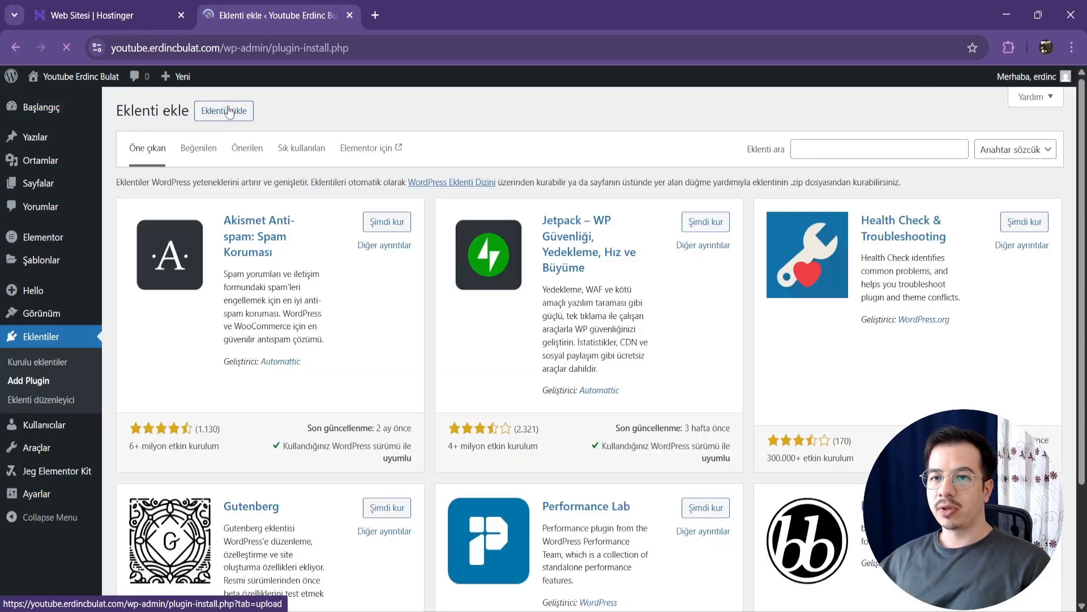
pyautogui.click(843, 154)
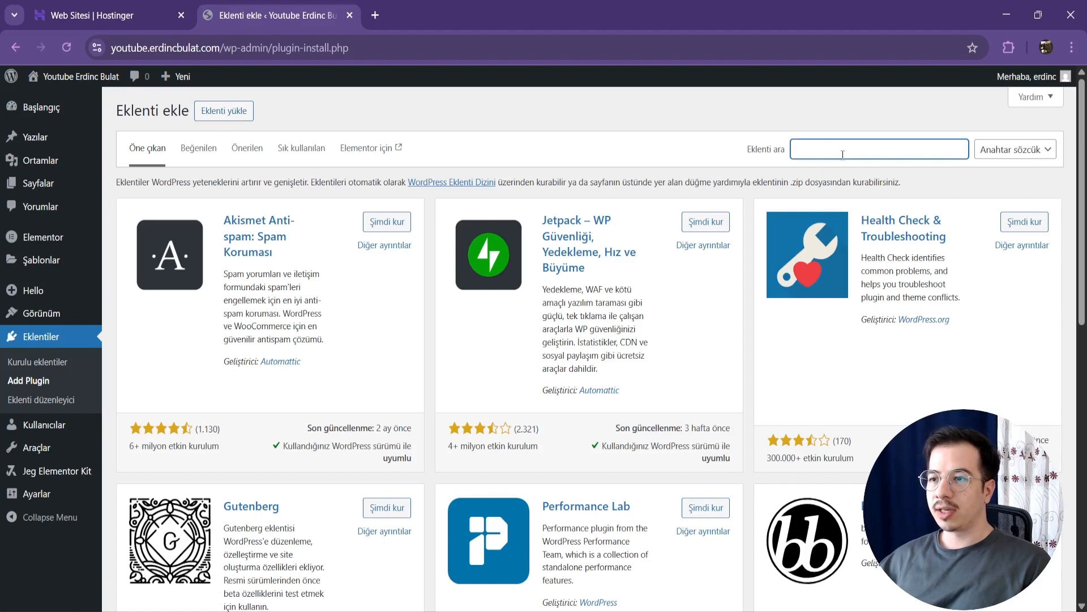
pyautogui.write('ultima')
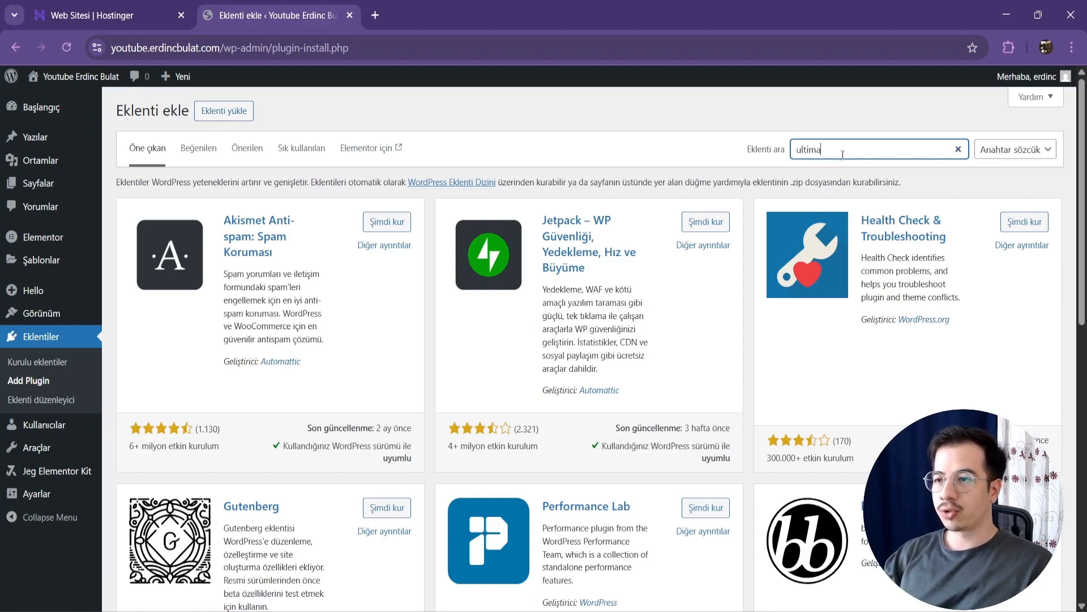
pyautogui.write('te addons')
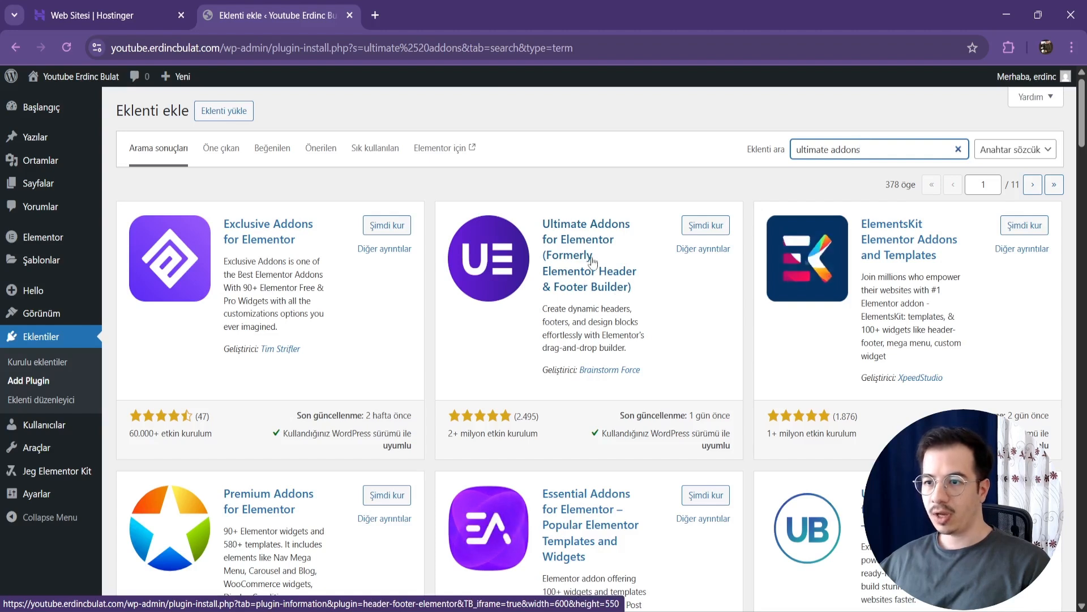
pyautogui.click(705, 225)
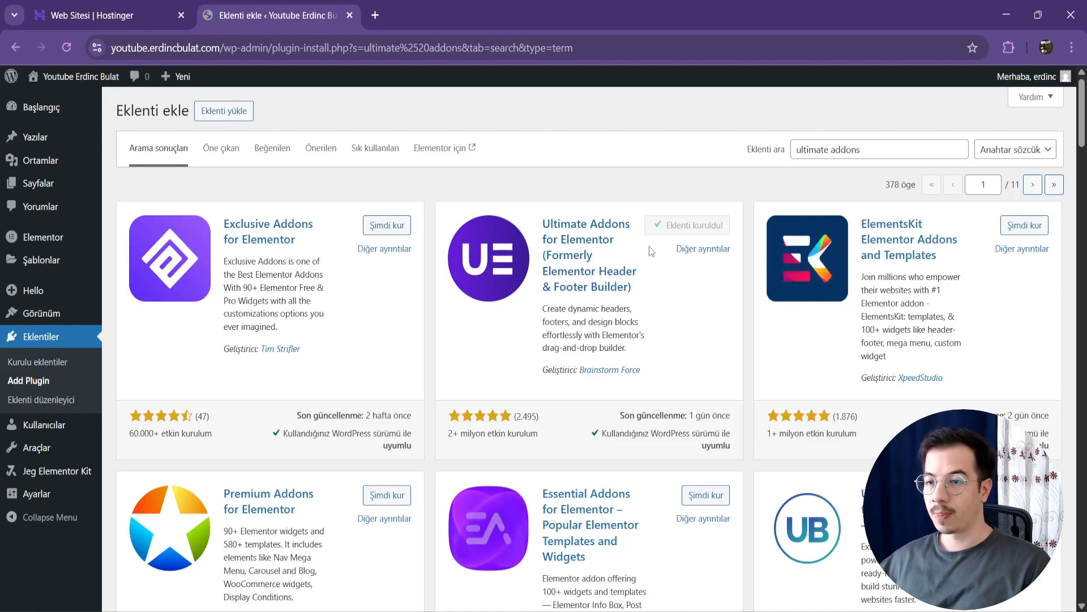
pyautogui.click(706, 226)
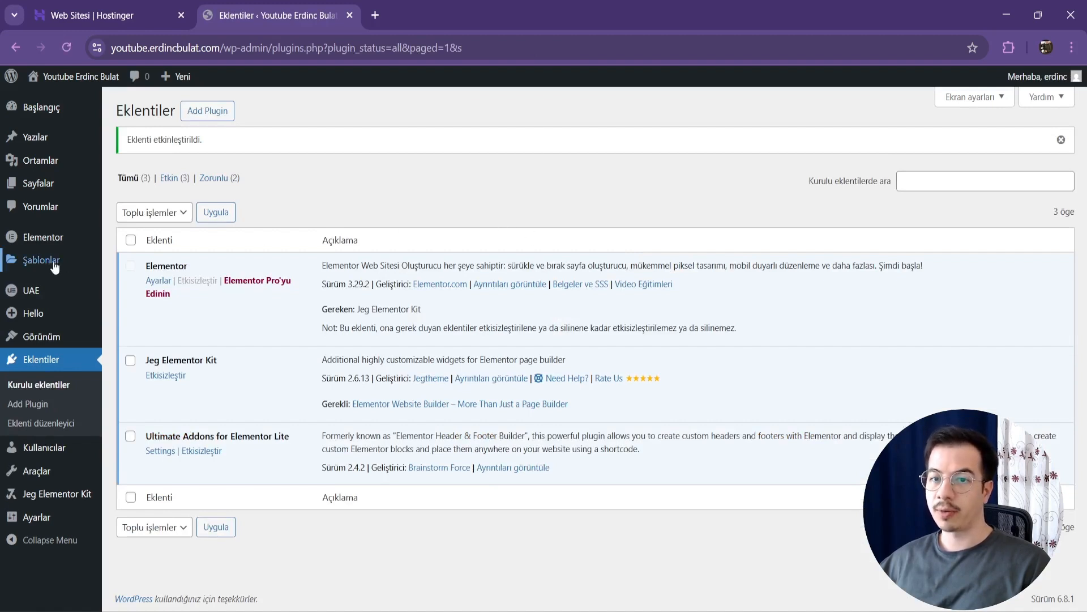
# Step: Create a new UAE Header & Footer template titled "Header" and set its template type to Header
pyautogui.moveTo(51, 294)
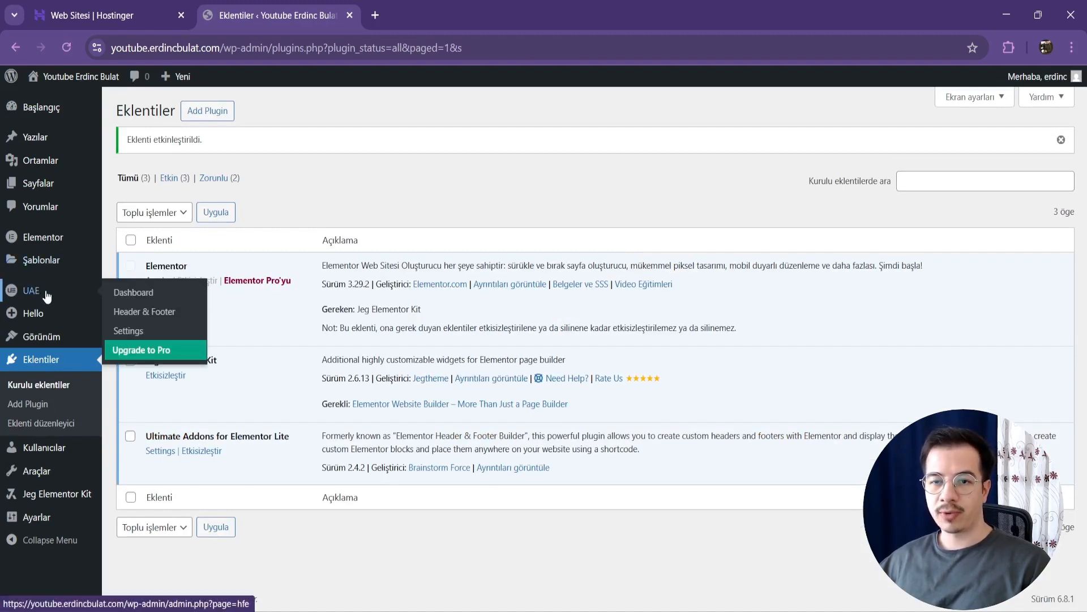
pyautogui.click(160, 311)
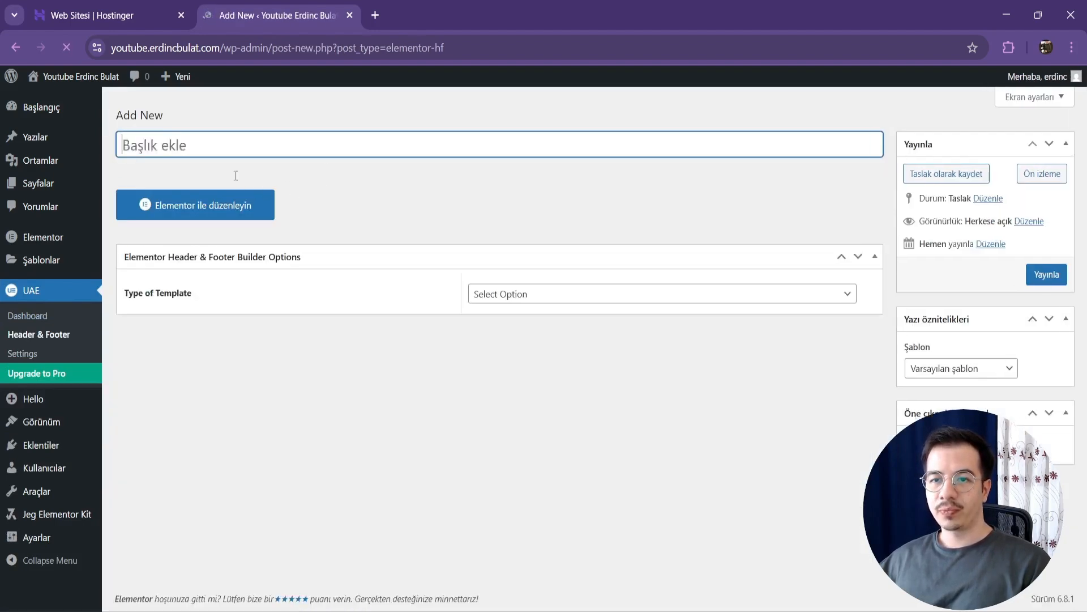
pyautogui.write('Header')
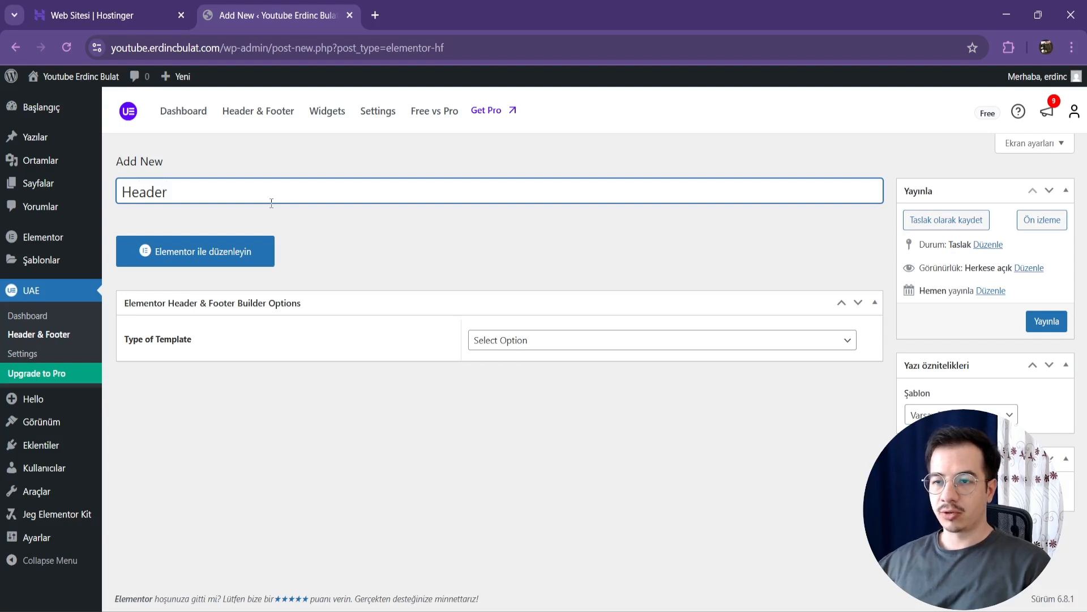
pyautogui.click(293, 386)
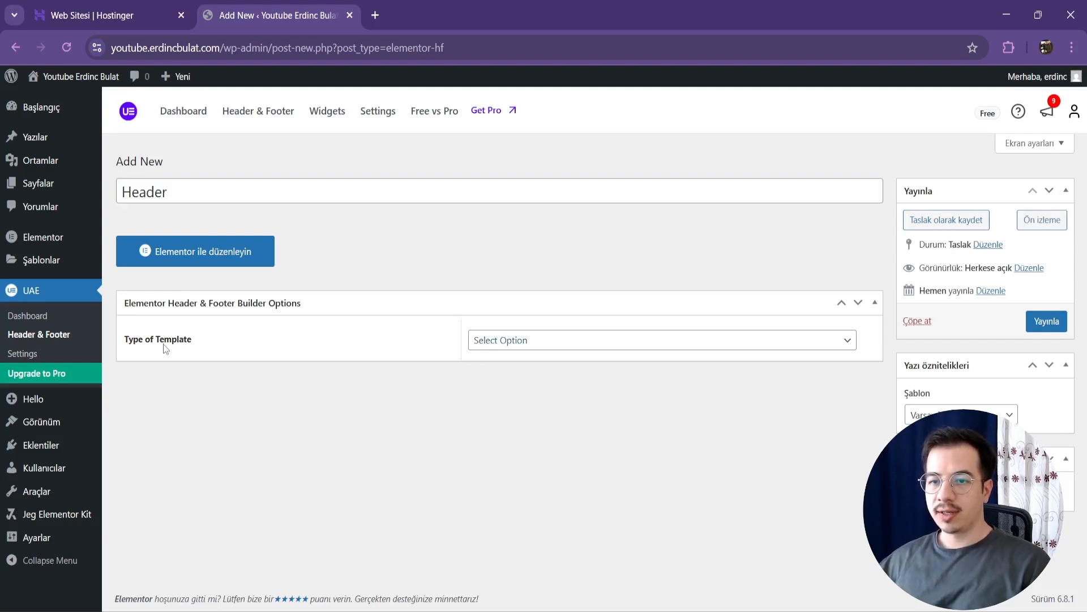
pyautogui.click(534, 342)
pyautogui.click(511, 378)
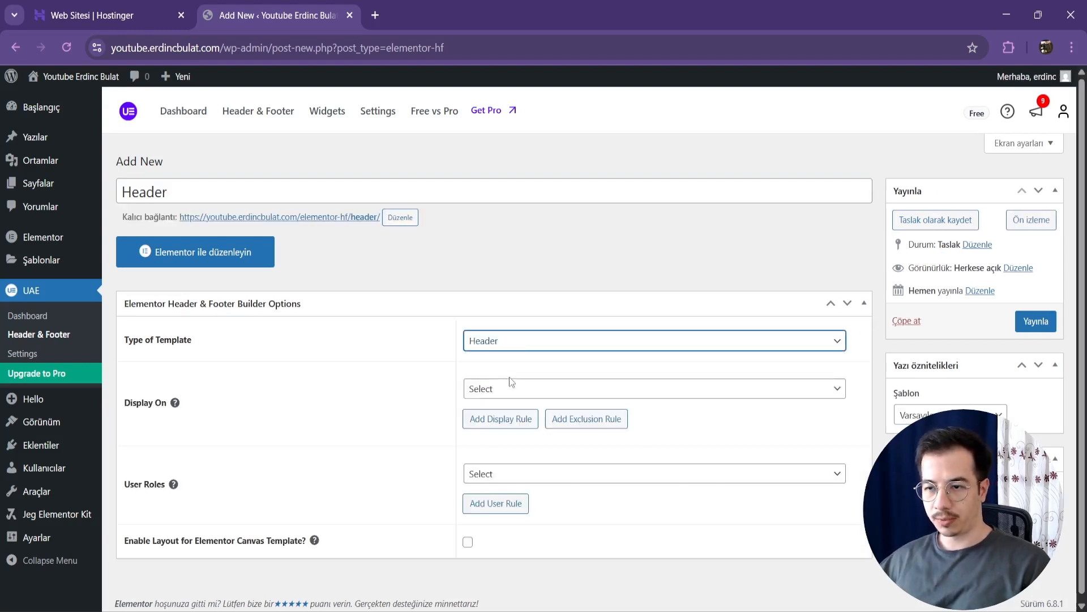
# Step: Set the header template's Display On rule to Entire Website
pyautogui.scroll(-1, 406, 367)
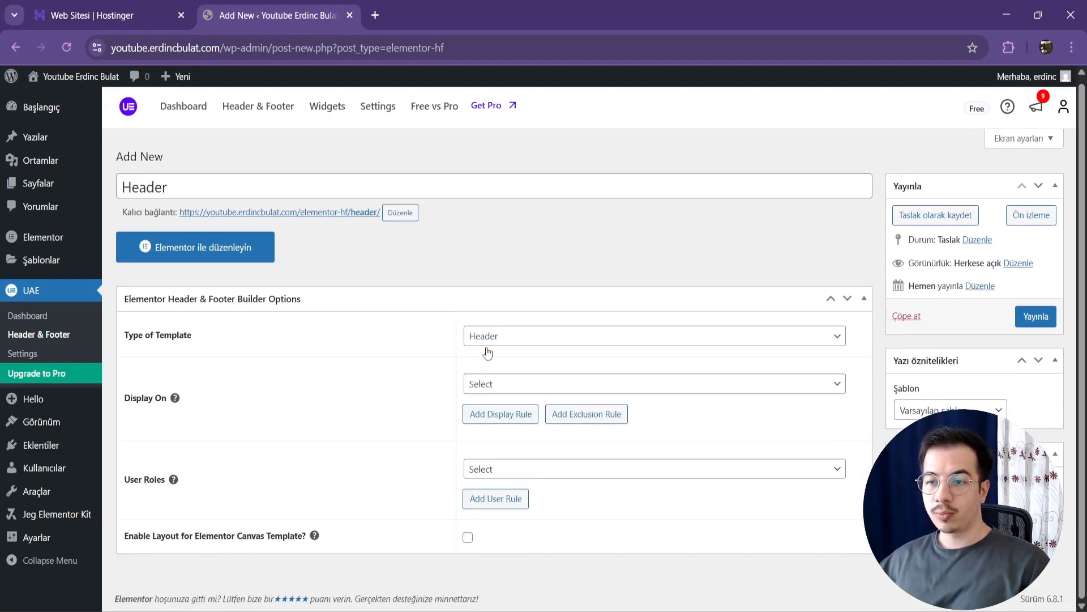
pyautogui.click(518, 388)
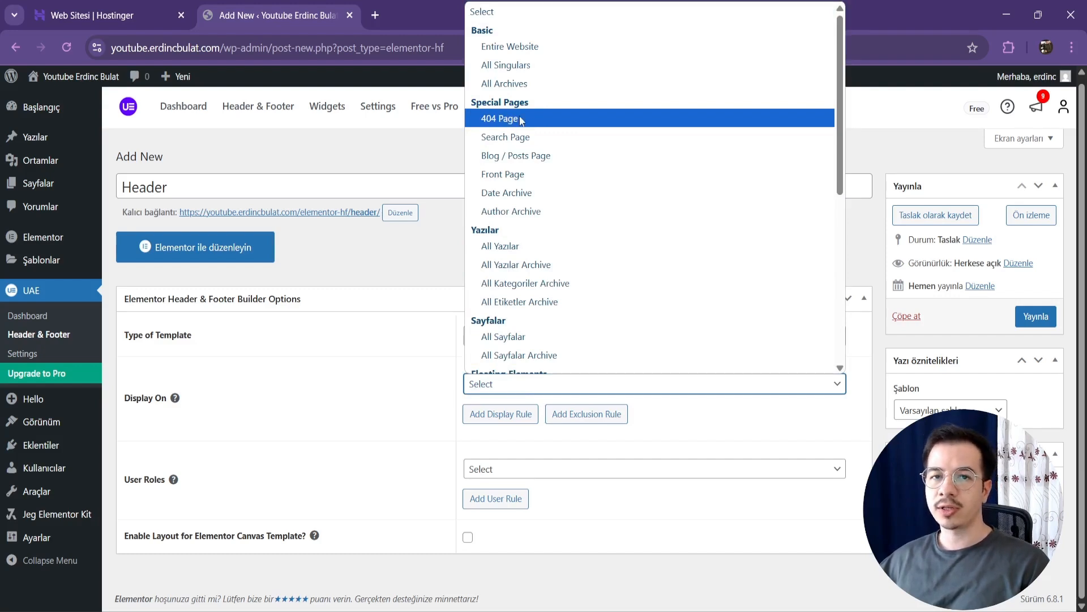
pyautogui.scroll(-5, 558, 210)
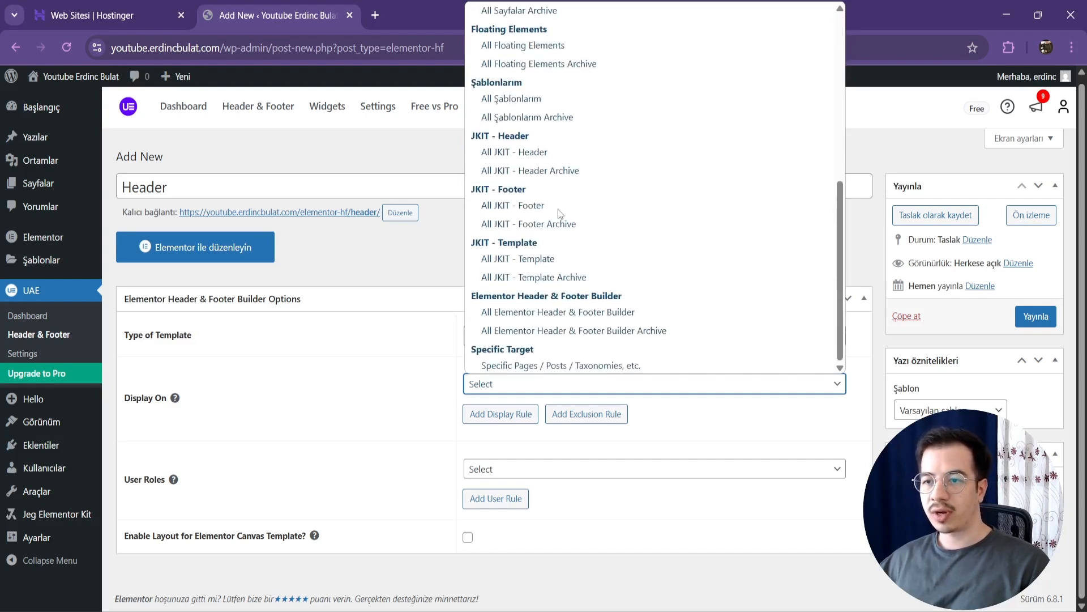
pyautogui.scroll(10, 560, 214)
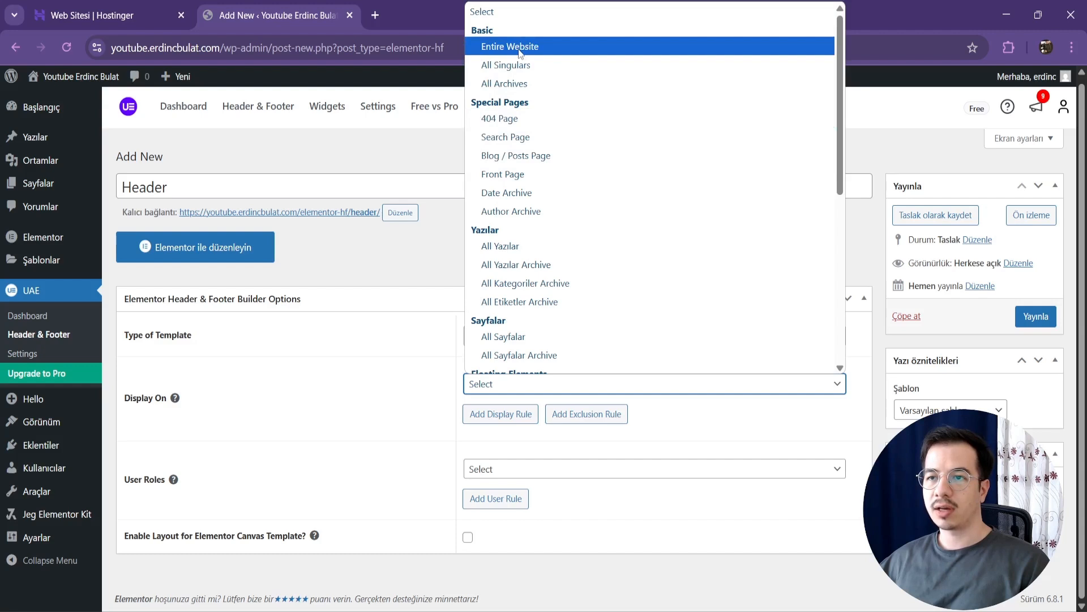
pyautogui.click(536, 52)
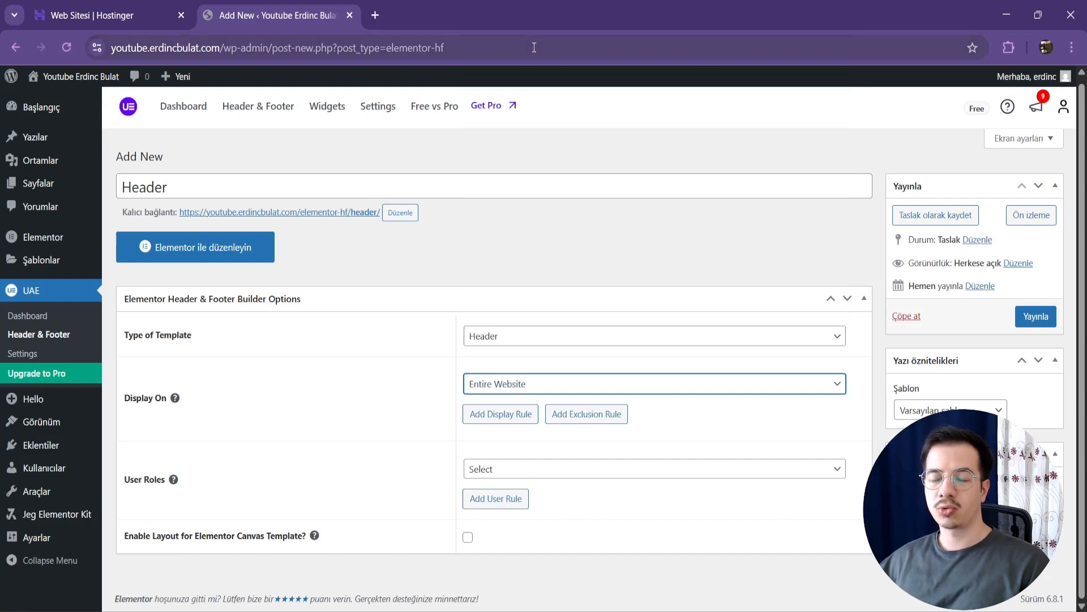
pyautogui.click(443, 337)
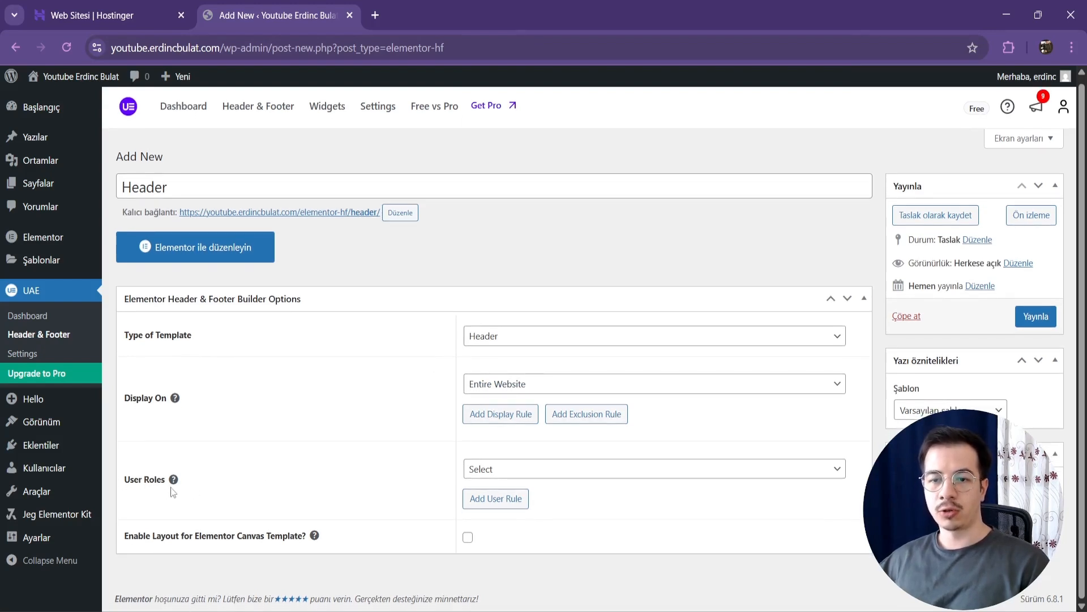
# Step: Set the header template's User Roles to All and publish the template
pyautogui.moveTo(173, 489)
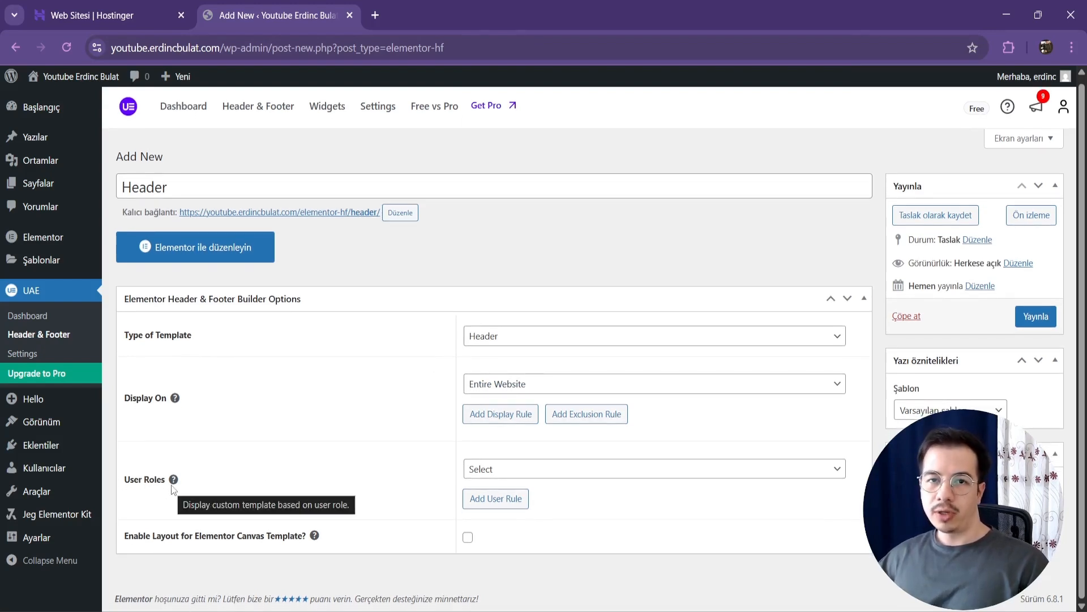
pyautogui.click(481, 479)
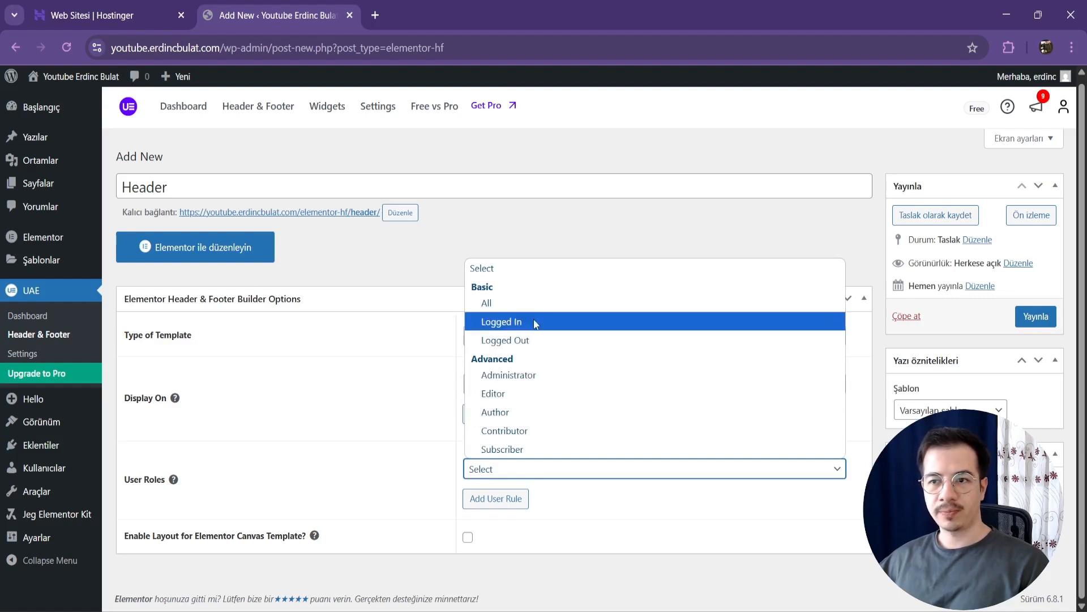
pyautogui.click(528, 306)
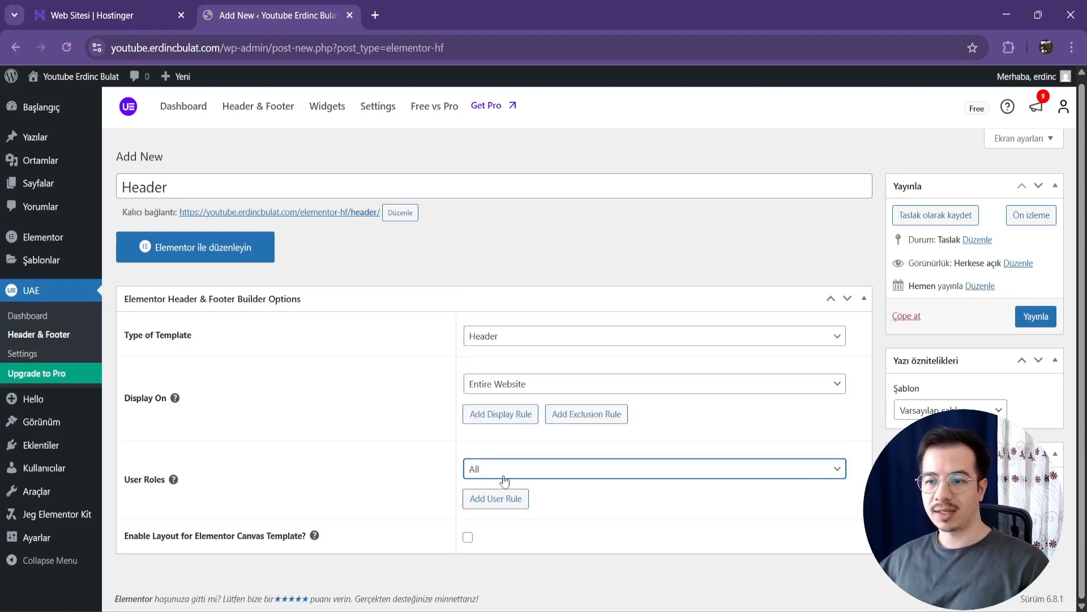
pyautogui.click(505, 477)
pyautogui.click(514, 307)
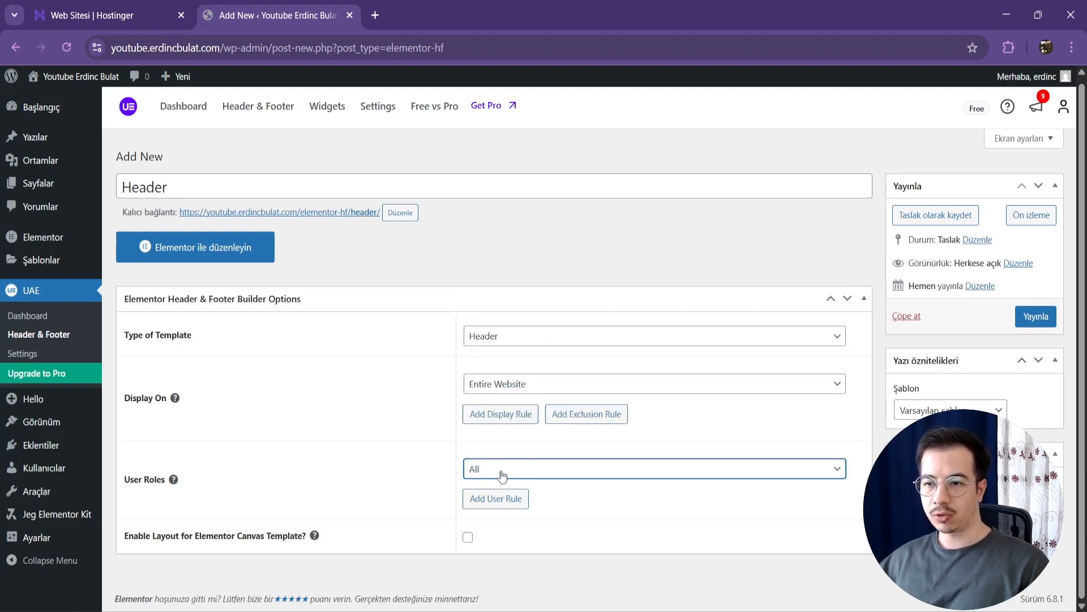
pyautogui.click(449, 459)
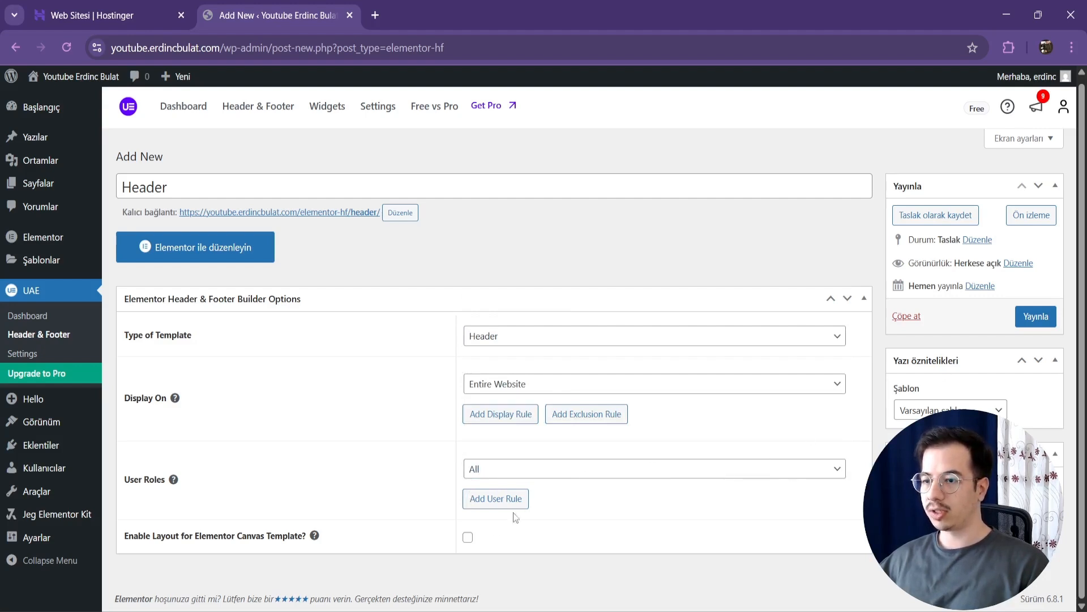
pyautogui.click(1036, 317)
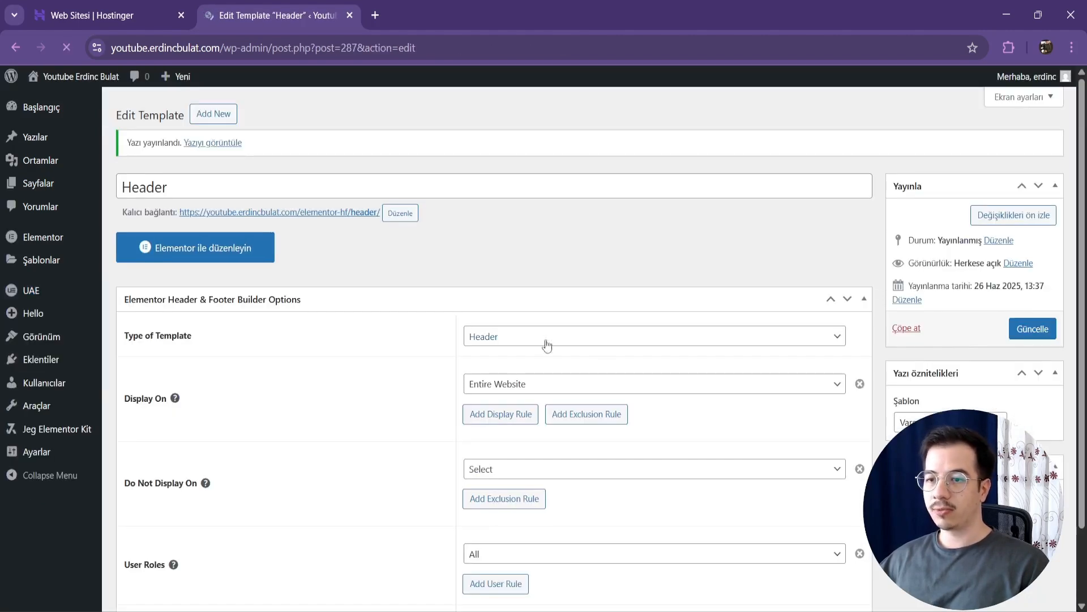
# Step: Open the header template in the Elementor editor and add a Flexbox container with a 25/50/25 three-column structure
pyautogui.click(244, 294)
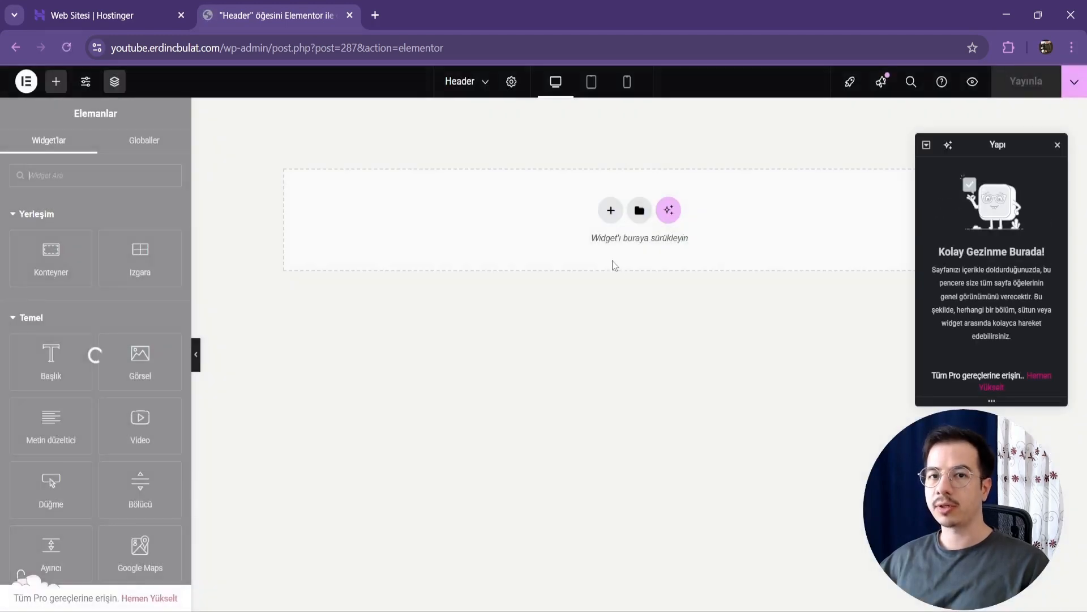
pyautogui.moveTo(997, 148); pyautogui.dragTo(322, 304)
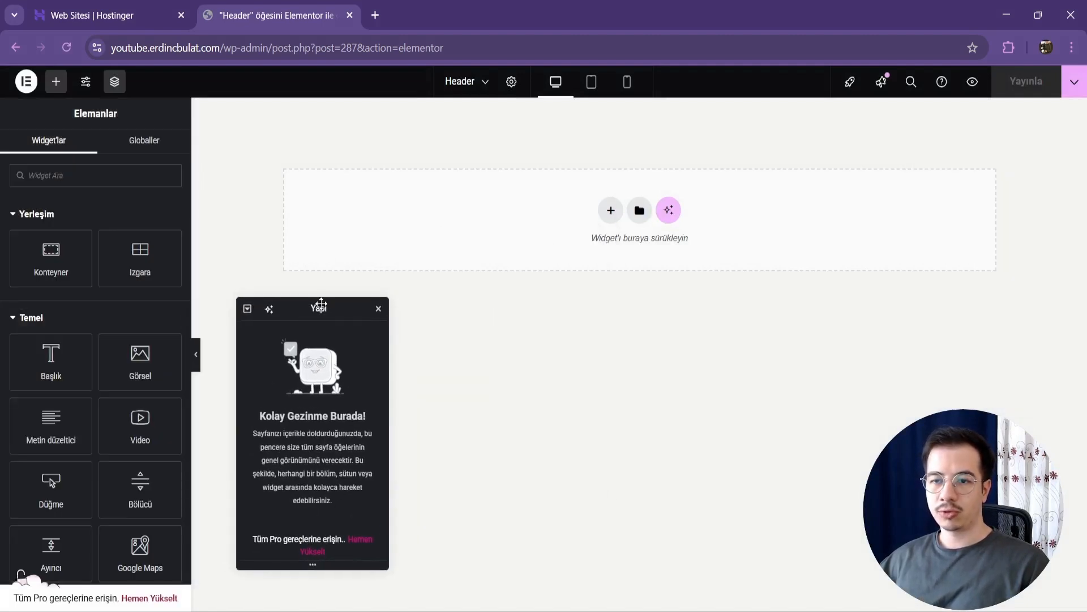
pyautogui.click(610, 210)
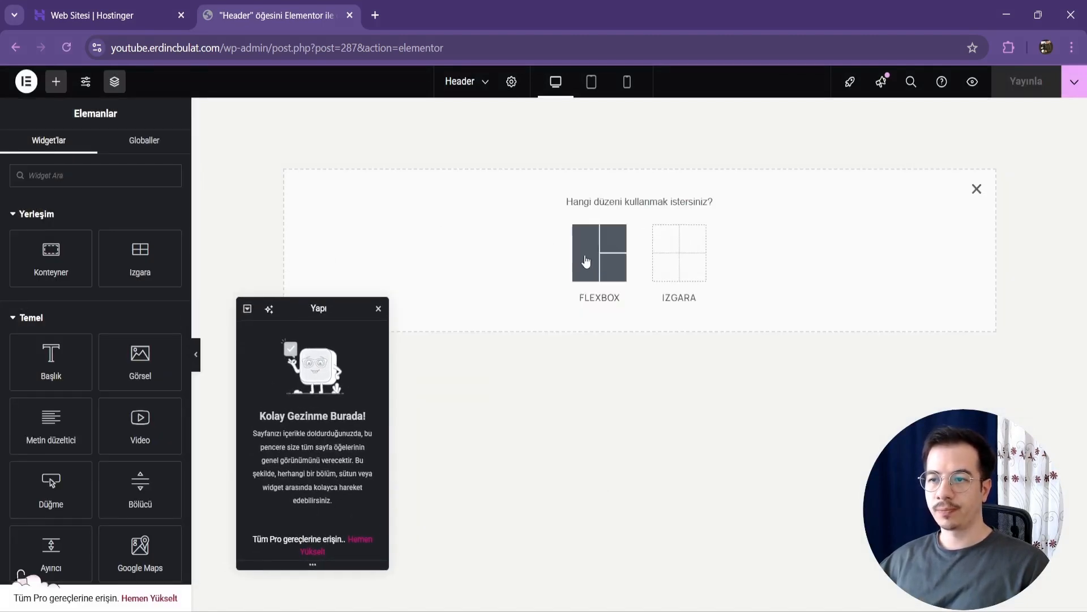
pyautogui.click(586, 260)
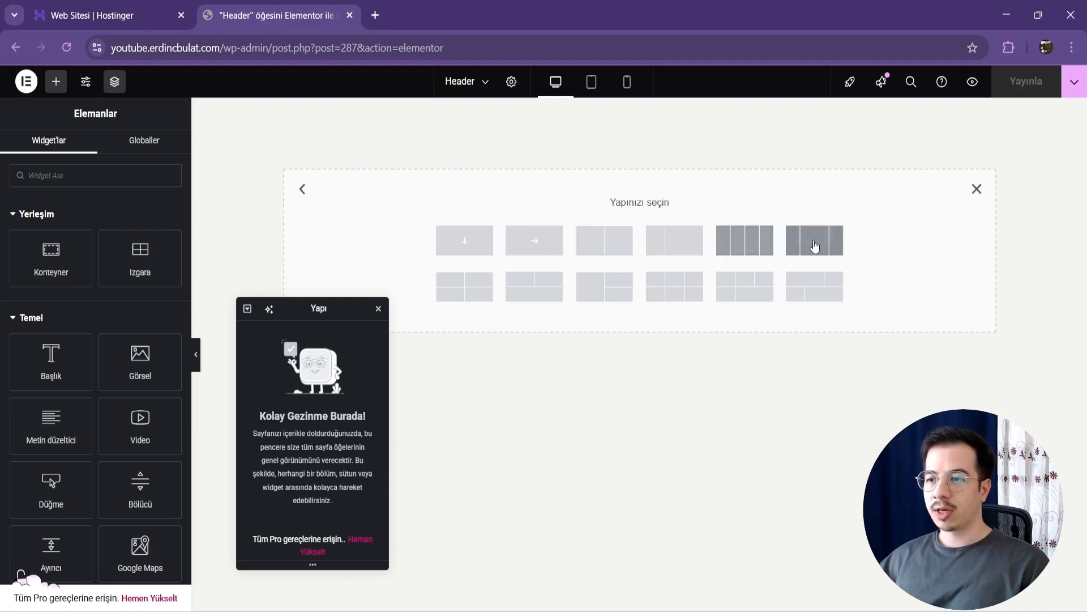
pyautogui.click(825, 245)
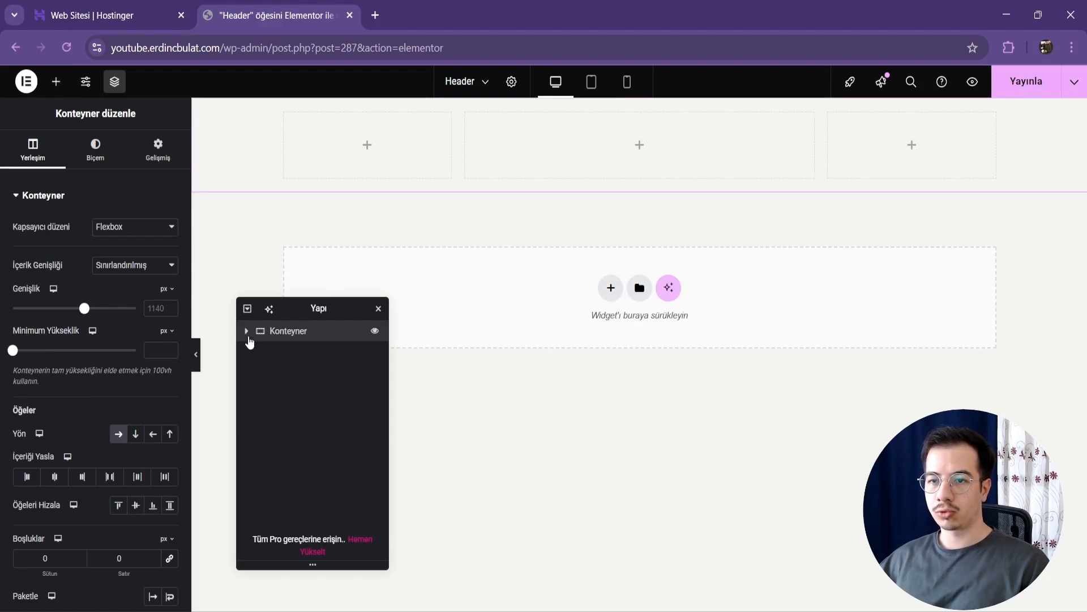
# Step: Rename the three inner containers in the page structure to "logo", "menu" and "buton", in that order
pyautogui.click(247, 330)
pyautogui.doubleClick(298, 352)
pyautogui.write('logo')
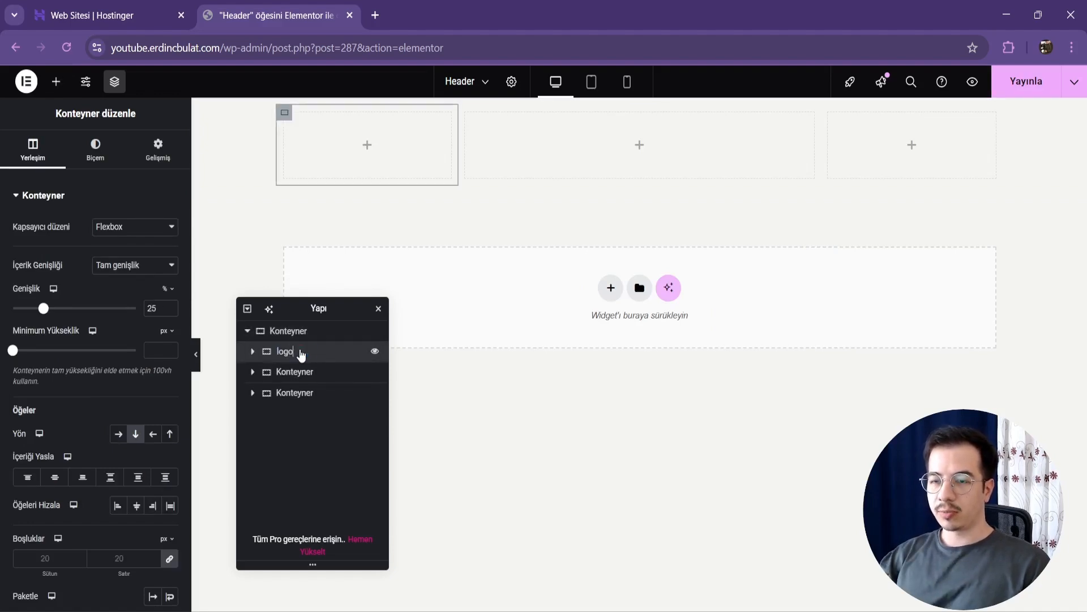
pyautogui.doubleClick(306, 376)
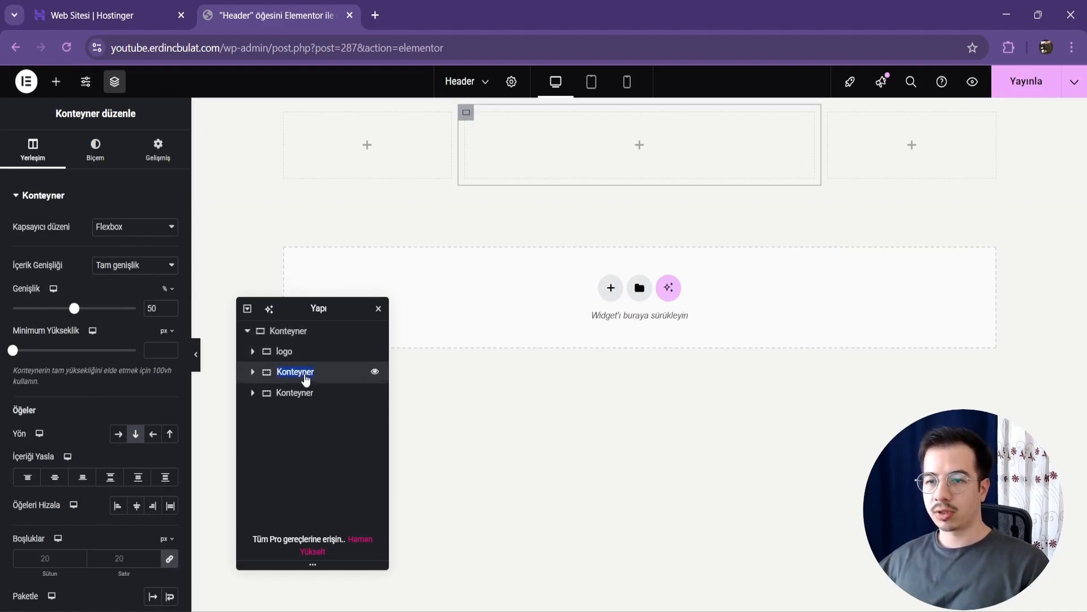
pyautogui.write('menu')
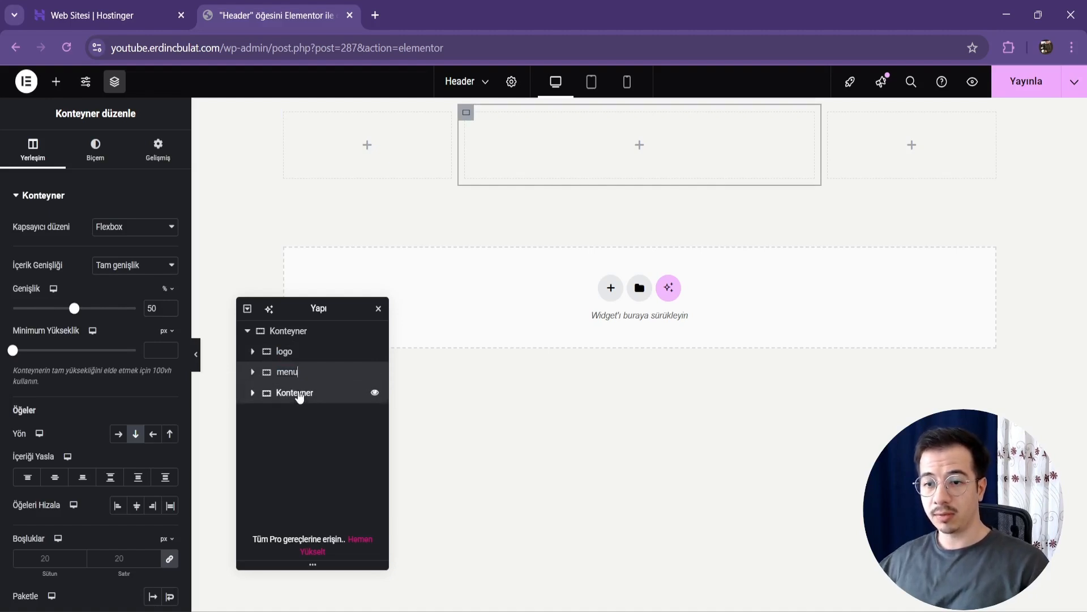
pyautogui.doubleClick(299, 395)
pyautogui.write('buton')
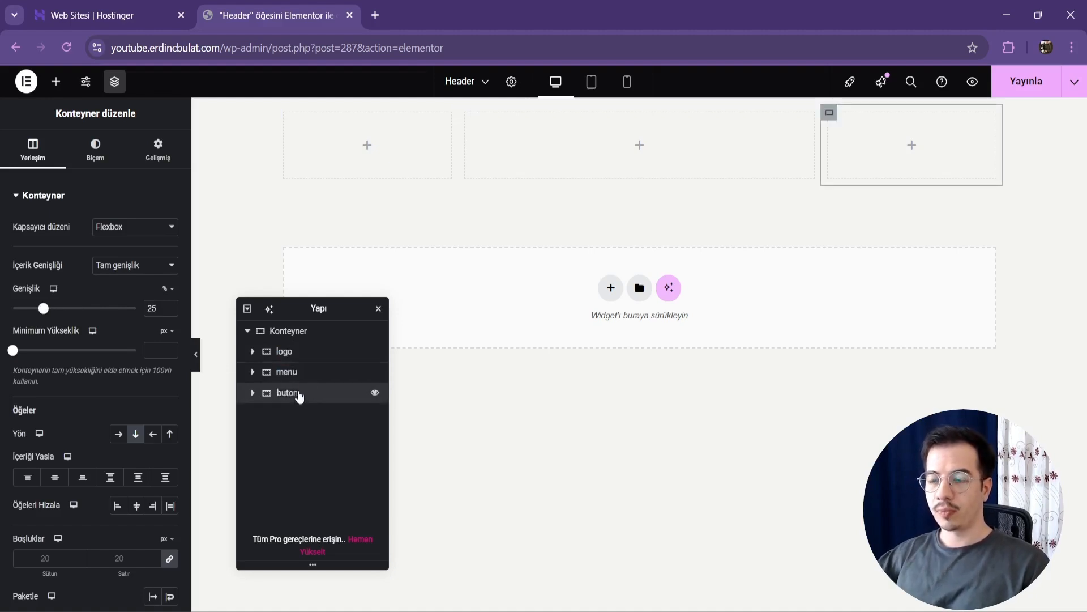
# Step: Set the outer parent container's content width to 1440 px
pyautogui.click(255, 331)
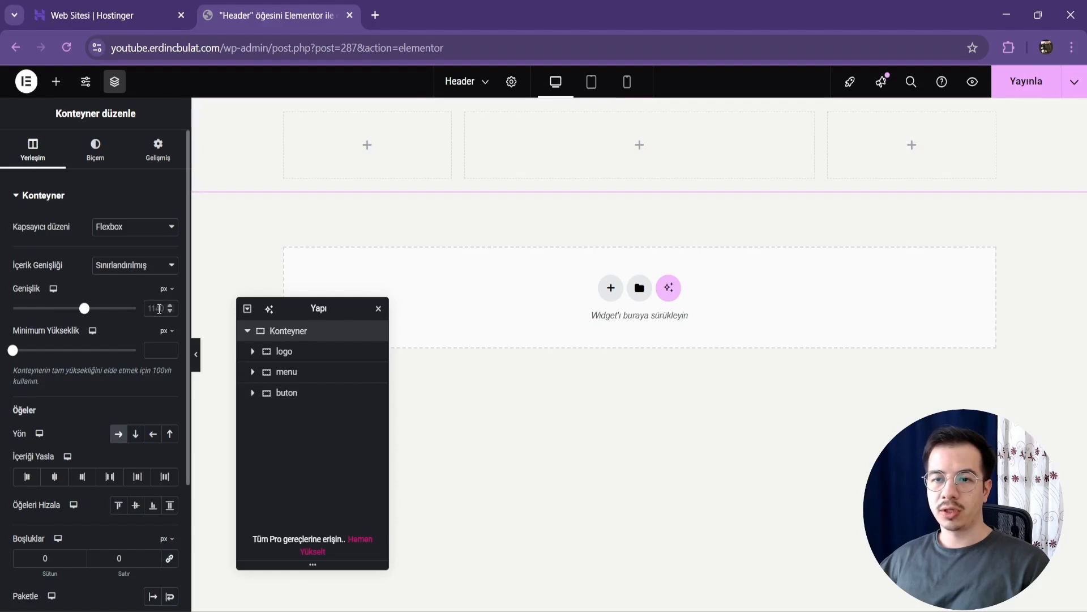
pyautogui.write('1440')
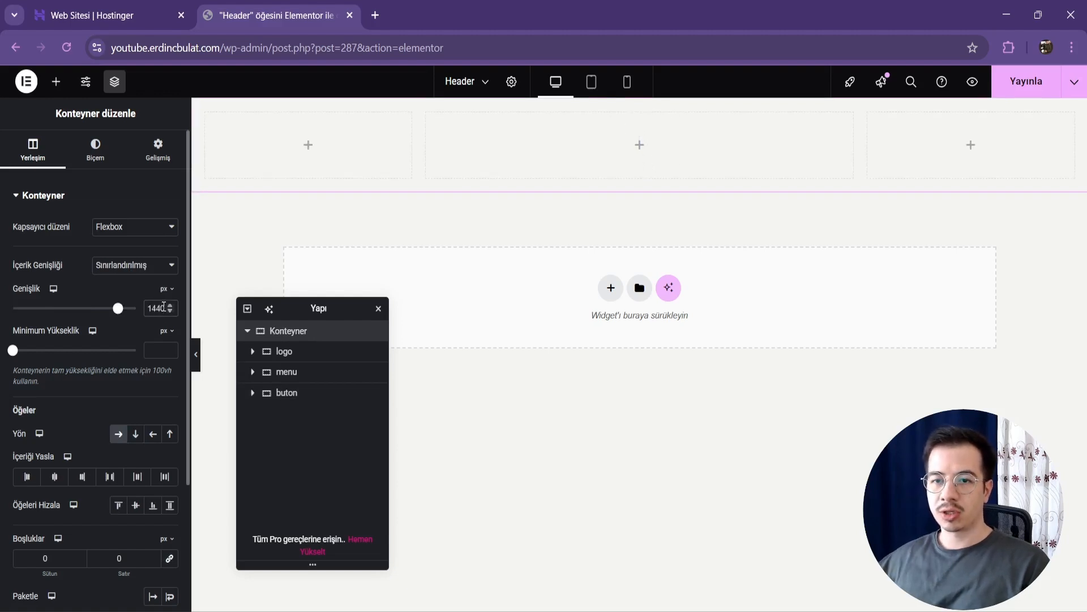
# Step: Add an Image widget to the "logo" container and insert Adsiz-tasarim-7.png from the media library
pyautogui.click(283, 352)
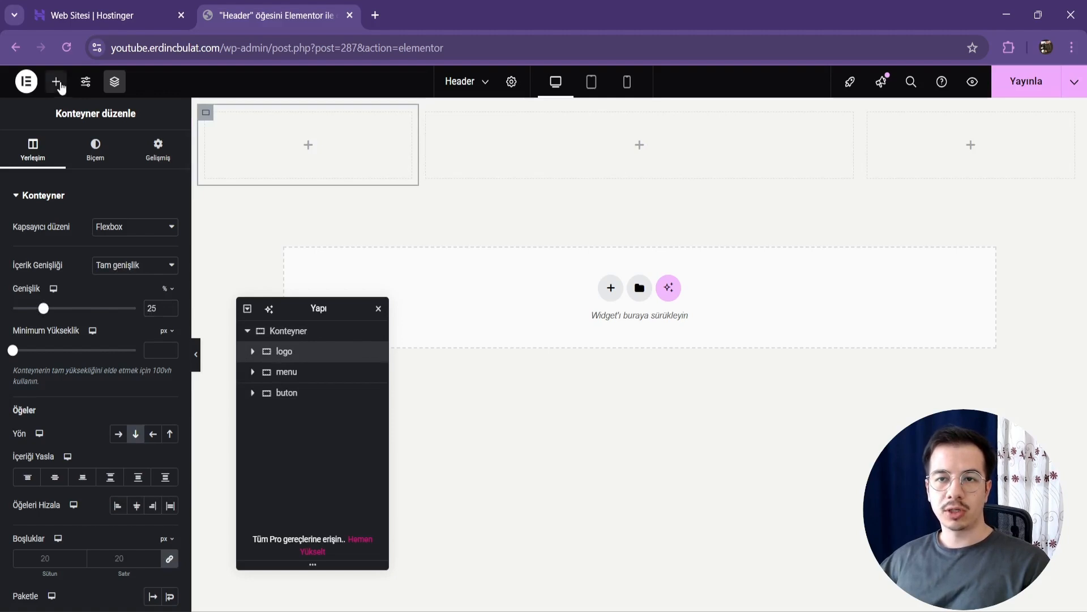
pyautogui.click(56, 82)
pyautogui.click(140, 358)
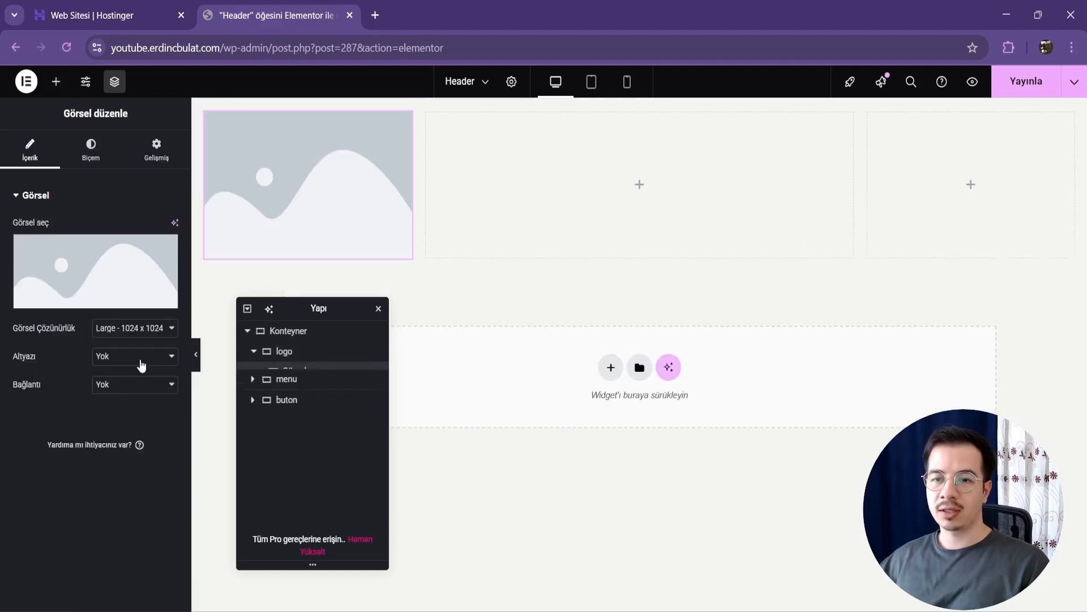
pyautogui.click(103, 272)
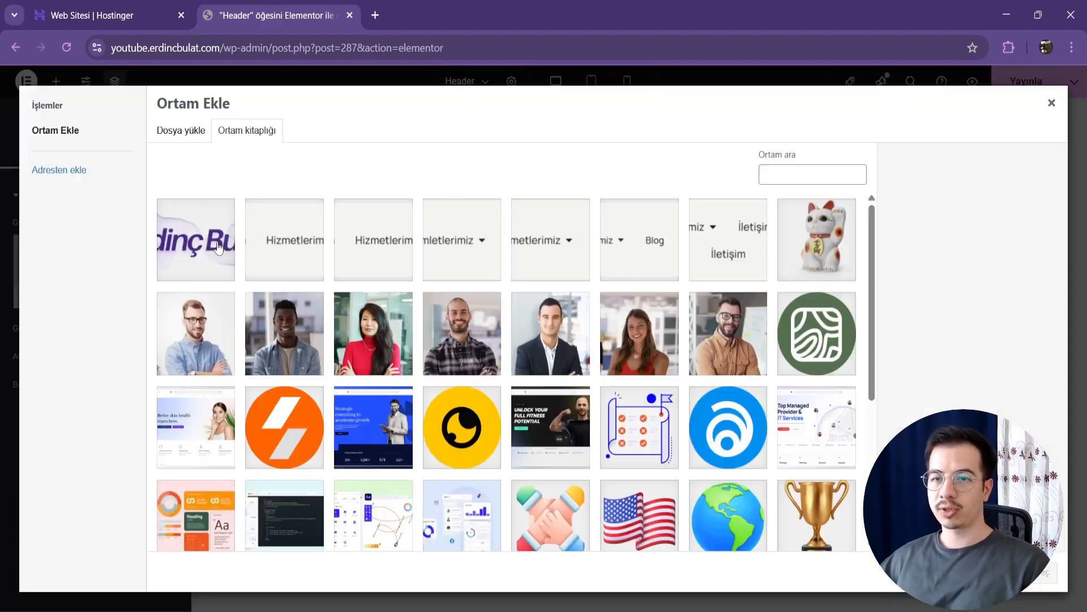
pyautogui.click(1046, 572)
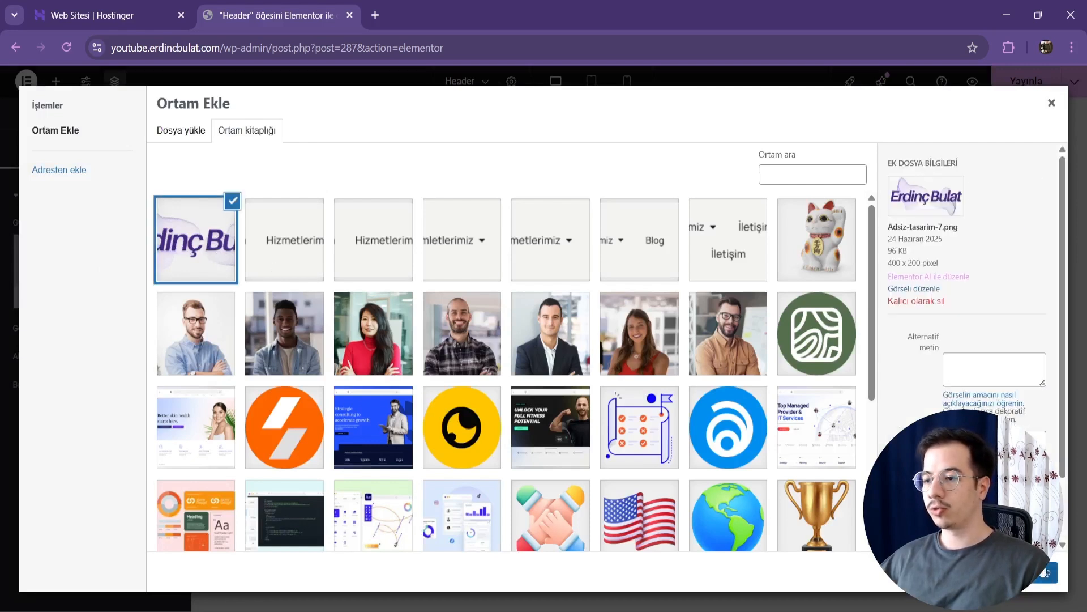
# Step: Set the logo image to 50% width with left alignment, and justify the "logo" container's content to the center
pyautogui.click(91, 150)
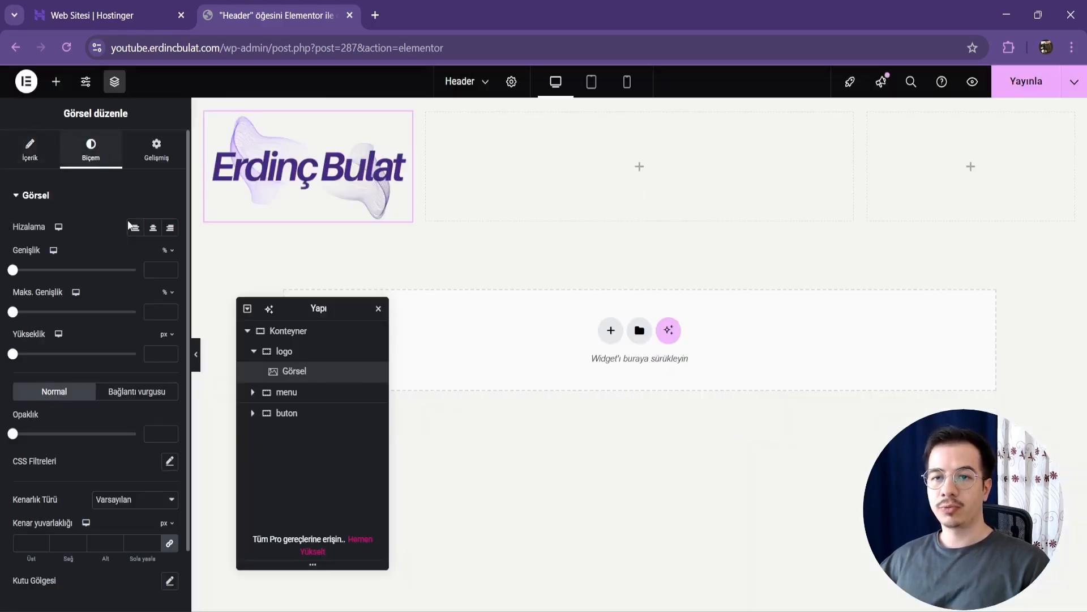
pyautogui.write('50')
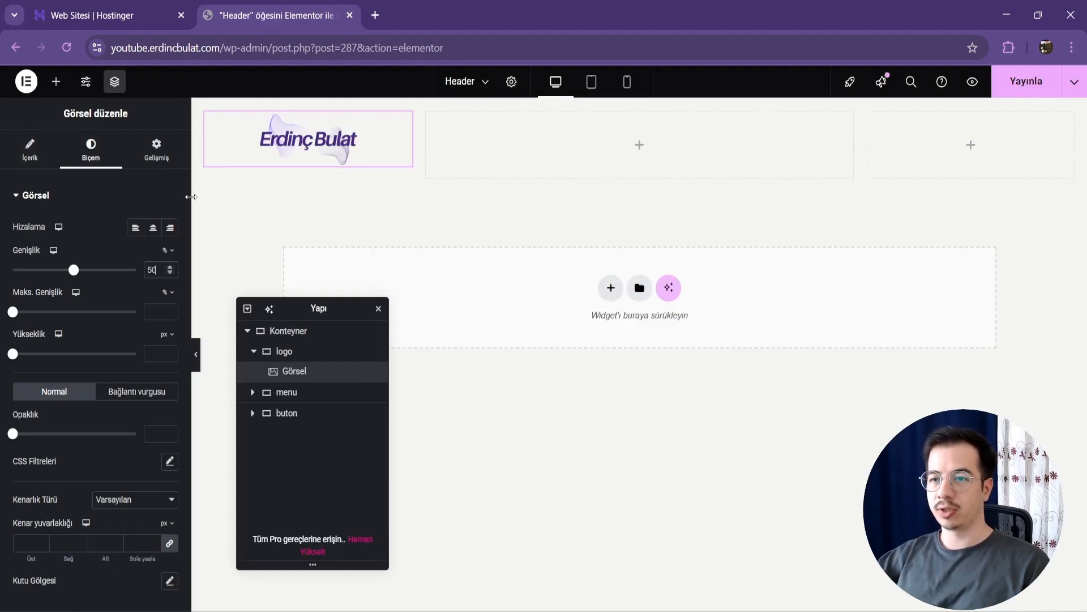
pyautogui.click(135, 229)
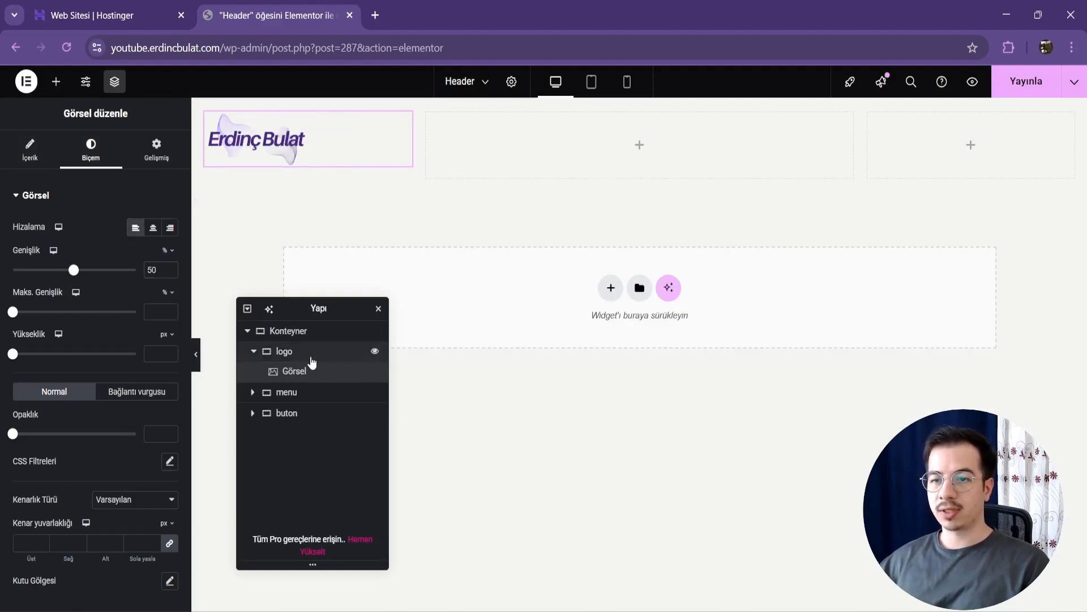
pyautogui.click(311, 354)
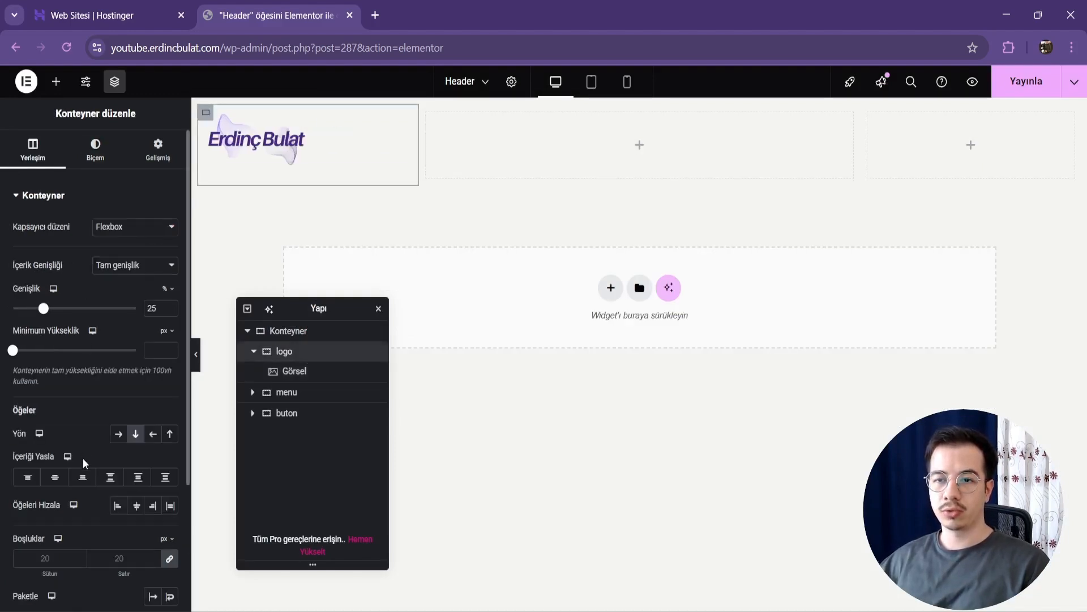
pyautogui.click(55, 479)
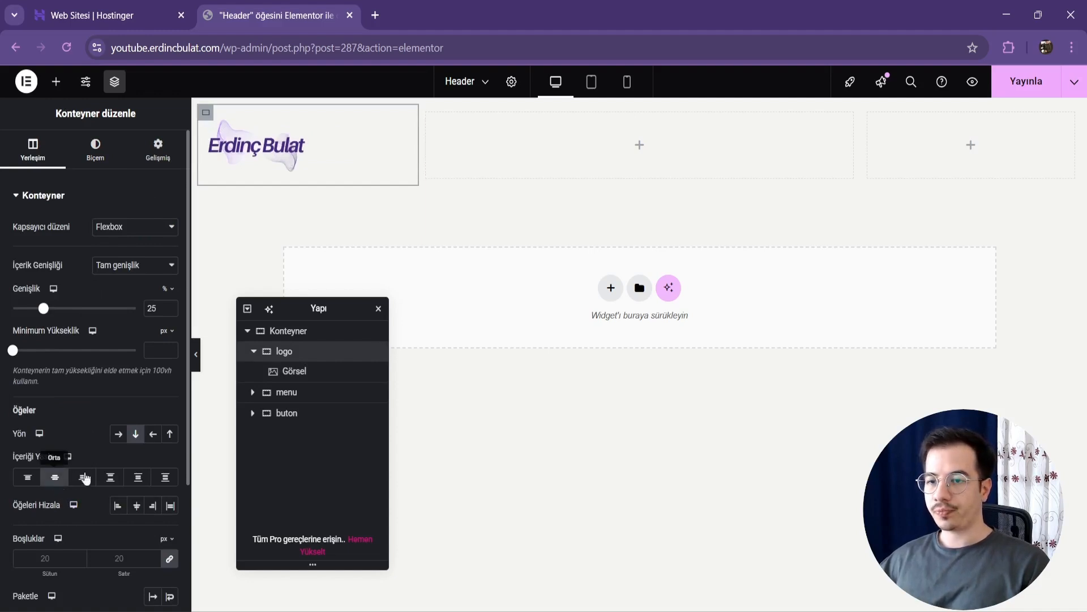
# Step: Add a Button widget to the "buton" container and set its text to "Teklif al"
pyautogui.click(299, 419)
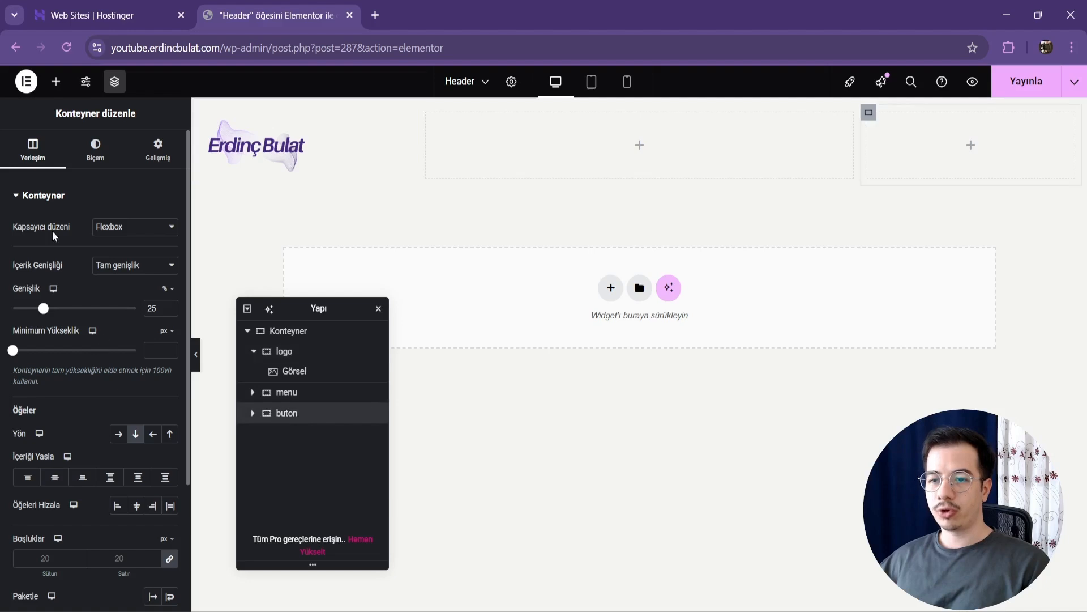
pyautogui.click(57, 82)
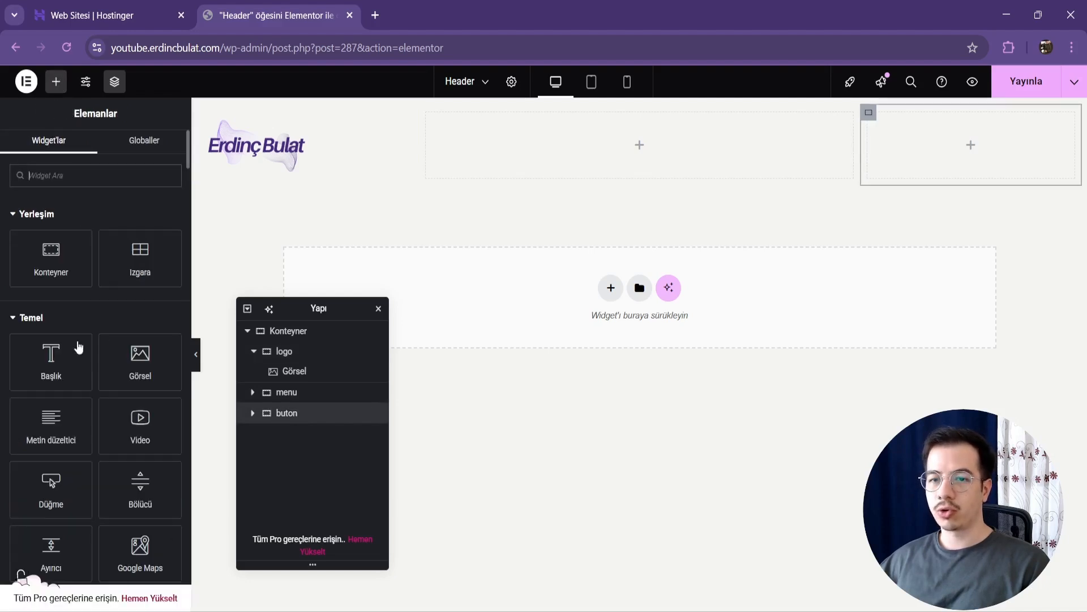
pyautogui.click(57, 490)
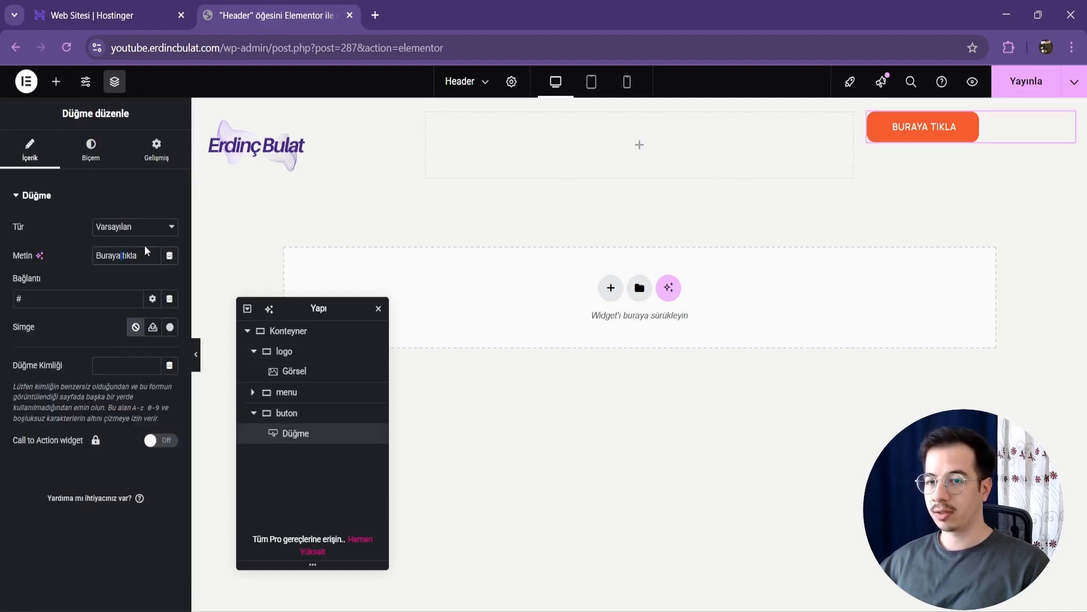
pyautogui.hotkey('ctrl', 'a')
pyautogui.write('Teklif al')
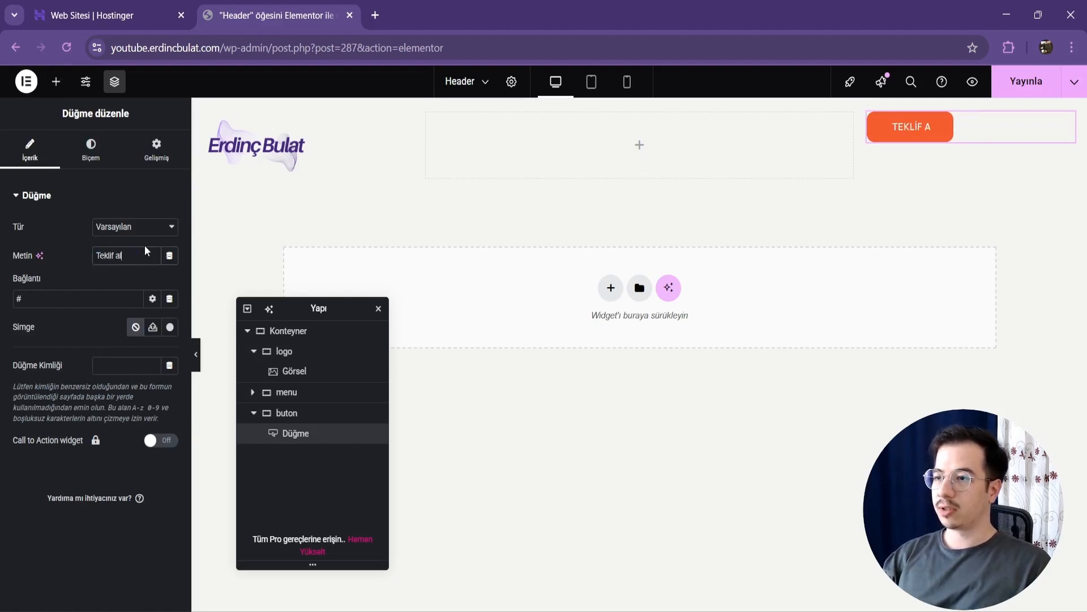
pyautogui.click(64, 295)
pyautogui.hotkey('ctrl', 'a')
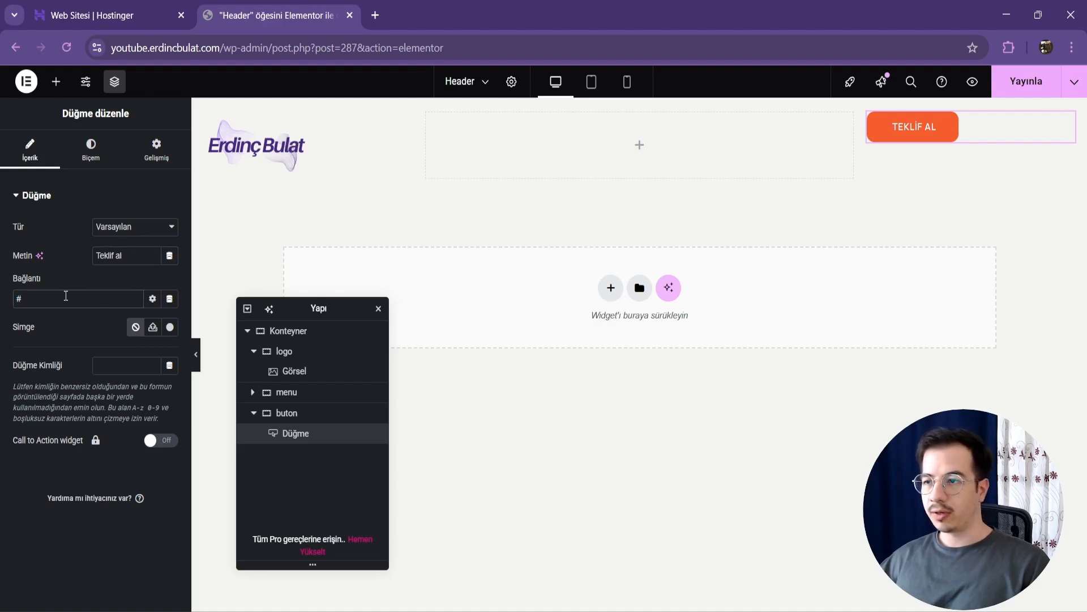
# Step: Position the button at the right and justify the "buton" container's content to the center
pyautogui.click(91, 158)
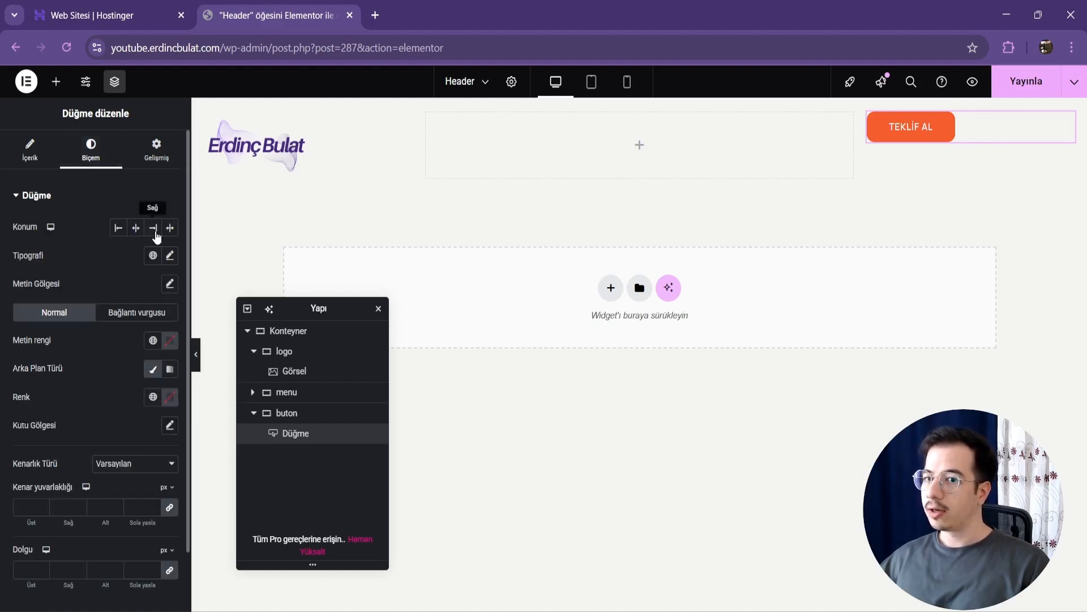
pyautogui.click(154, 229)
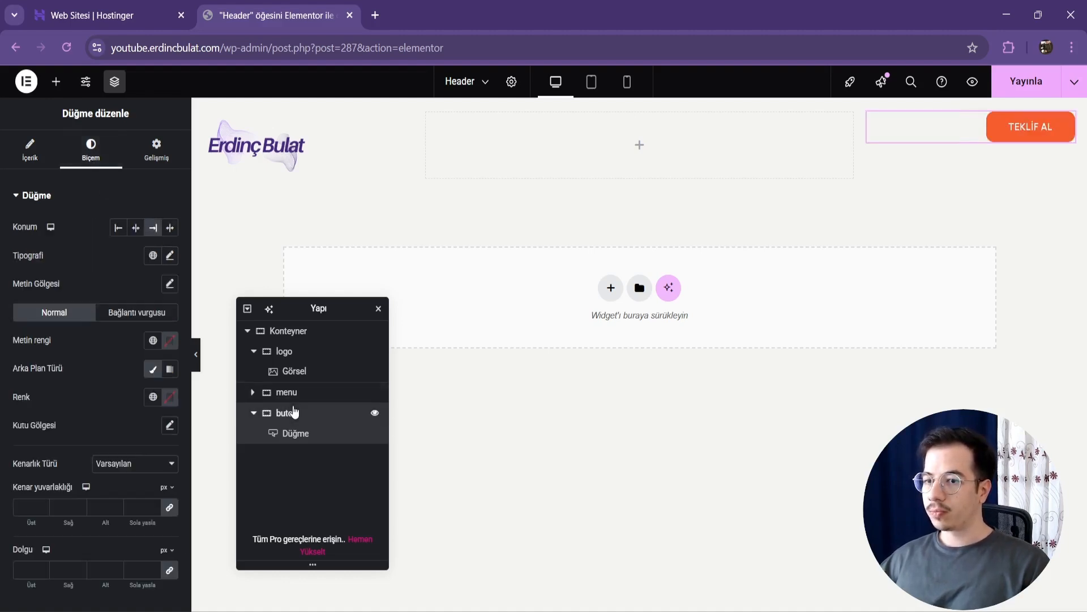
pyautogui.click(287, 413)
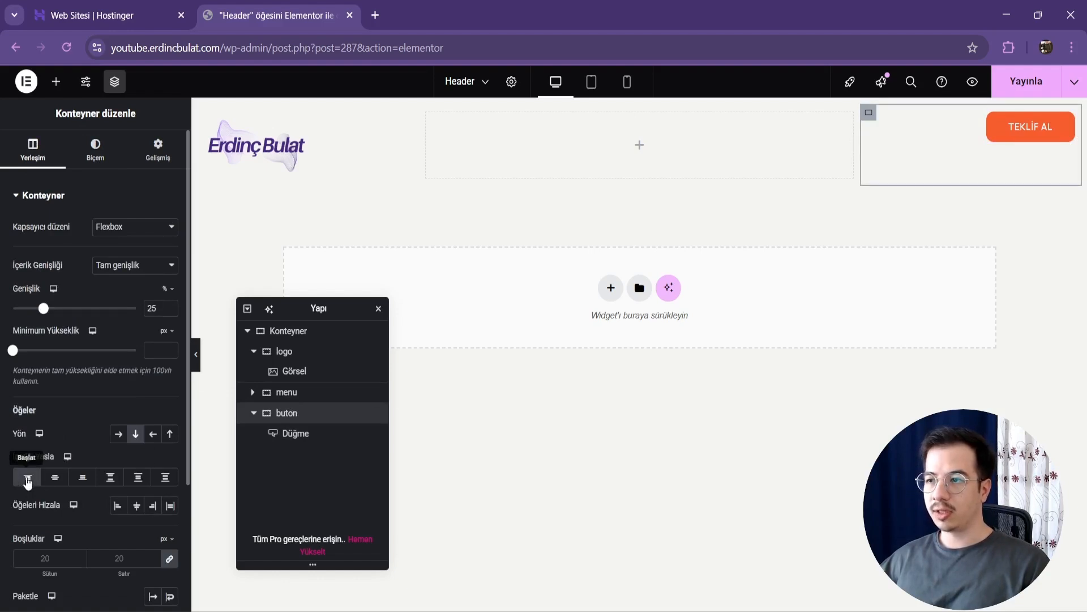
pyautogui.click(55, 481)
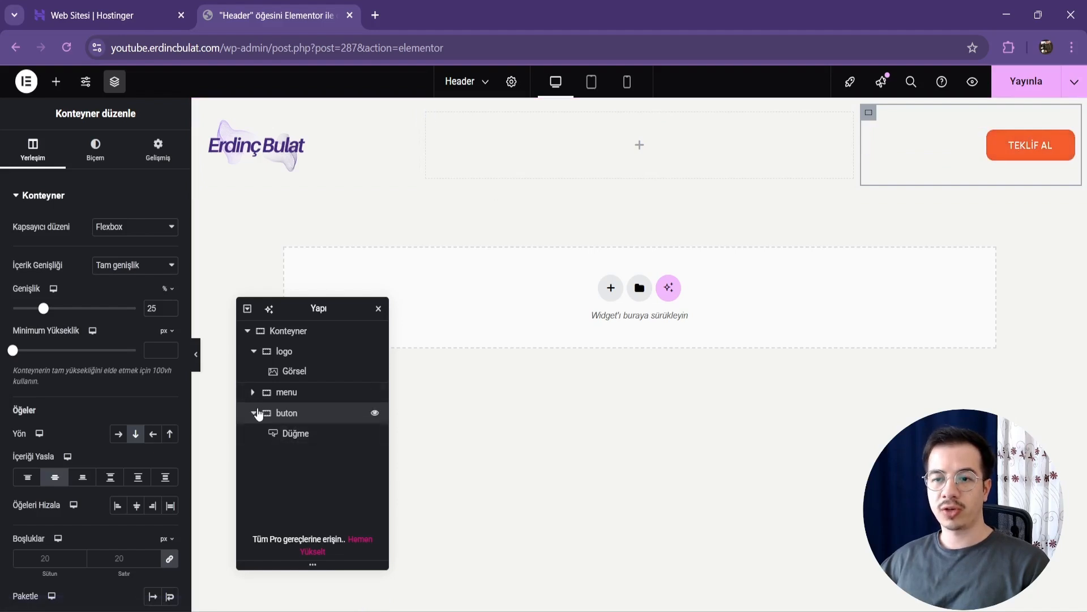
# Step: Find the free UAE Navigation Menu widget by searching "nav" and add it to the "menu" container
pyautogui.click(254, 413)
pyautogui.click(254, 351)
pyautogui.click(253, 372)
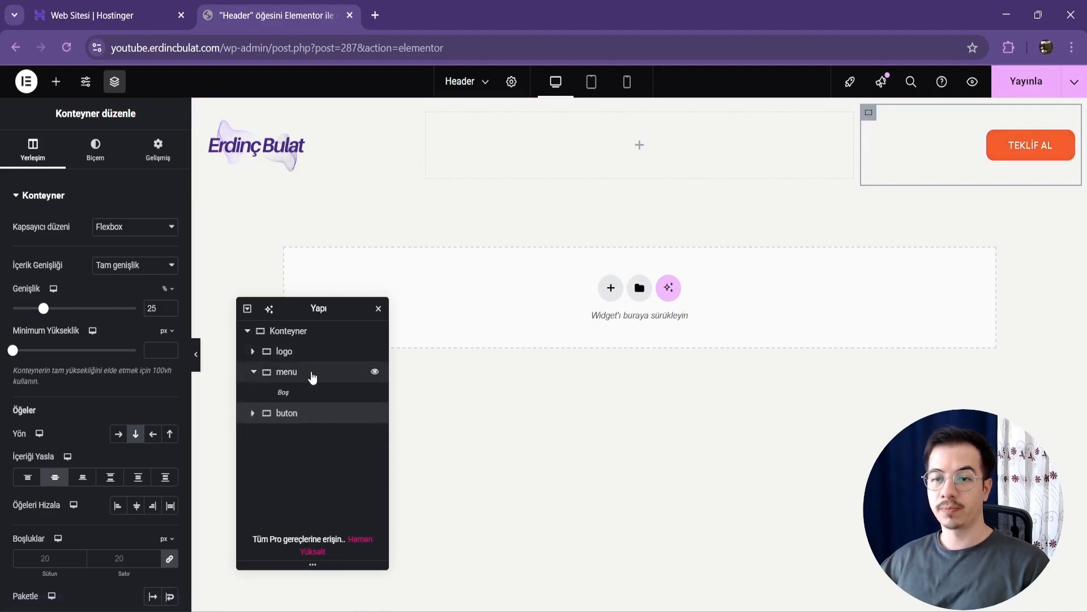
pyautogui.click(312, 377)
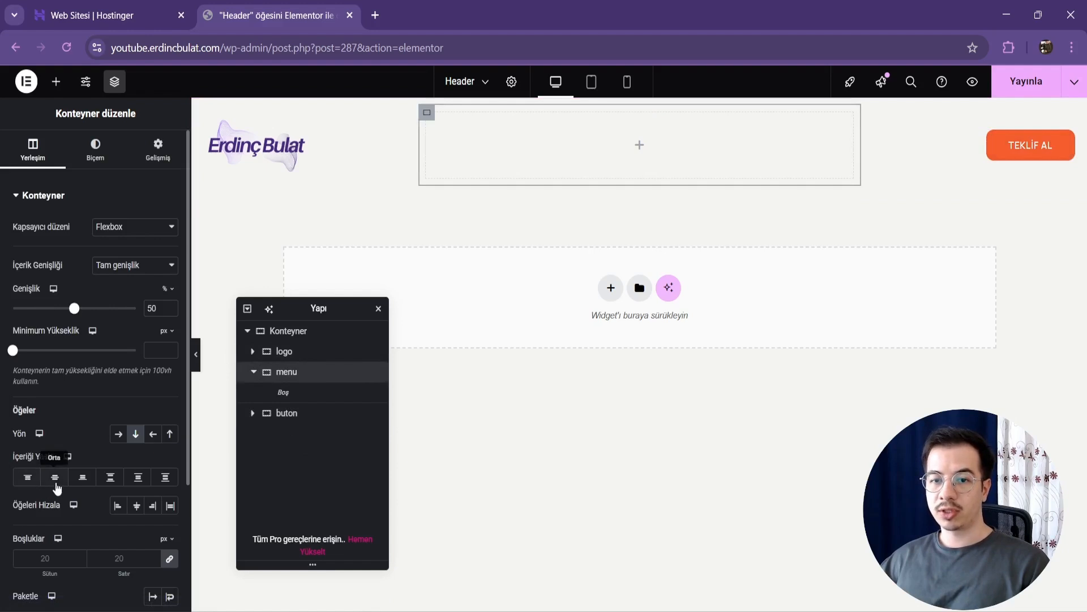
pyautogui.click(57, 85)
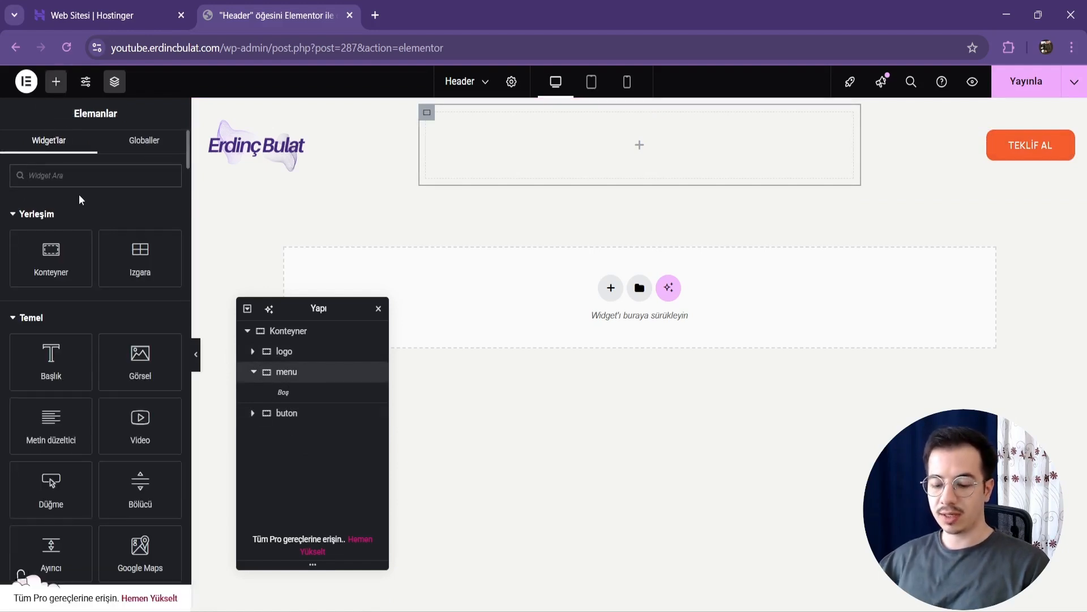
pyautogui.write('nav')
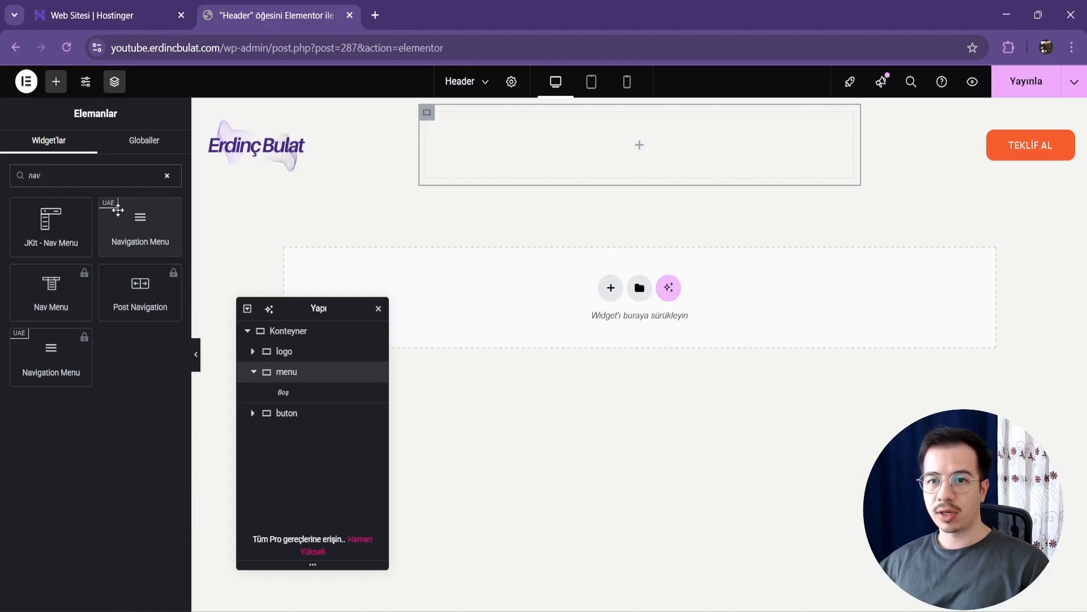
pyautogui.click(137, 214)
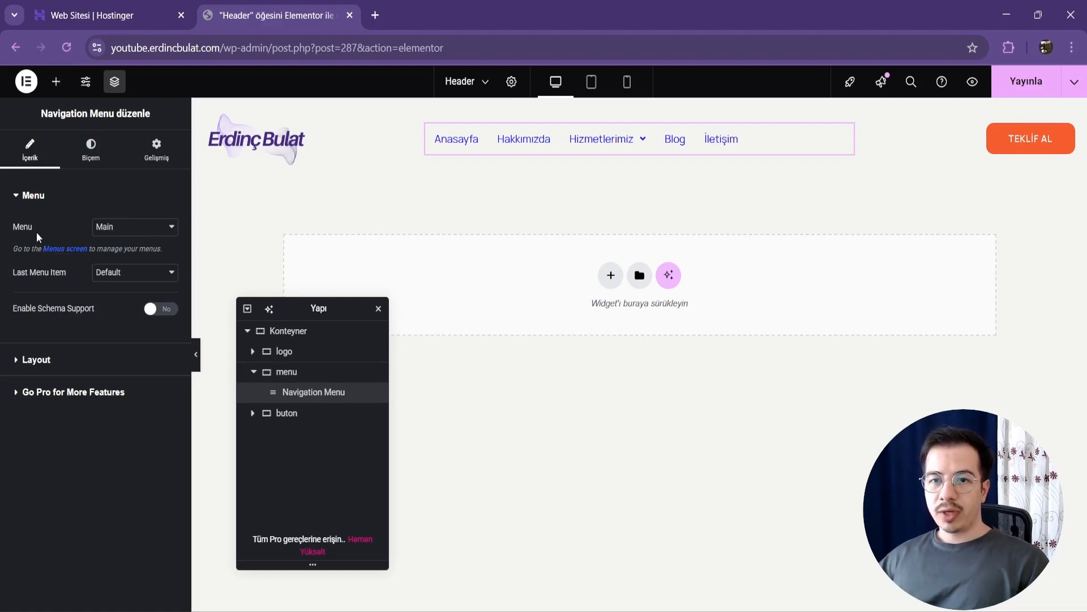
# Step: Assign the Youtube menu to the Navigation Menu widget and publish the header
pyautogui.click(166, 225)
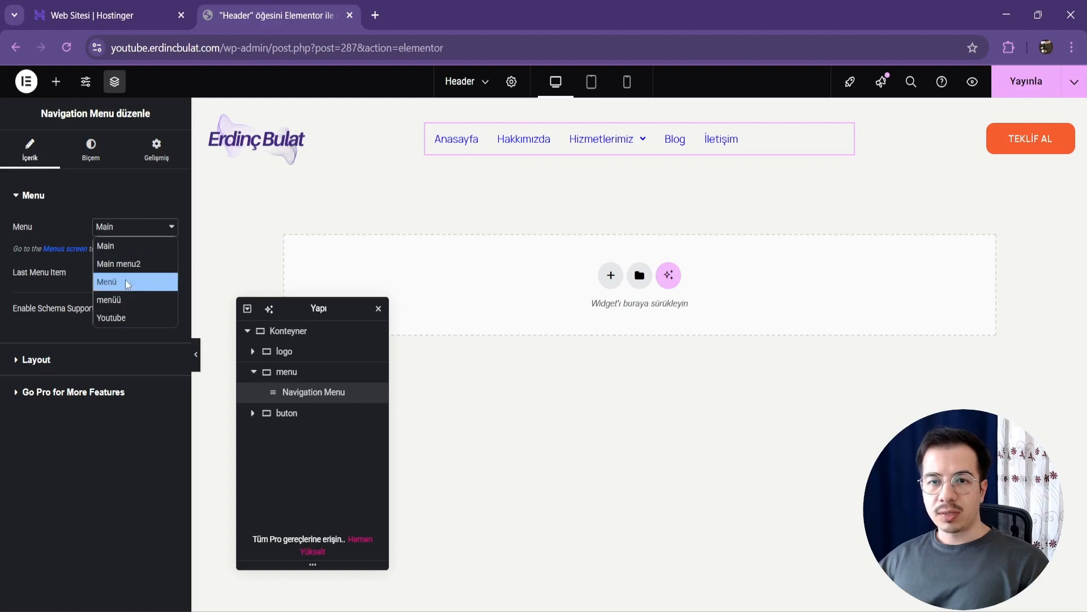
pyautogui.click(126, 306)
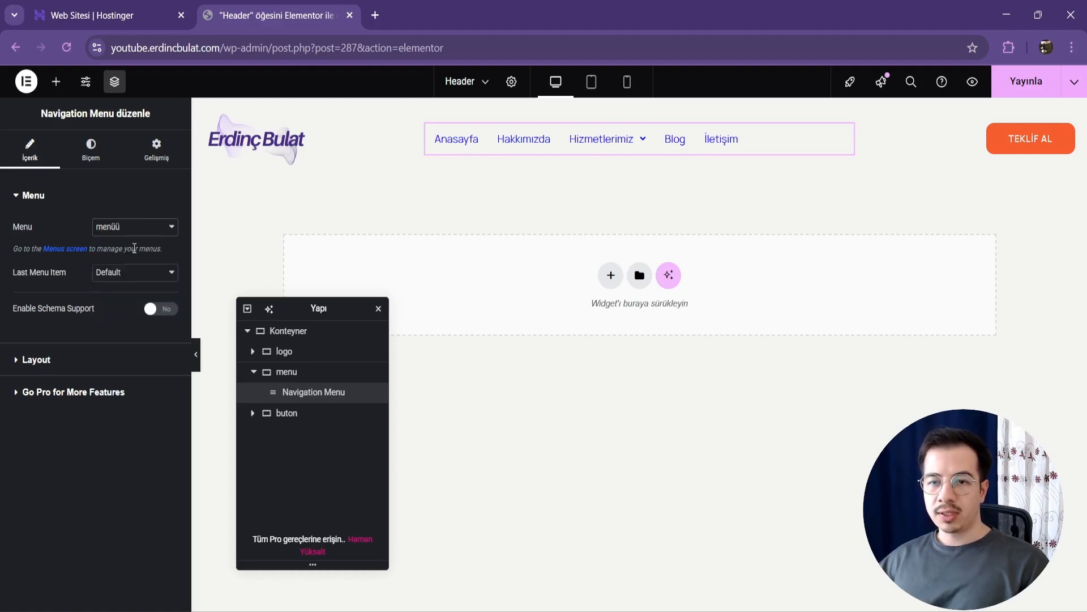
pyautogui.click(134, 228)
pyautogui.click(134, 316)
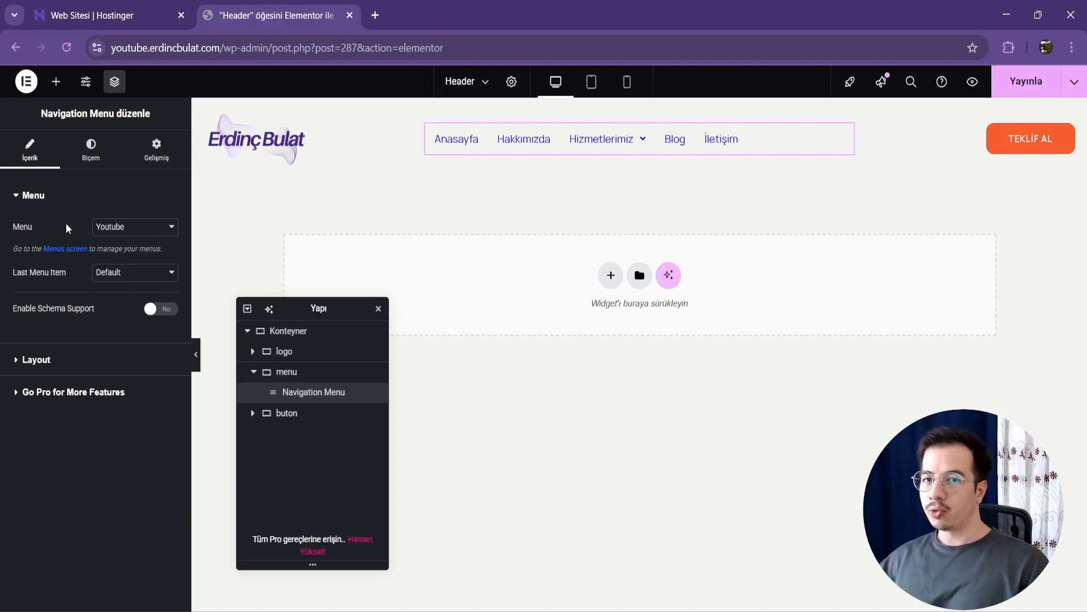
pyautogui.click(1020, 78)
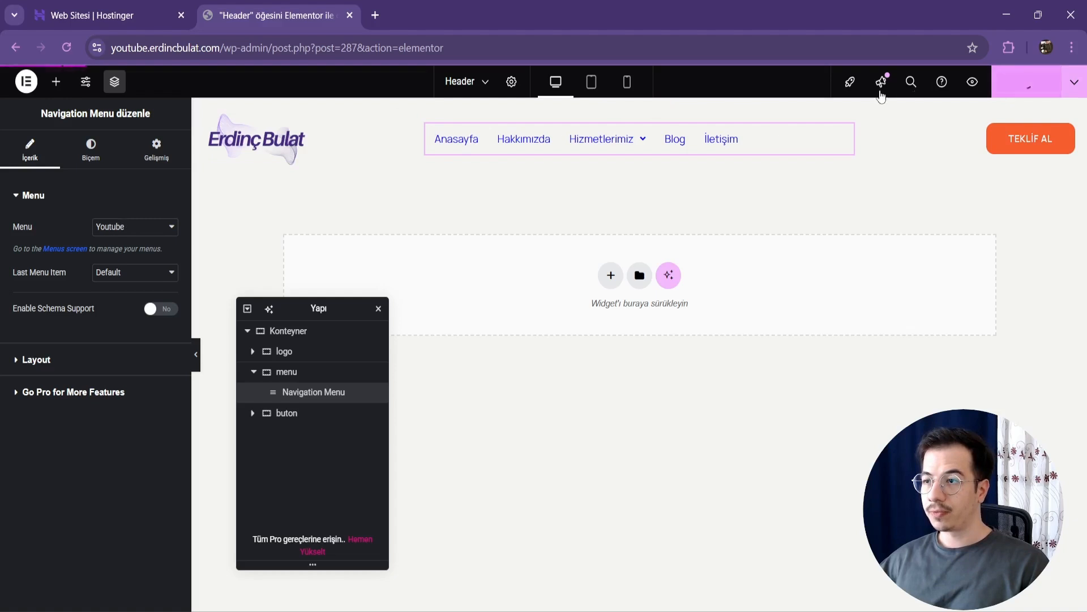
# Step: Exit the Elementor editor to WordPress and review the list of all site pages
pyautogui.click(26, 81)
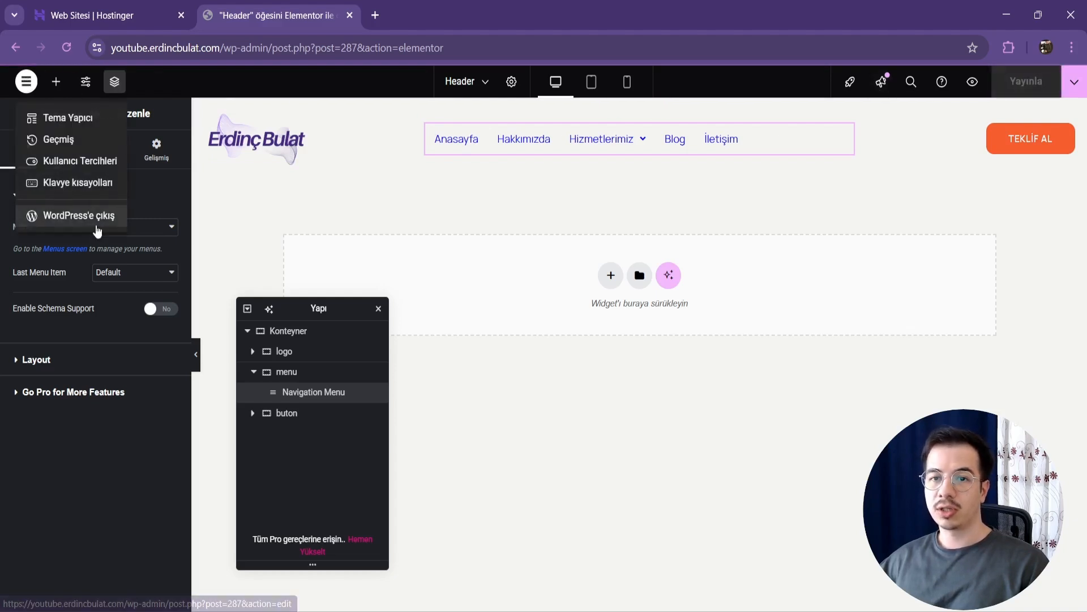
pyautogui.click(96, 221)
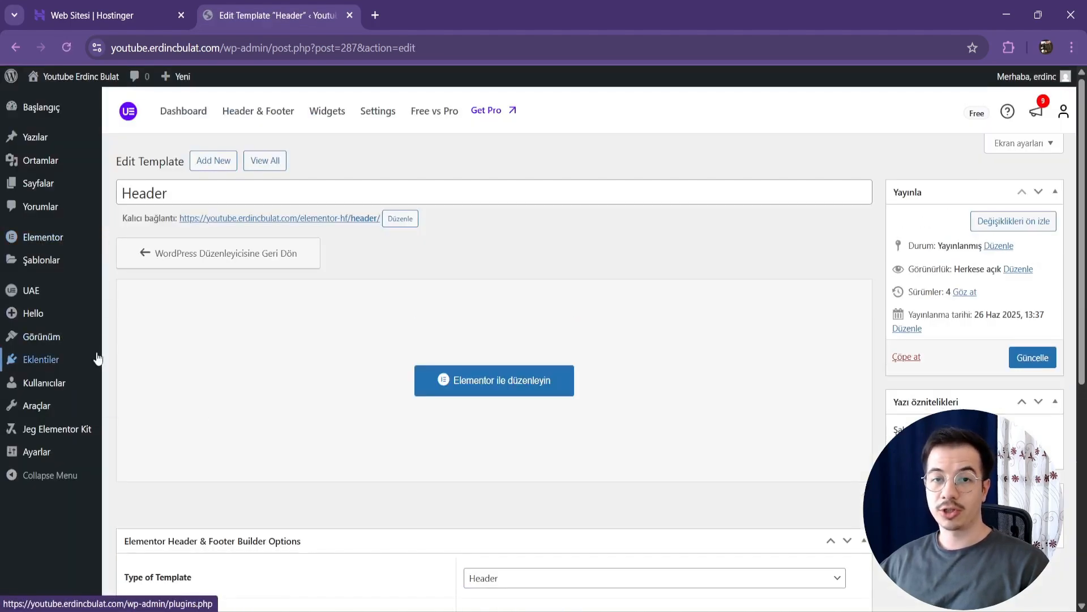
pyautogui.click(53, 184)
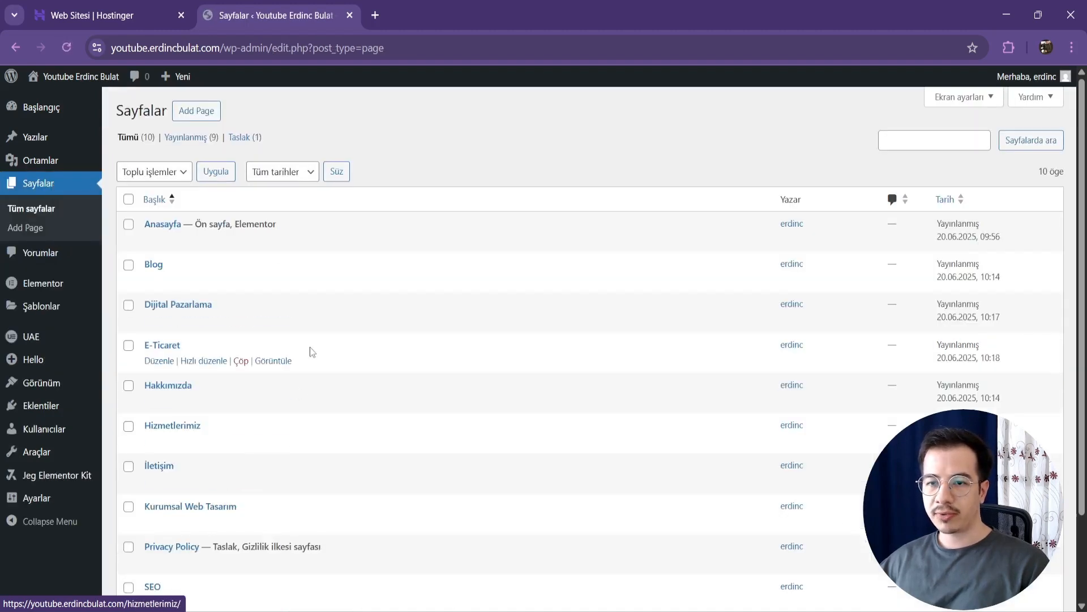
pyautogui.scroll(-2, 315, 407)
pyautogui.scroll(2, 315, 407)
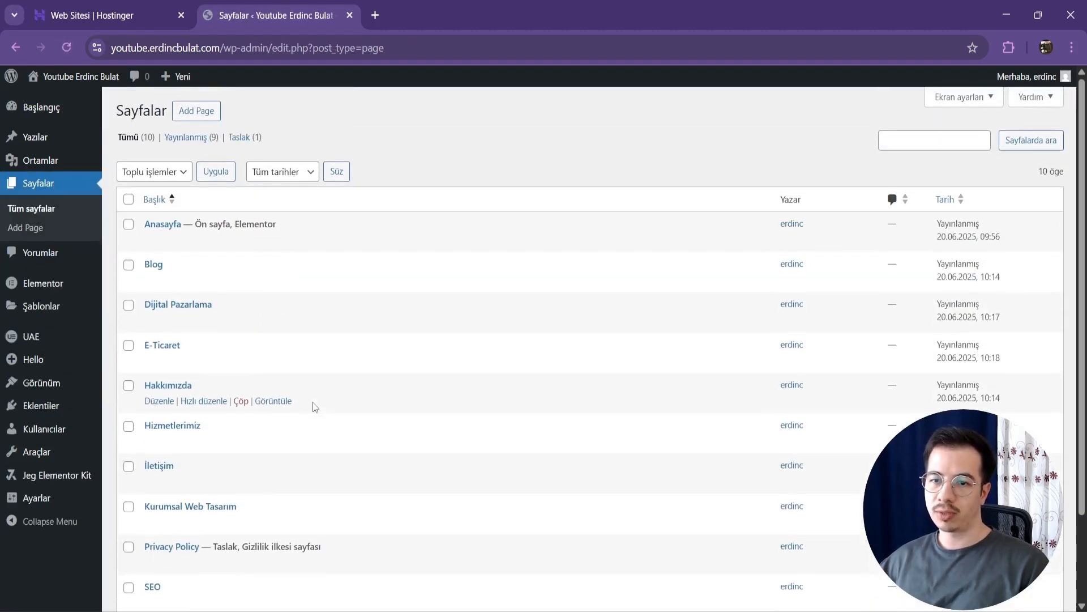
# Step: Create a new WordPress navigation menu named with the site owner's first name
pyautogui.moveTo(63, 392)
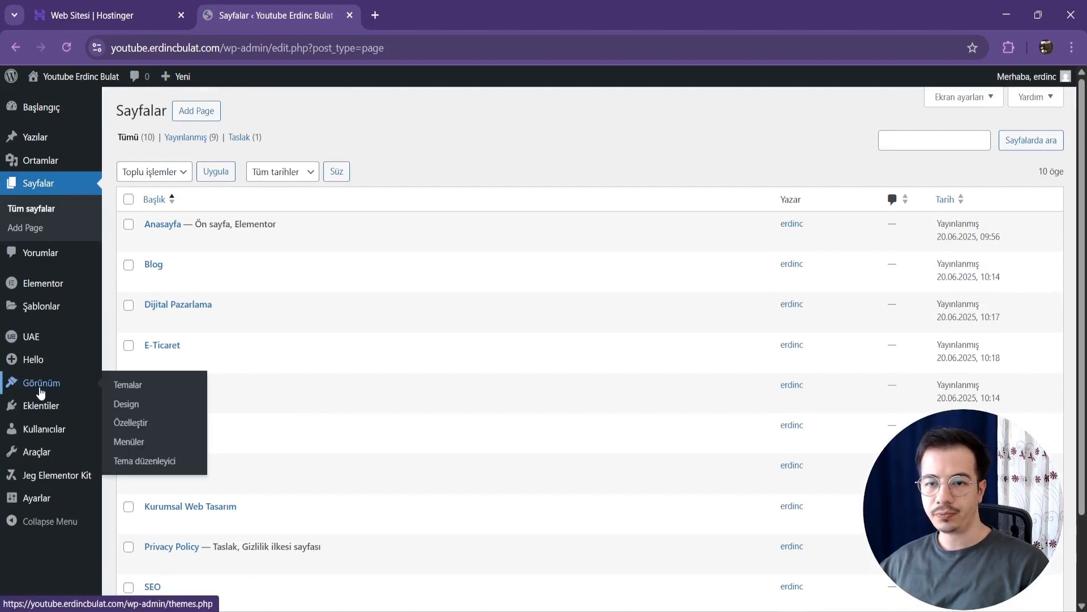
pyautogui.click(141, 443)
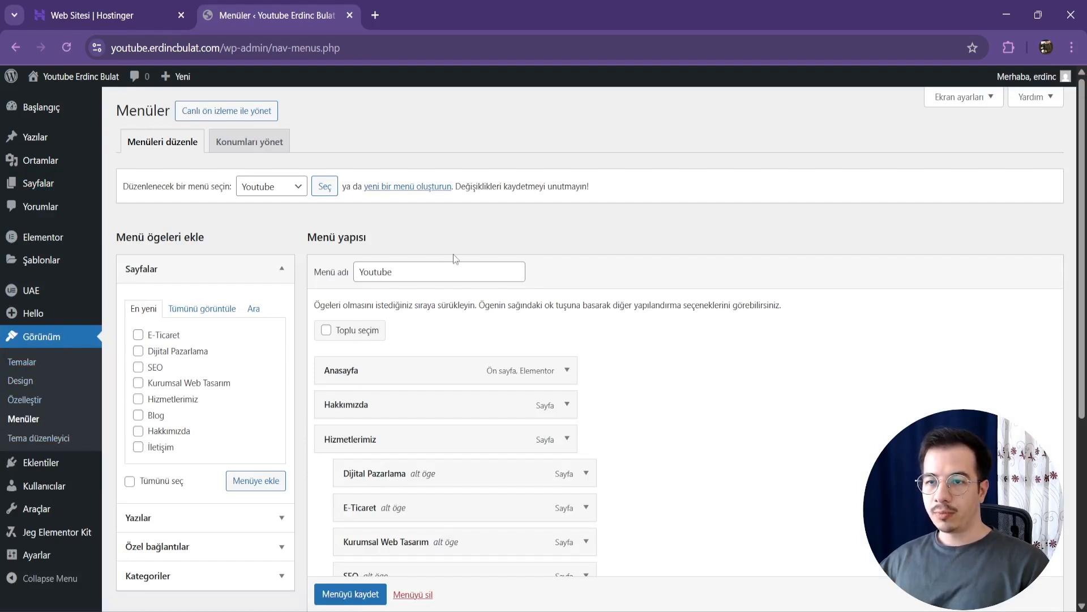
pyautogui.click(391, 187)
pyautogui.click(392, 276)
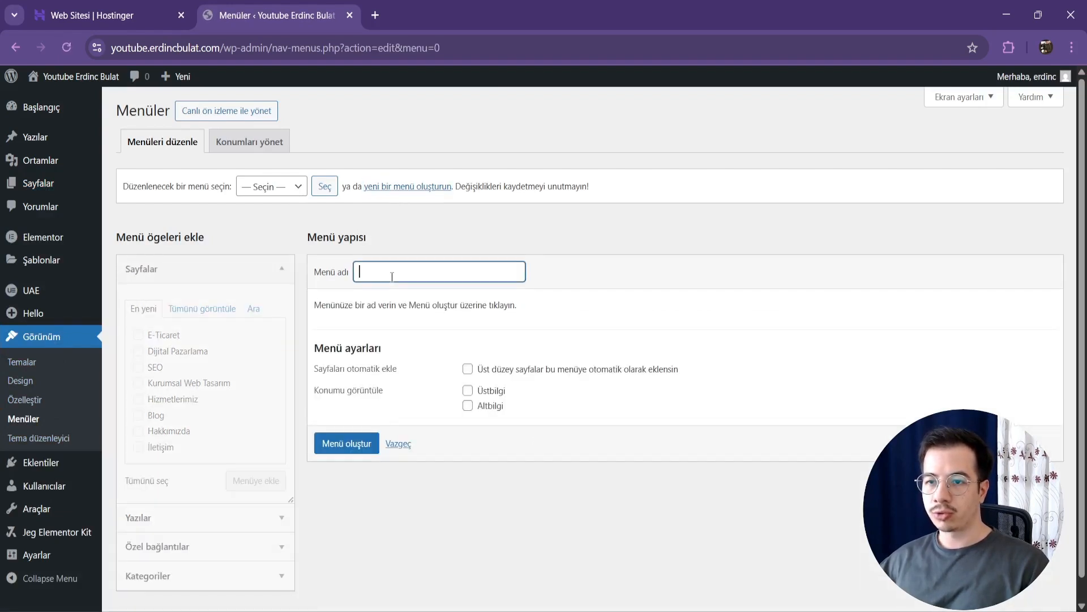
pyautogui.write('Y')
pyautogui.press('BackSpace')
pyautogui.hotkey('ctrl', 'a')
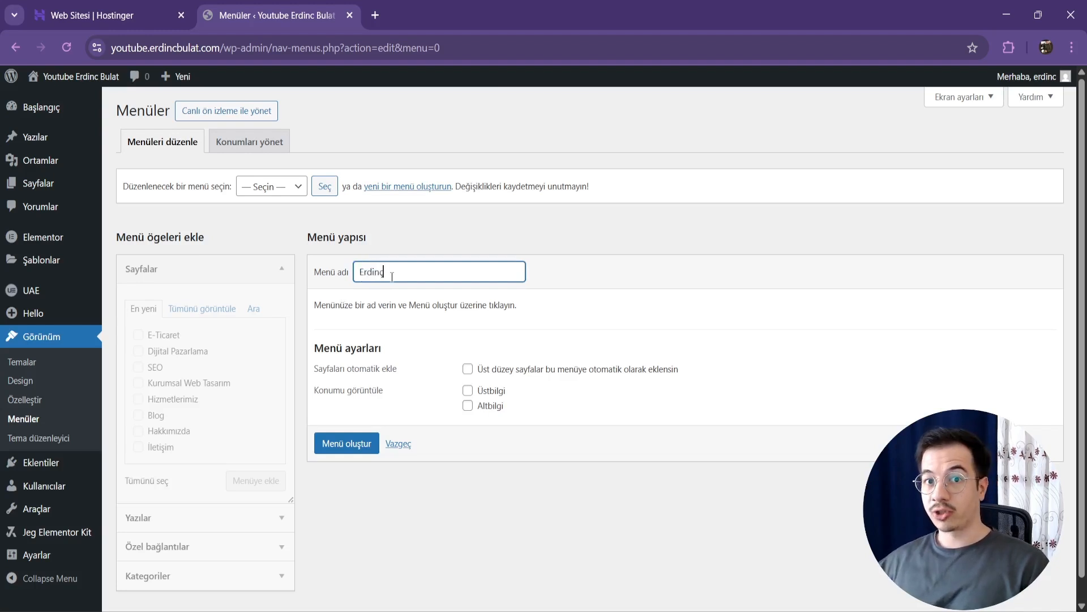
pyautogui.click(368, 443)
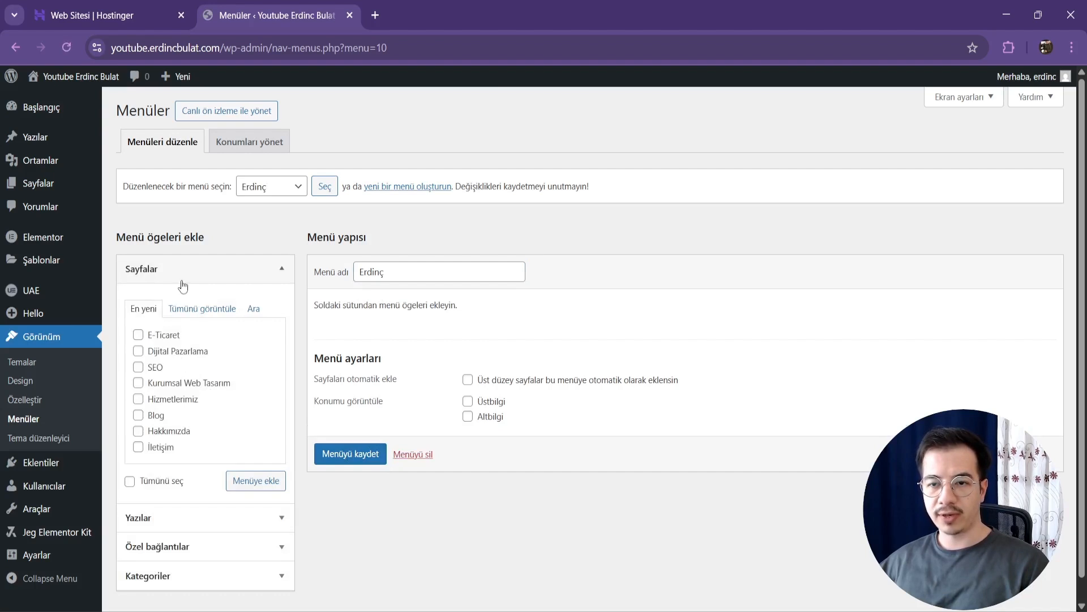
# Step: Add a custom link with the address # and the link text "Özel Bağlantı" to the new menu
pyautogui.scroll(-1, 199, 385)
pyautogui.click(189, 510)
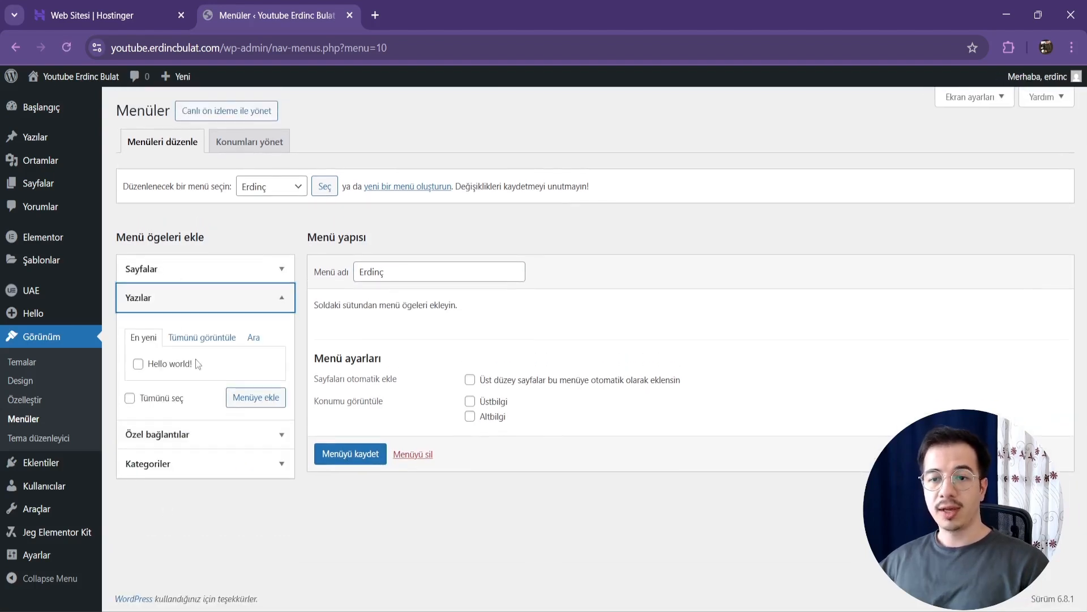
pyautogui.click(181, 434)
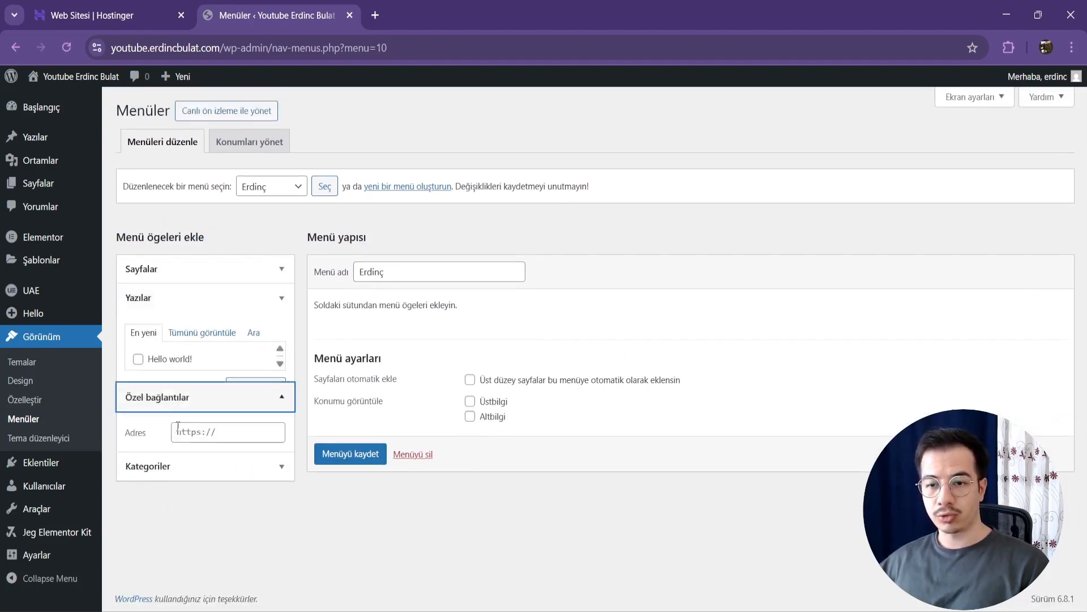
pyautogui.click(221, 416)
pyautogui.write('afafa')
pyautogui.click(223, 370)
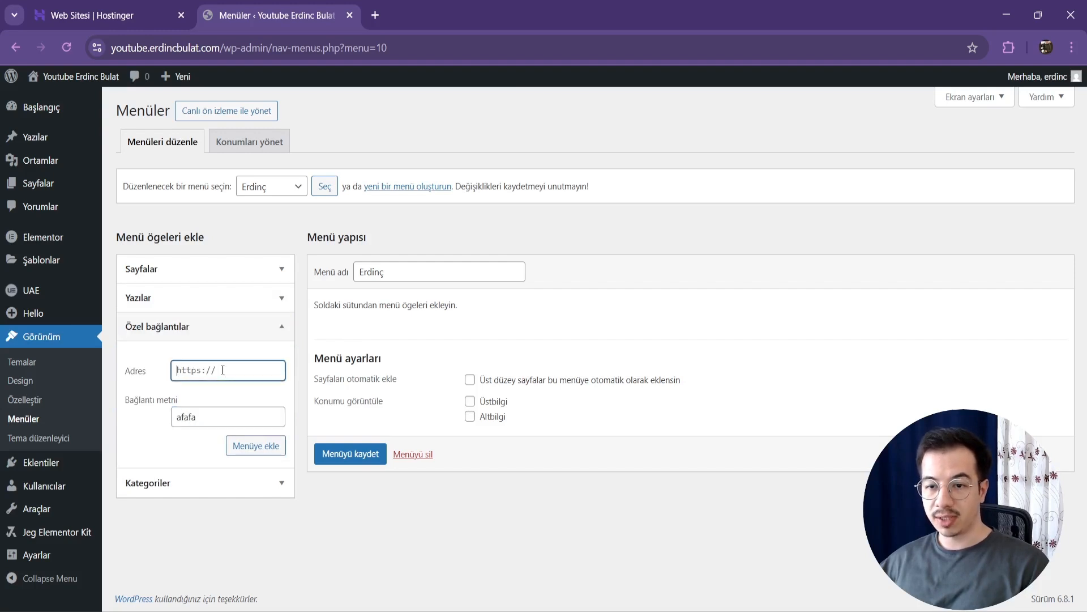
pyautogui.write('#')
pyautogui.click(226, 415)
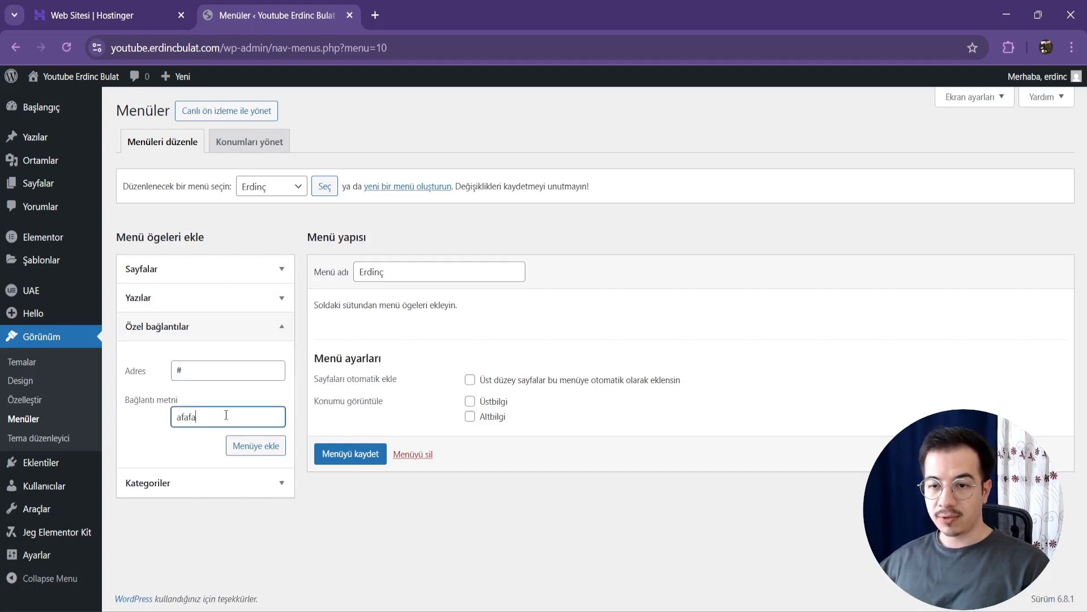
pyautogui.write('Özel Bağlantı')
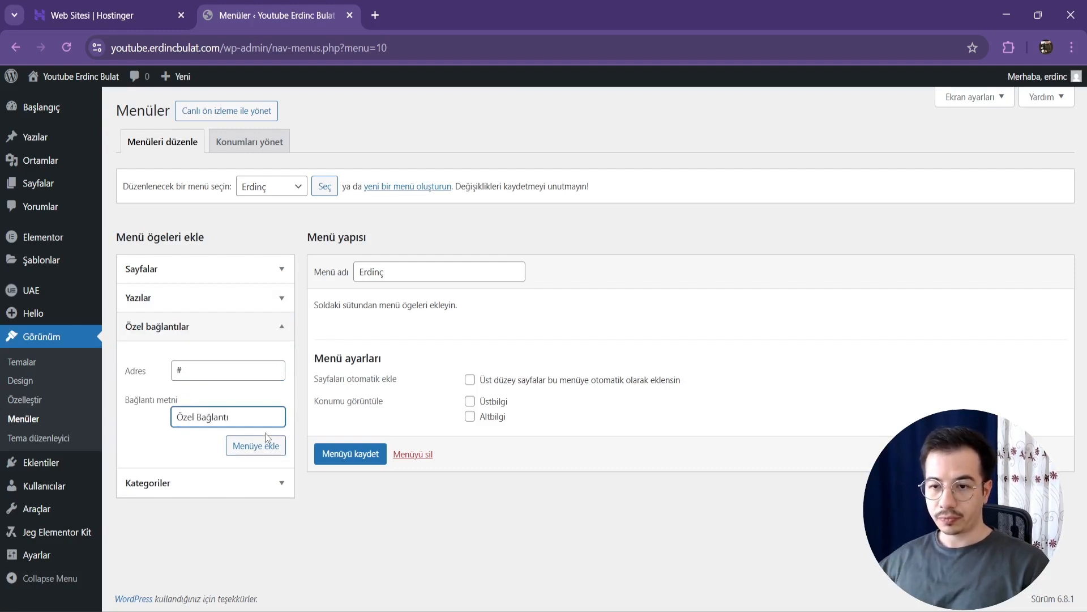
pyautogui.click(256, 446)
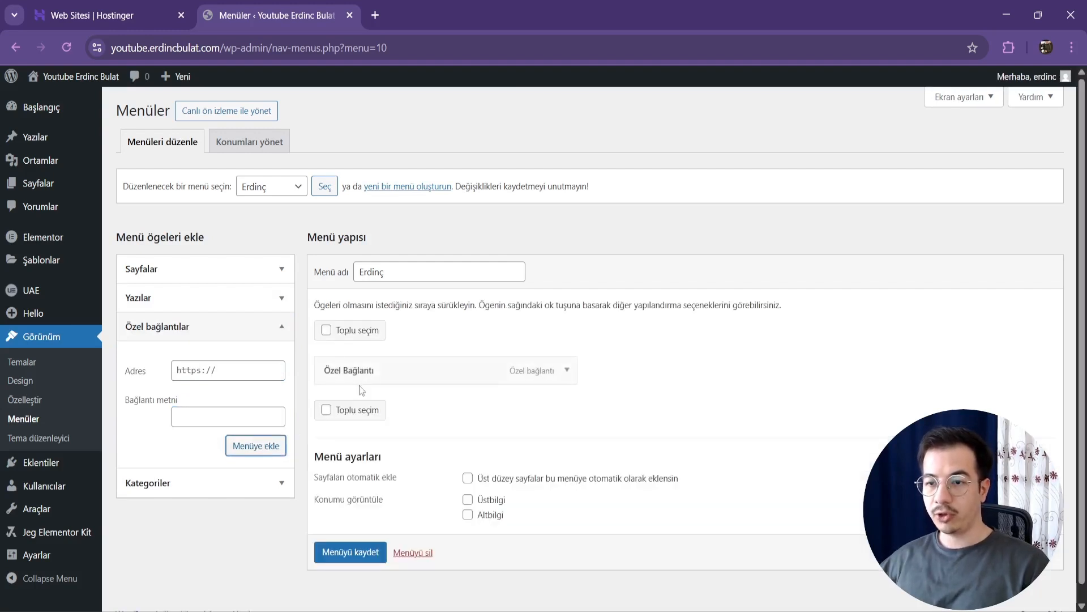
# Step: Select all of the site's pages from the full page list and add them to the menu
pyautogui.click(250, 271)
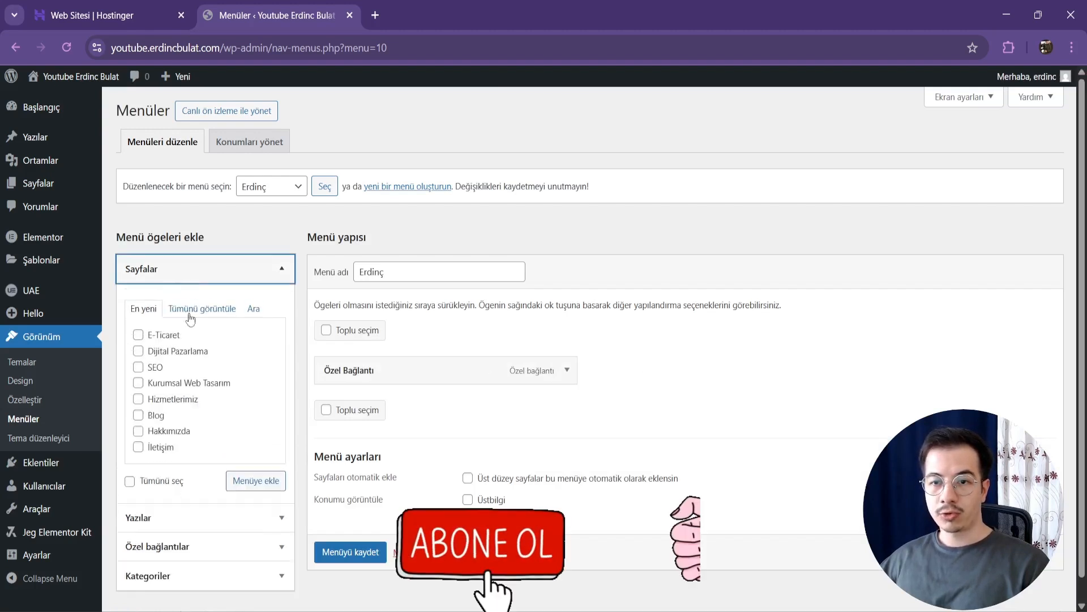
pyautogui.click(189, 311)
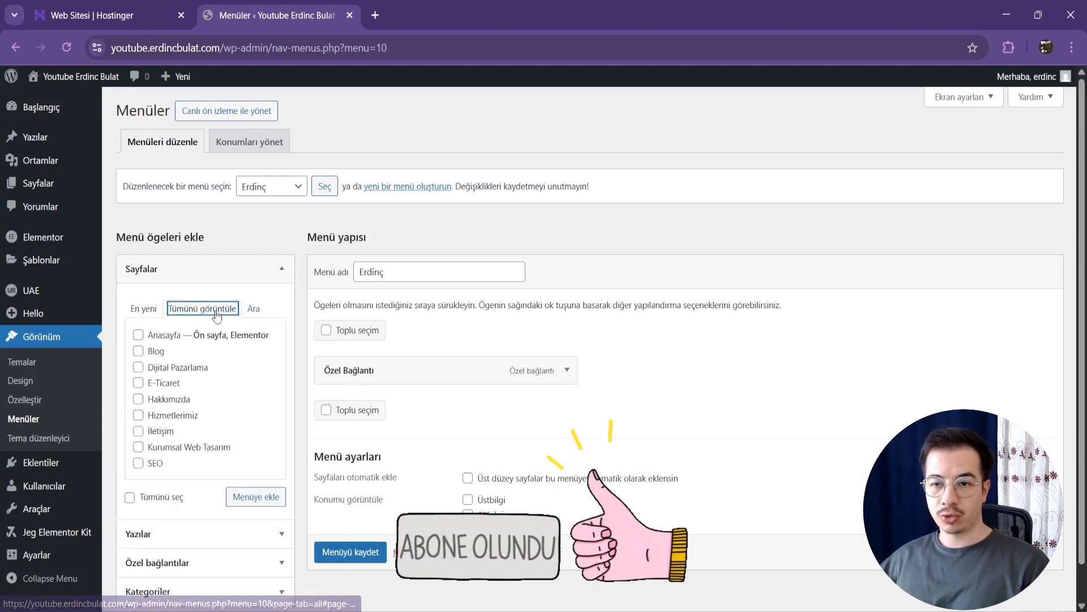
pyautogui.click(140, 415)
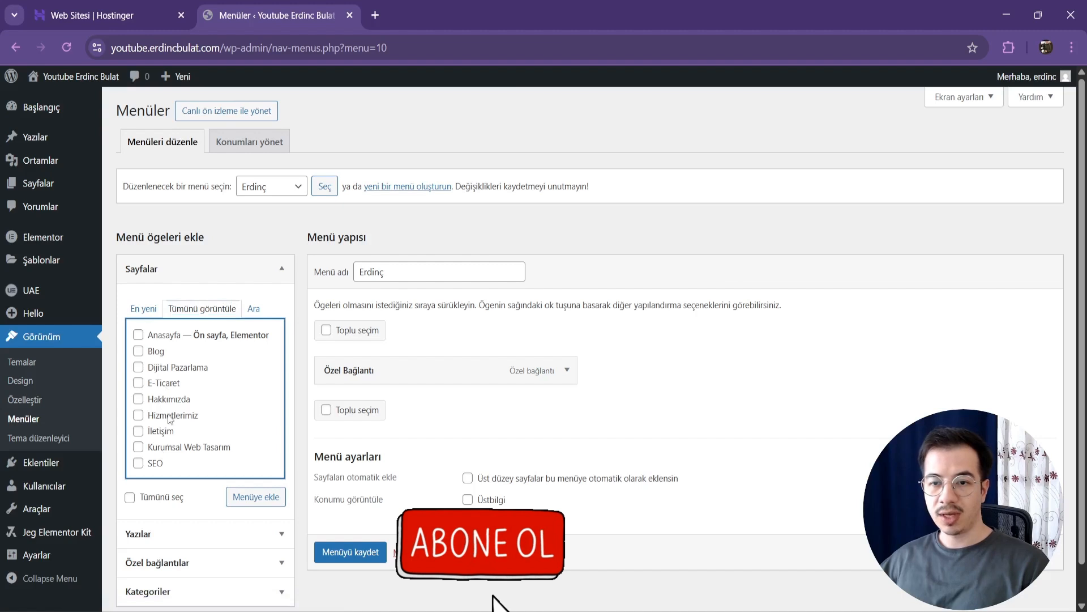
pyautogui.click(154, 384)
pyautogui.click(154, 432)
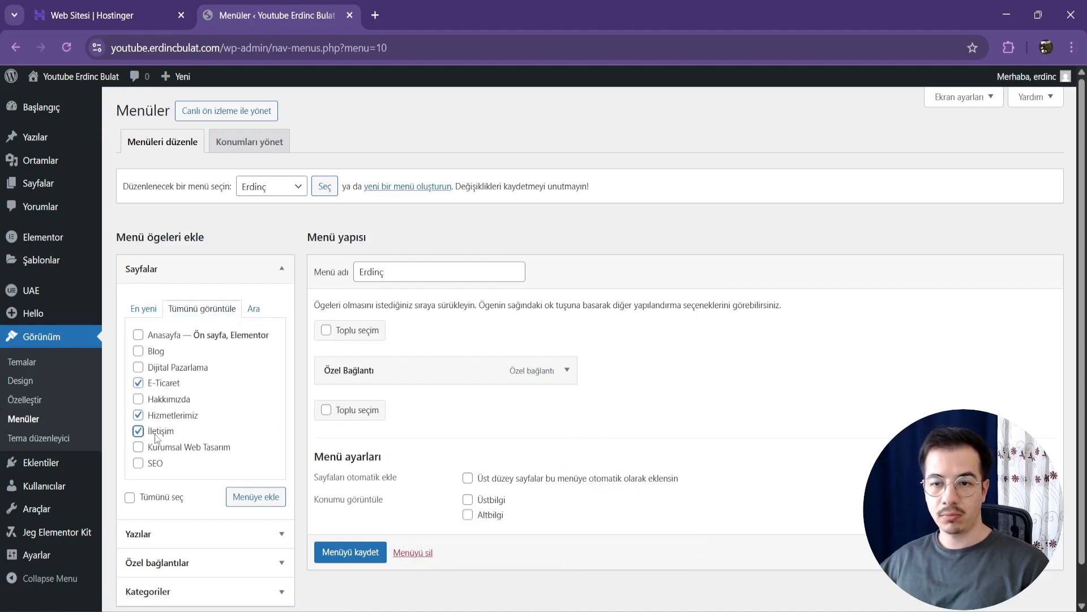
pyautogui.click(255, 498)
# Step: Order Hakkımızda and Hizmetlerimiz below Anasayfa, with Dijital Pazarlama nested under Hizmetlerimiz and İletişim placed after Blog
pyautogui.scroll(-3, 606, 416)
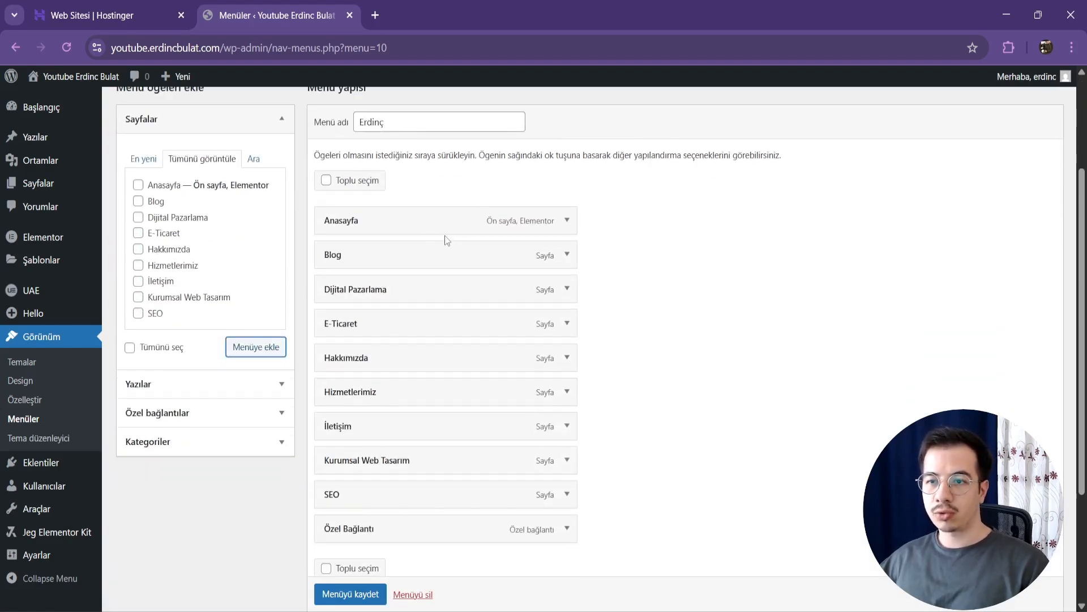
pyautogui.moveTo(426, 363); pyautogui.dragTo(410, 255)
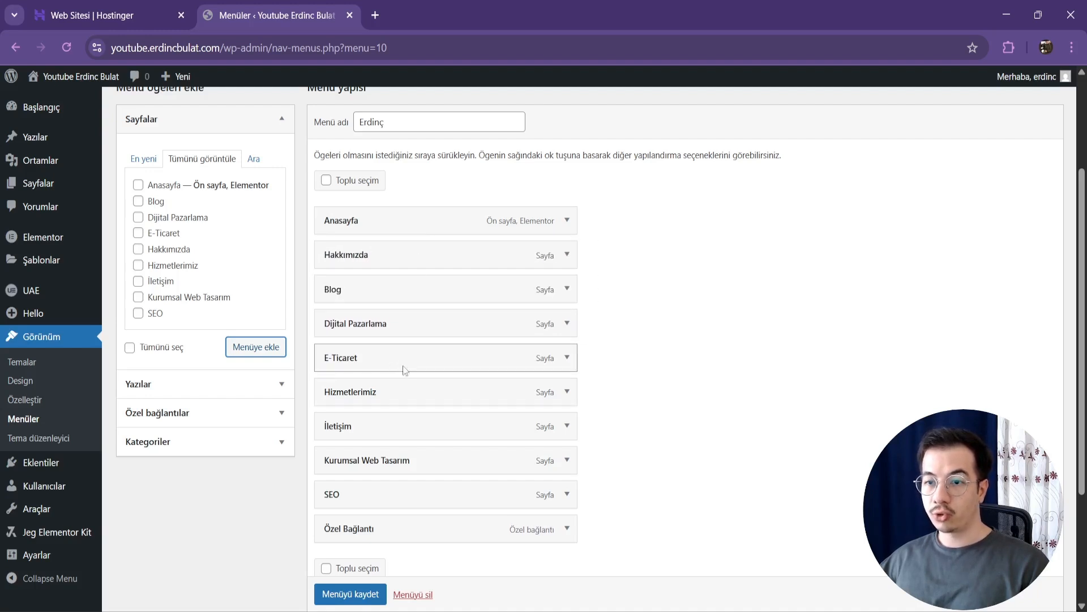
pyautogui.moveTo(399, 392); pyautogui.dragTo(393, 297)
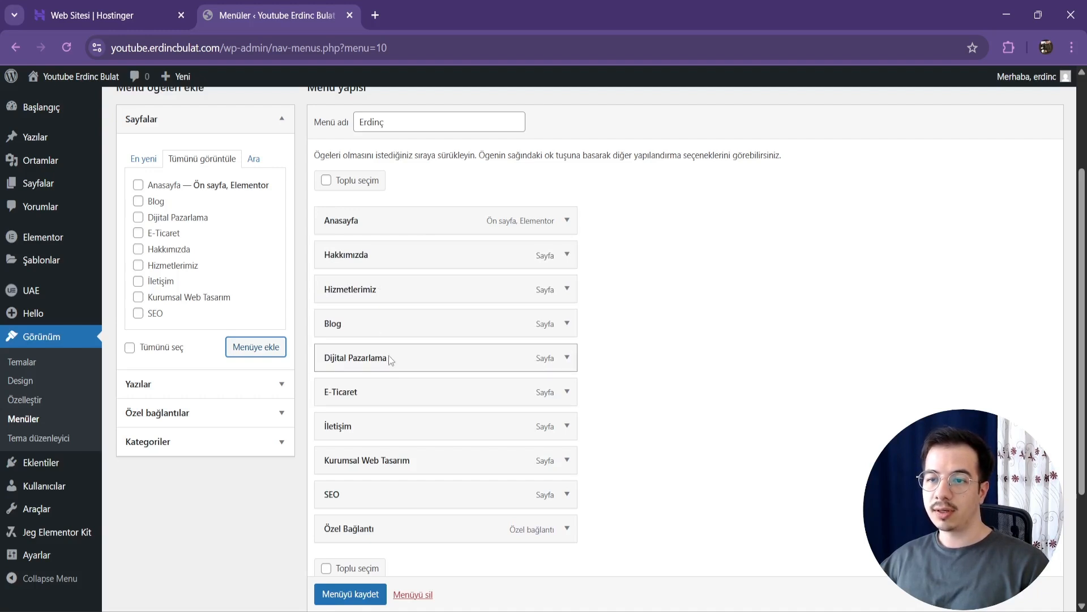
pyautogui.moveTo(381, 427); pyautogui.dragTo(389, 324)
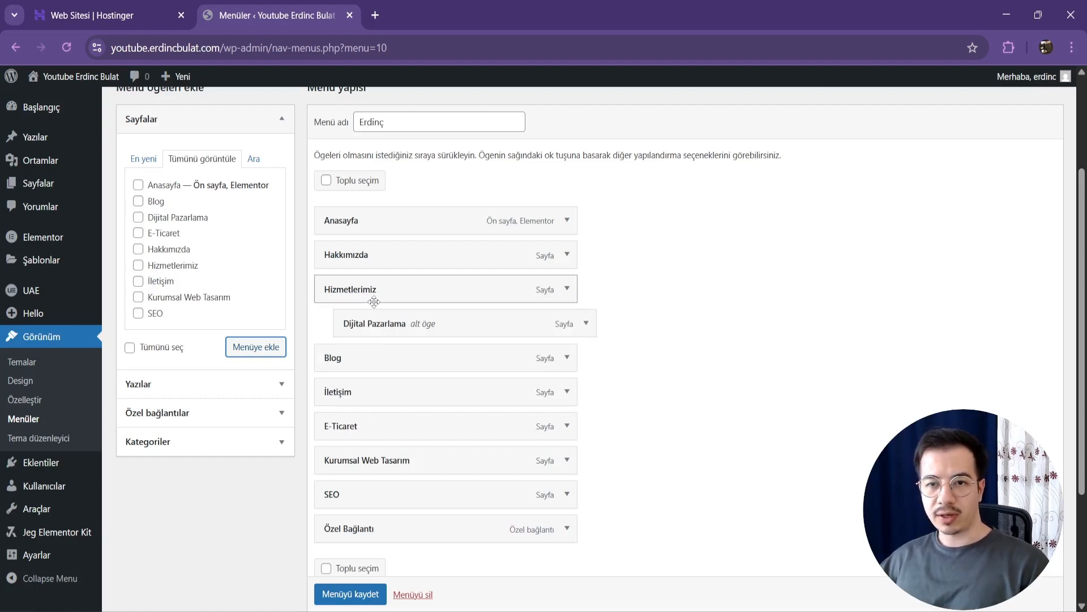
# Step: Nest Kurumsal Web Tasarım, E-Ticaret and SEO as sub-items of Hizmetlerimiz, with Kurumsal Web Tasarım first, and save the menu
pyautogui.moveTo(342, 442); pyautogui.dragTo(390, 359)
pyautogui.click(614, 396)
pyautogui.moveTo(363, 484); pyautogui.dragTo(410, 321)
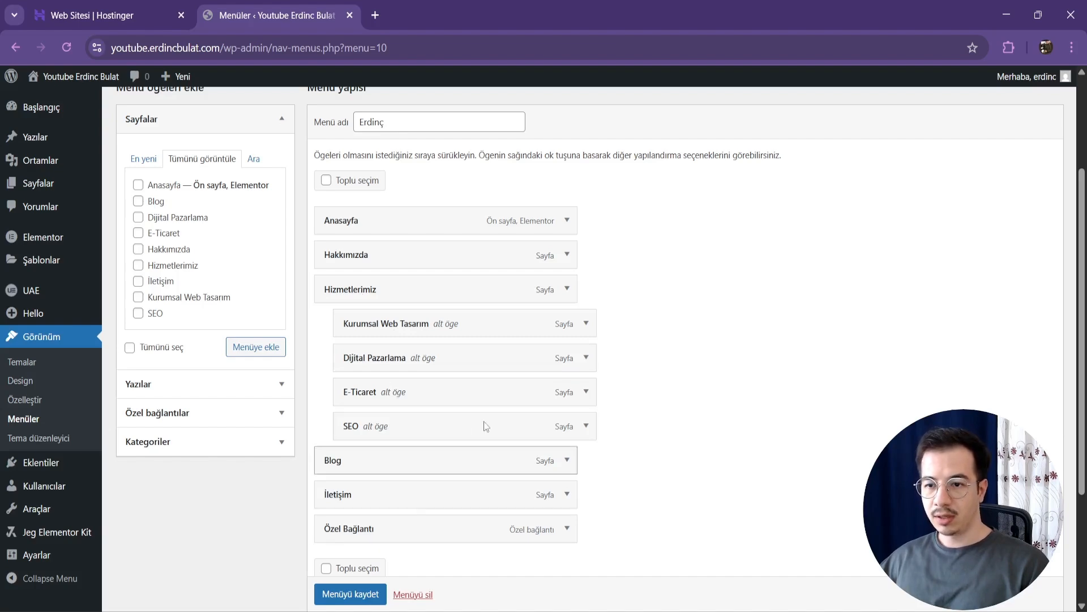
pyautogui.click(357, 593)
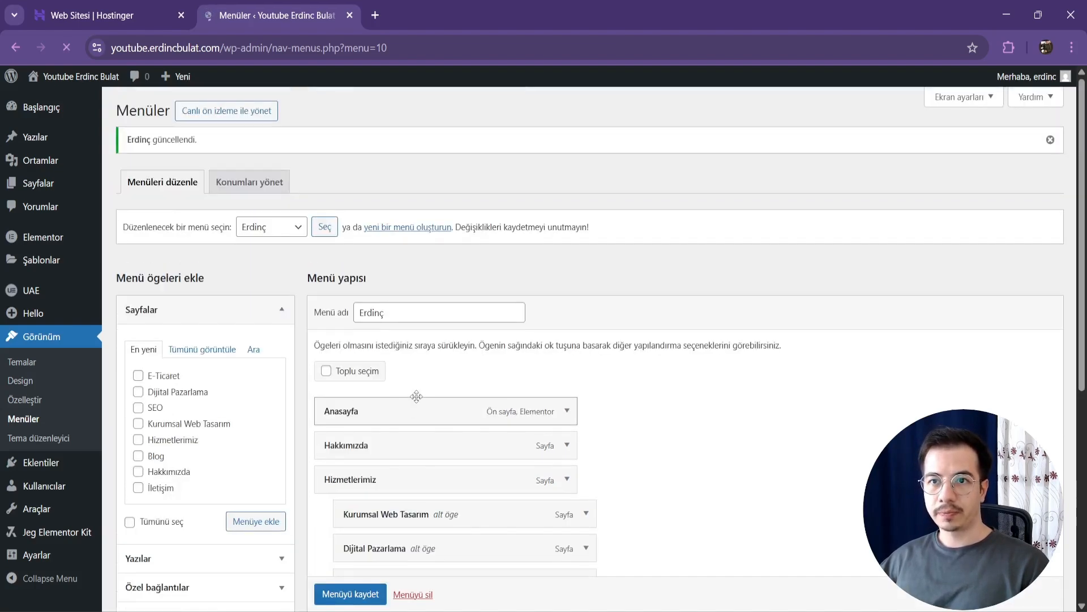
# Step: Try a different address for the Özel Bağlantı menu item, restore it to # and save the menu again
pyautogui.scroll(-6, 357, 385)
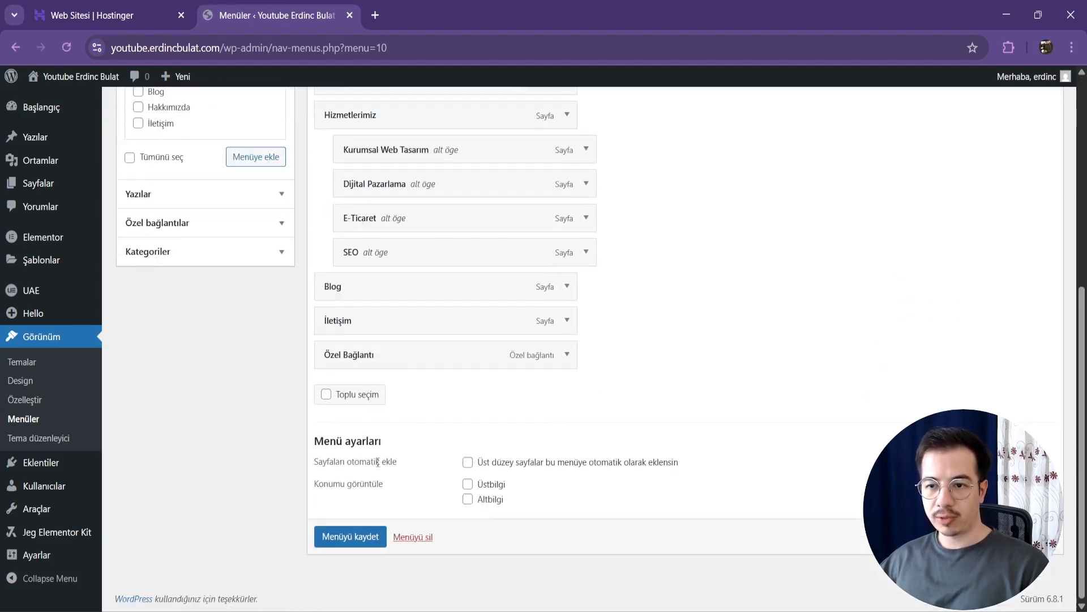
pyautogui.click(567, 355)
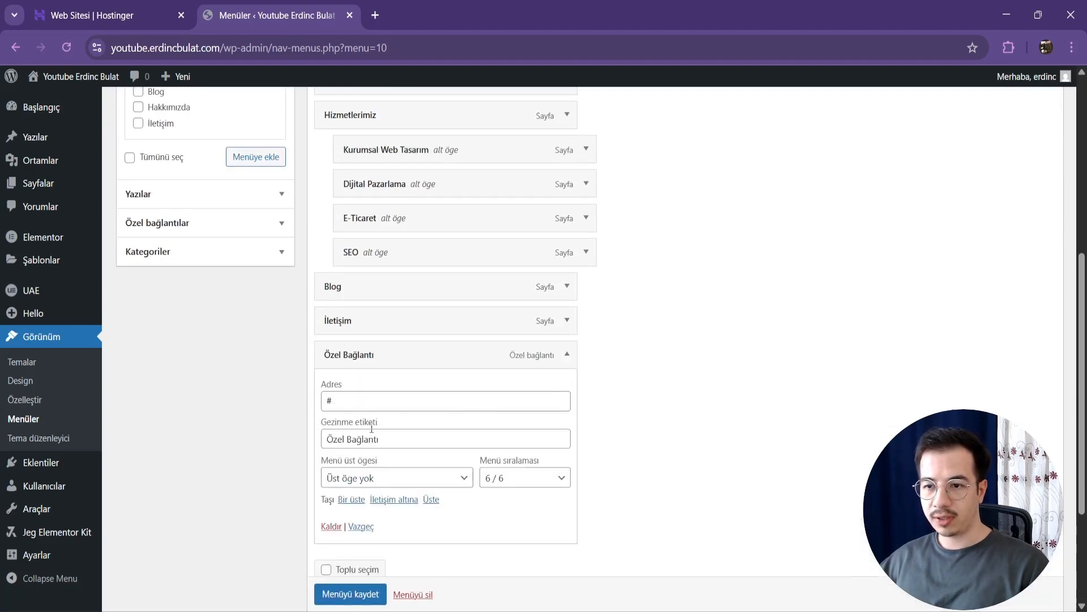
pyautogui.click(341, 403)
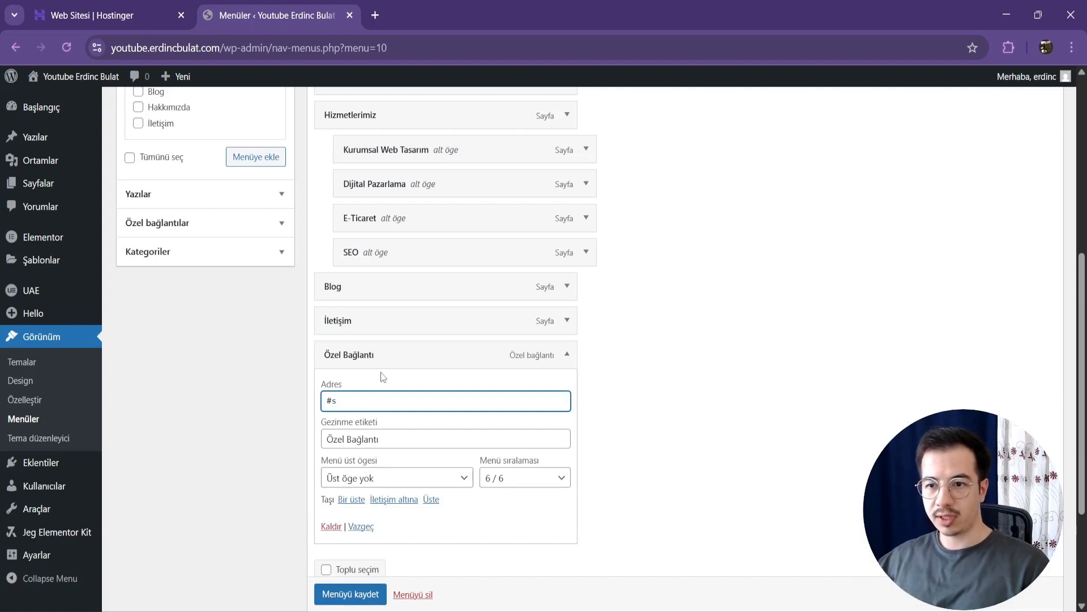
pyautogui.press('BackSpace')
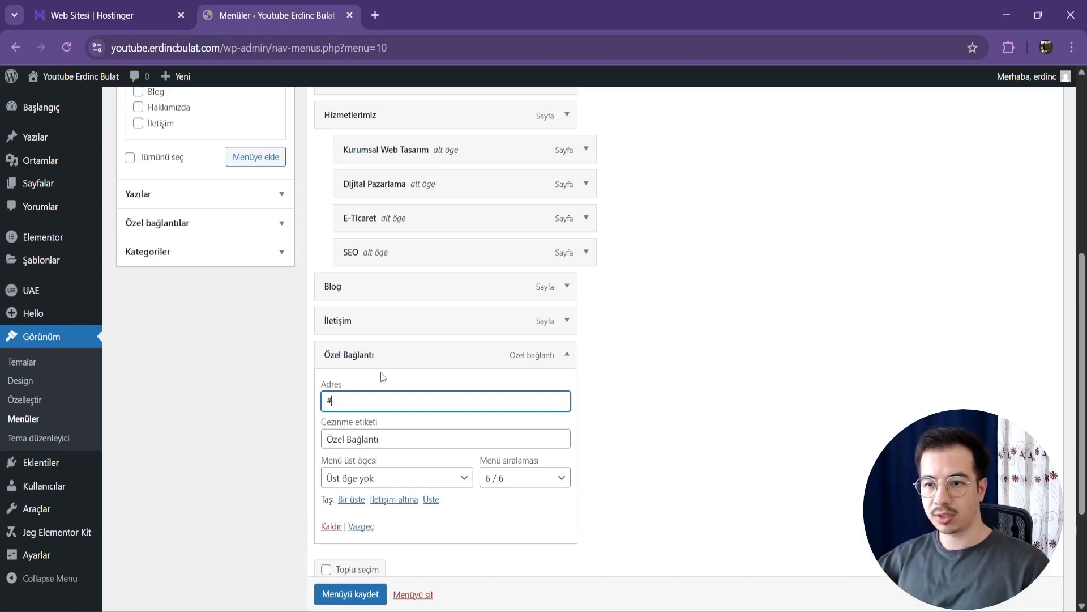
pyautogui.click(374, 592)
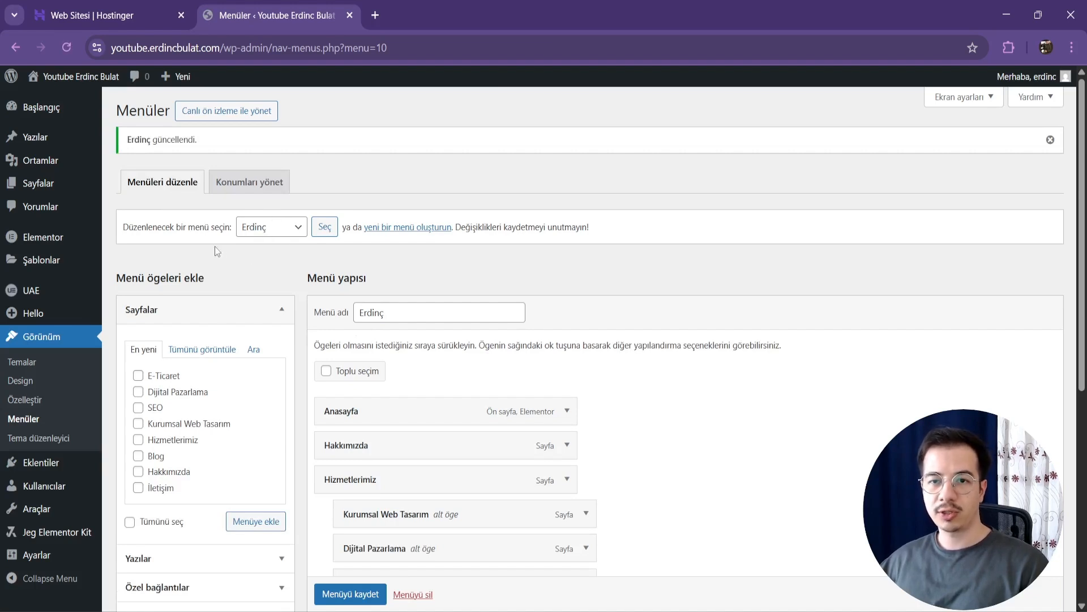
# Step: Find the Header template in UAE's Header & Footer list and open it for Elementor editing in a new browser tab
pyautogui.moveTo(50, 297)
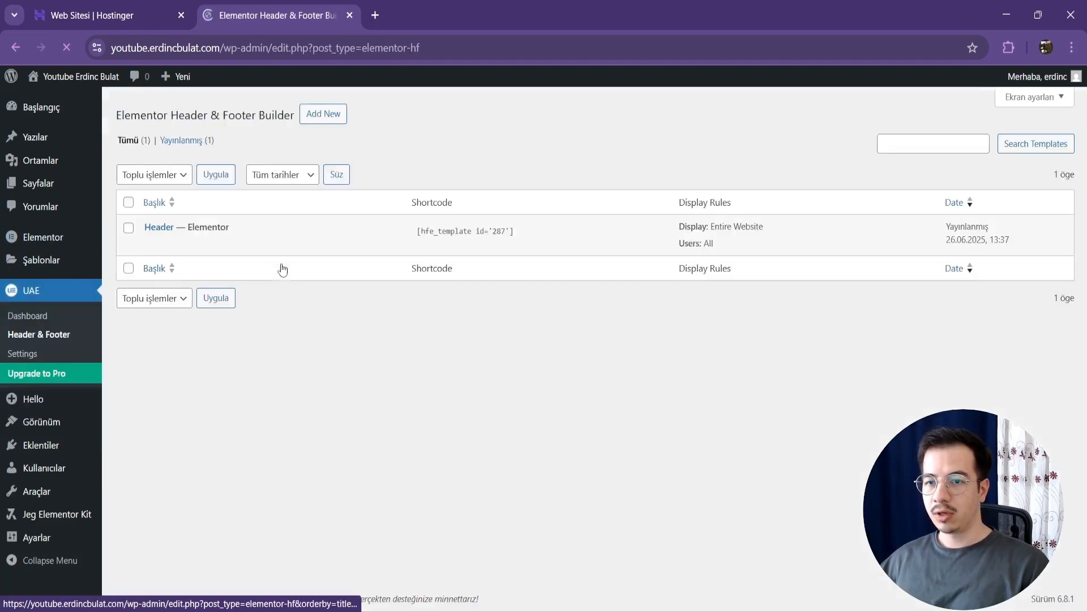
pyautogui.rightClick(354, 289)
pyautogui.click(389, 304)
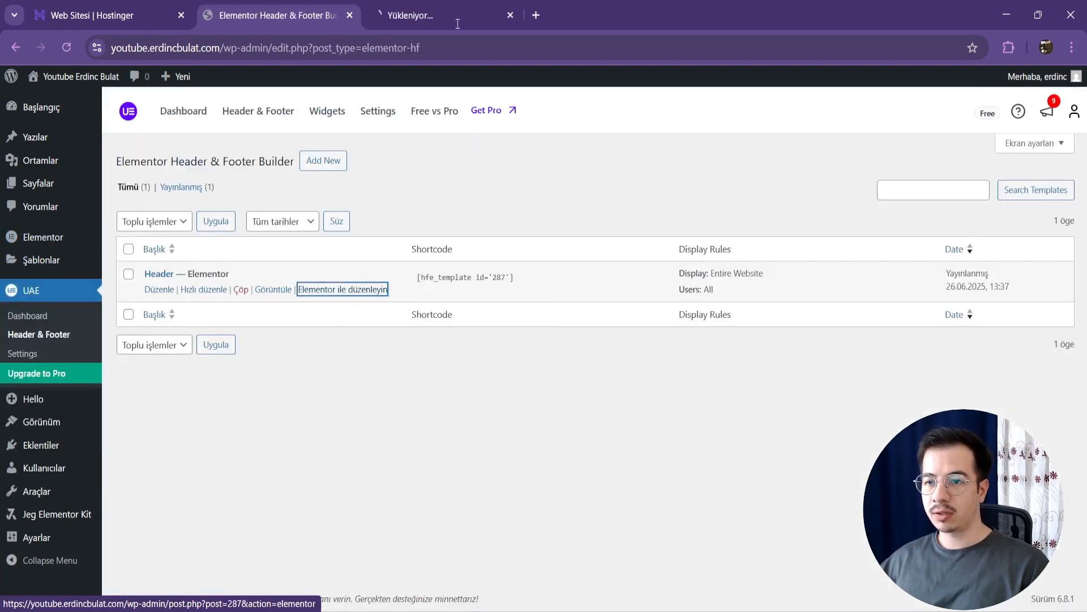
pyautogui.click(442, 16)
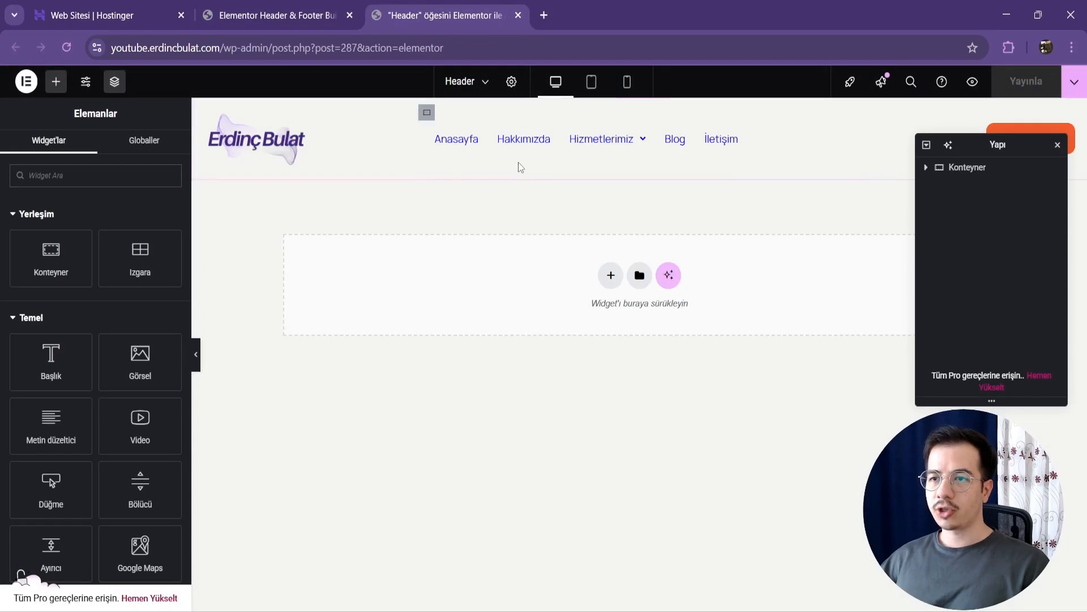
# Step: Assign the newly created menu to the Navigation Menu widget and move the floating structure panel clear of the header's button
pyautogui.click(751, 138)
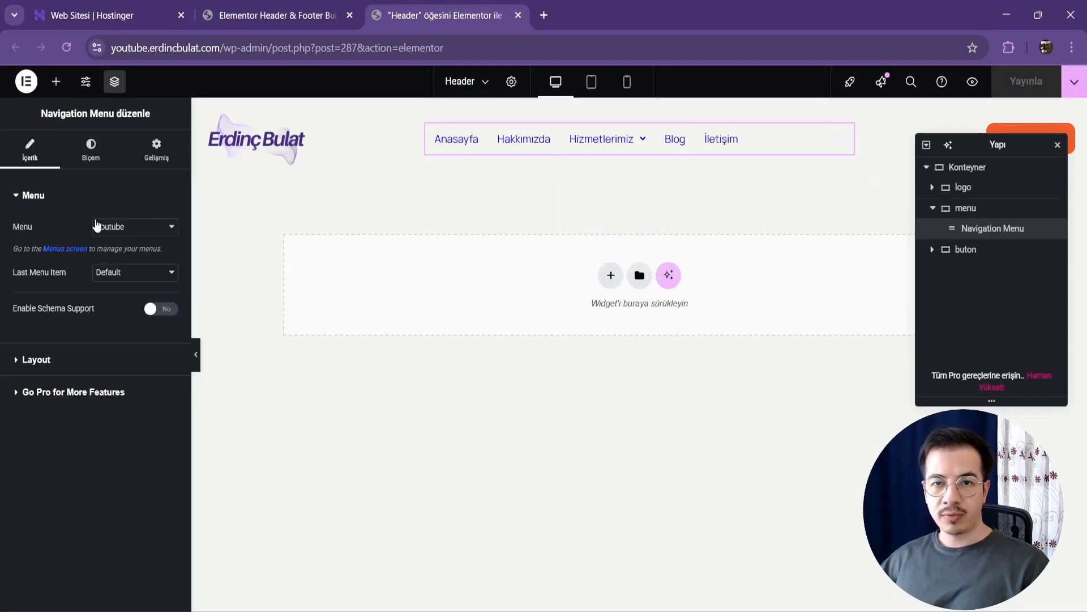
pyautogui.click(117, 229)
pyautogui.click(108, 246)
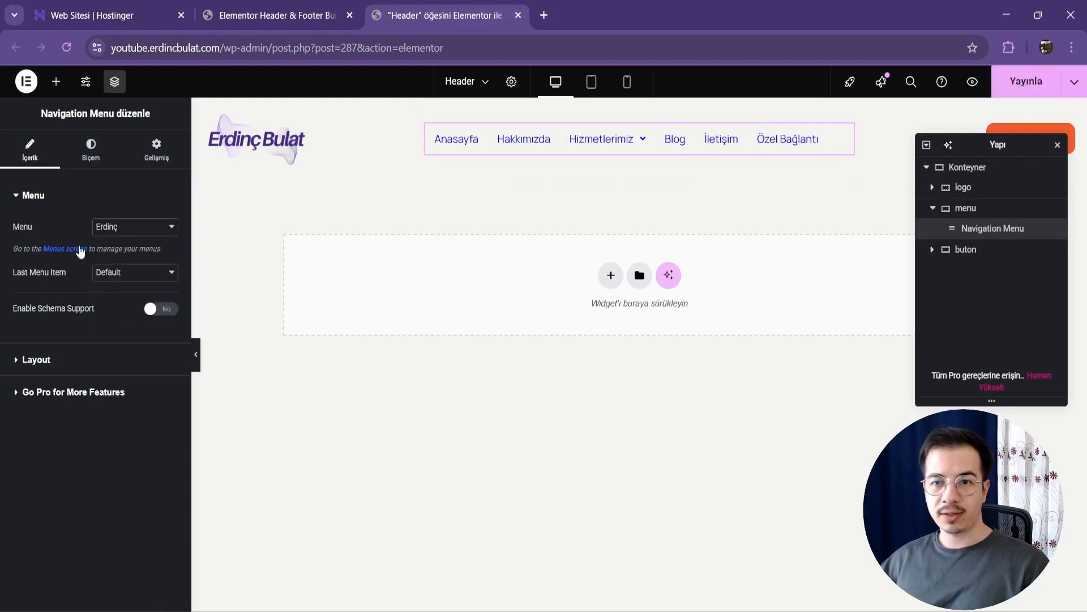
pyautogui.moveTo(626, 143)
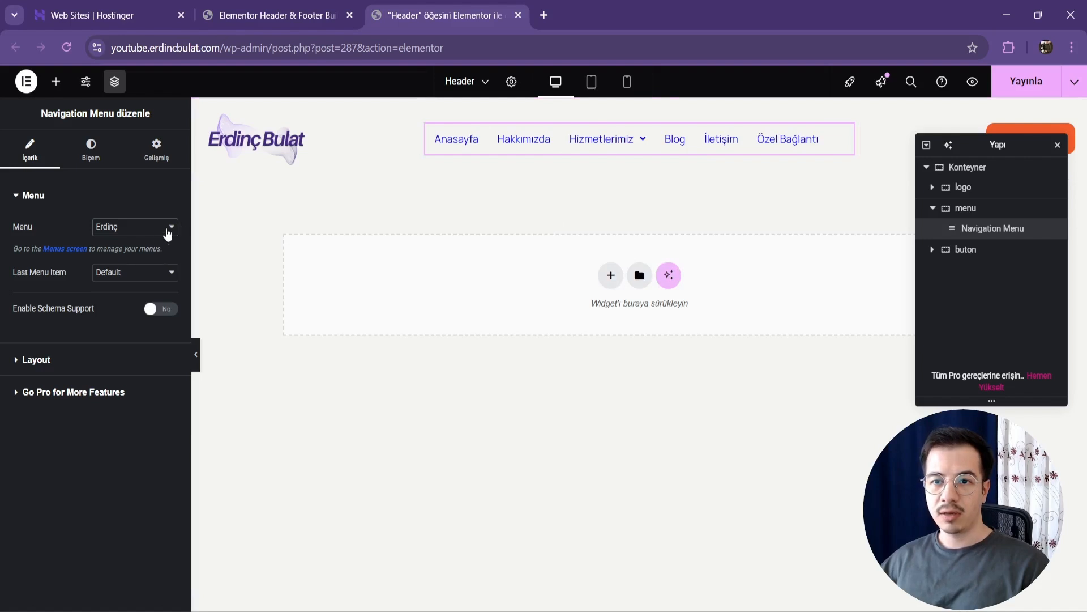
pyautogui.moveTo(1021, 148); pyautogui.dragTo(331, 318)
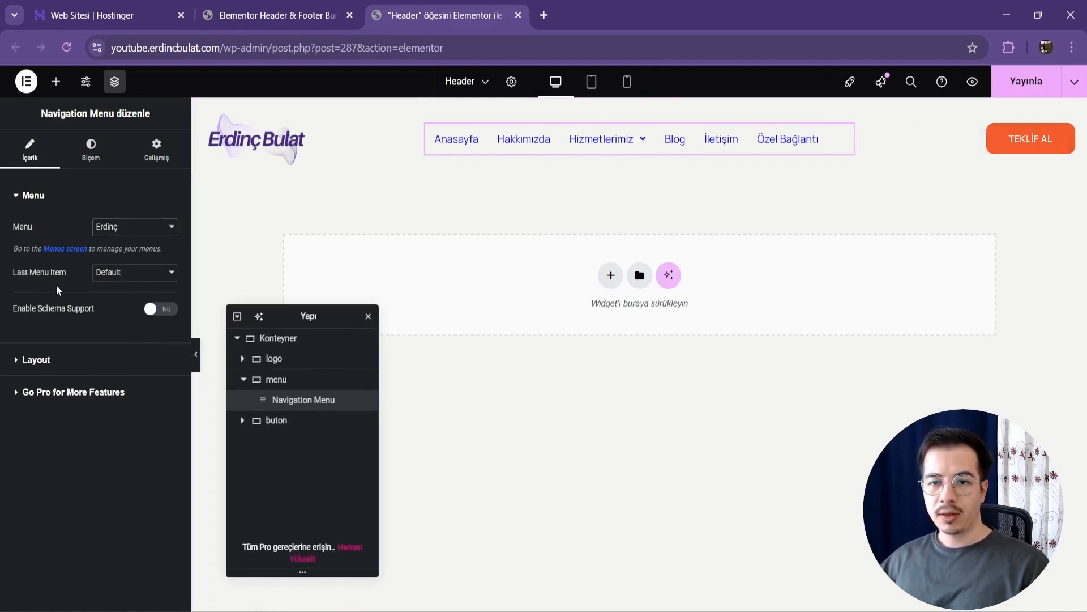
# Step: Try the Button style for the navigation menu's last item, and restore it to Default
pyautogui.click(108, 277)
pyautogui.click(121, 304)
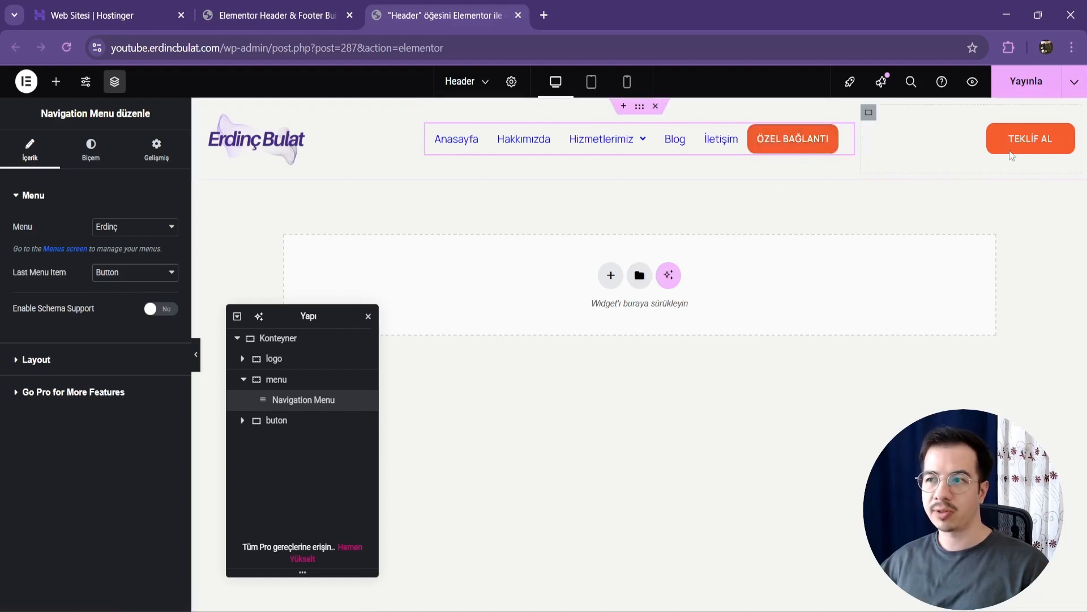
pyautogui.click(105, 276)
pyautogui.click(113, 291)
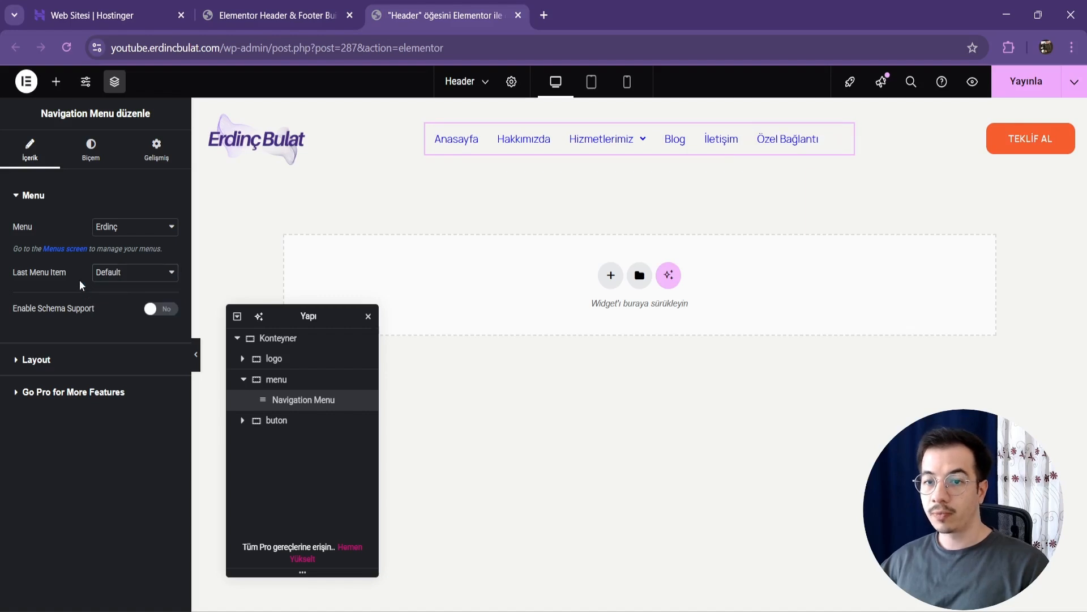
# Step: Center the Navigation Menu's items horizontally through the widget's layout alignment
pyautogui.click(48, 362)
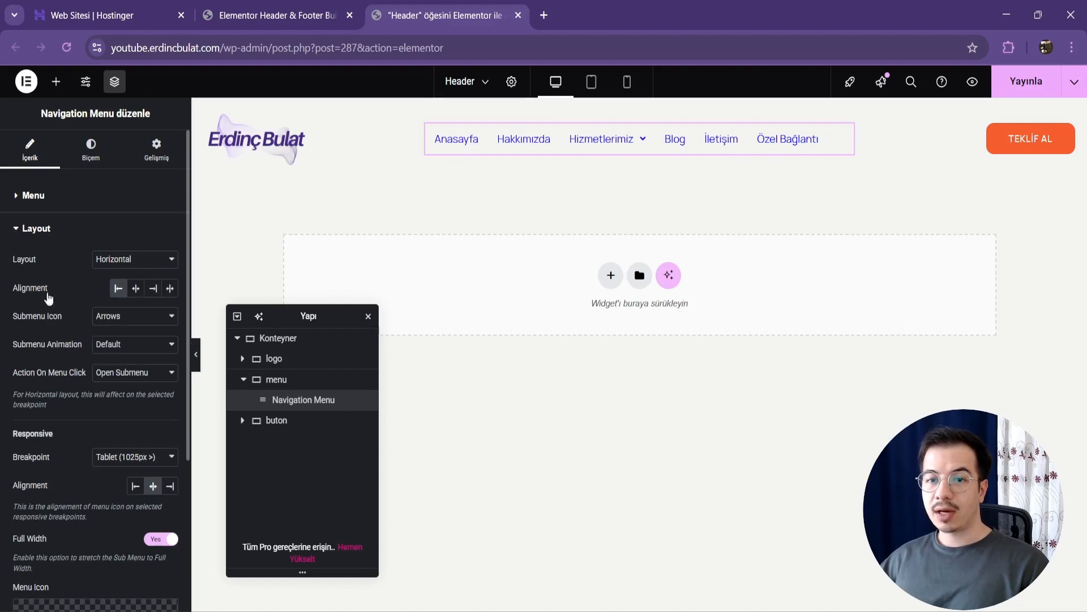
pyautogui.click(136, 288)
pyautogui.moveTo(679, 152)
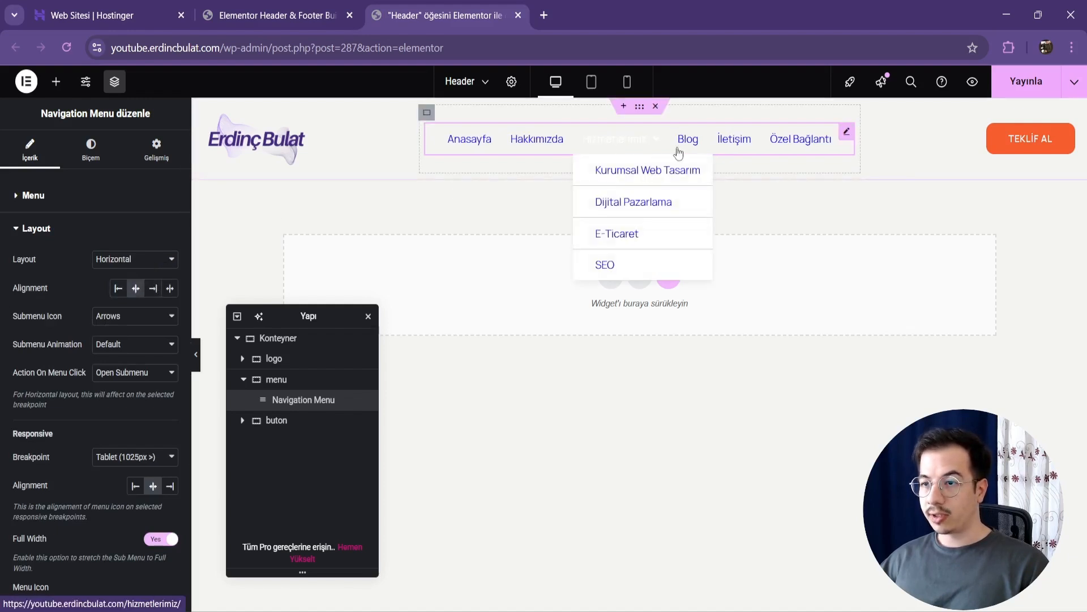
pyautogui.click(293, 385)
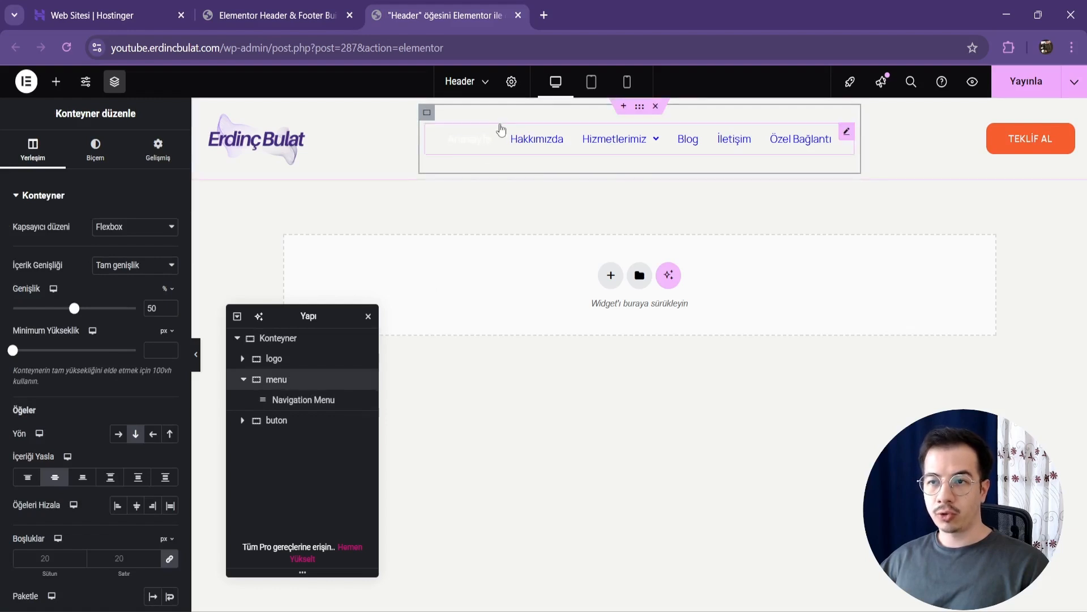
pyautogui.click(296, 400)
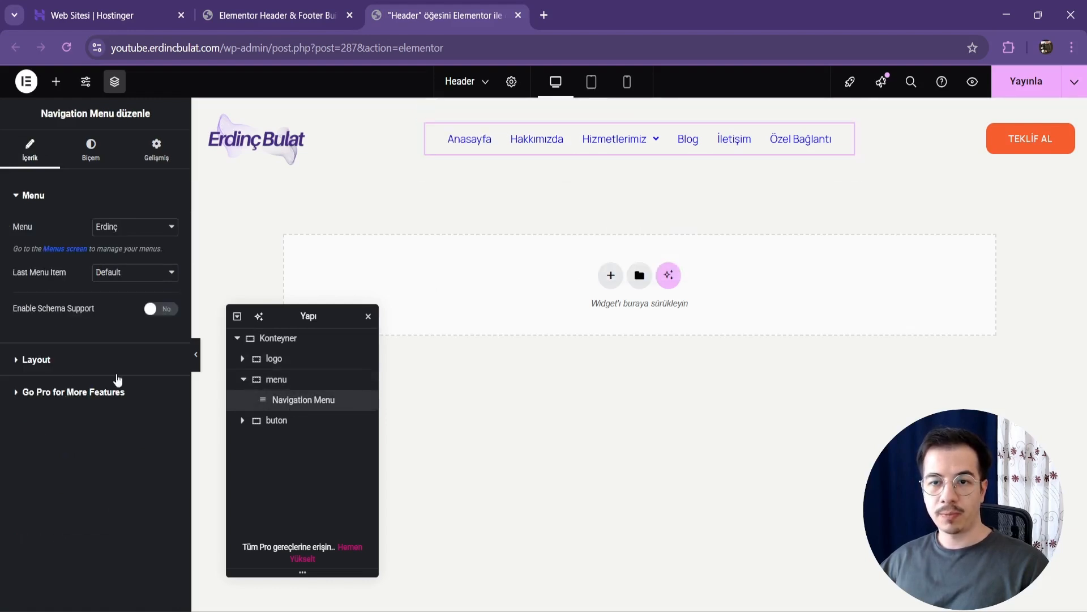
pyautogui.click(50, 368)
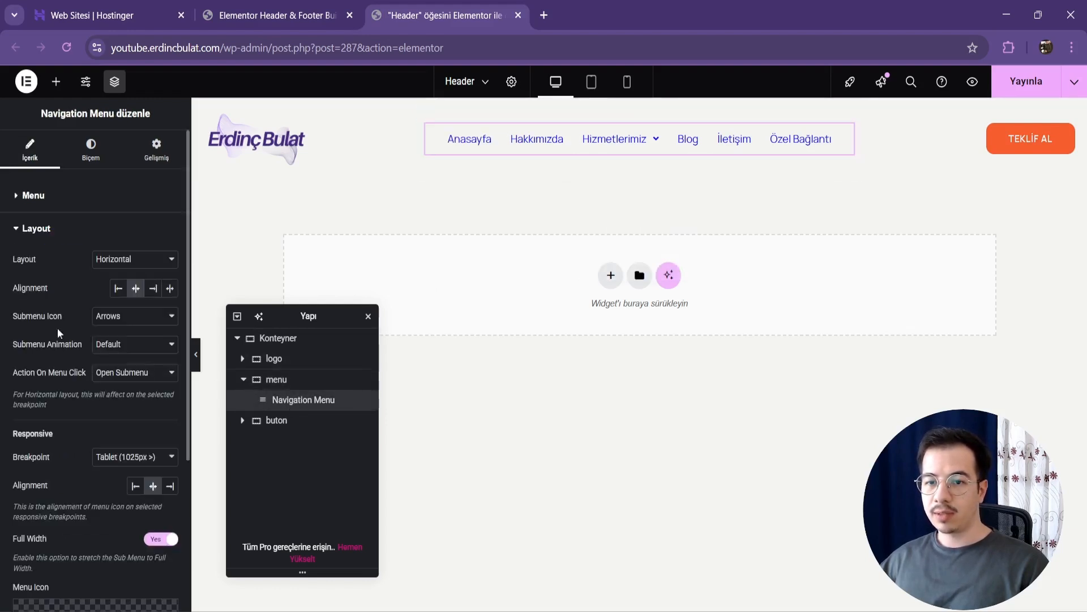
# Step: Set the main menu's normal text color to a dark global color
pyautogui.click(92, 150)
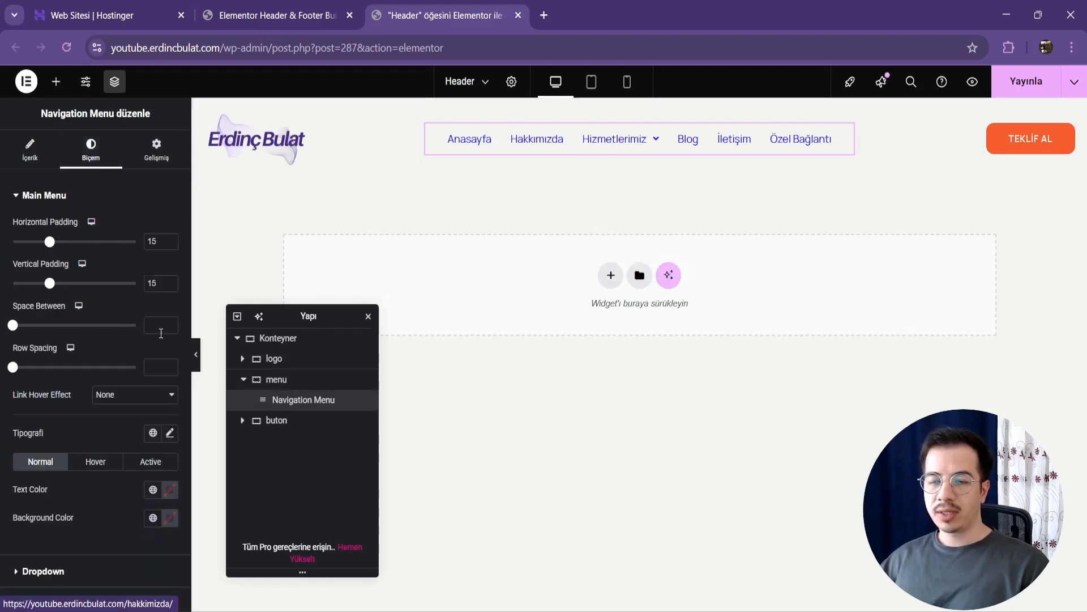
pyautogui.click(153, 488)
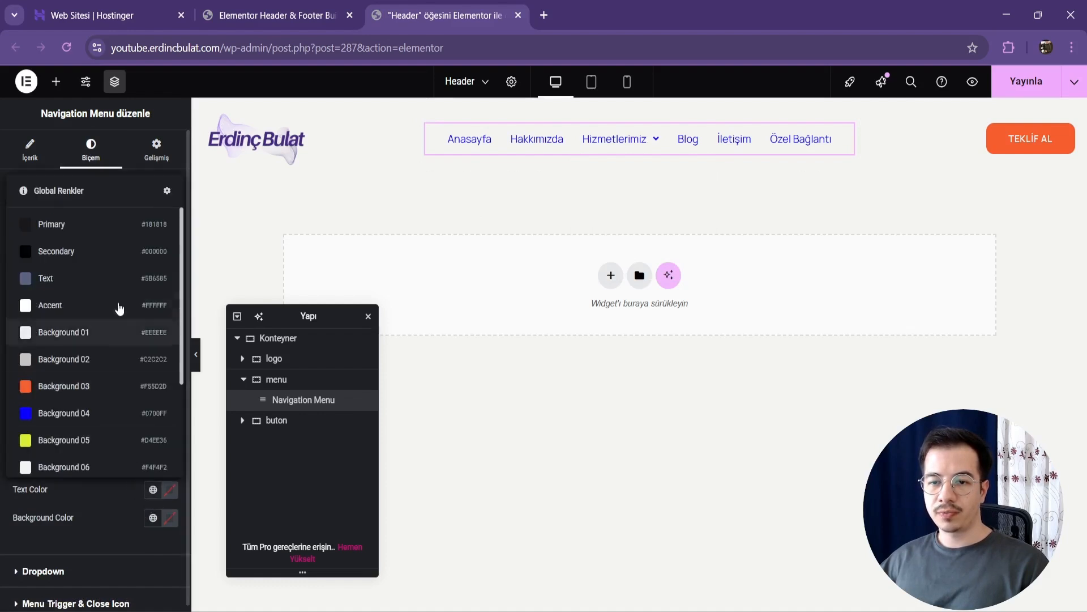
pyautogui.click(107, 245)
# Step: Set the main menu's hover and active text colors to the global orange Background 03
pyautogui.click(95, 462)
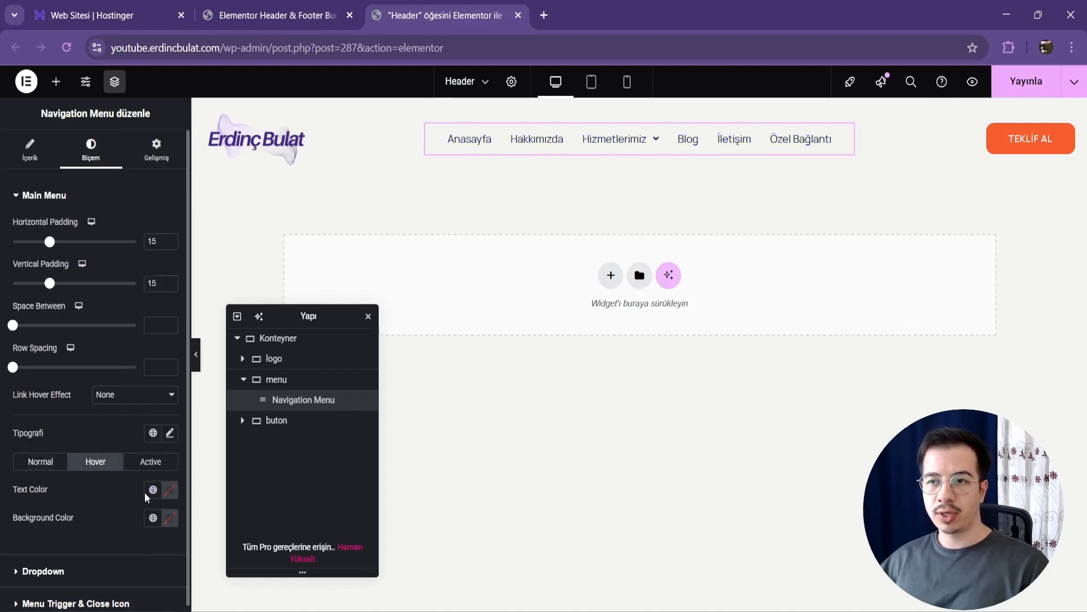
pyautogui.click(153, 489)
pyautogui.click(97, 380)
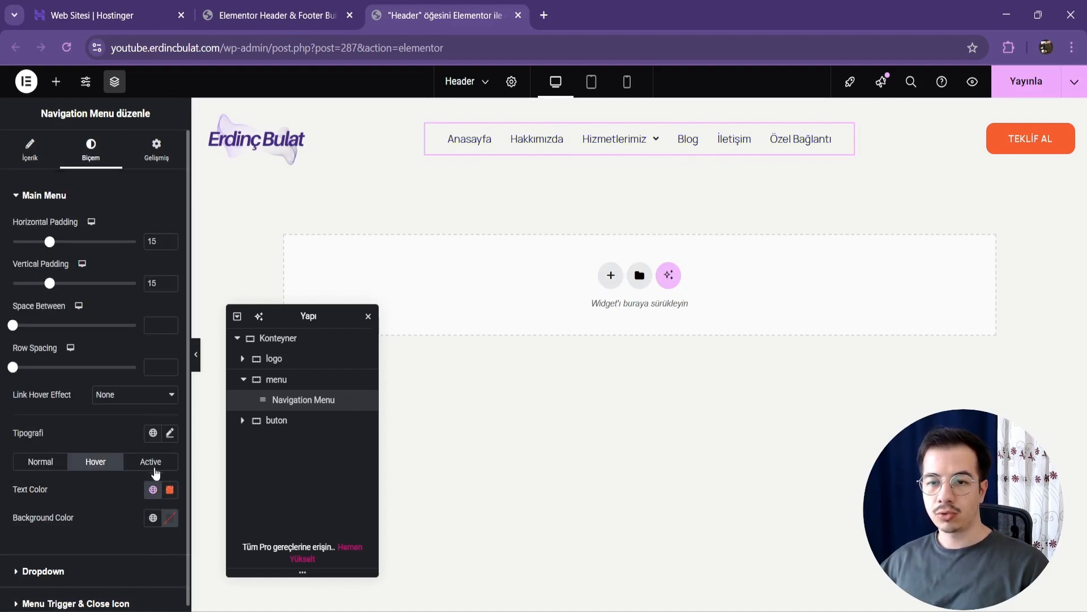
pyautogui.click(151, 462)
pyautogui.click(153, 489)
pyautogui.click(91, 385)
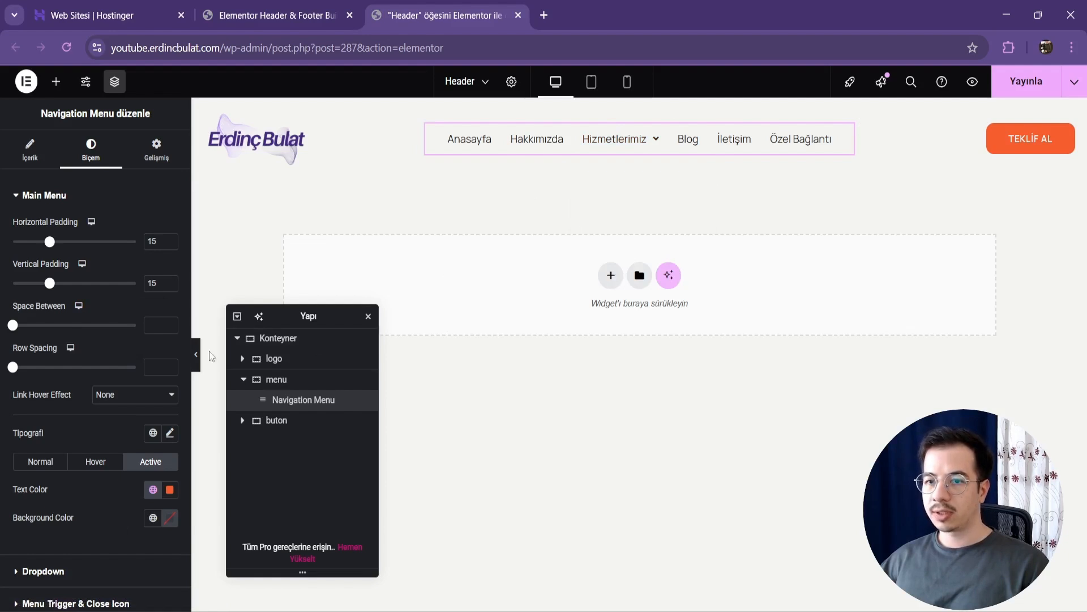
# Step: In the tablet view, check the collapsed menu and set the menu container's order to the end, after the button
pyautogui.click(591, 81)
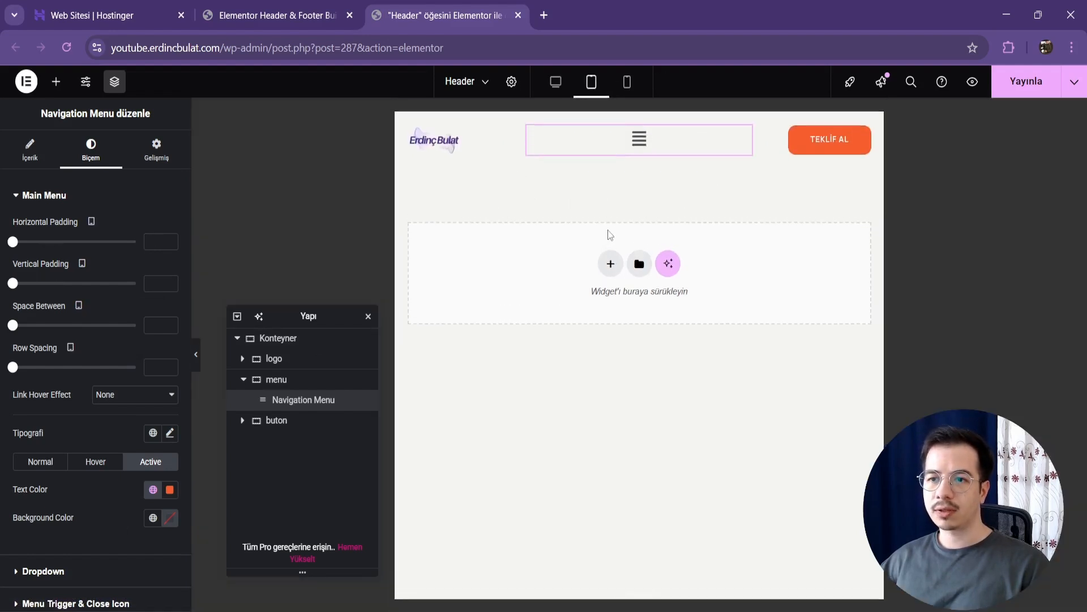
pyautogui.click(640, 140)
pyautogui.click(640, 141)
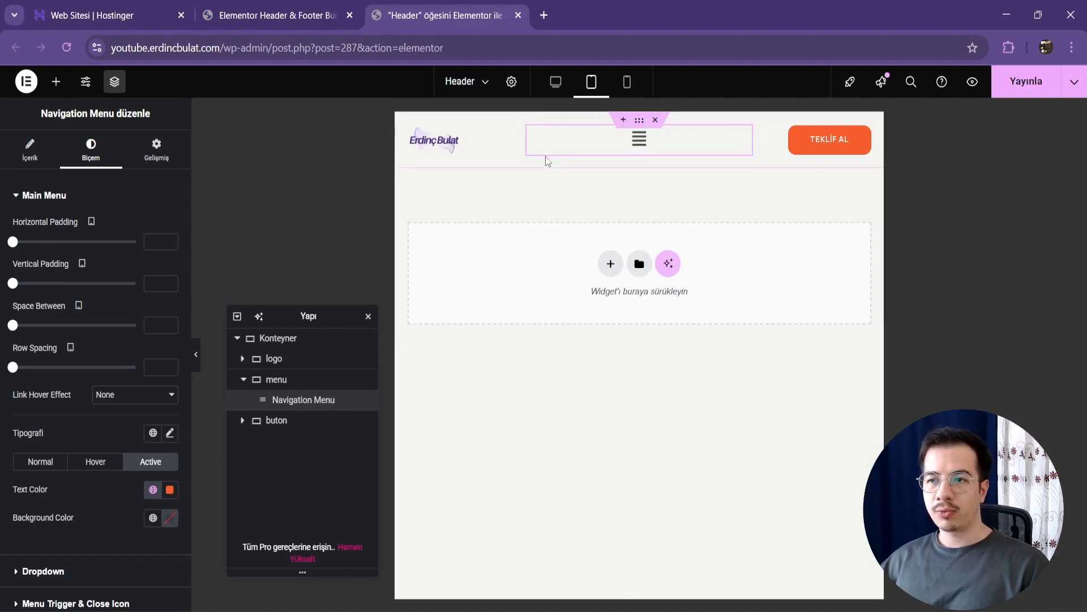
pyautogui.click(526, 127)
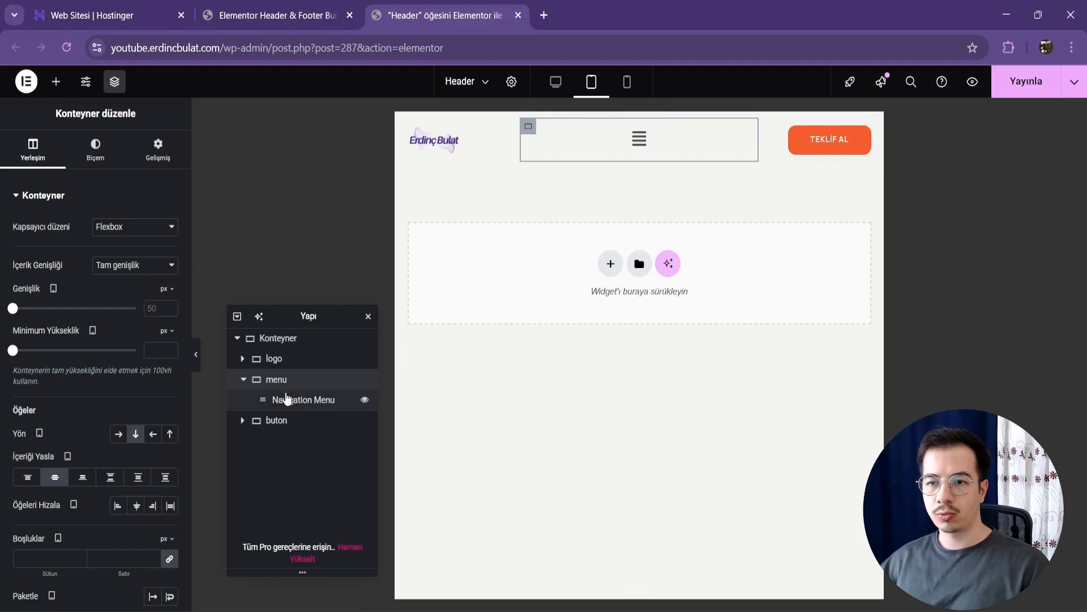
pyautogui.click(161, 169)
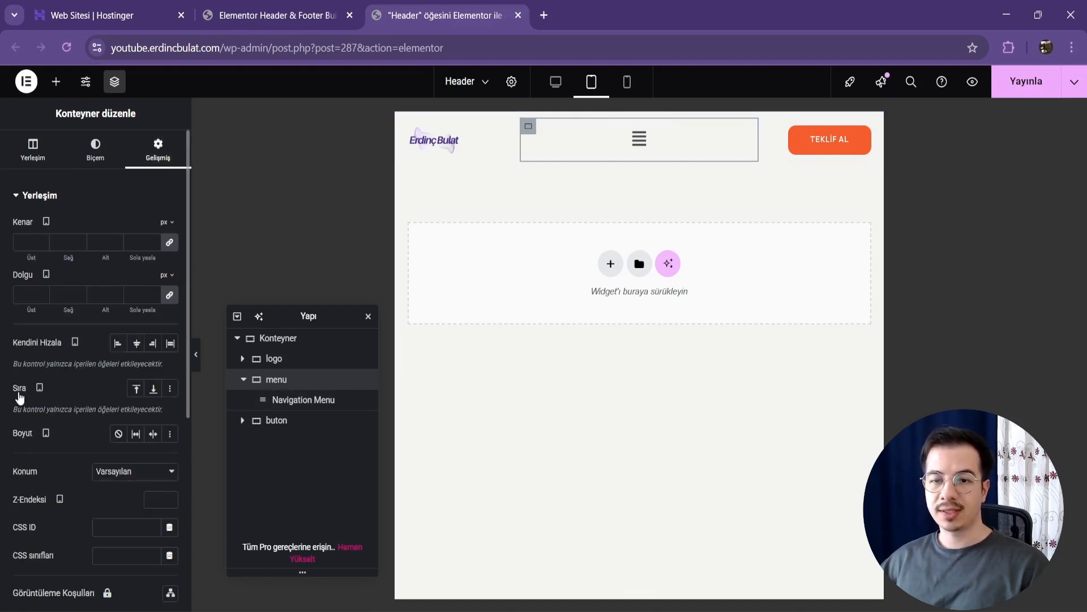
pyautogui.click(153, 389)
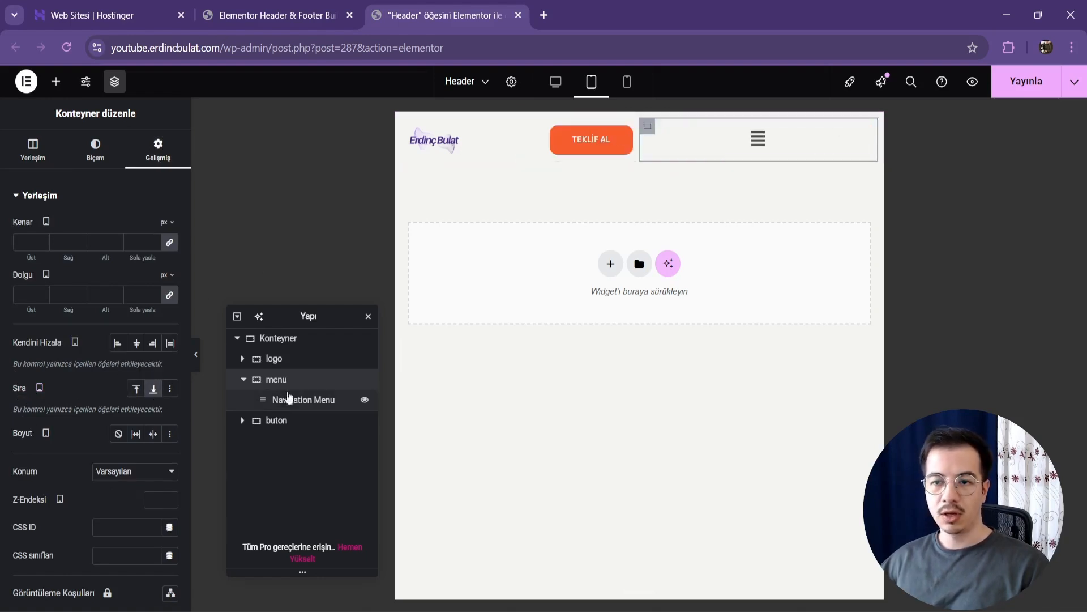
# Step: Set the menu container's tablet width to 10%
pyautogui.click(43, 164)
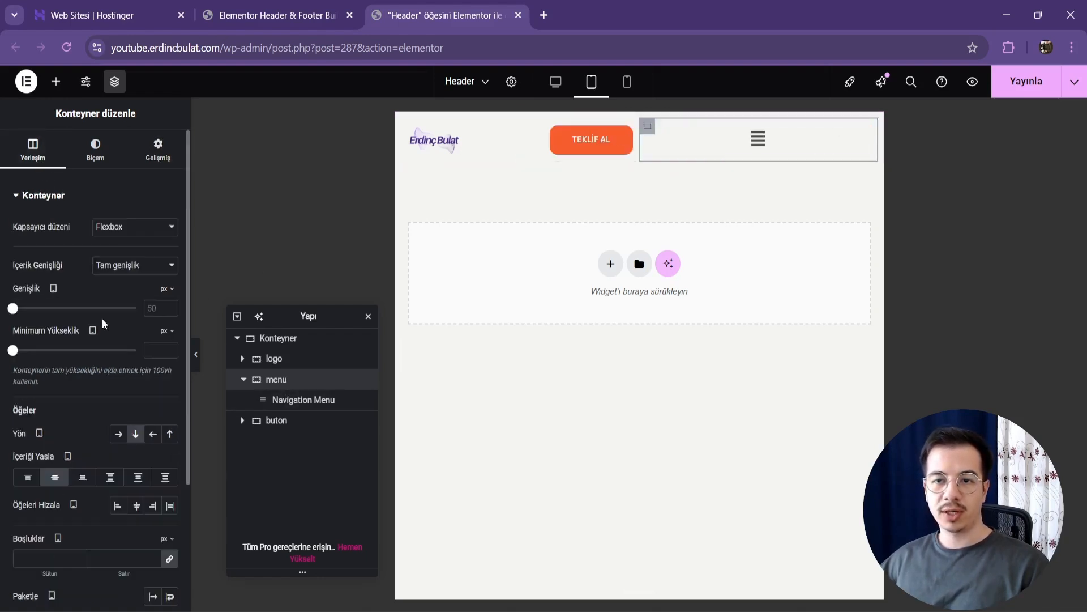
pyautogui.click(169, 290)
pyautogui.click(165, 310)
pyautogui.click(156, 308)
pyautogui.write('1')
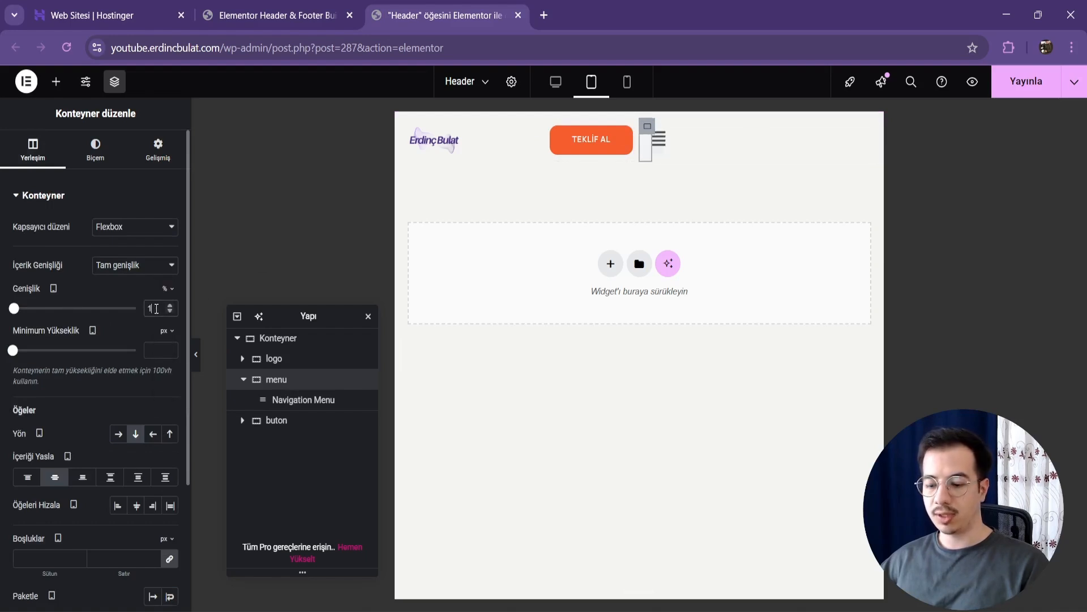
pyautogui.write('0')
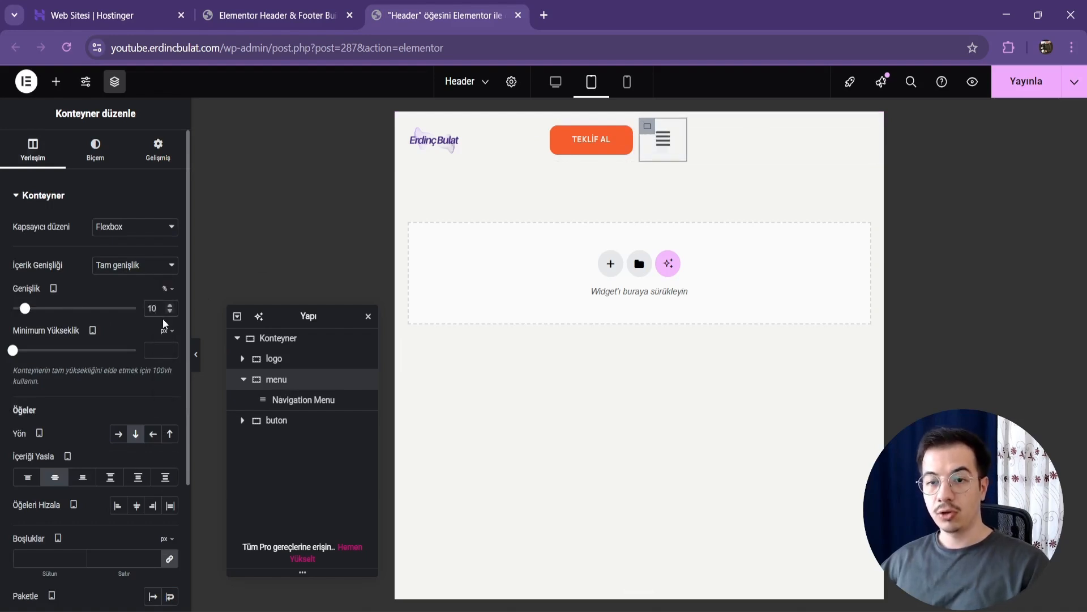
# Step: Set the button container's tablet width to 65%
pyautogui.click(283, 425)
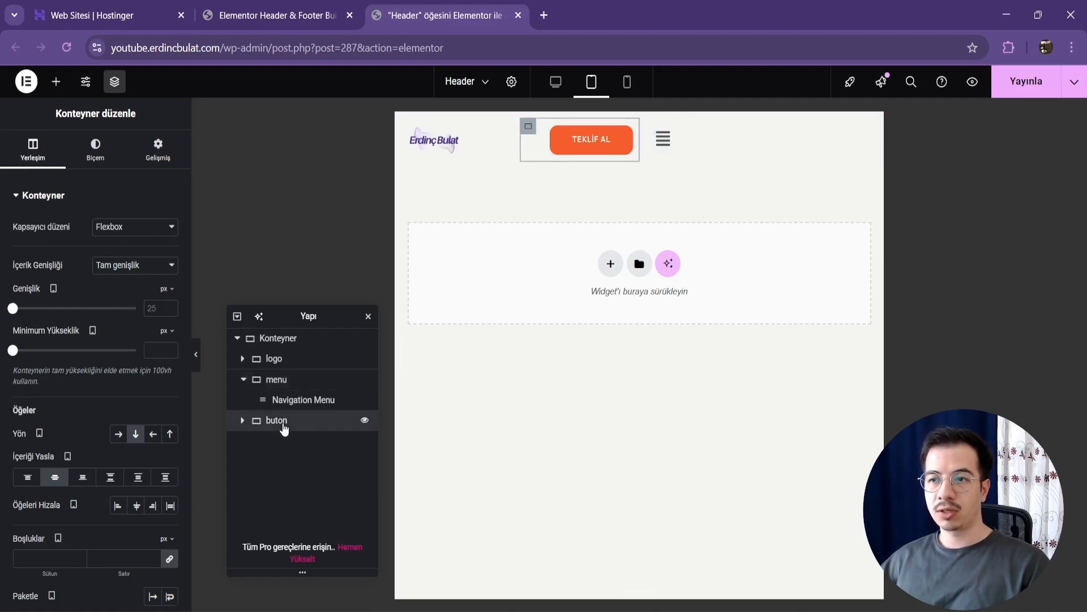
pyautogui.click(168, 289)
pyautogui.click(166, 309)
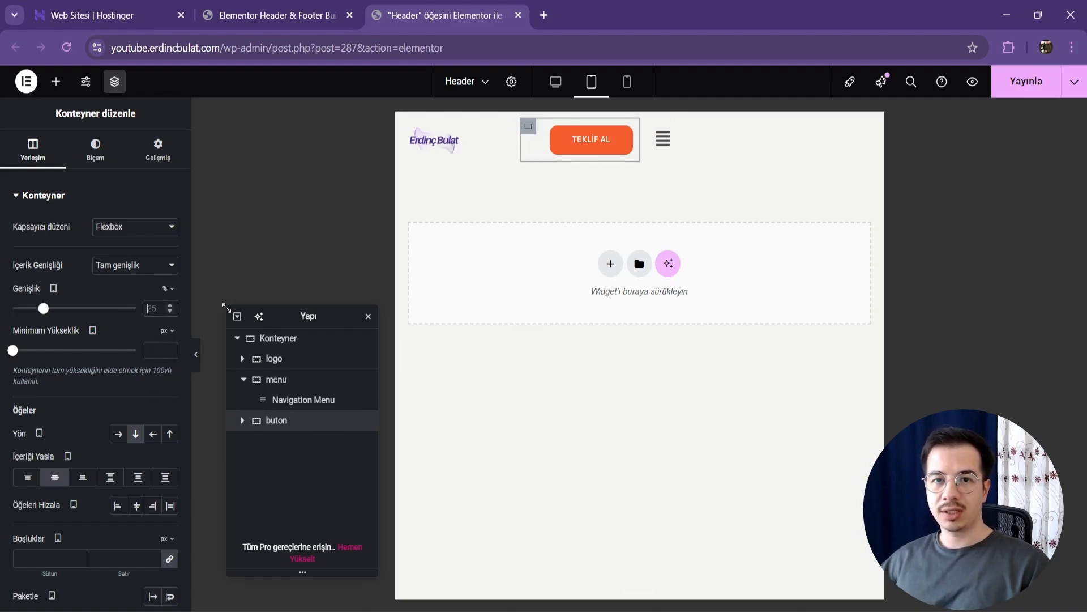
pyautogui.write('64')
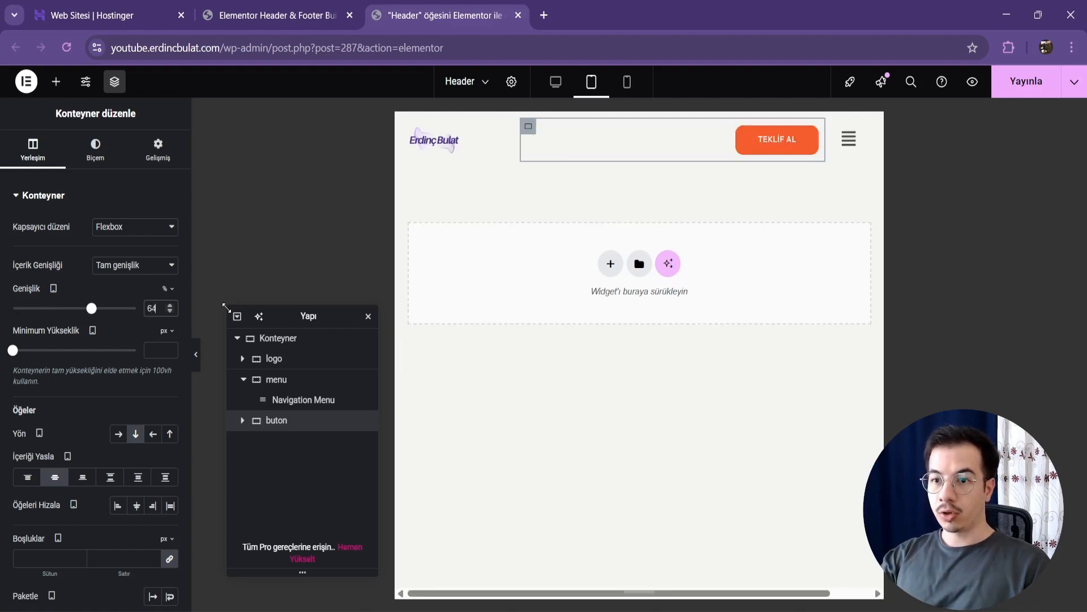
pyautogui.press('Up')
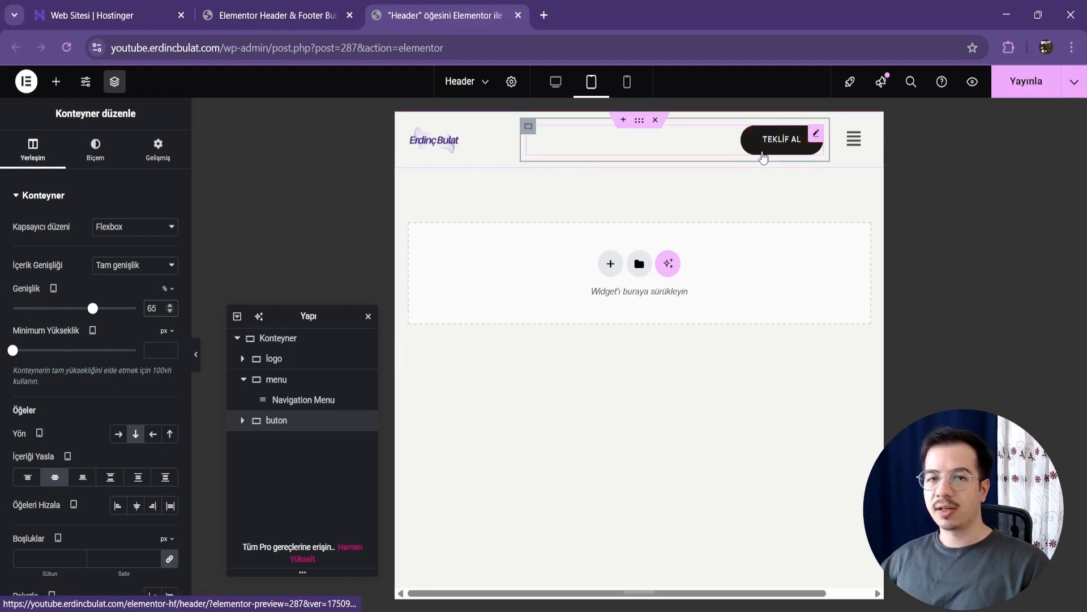
# Step: Set the logo image's tablet width to 80%
pyautogui.click(447, 142)
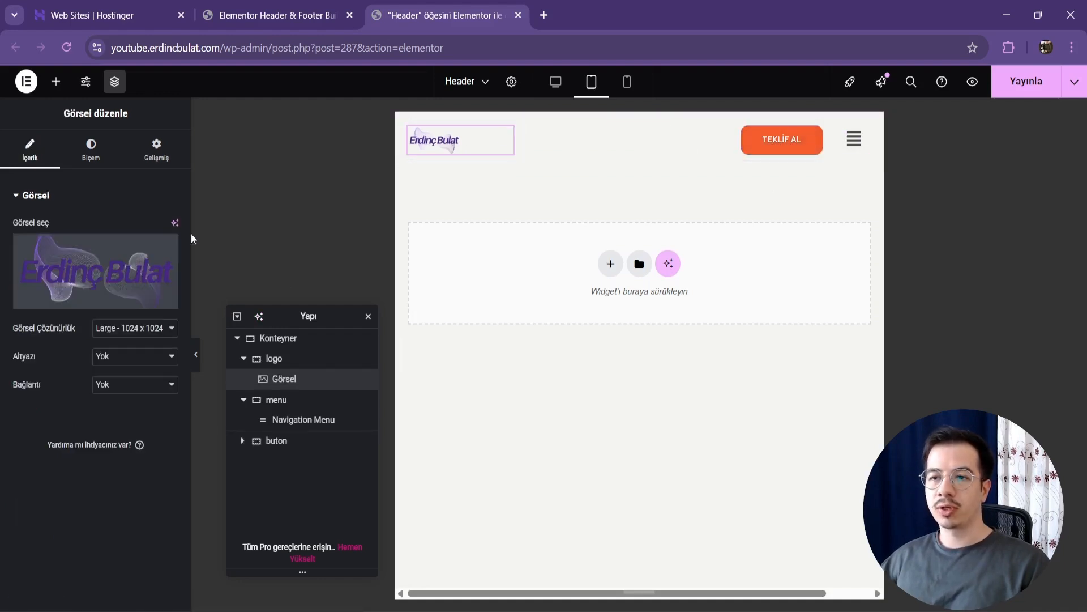
pyautogui.click(91, 154)
pyautogui.write('70')
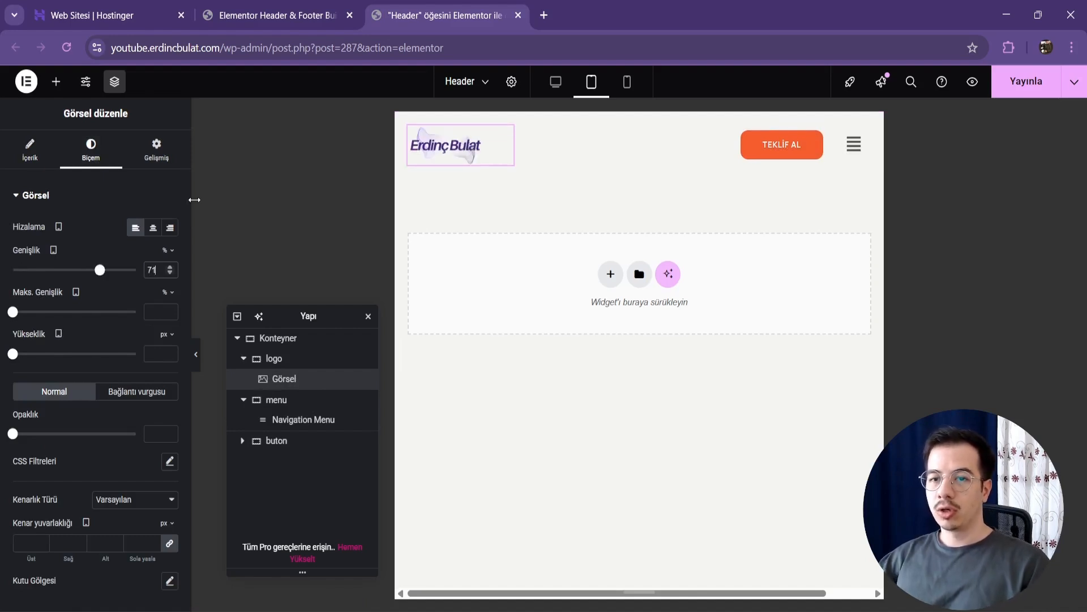
pyautogui.press('BackSpace')
pyautogui.press('BackSpace')
pyautogui.write('80')
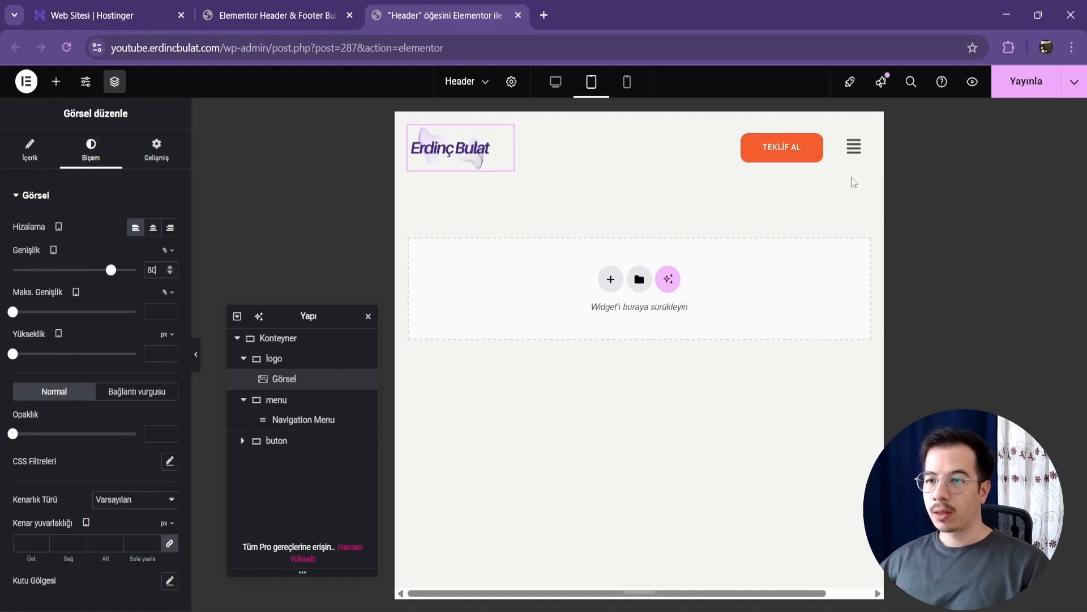
# Step: Set the tablet menu dropdown's top distance to 16 and check the Hizmetlerimiz submenu by expanding and collapsing it
pyautogui.click(852, 155)
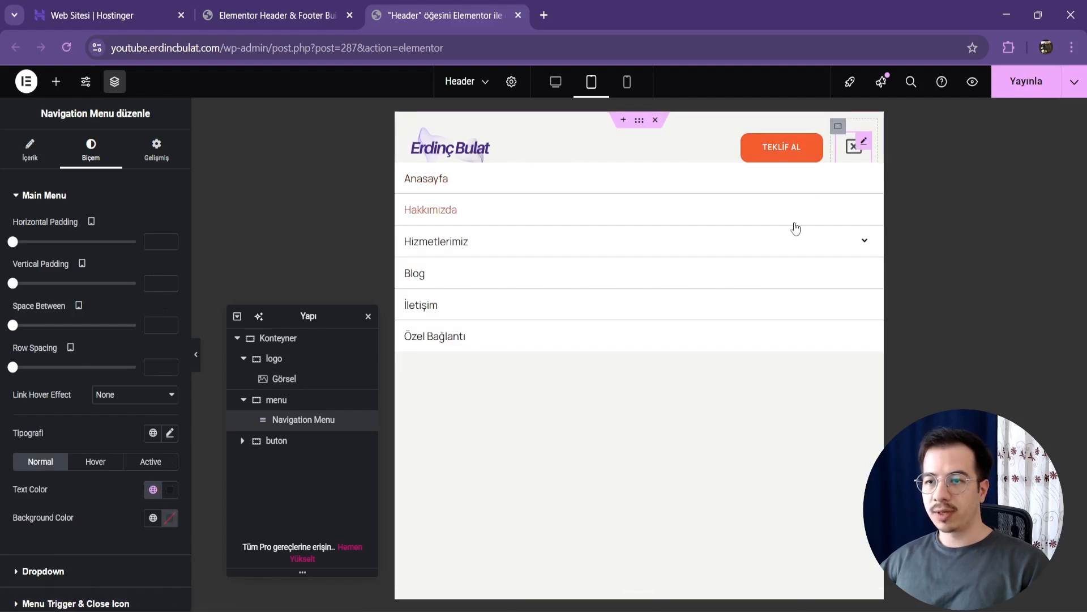
pyautogui.click(847, 158)
pyautogui.click(846, 161)
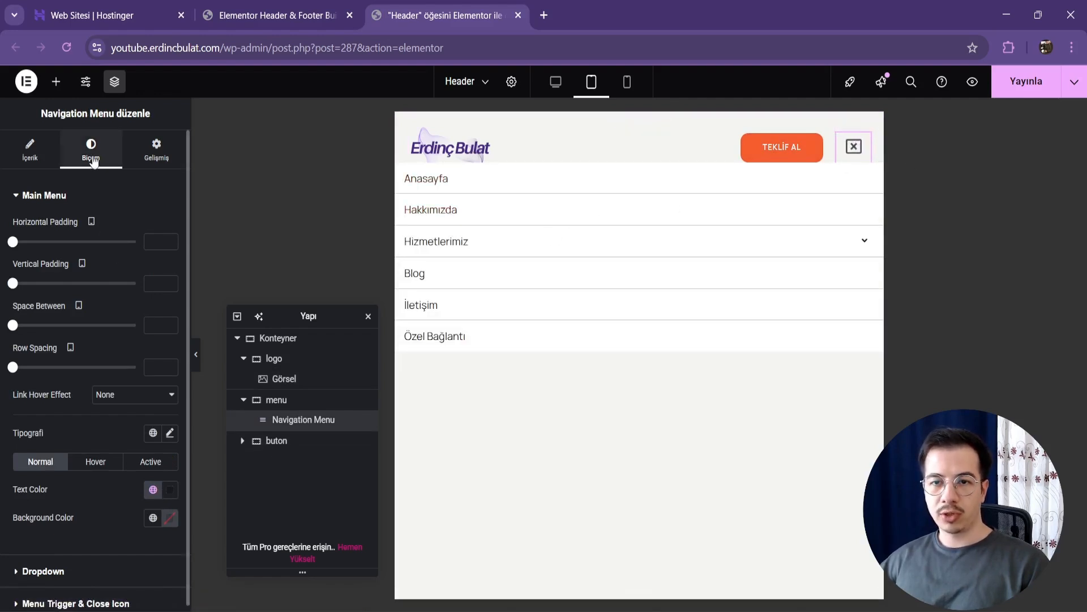
pyautogui.scroll(-1, 85, 442)
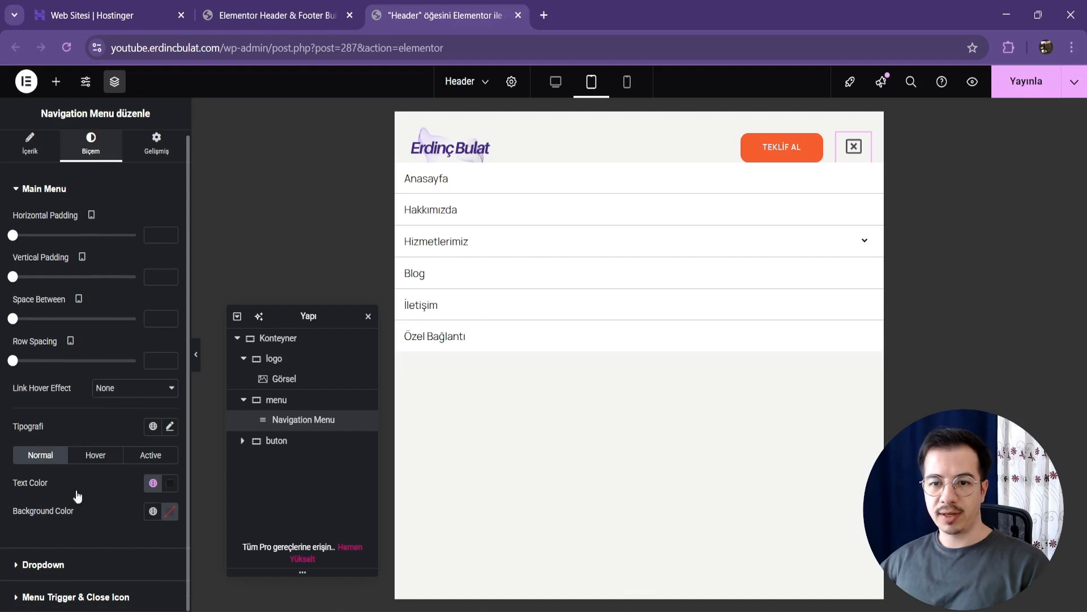
pyautogui.click(66, 565)
pyautogui.scroll(-5, 50, 401)
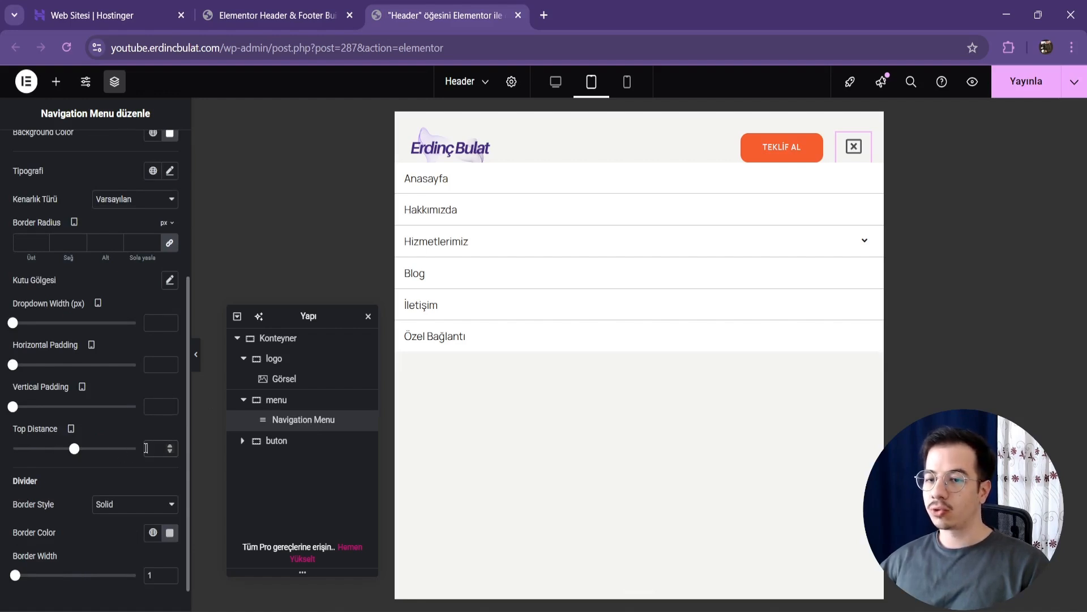
pyautogui.write('16')
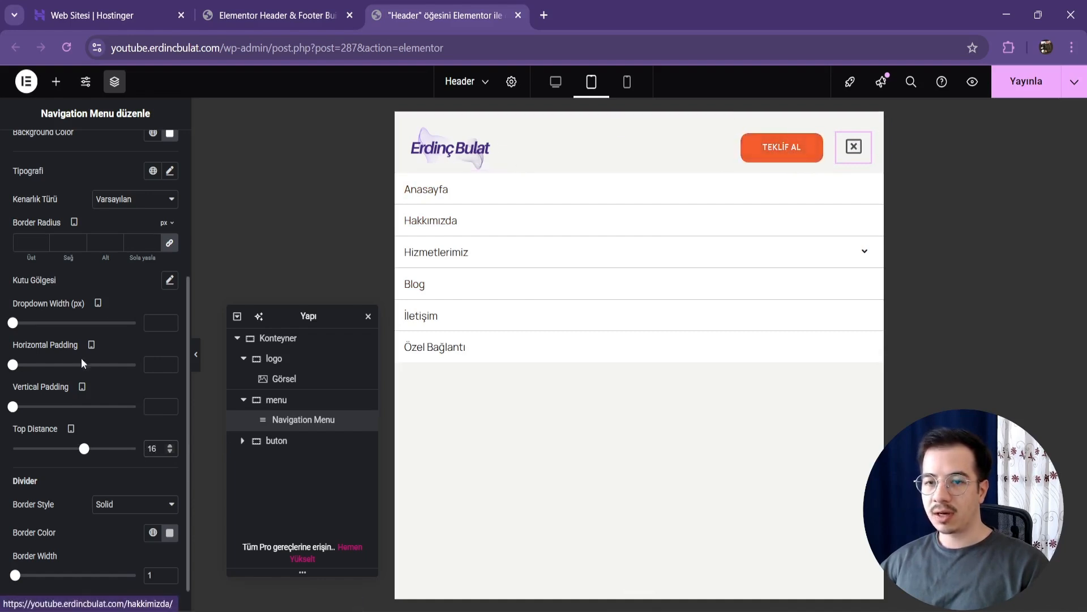
pyautogui.moveTo(87, 454)
pyautogui.mouseDown()
pyautogui.moveTo(119, 451)
pyautogui.moveTo(20, 469)
pyautogui.moveTo(102, 459)
pyautogui.moveTo(34, 464)
pyautogui.moveTo(97, 452)
pyautogui.mouseUp()
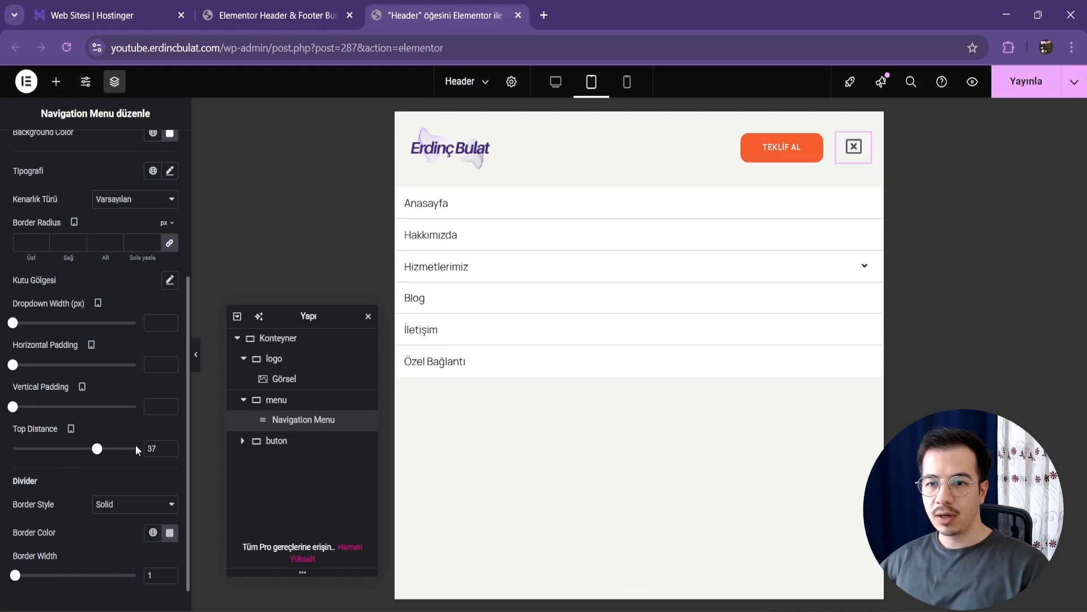
pyautogui.write('16')
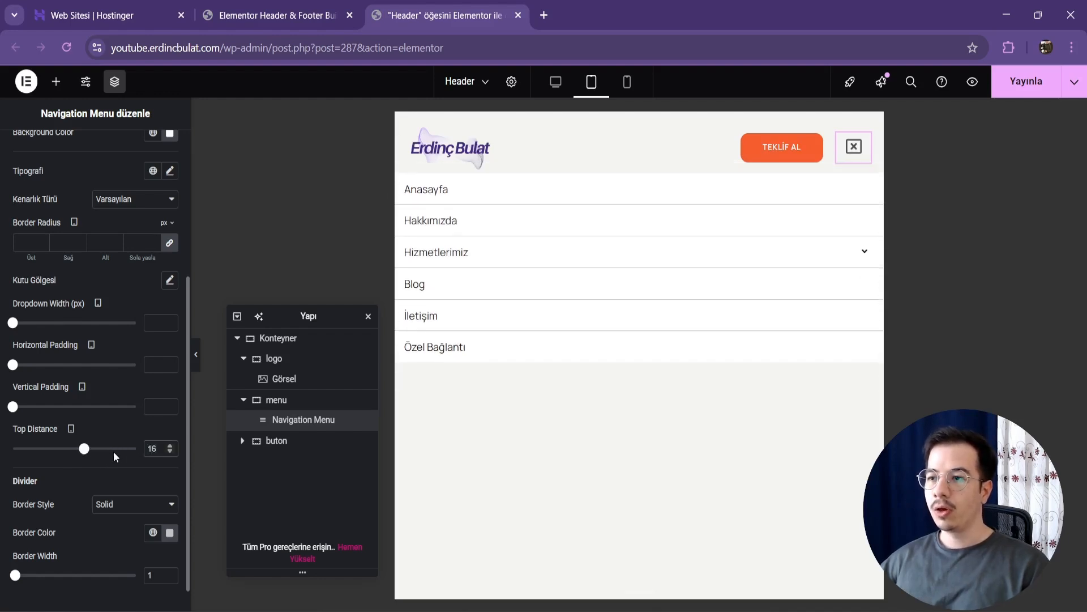
pyautogui.click(867, 256)
pyautogui.click(867, 258)
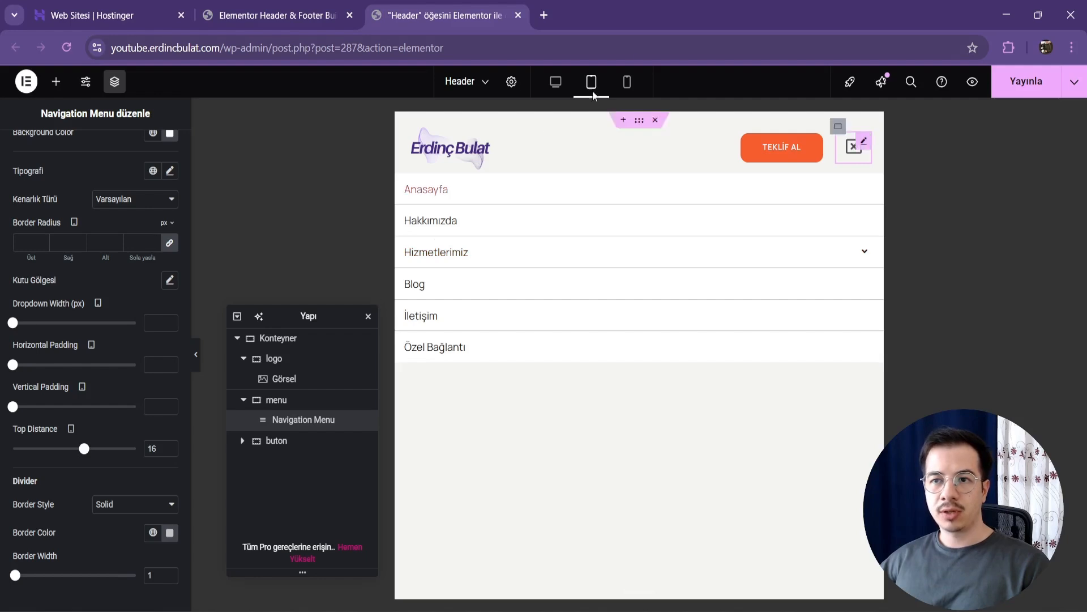
# Step: Switch to the mobile view and hide the buton container on mobile portrait devices
pyautogui.click(627, 82)
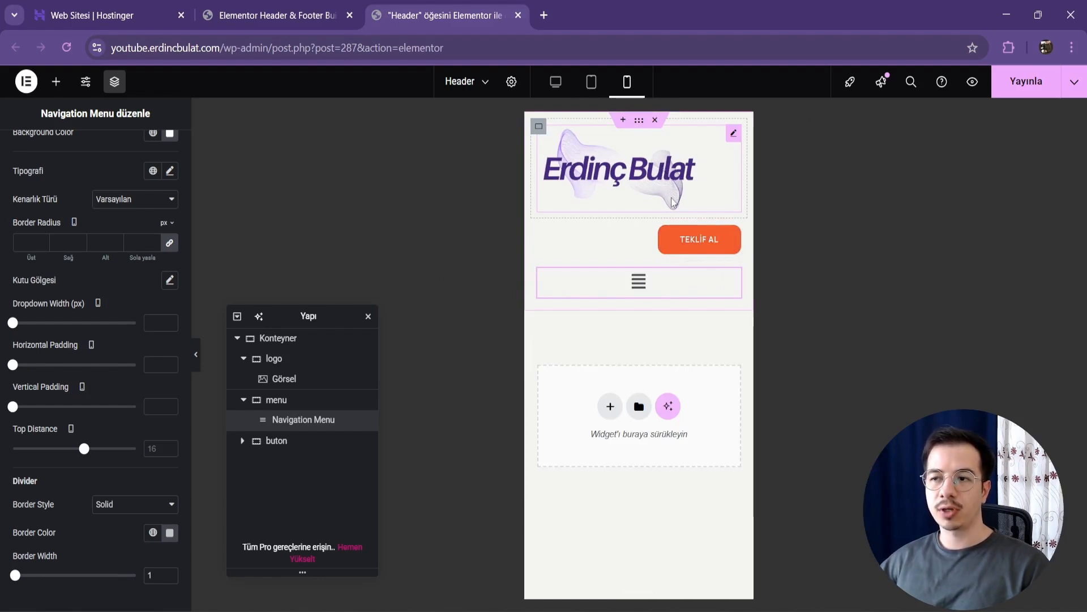
pyautogui.click(312, 441)
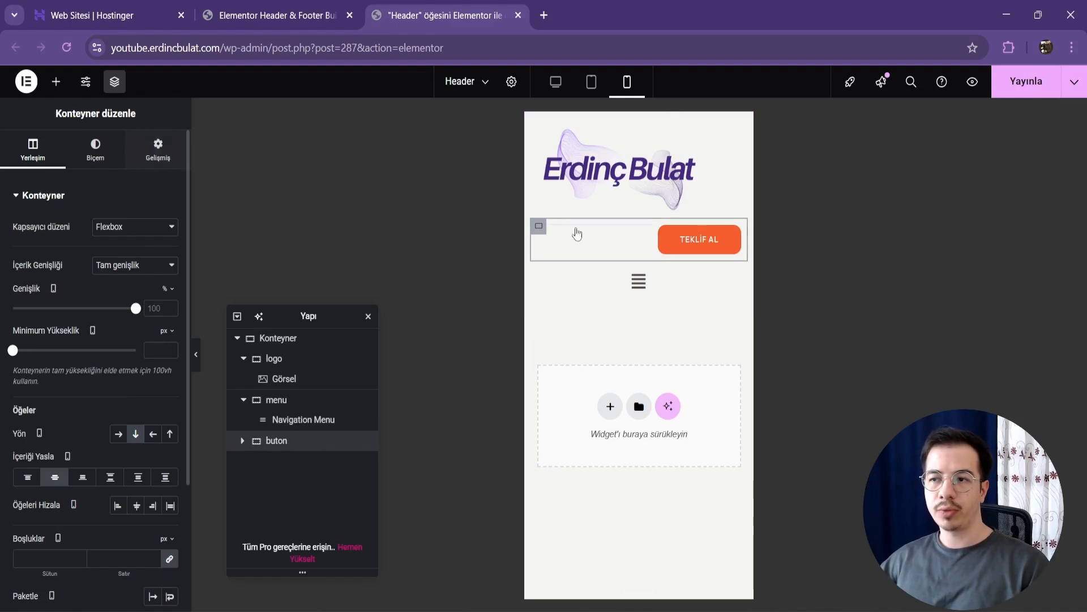
pyautogui.click(168, 153)
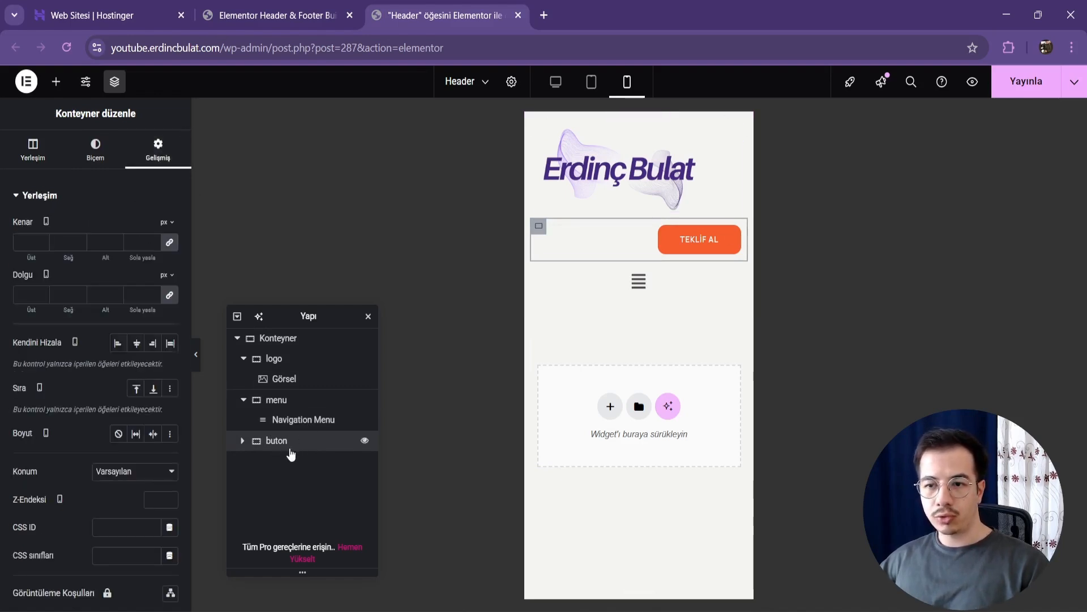
pyautogui.scroll(-5, 85, 470)
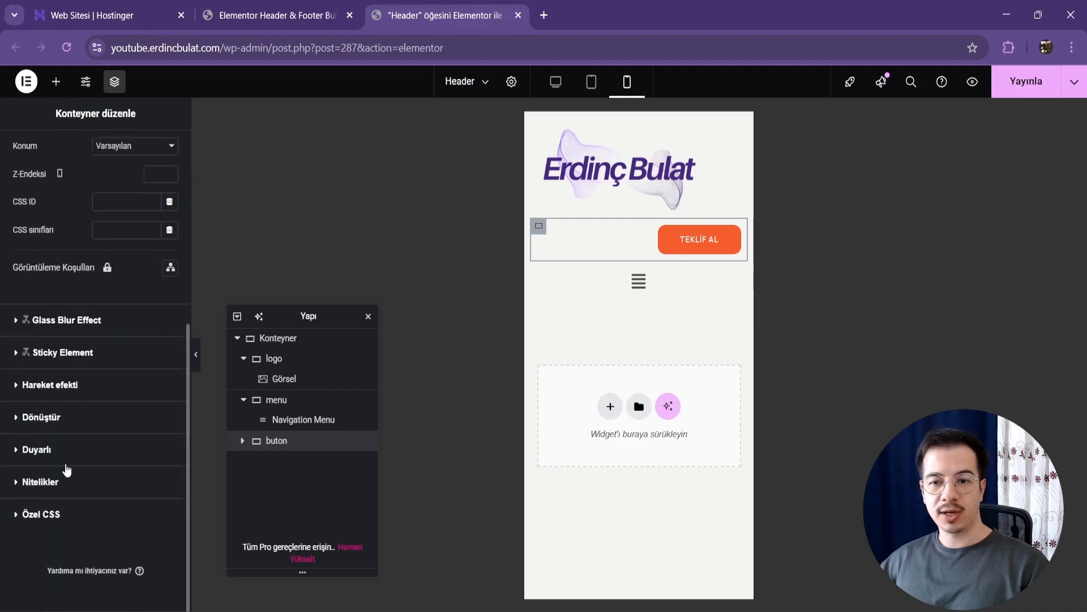
pyautogui.click(66, 453)
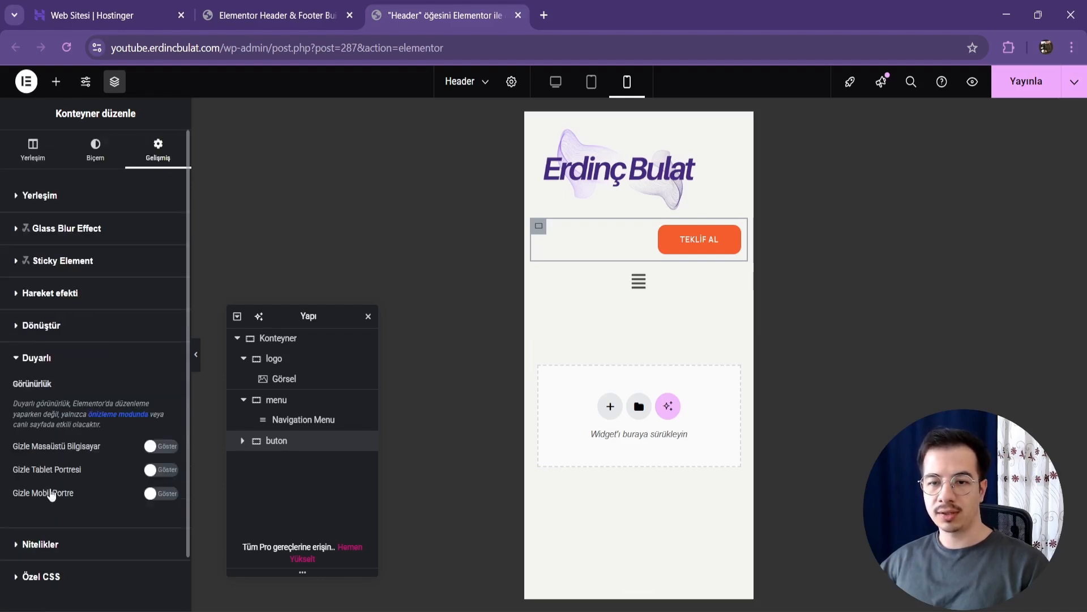
pyautogui.click(154, 494)
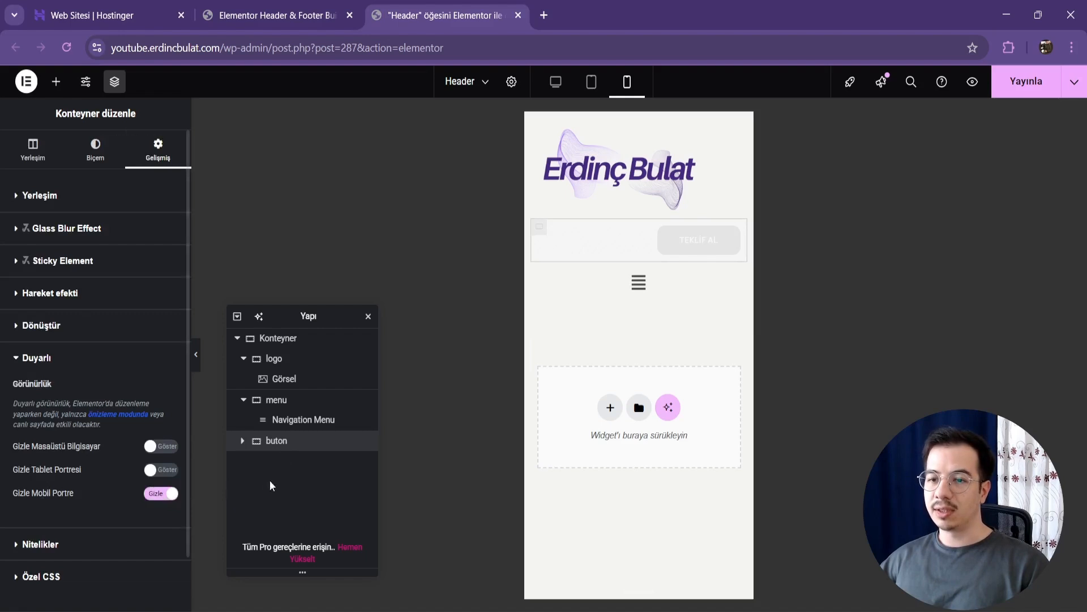
# Step: Set the mobile width of both the logo container and the menu container to 50%
pyautogui.click(286, 358)
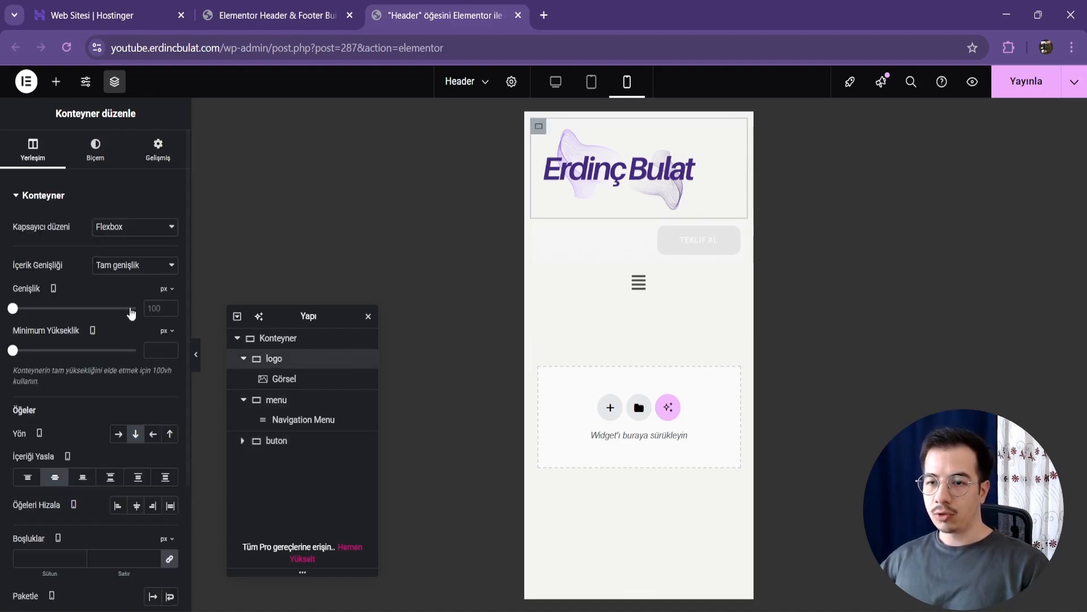
pyautogui.click(168, 290)
pyautogui.click(164, 309)
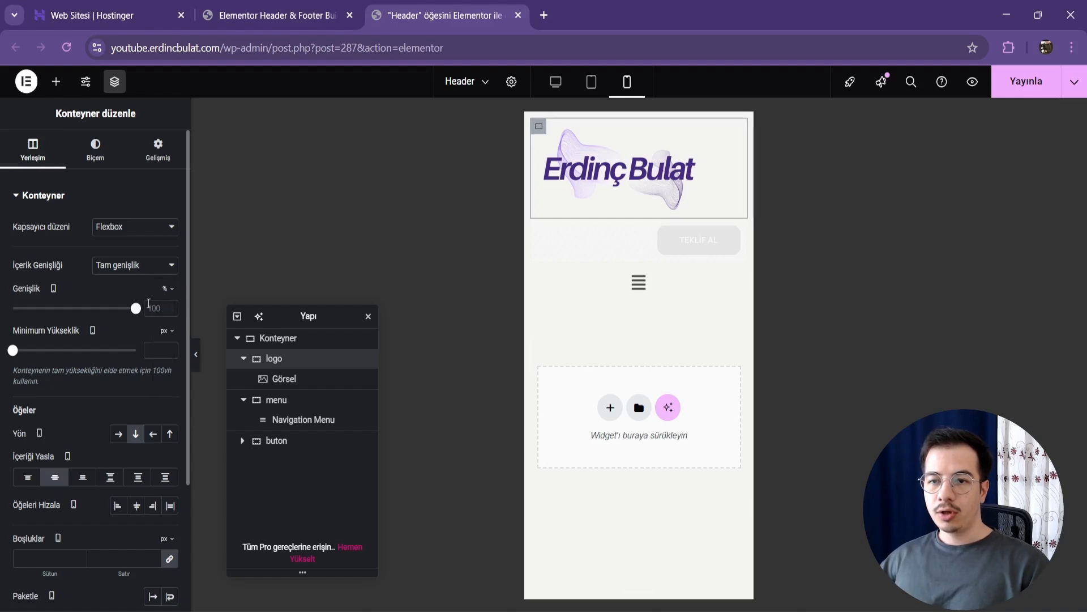
pyautogui.write('50')
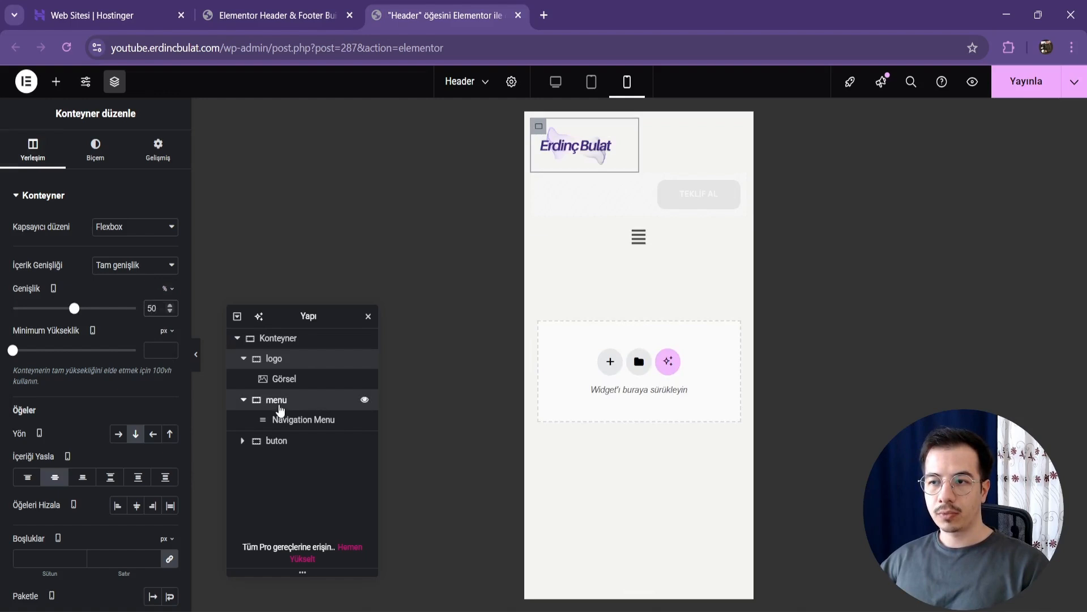
pyautogui.click(281, 400)
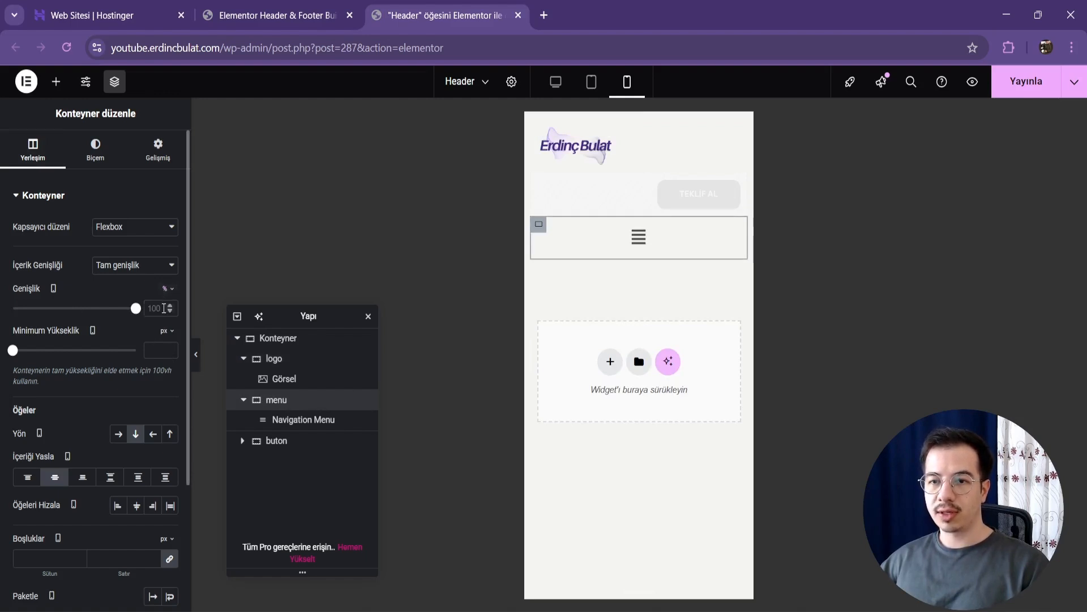
pyautogui.write('50')
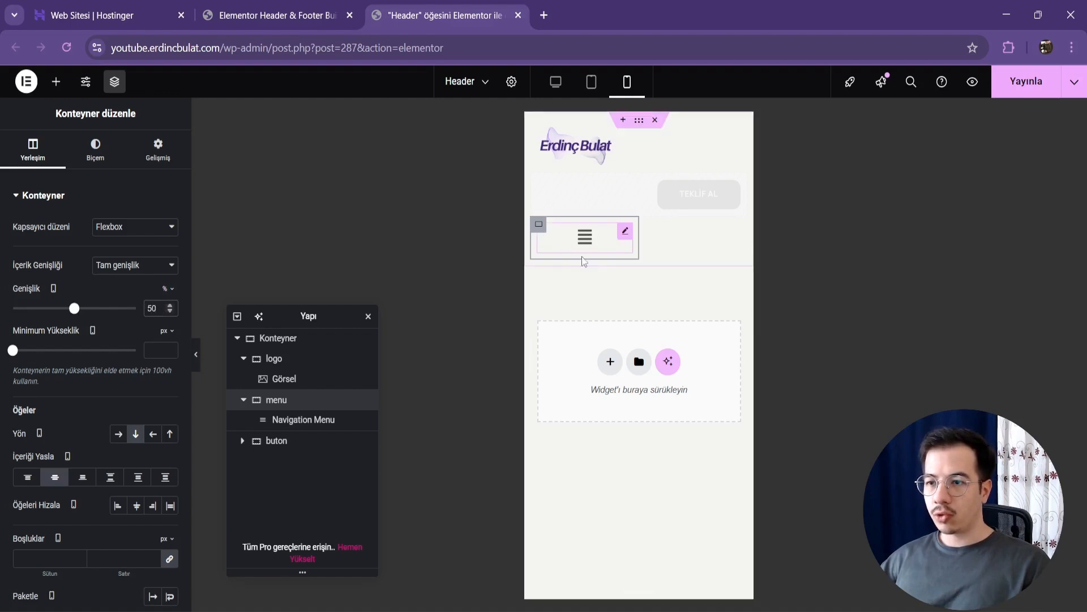
# Step: Set the Navigation Menu's responsive menu icon alignment to right
pyautogui.click(625, 238)
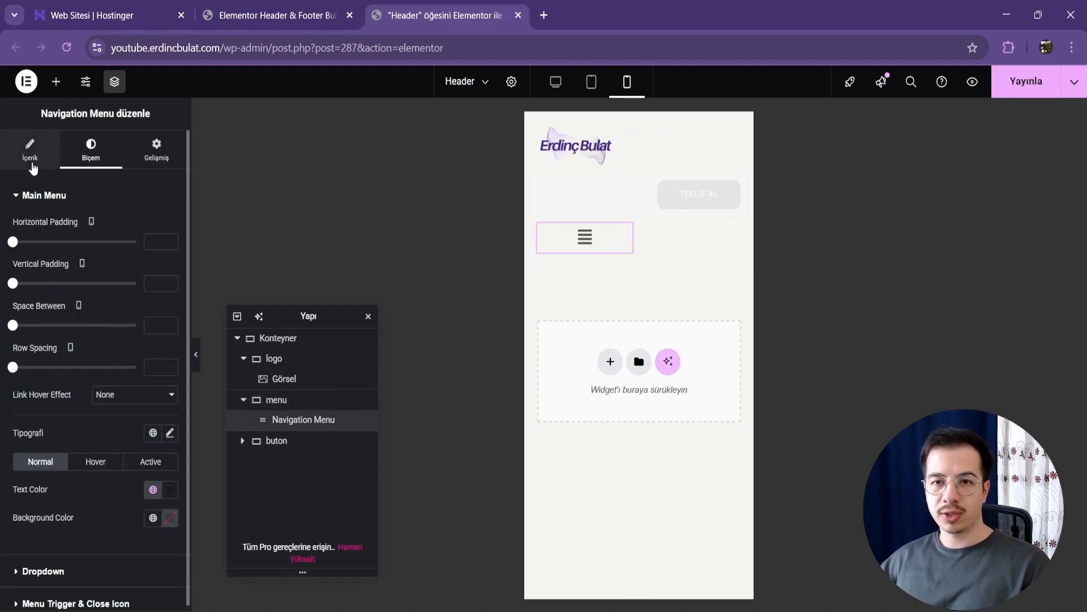
pyautogui.click(30, 149)
pyautogui.click(37, 360)
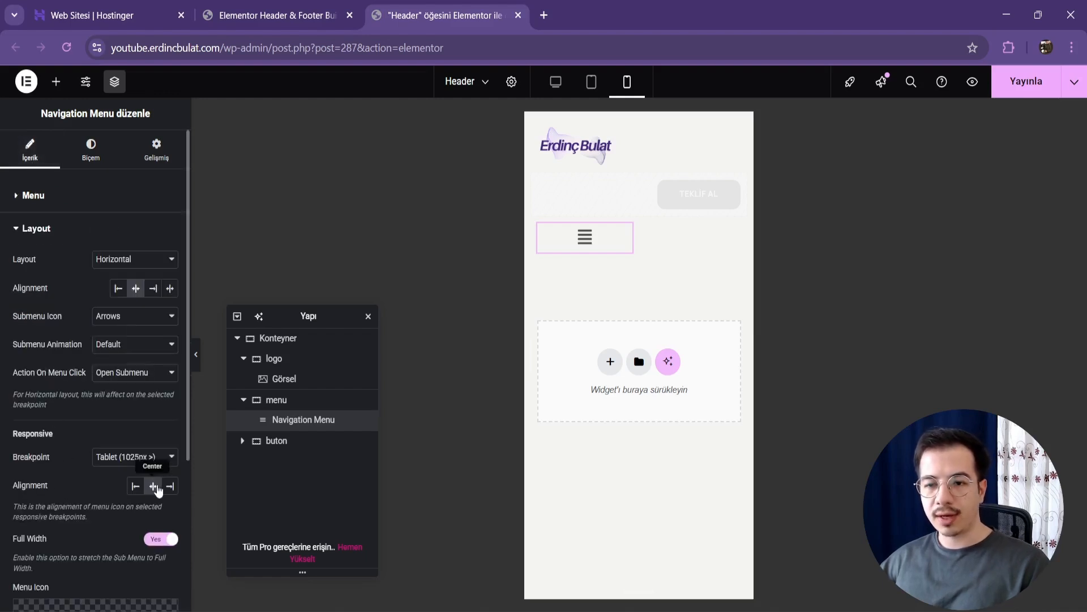
pyautogui.click(173, 489)
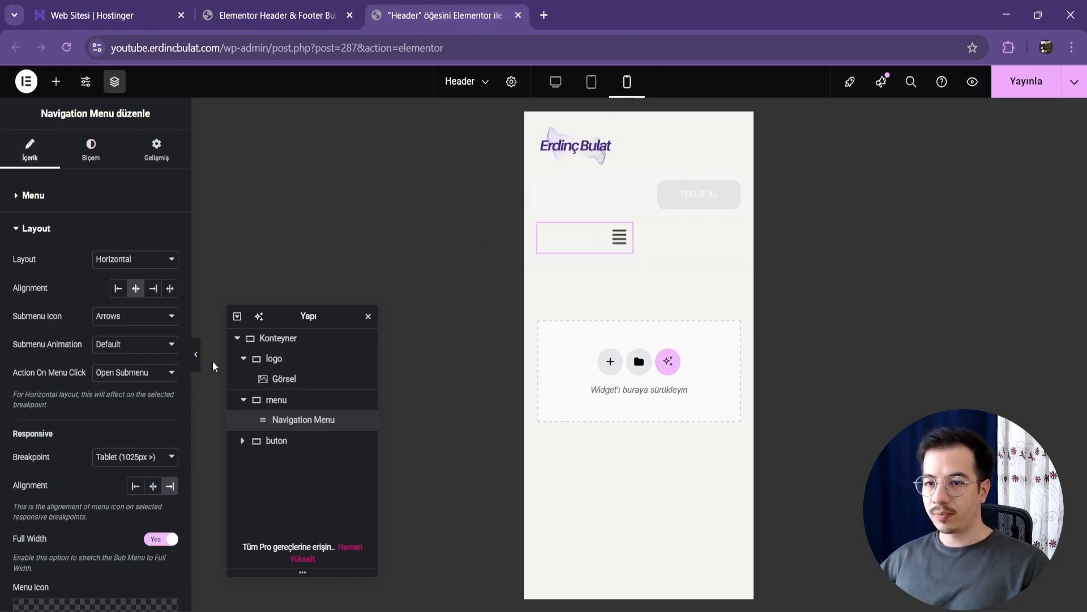
# Step: Preview the header in mobile, tablet and desktop views, checking the mobile dropdown and its Hizmetlerimiz submenu
pyautogui.click(197, 356)
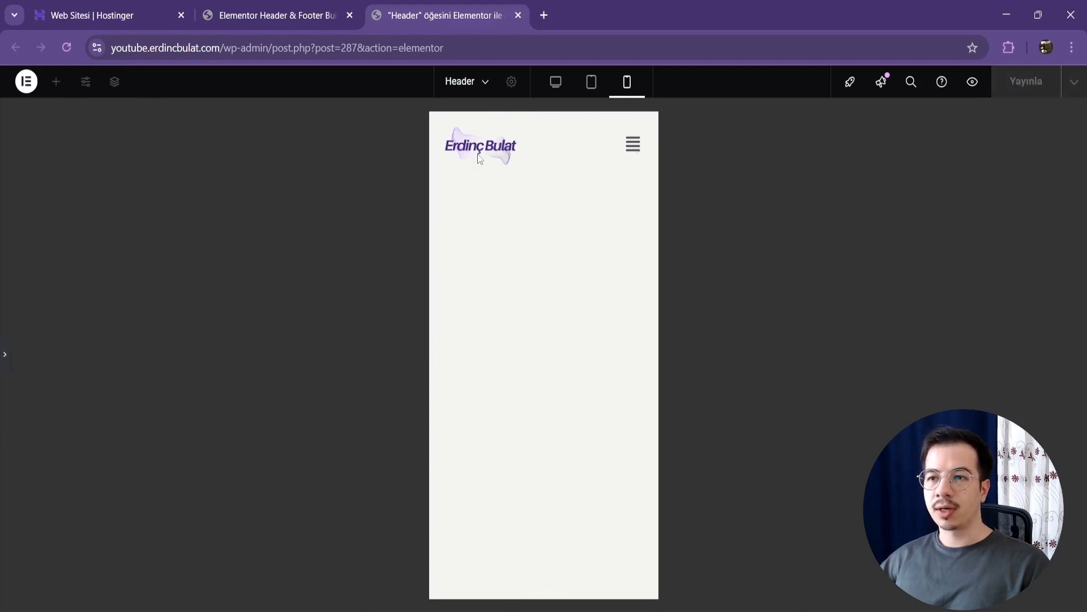
pyautogui.click(642, 144)
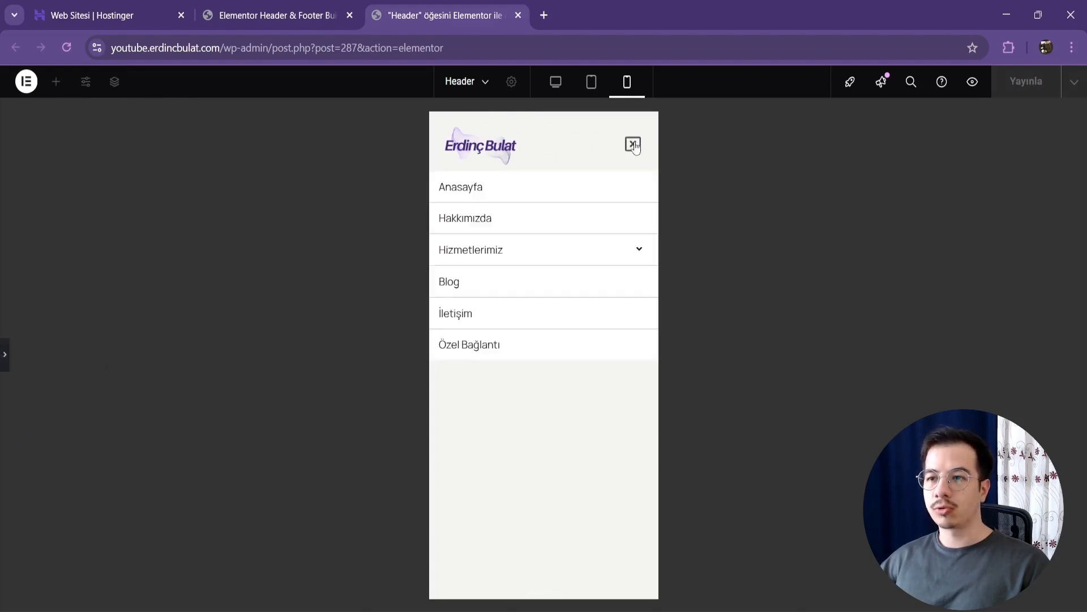
pyautogui.click(639, 260)
pyautogui.click(639, 259)
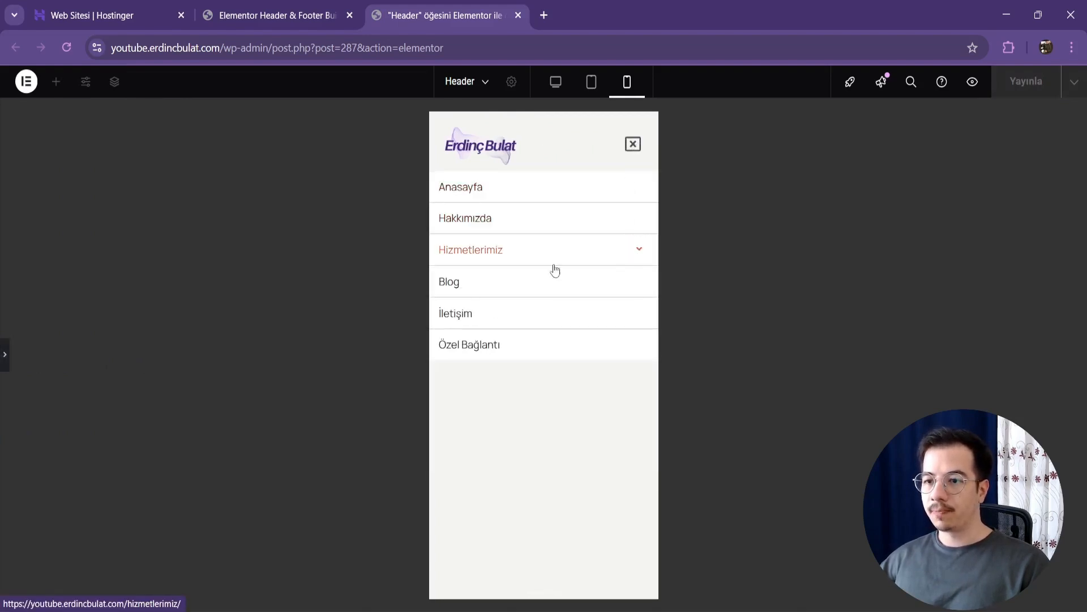
pyautogui.click(5, 354)
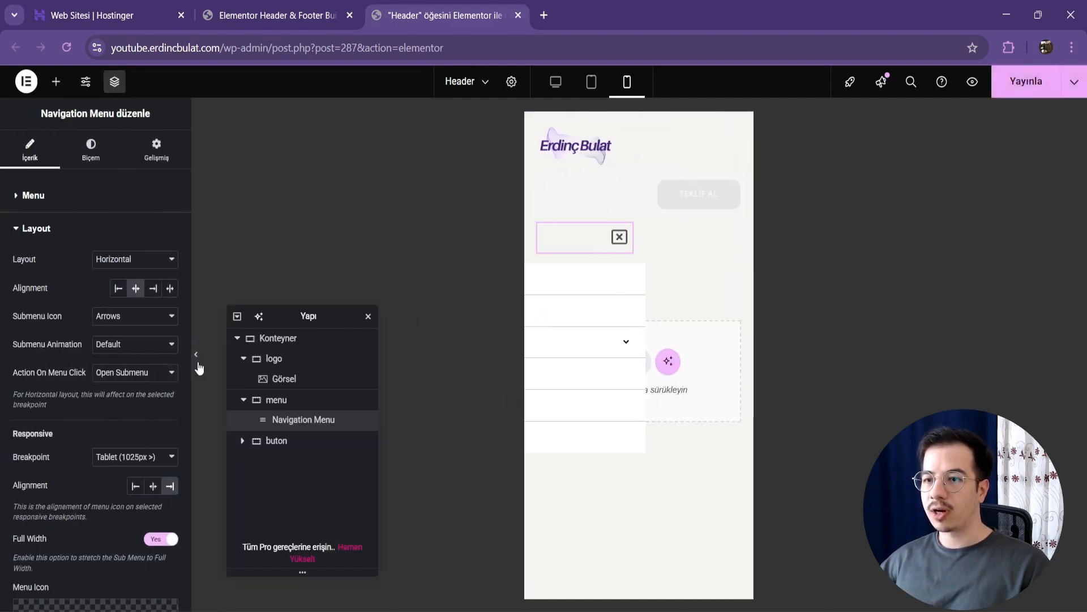
pyautogui.click(196, 355)
pyautogui.click(592, 83)
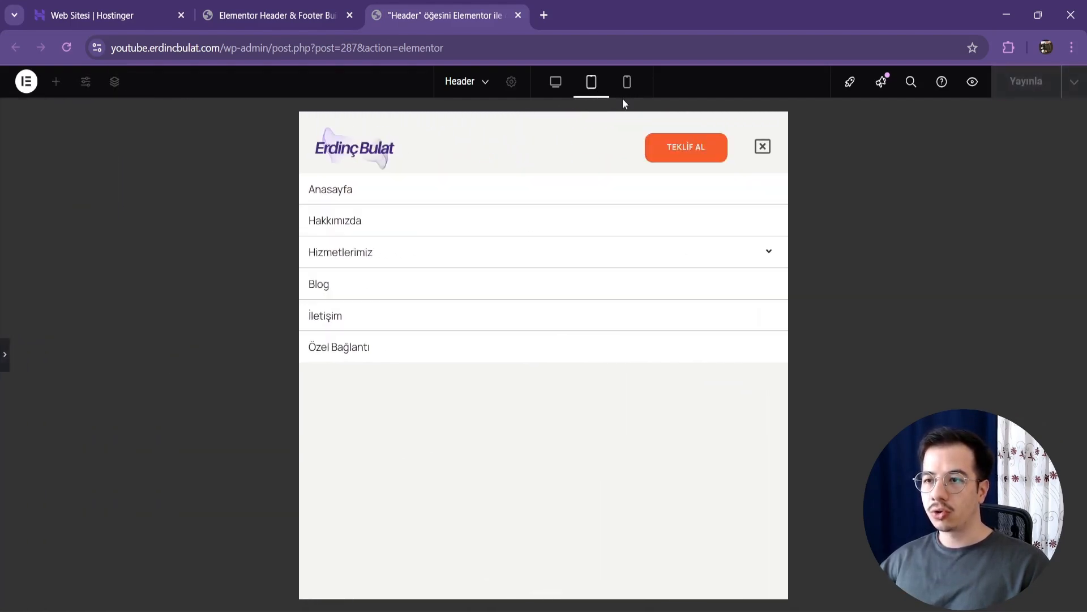
pyautogui.click(759, 150)
pyautogui.click(556, 84)
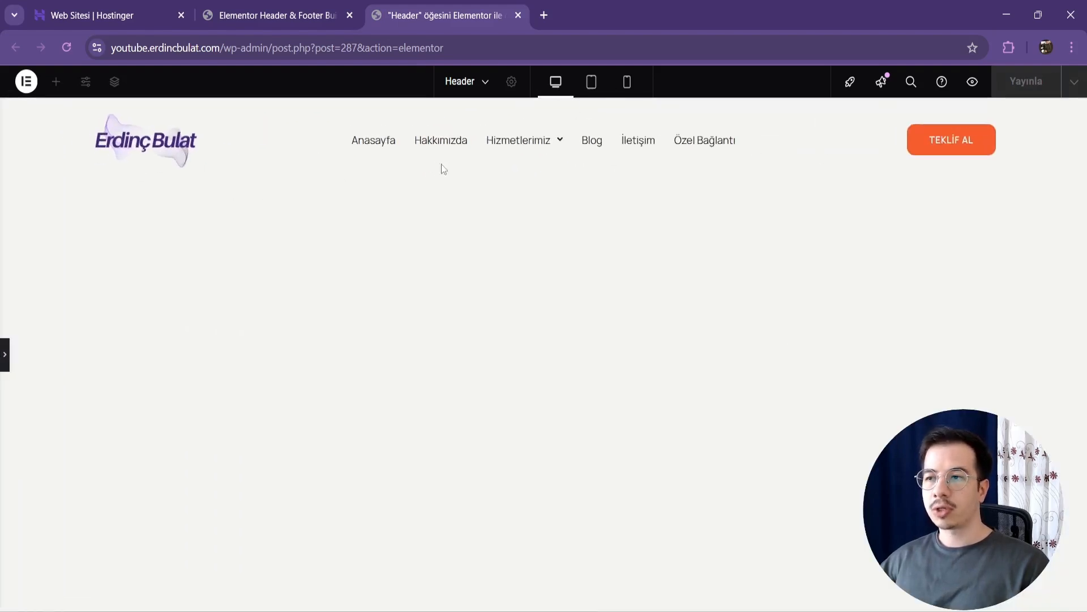
pyautogui.click(3, 354)
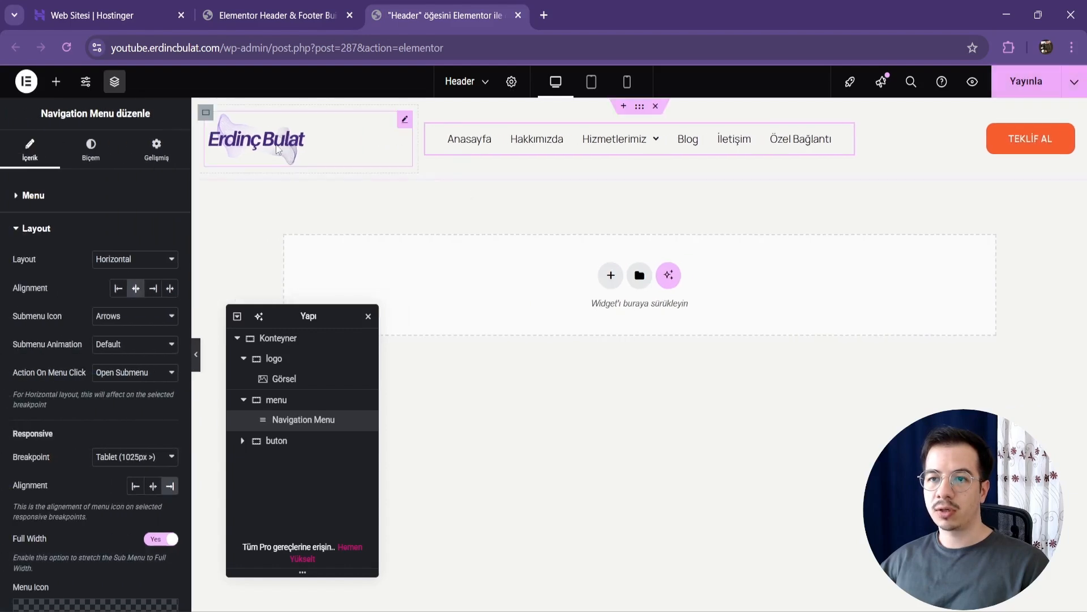
# Step: Give the logo image a custom link to the Anasayfa page, then publish the header and close its editor
pyautogui.click(255, 139)
pyautogui.click(24, 154)
pyautogui.click(118, 385)
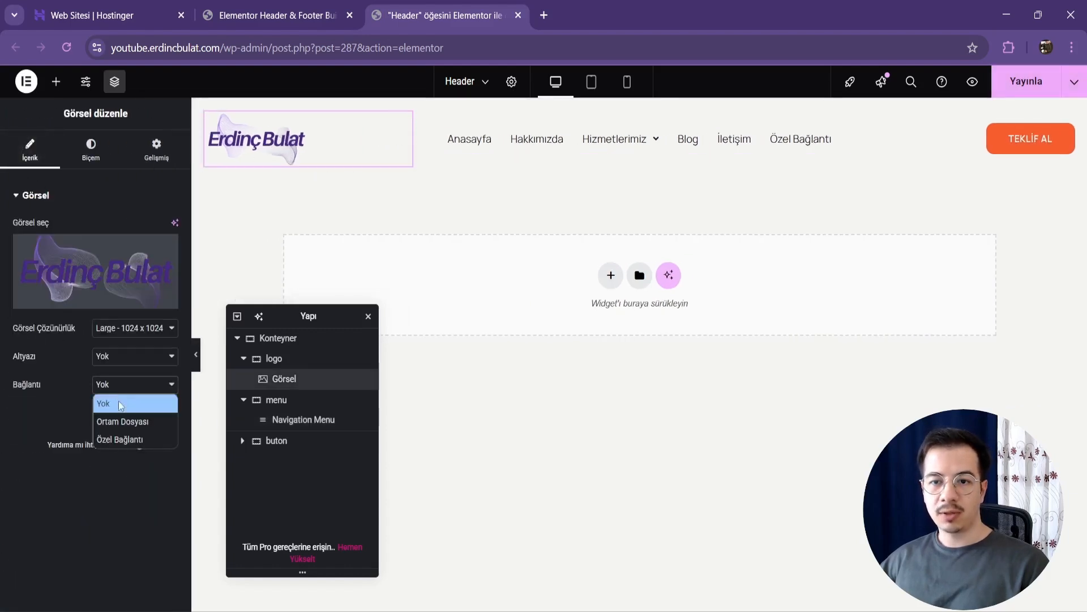
pyautogui.click(118, 433)
pyautogui.click(111, 409)
pyautogui.write('anasay')
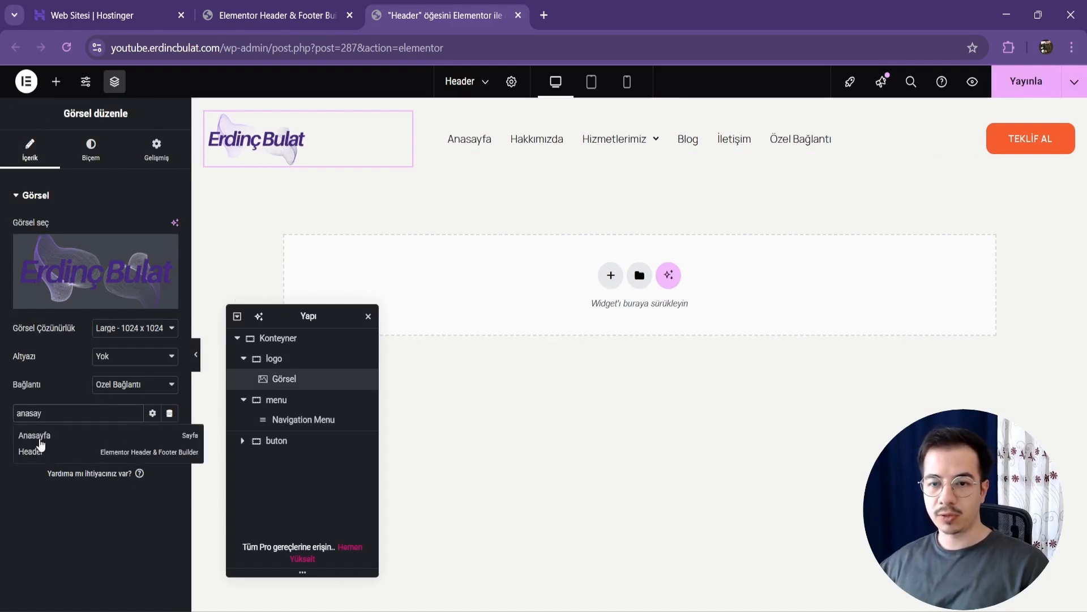
pyautogui.click(35, 437)
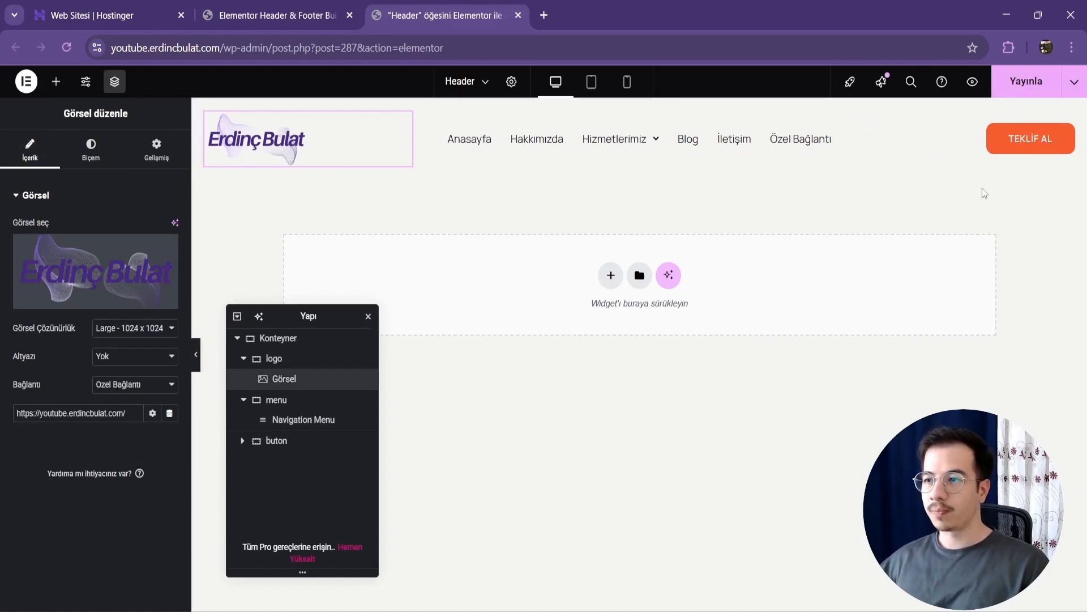
pyautogui.click(1016, 89)
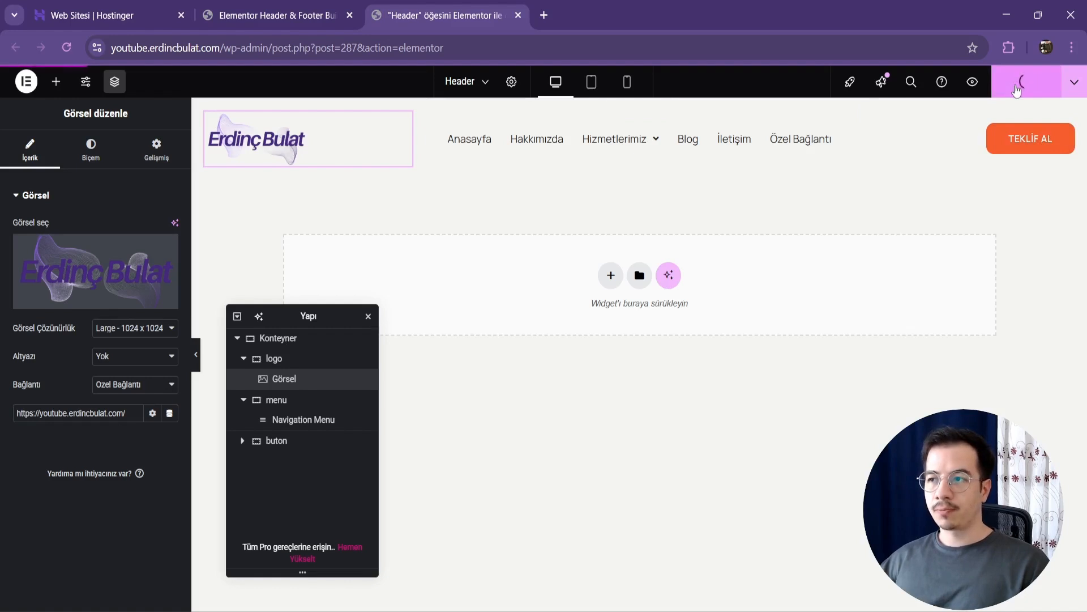
pyautogui.click(518, 16)
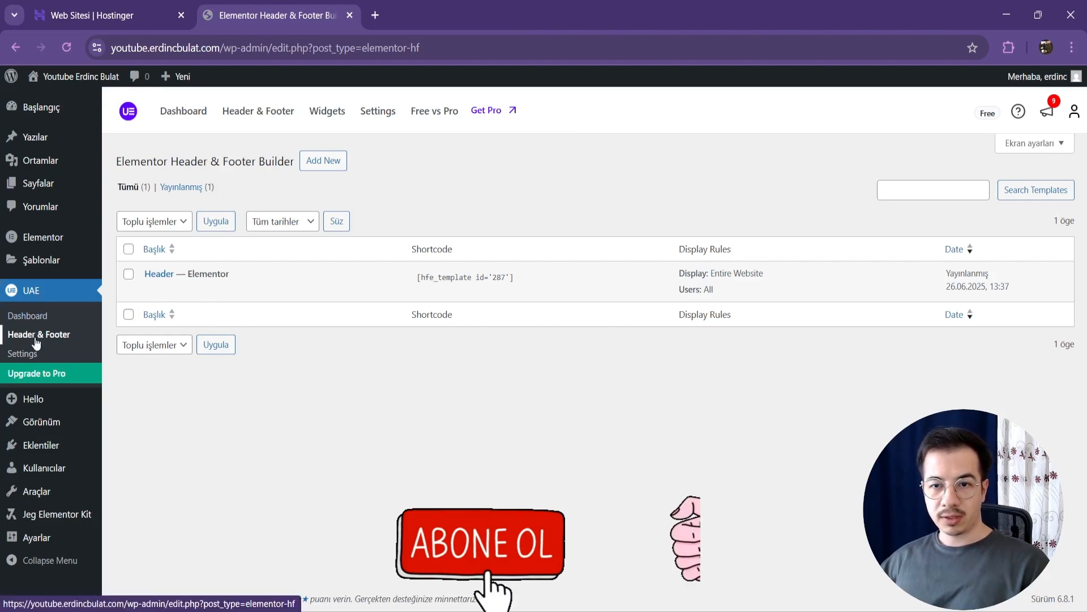
# Step: Add a new Header & Footer Builder template titled Footer with Footer as its template type
pyautogui.click(324, 161)
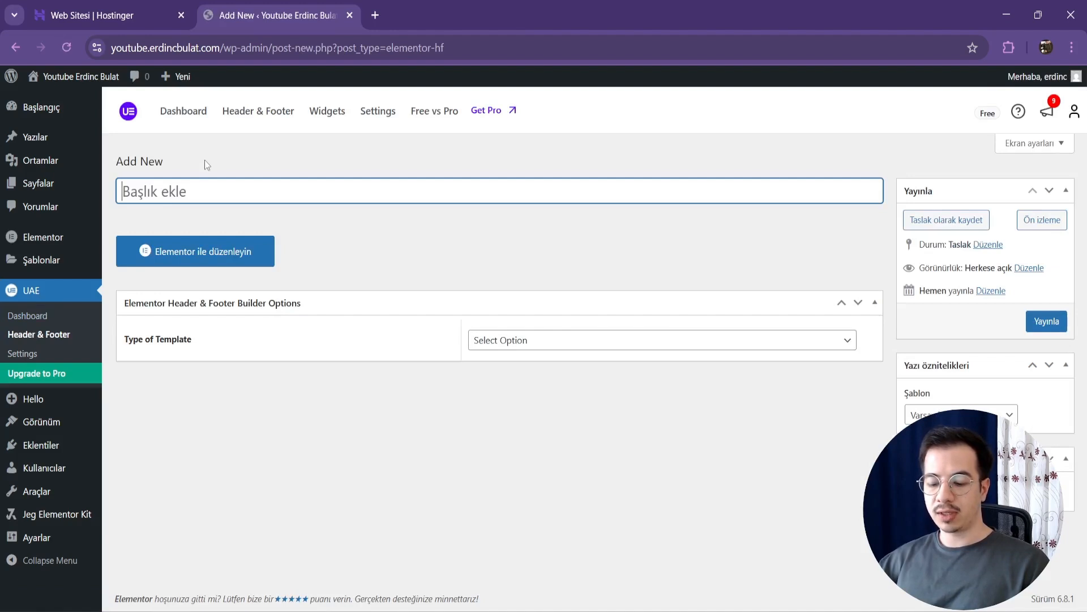
pyautogui.write('Footer')
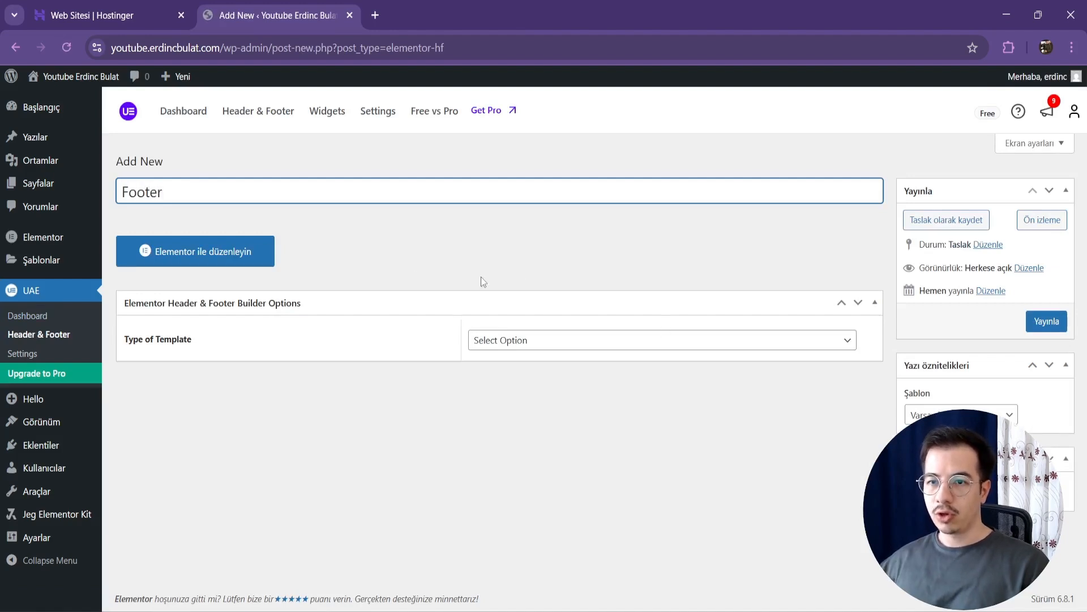
pyautogui.click(185, 348)
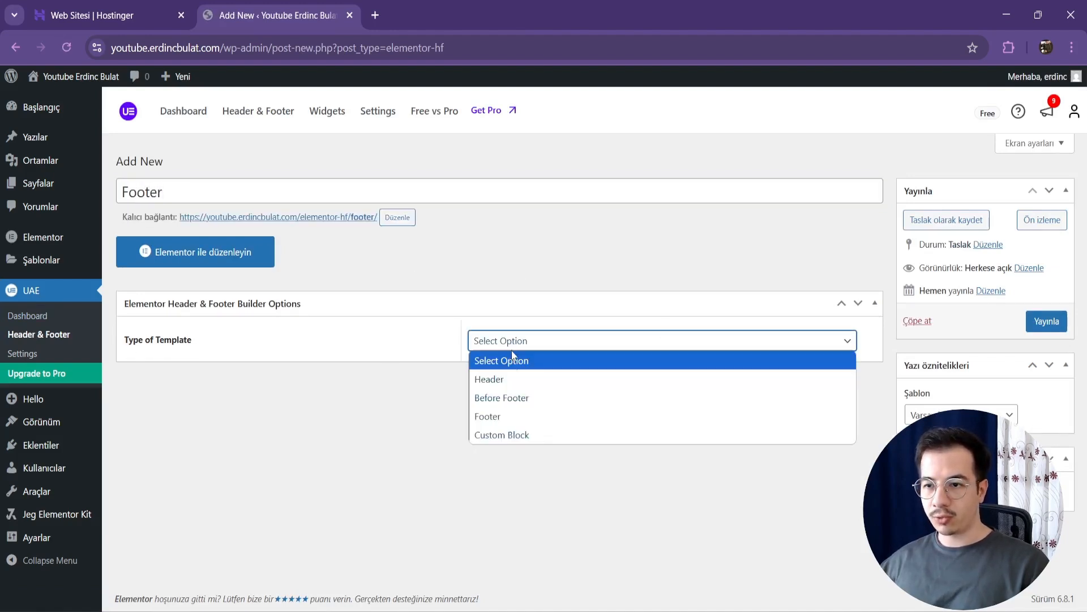
pyautogui.click(502, 342)
pyautogui.click(510, 417)
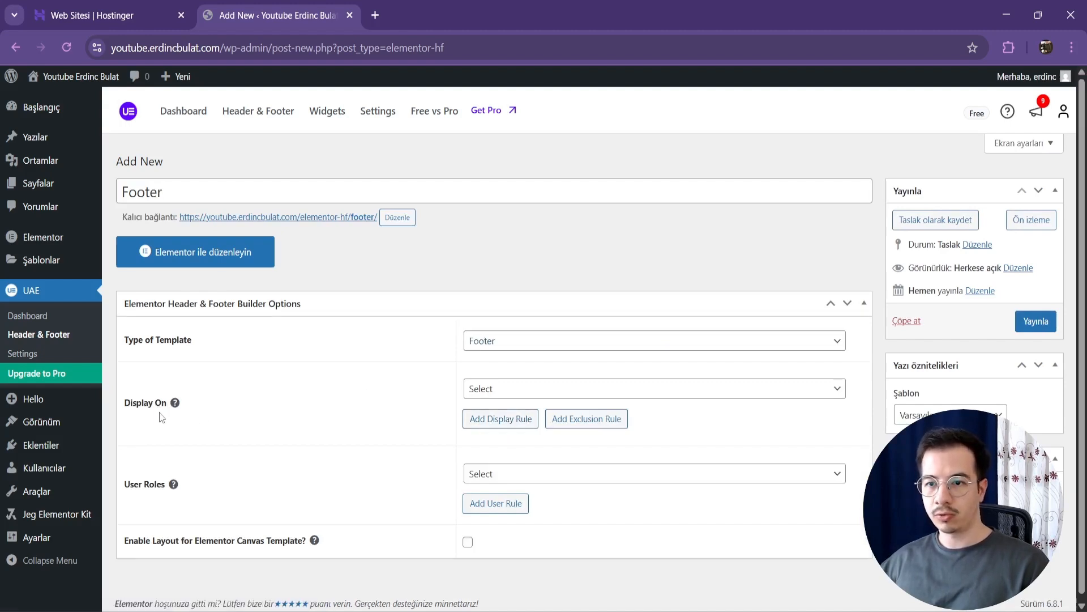
# Step: Set the footer template to display on the Entire Website for All user roles
pyautogui.moveTo(182, 409)
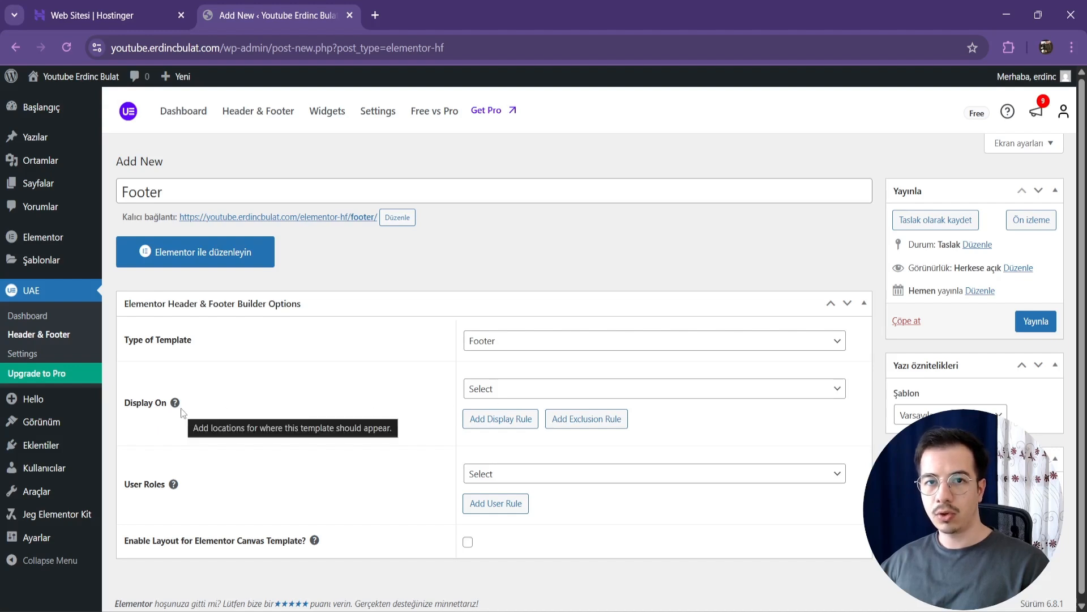
pyautogui.click(537, 388)
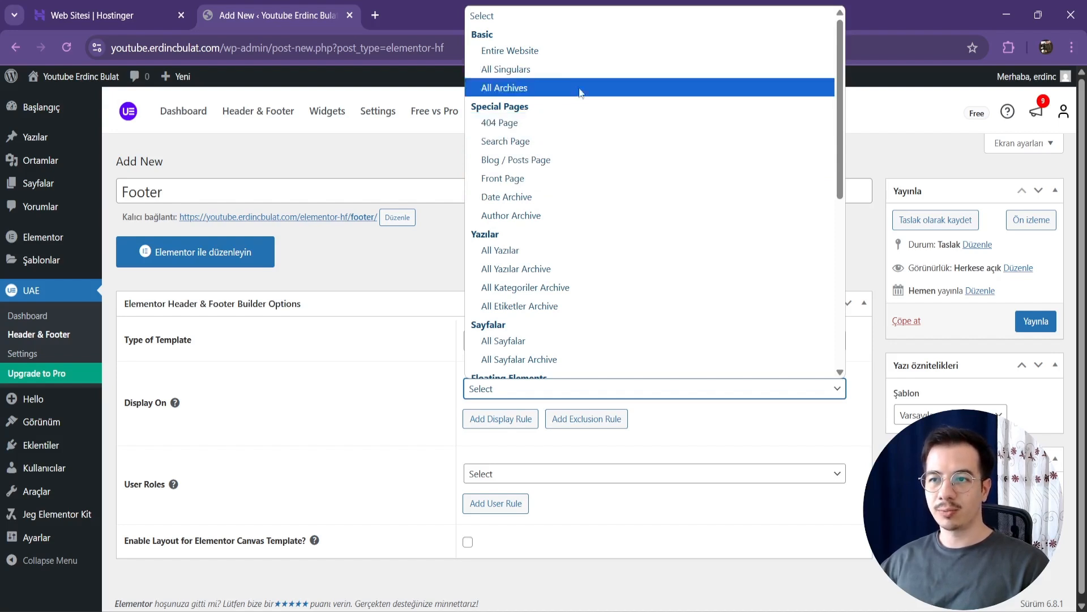
pyautogui.click(573, 45)
pyautogui.click(451, 374)
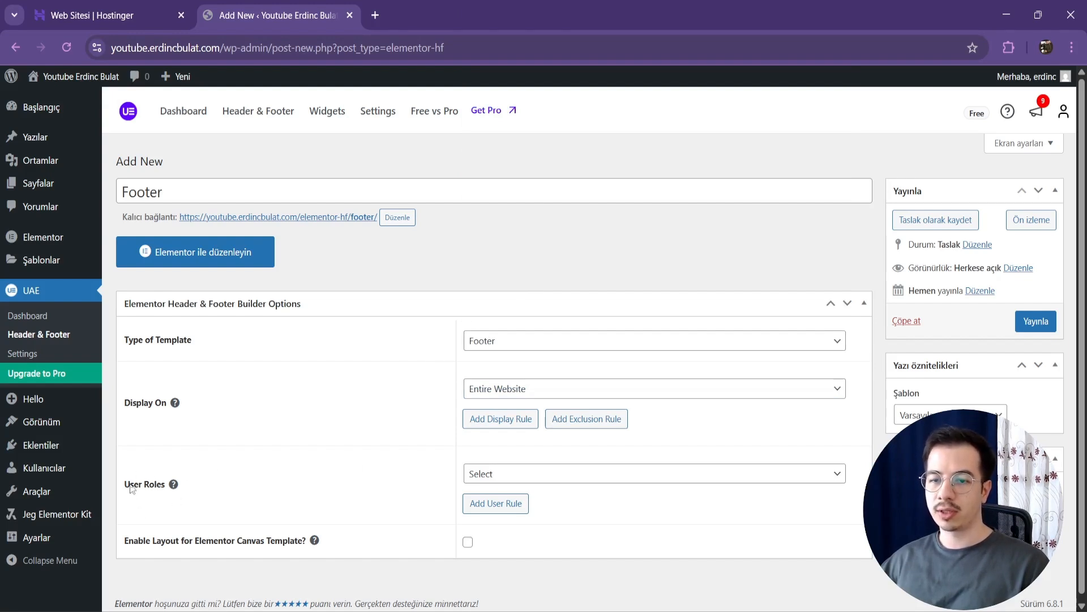
pyautogui.click(550, 480)
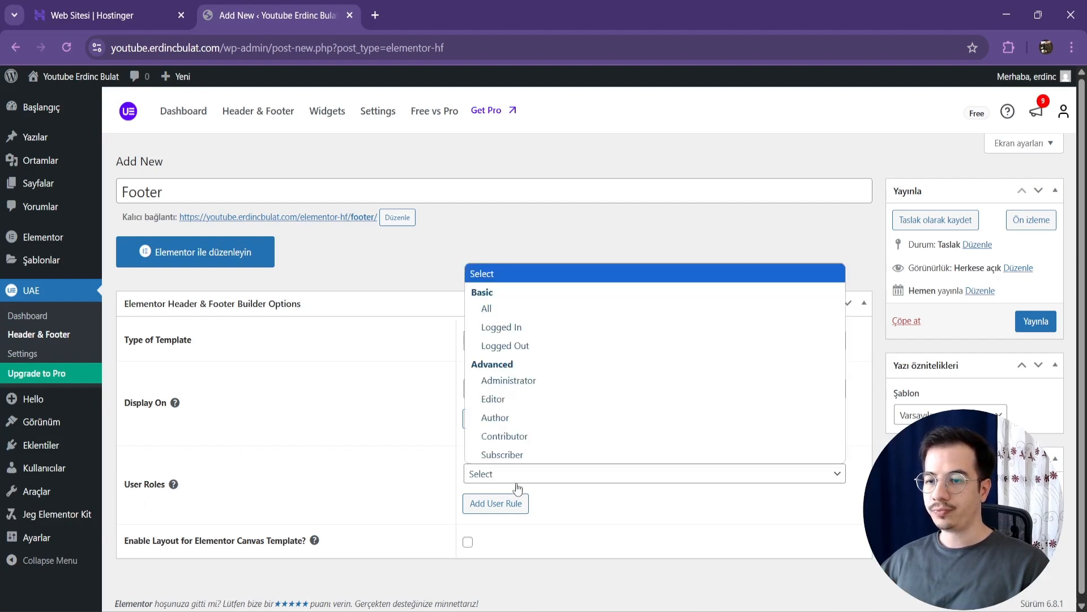
pyautogui.click(510, 309)
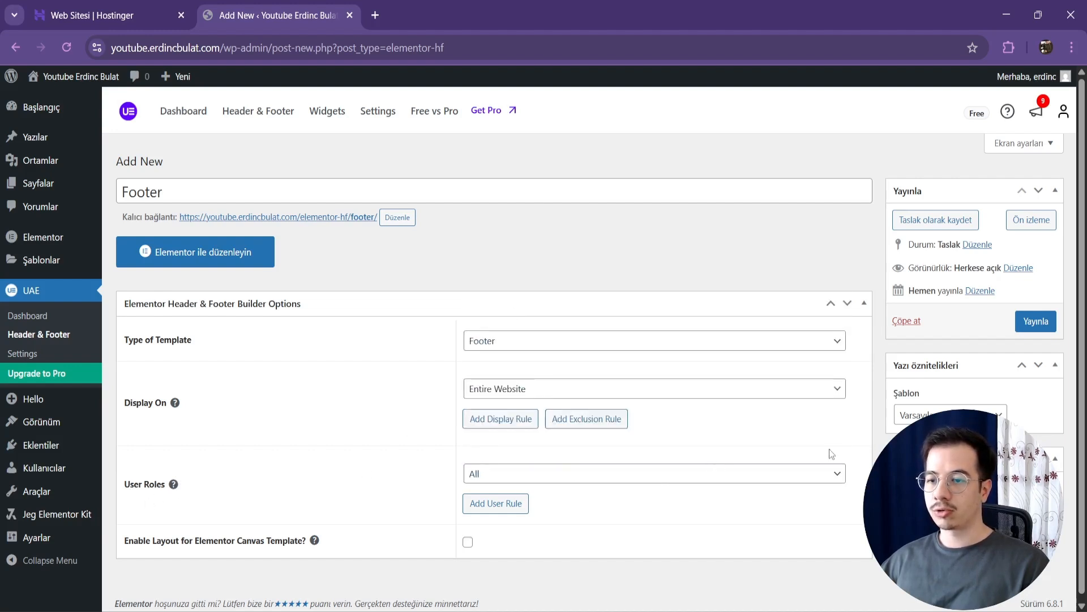
# Step: Publish the Footer template and open it for editing in Elementor
pyautogui.click(1045, 321)
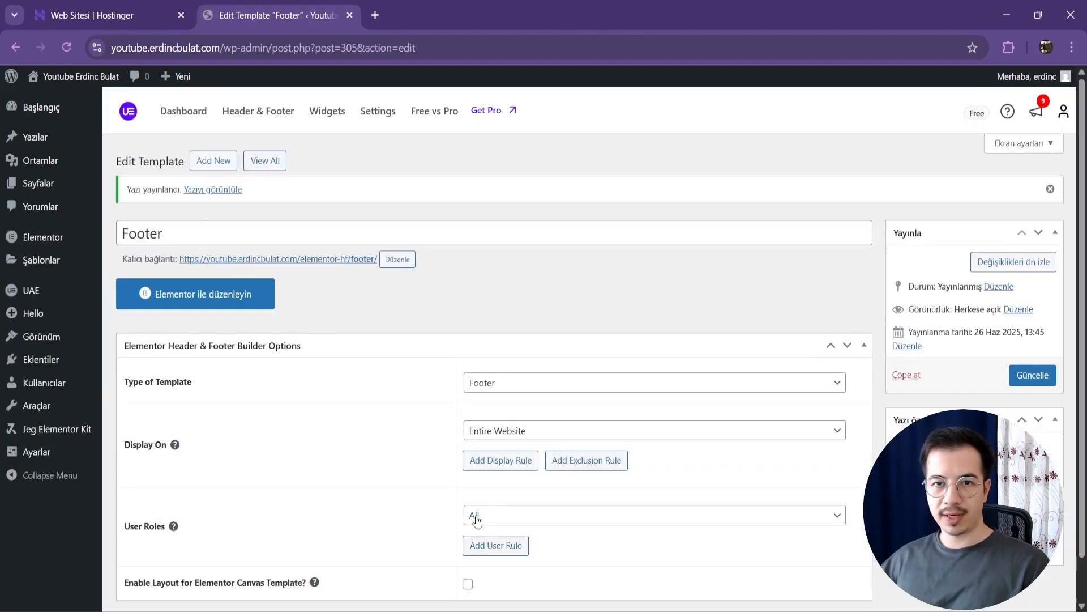
pyautogui.click(242, 295)
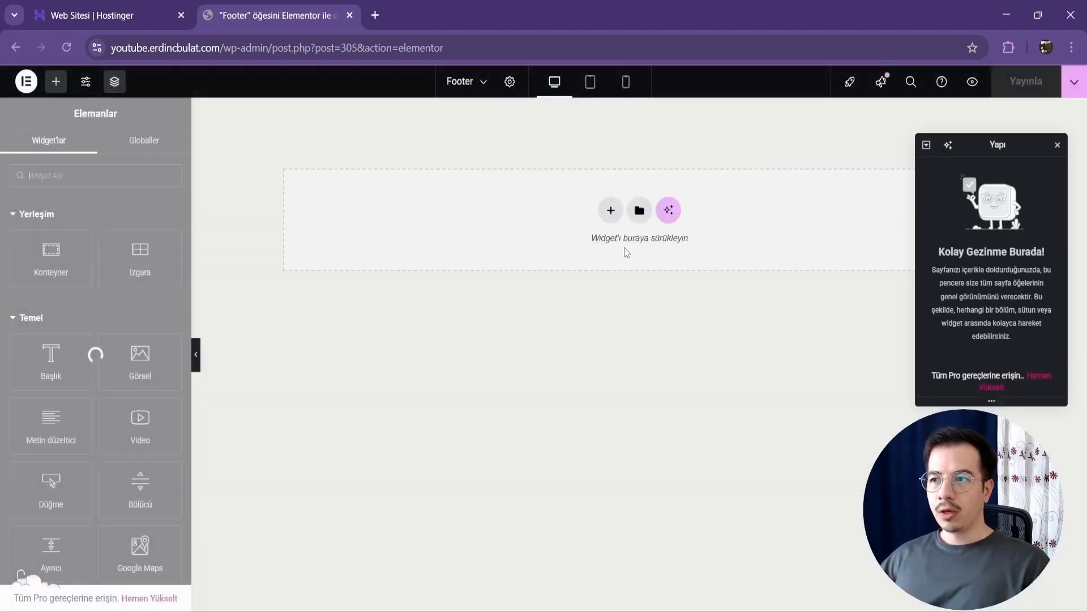
pyautogui.moveTo(1003, 142); pyautogui.dragTo(308, 319)
pyautogui.click(610, 210)
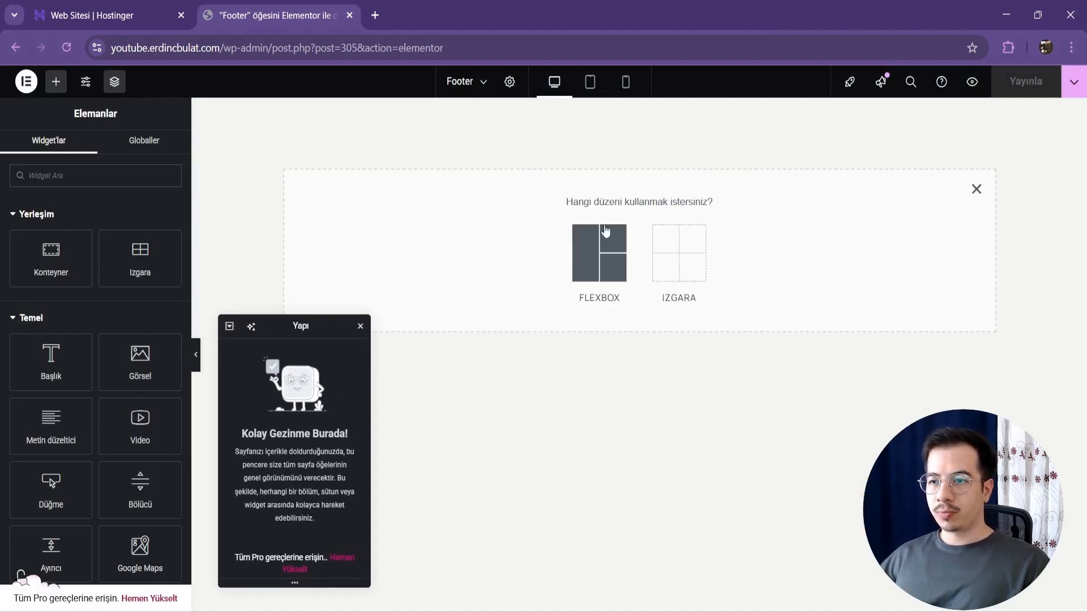
pyautogui.click(605, 229)
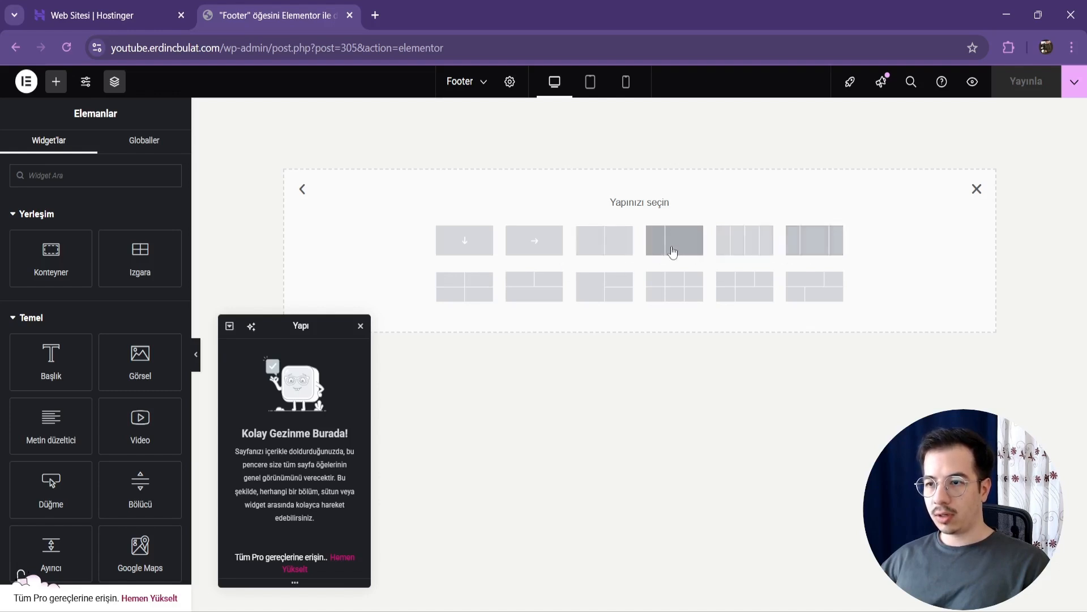
pyautogui.click(667, 251)
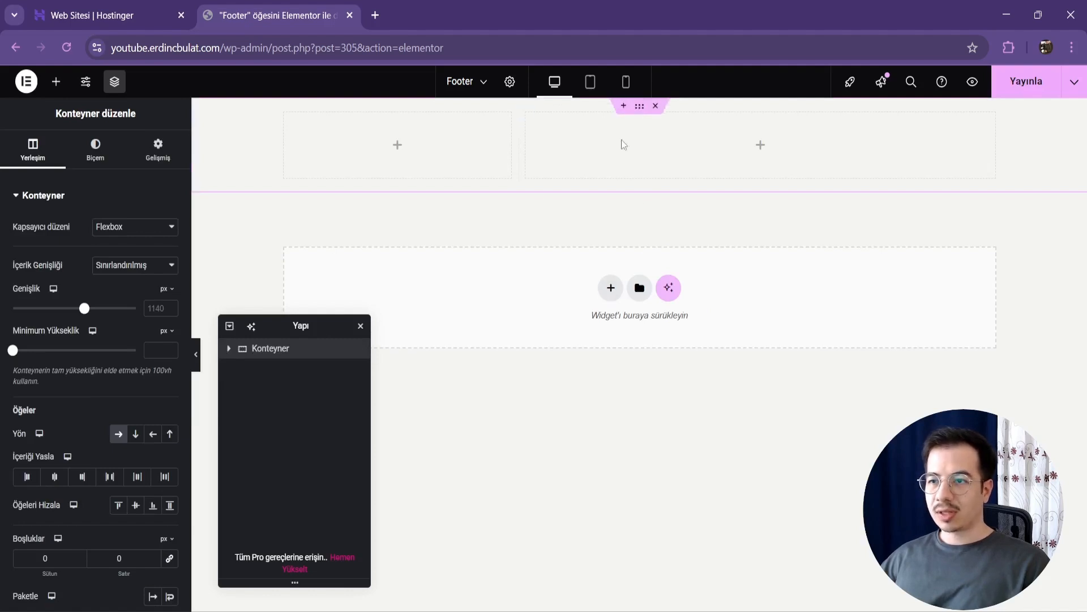
pyautogui.click(656, 107)
# Step: Add a Flexbox container with four equal columns to the footer
pyautogui.click(610, 208)
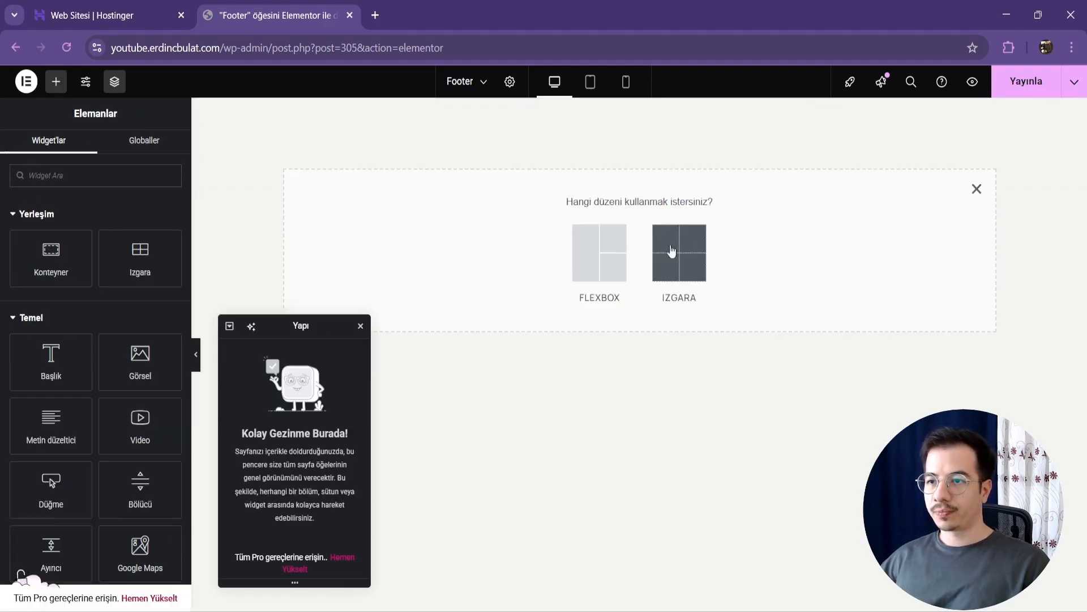
pyautogui.click(609, 253)
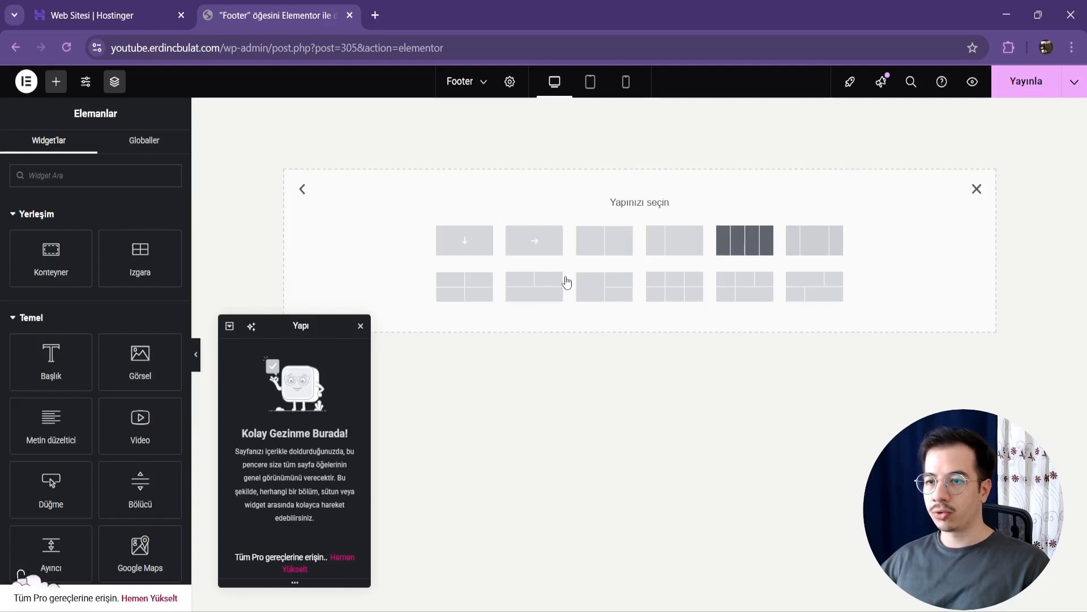
pyautogui.click(745, 240)
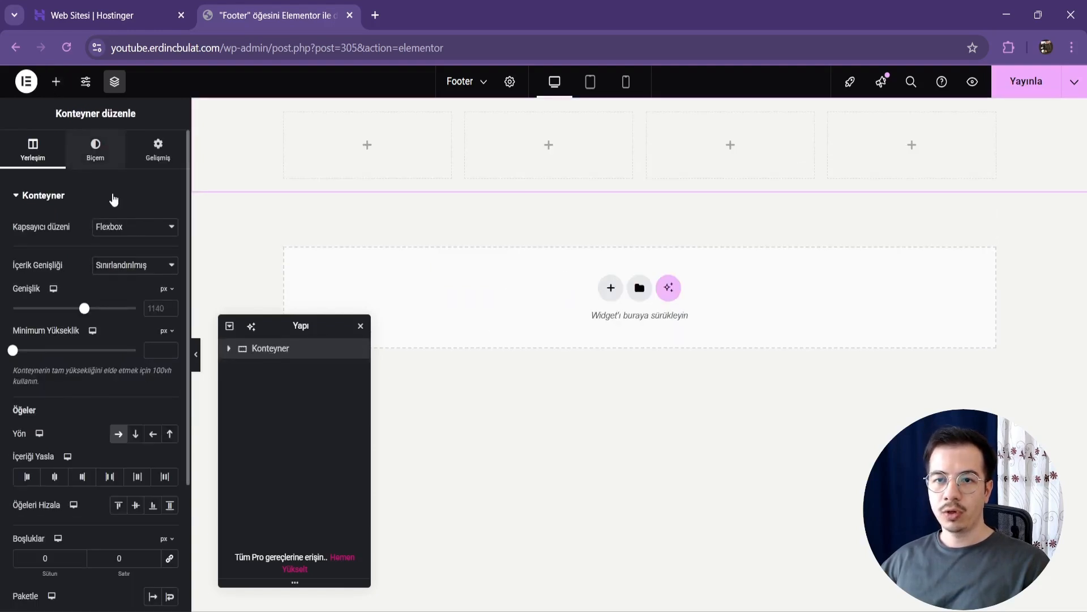
# Step: Give the four-column parent container a classic background in the global Primary color
pyautogui.click(95, 150)
pyautogui.click(118, 256)
pyautogui.click(152, 283)
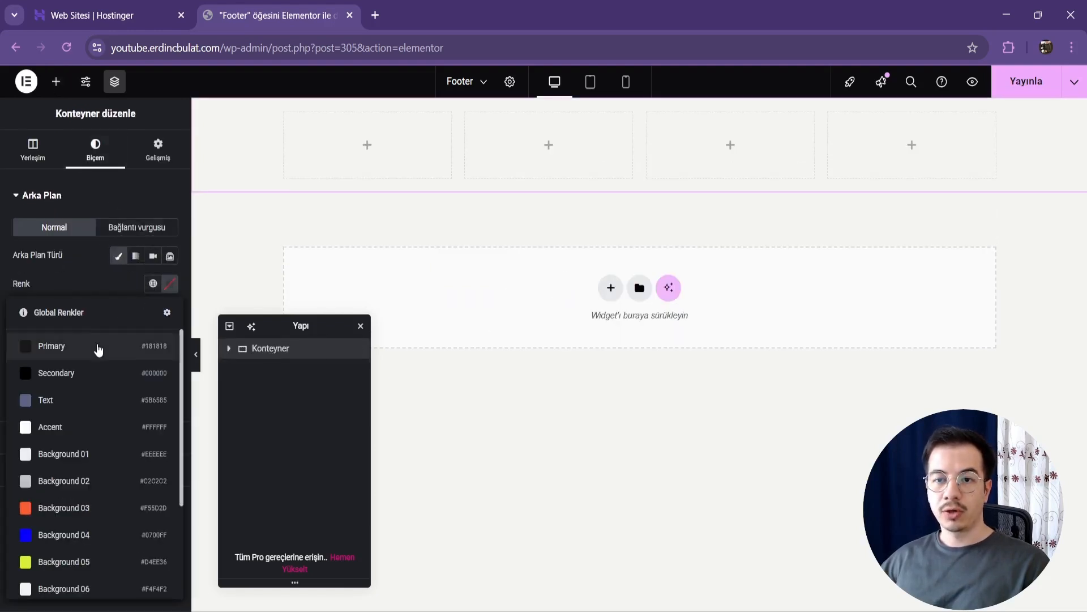
pyautogui.click(98, 350)
# Step: Set the parent container's padding to 3 em on all sides
pyautogui.click(158, 148)
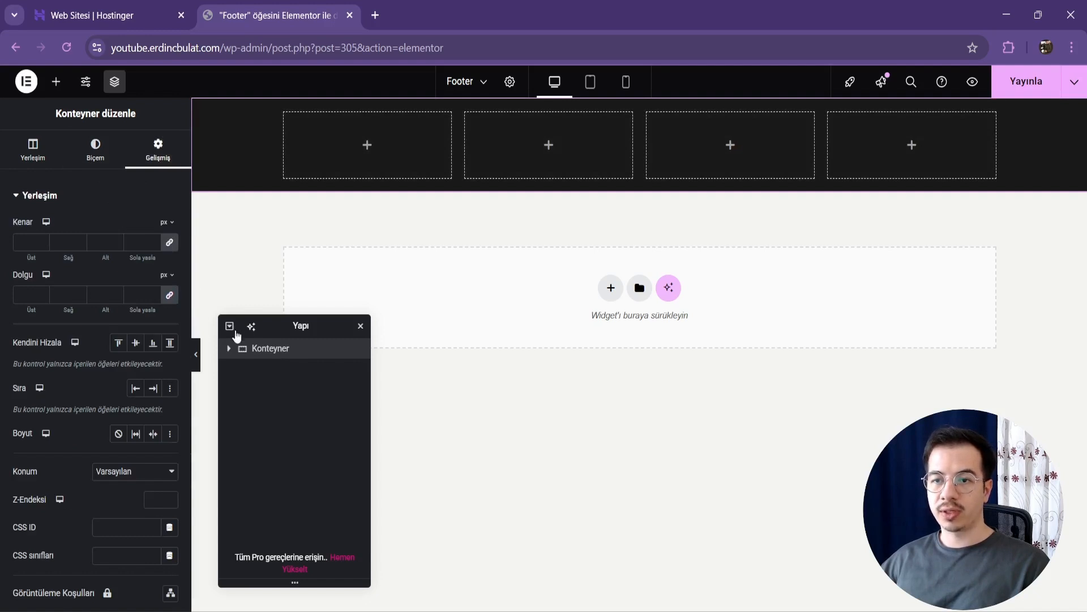
pyautogui.click(166, 275)
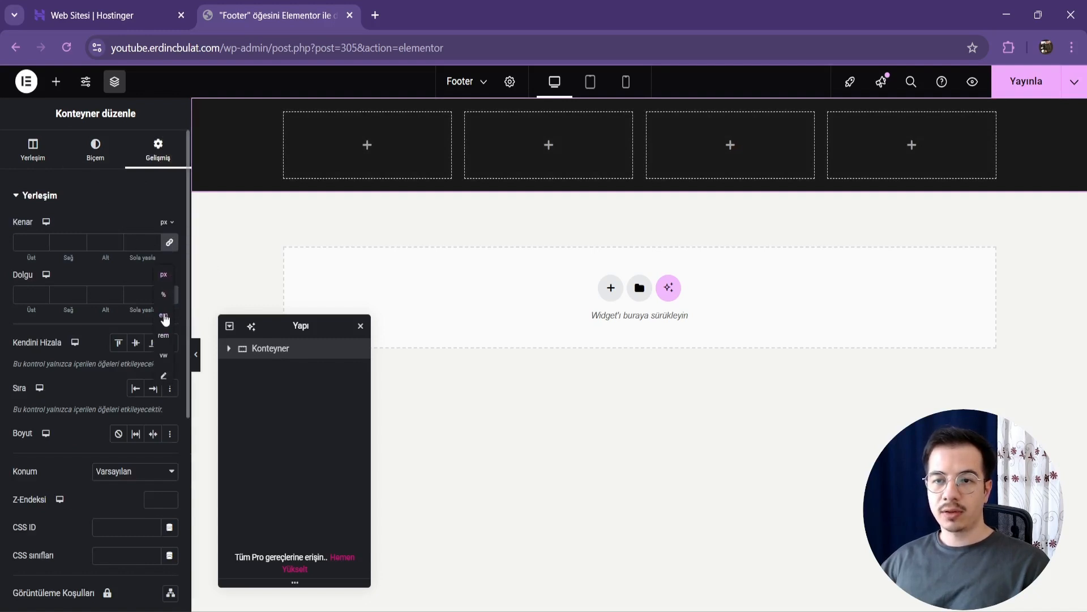
pyautogui.click(164, 315)
pyautogui.click(141, 295)
pyautogui.write('3')
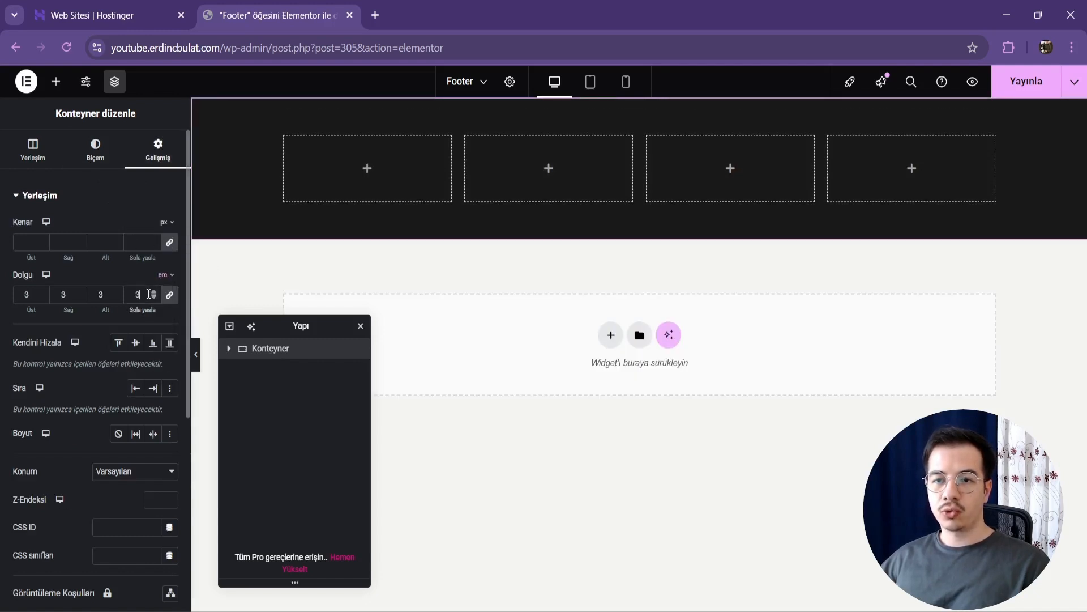
# Step: Add an image widget to the first footer column and fill it with the site logo from the media library
pyautogui.click(227, 348)
pyautogui.click(237, 369)
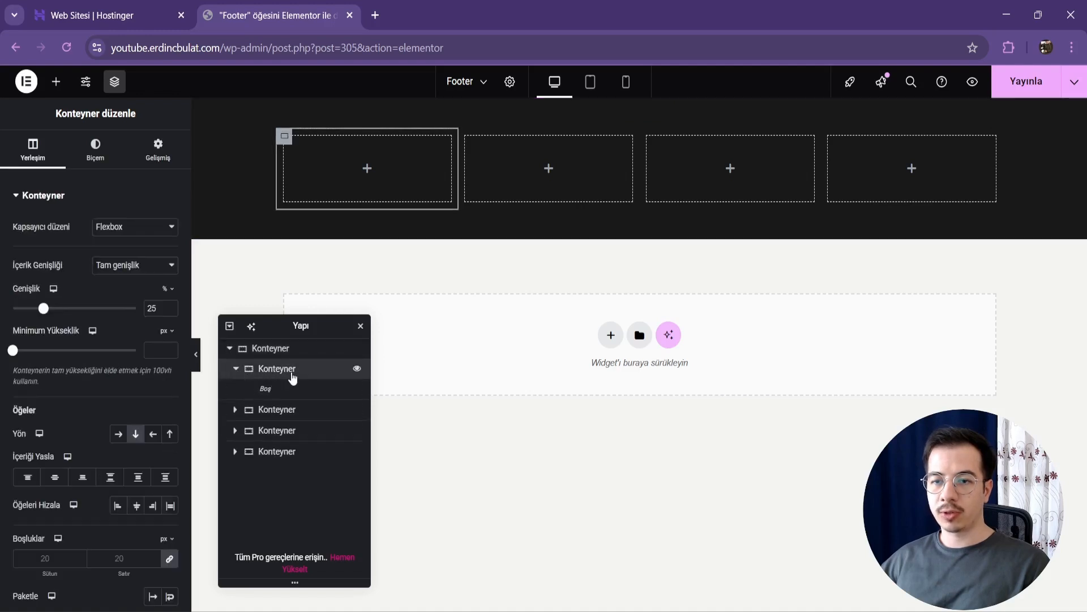
pyautogui.click(56, 82)
pyautogui.moveTo(145, 358); pyautogui.dragTo(352, 193)
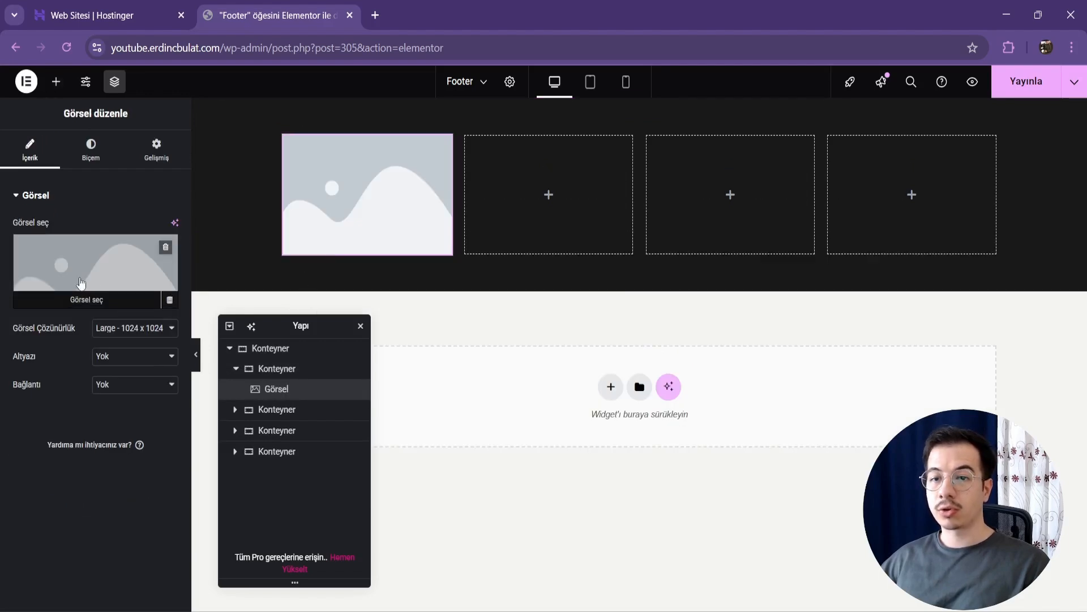
pyautogui.click(95, 269)
pyautogui.click(214, 250)
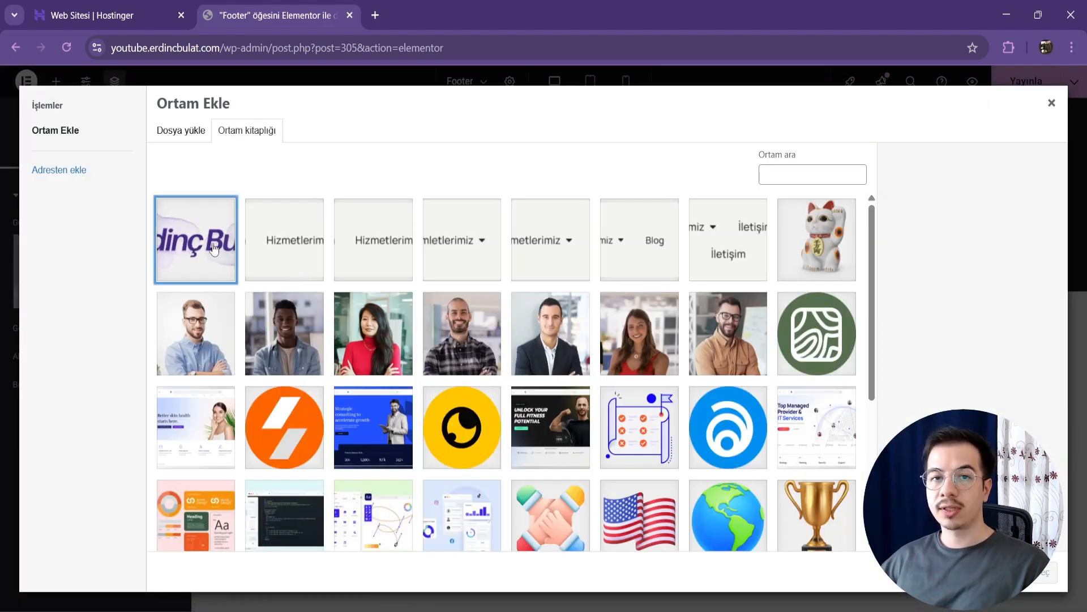
pyautogui.click(1040, 576)
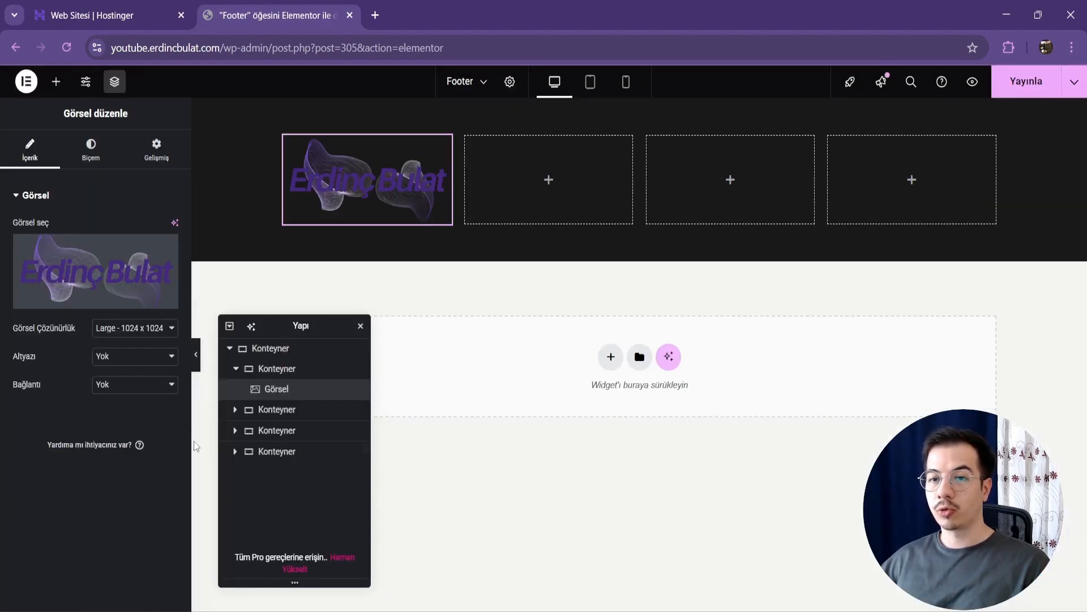
# Step: Give the footer logo image a custom link to the Anasayfa page
pyautogui.click(150, 400)
pyautogui.click(132, 435)
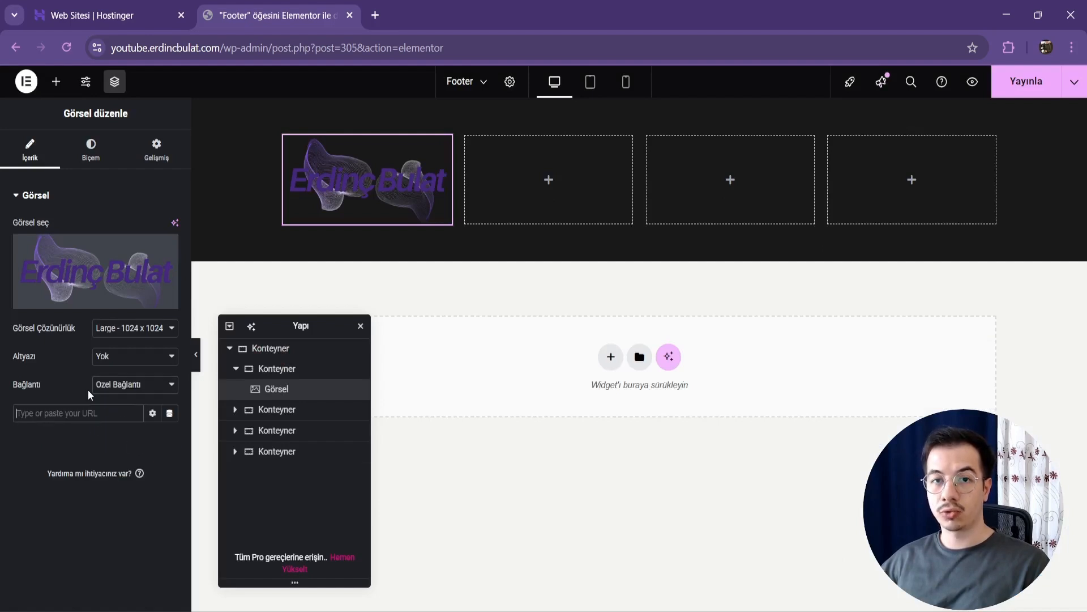
pyautogui.write('anasay')
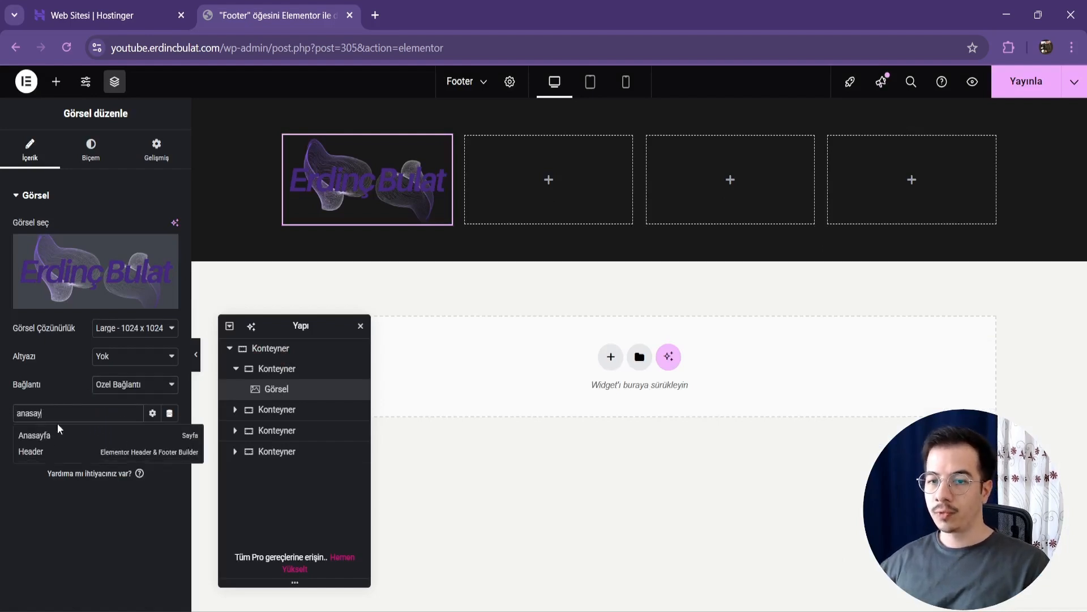
pyautogui.click(52, 430)
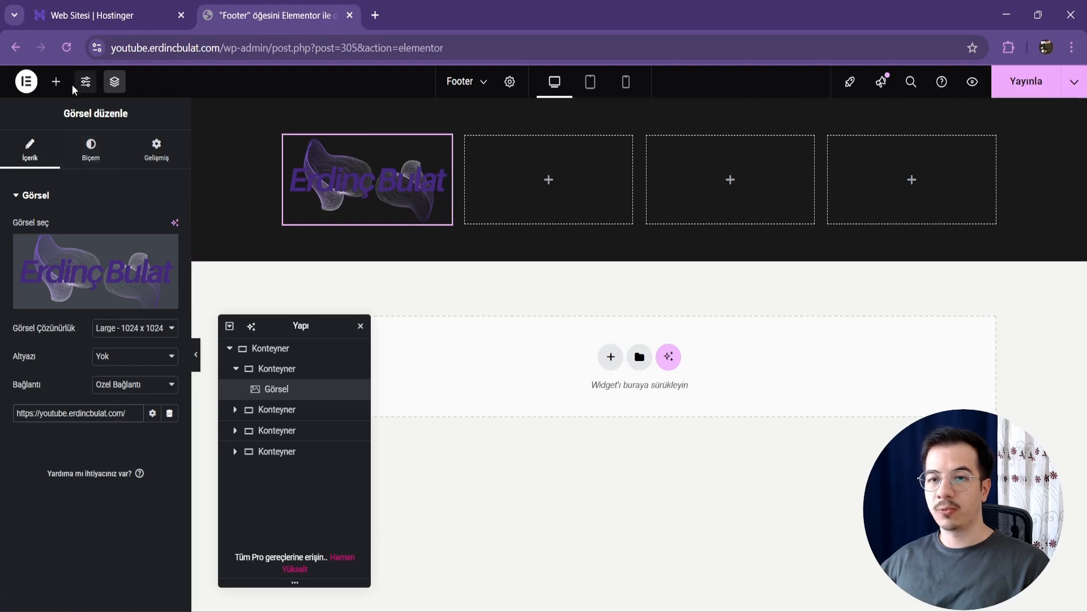
# Step: Add a text editor widget below the logo and shorten its text to "Lorem ipsum dolor sit amet, consectetur adipiscing elit."
pyautogui.click(55, 81)
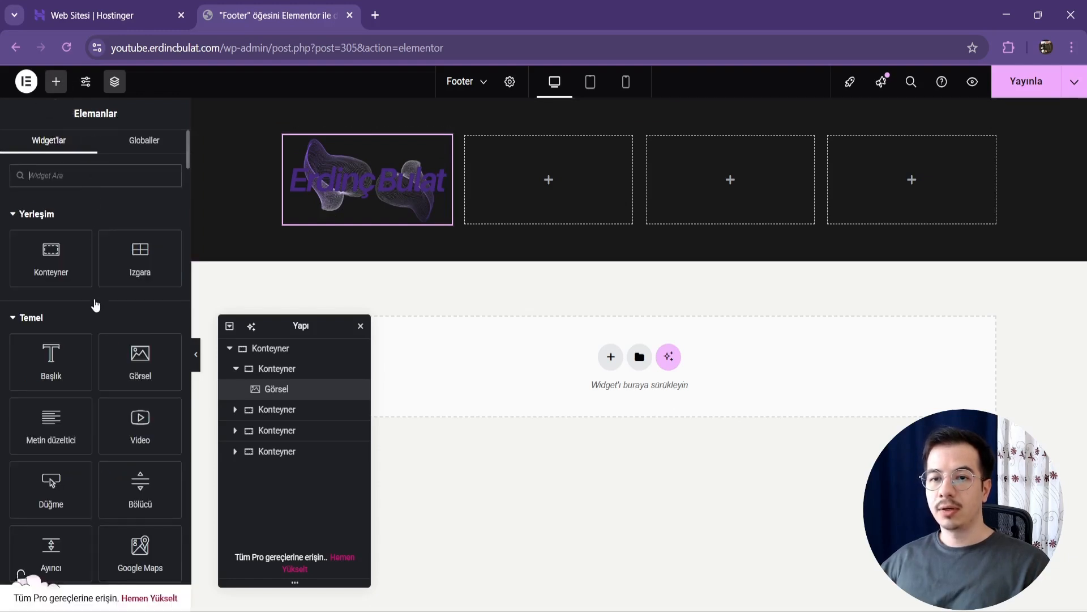
pyautogui.write('g')
pyautogui.press('BackSpace')
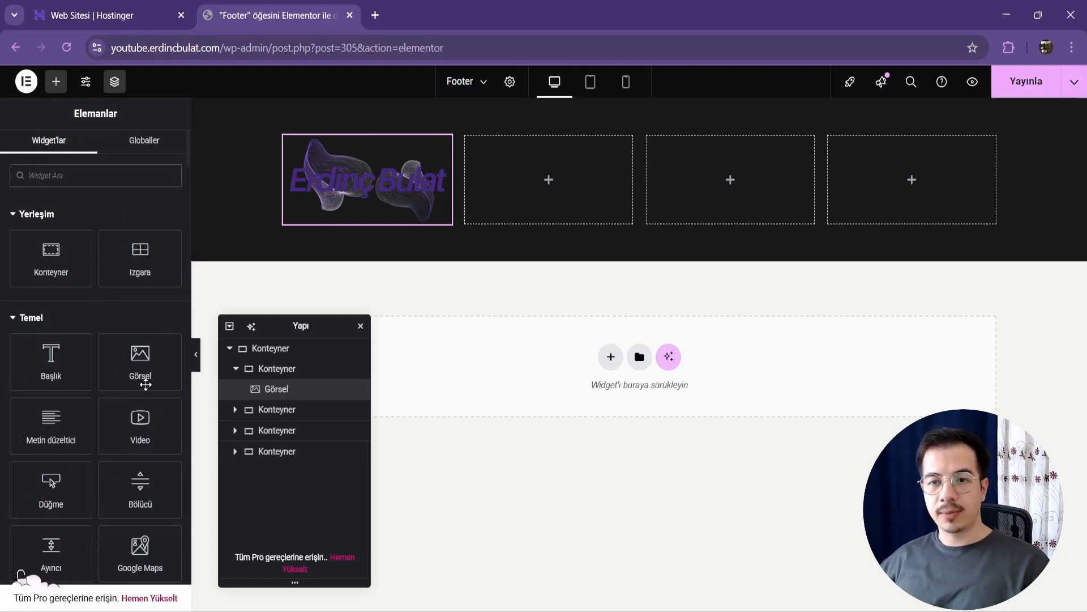
pyautogui.click(56, 434)
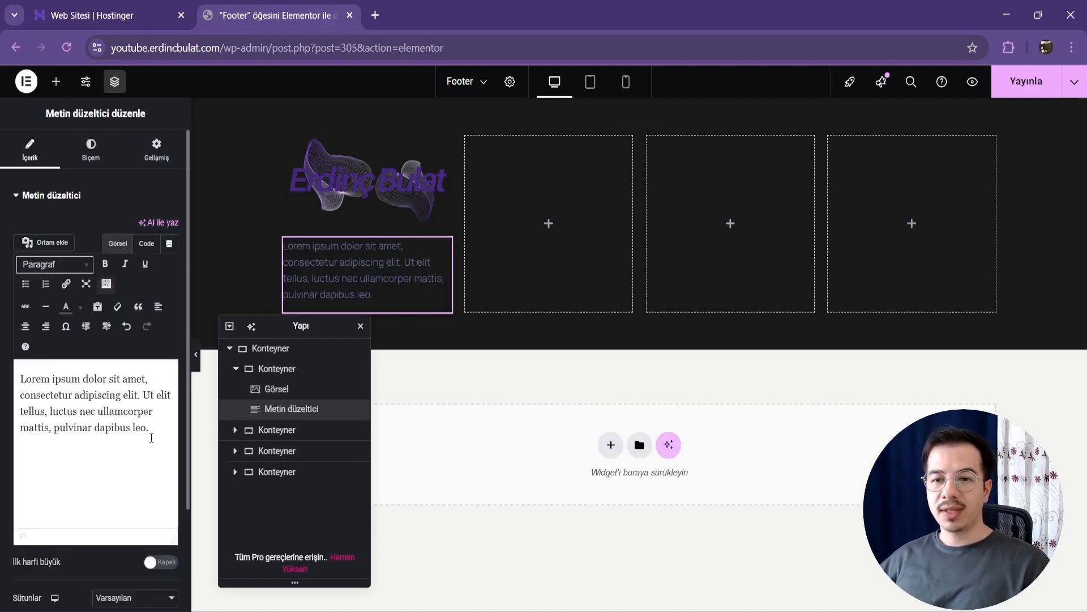
pyautogui.moveTo(152, 438); pyautogui.dragTo(146, 394)
pyautogui.press('BackSpace')
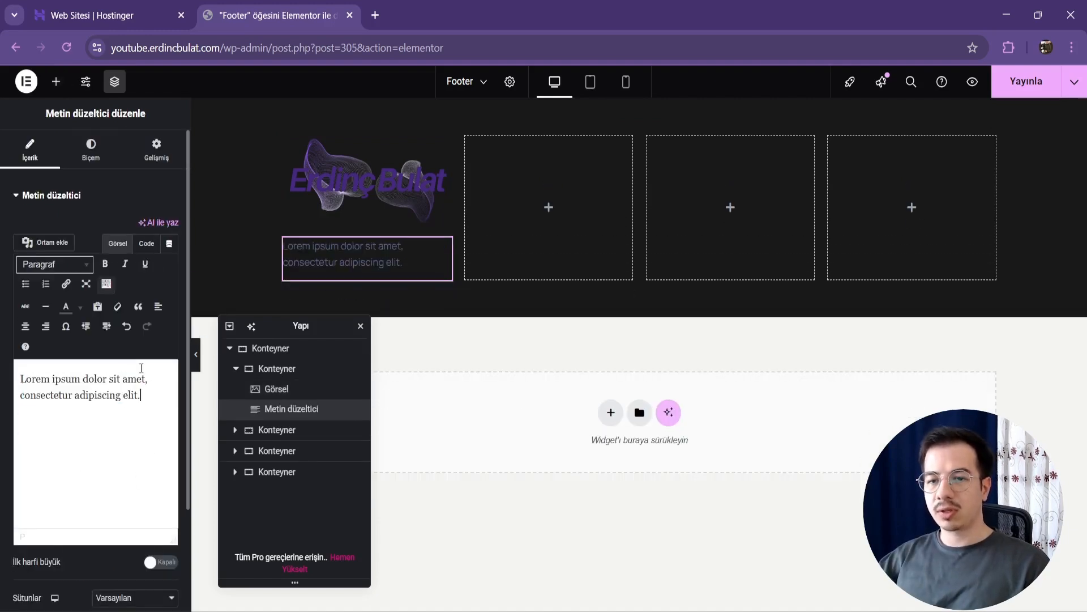
# Step: Style the footer description with the global Accent text color and a 16 px font size
pyautogui.click(104, 158)
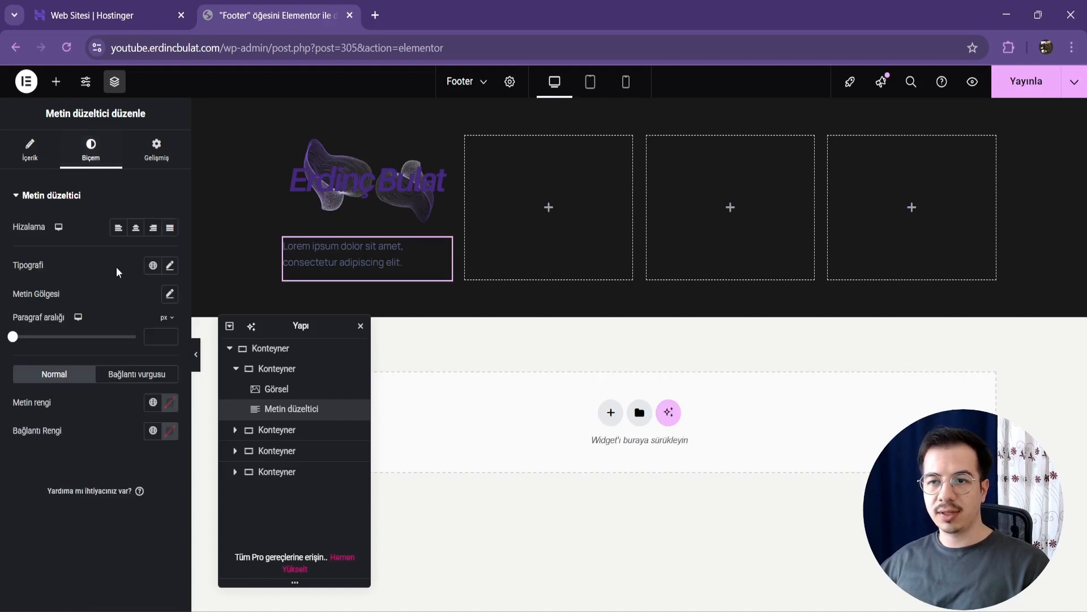
pyautogui.click(153, 402)
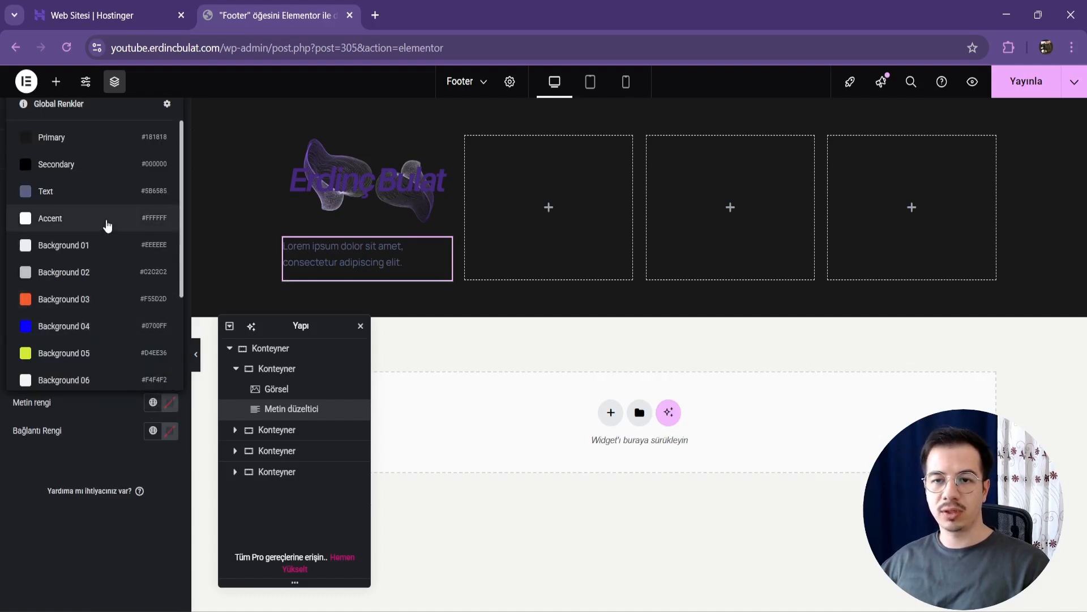
pyautogui.click(85, 216)
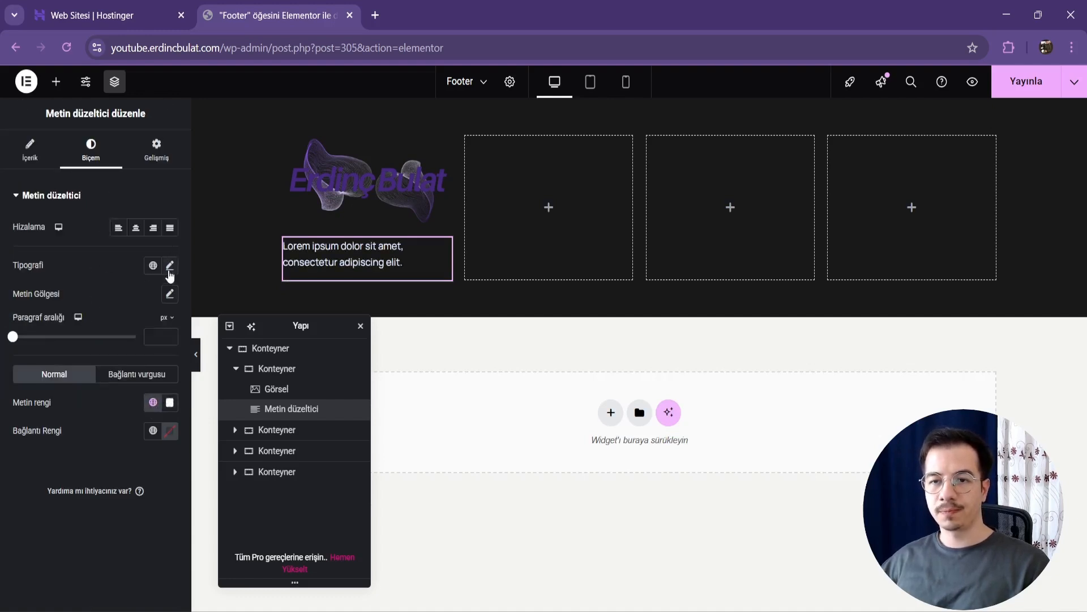
pyautogui.click(170, 265)
pyautogui.click(148, 371)
pyautogui.write('16')
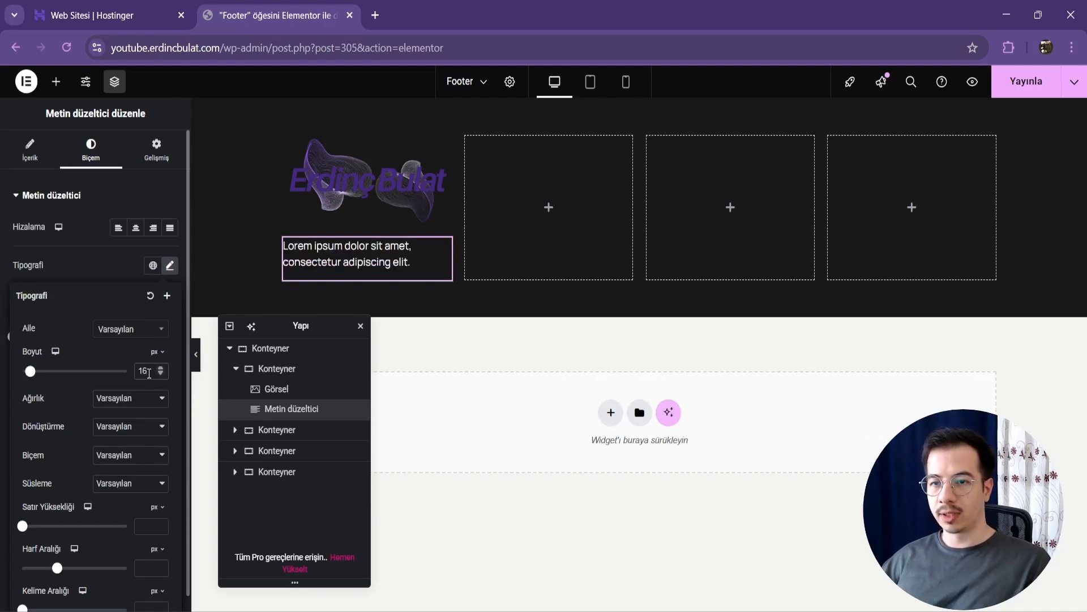
pyautogui.click(2, 282)
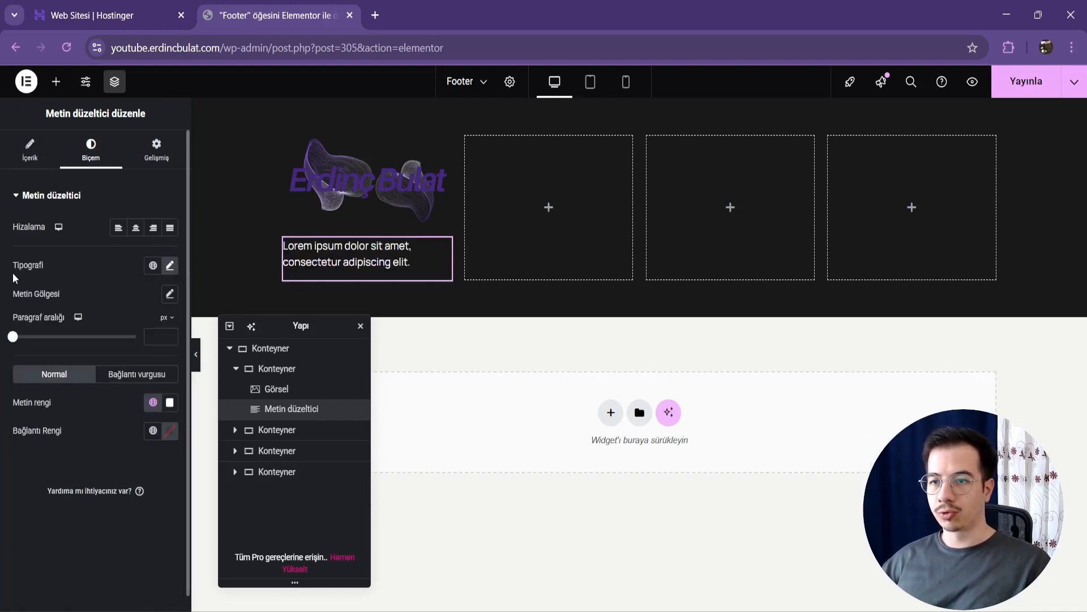
# Step: Add a Sosyal simgeler widget below the description and align its icons left
pyautogui.click(58, 85)
pyautogui.write('so')
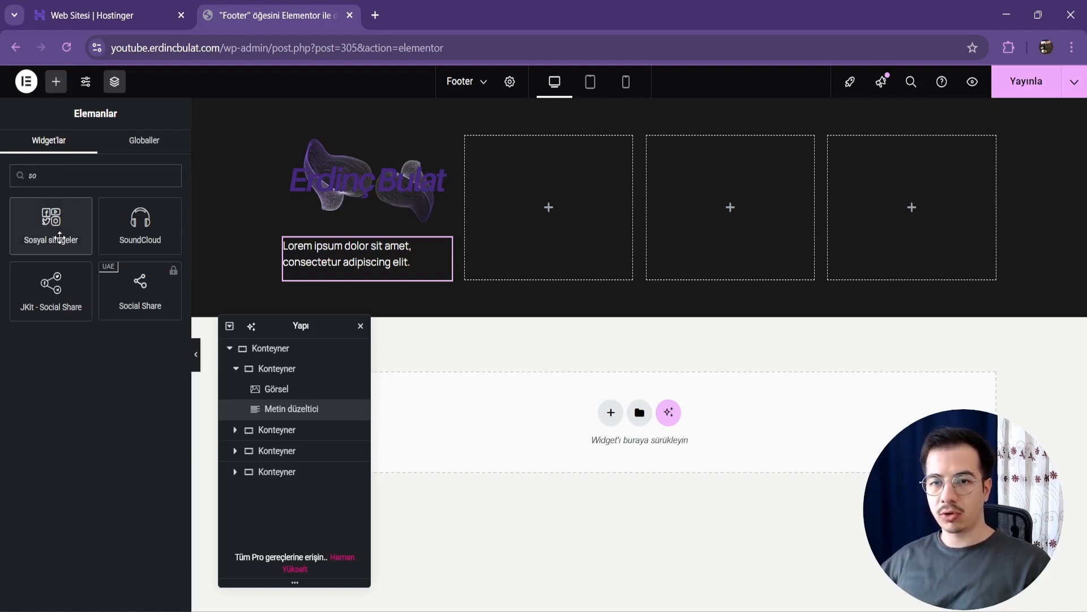
pyautogui.click(59, 237)
pyautogui.moveTo(326, 332); pyautogui.dragTo(502, 368)
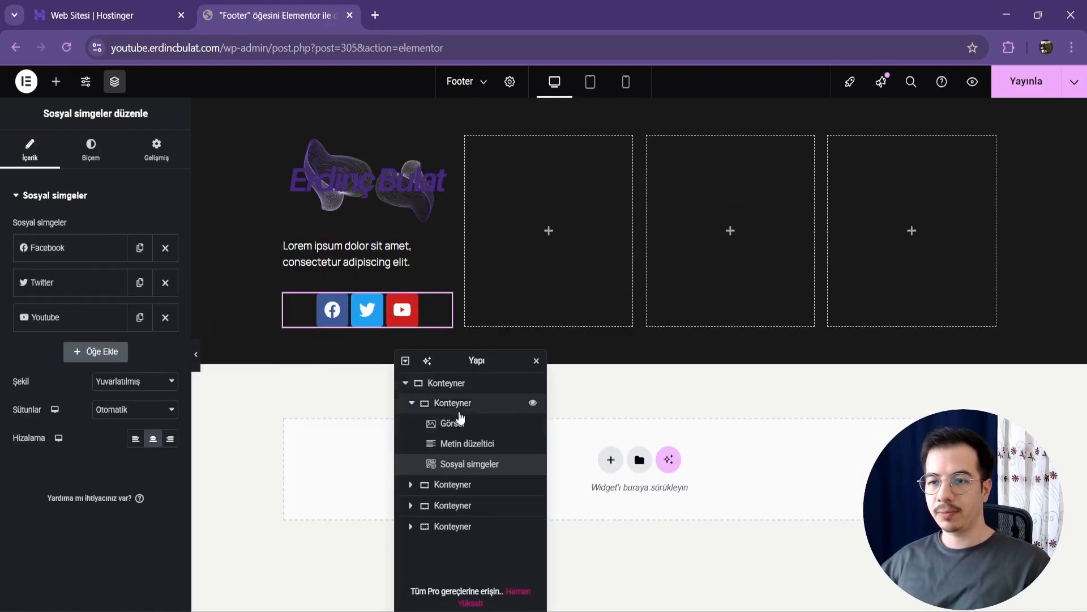
pyautogui.click(136, 439)
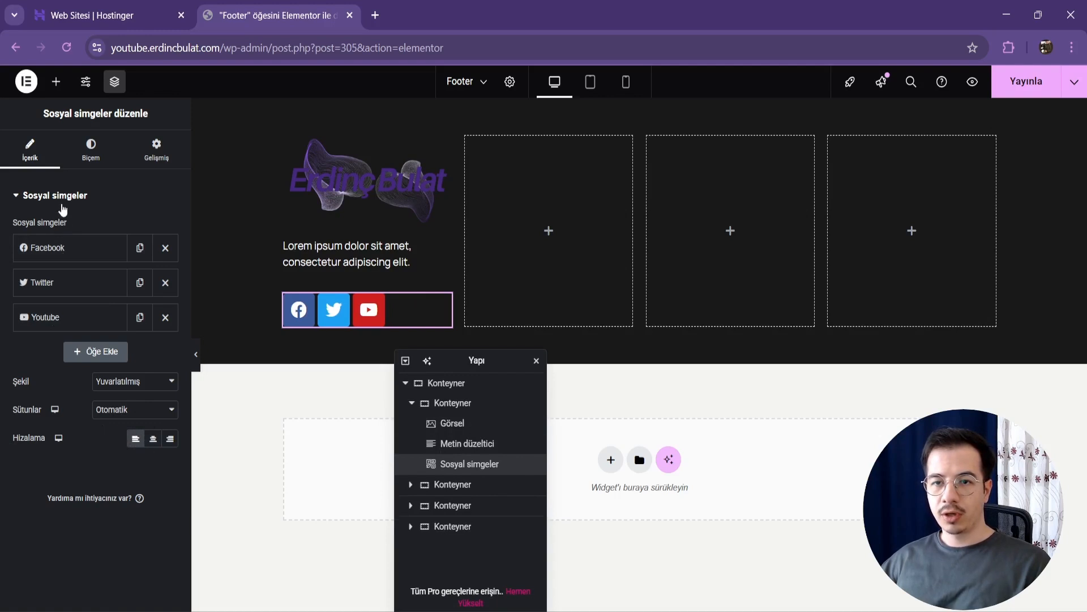
# Step: Set the social icons' size to 16 px and their padding to 0.4 em
pyautogui.click(90, 149)
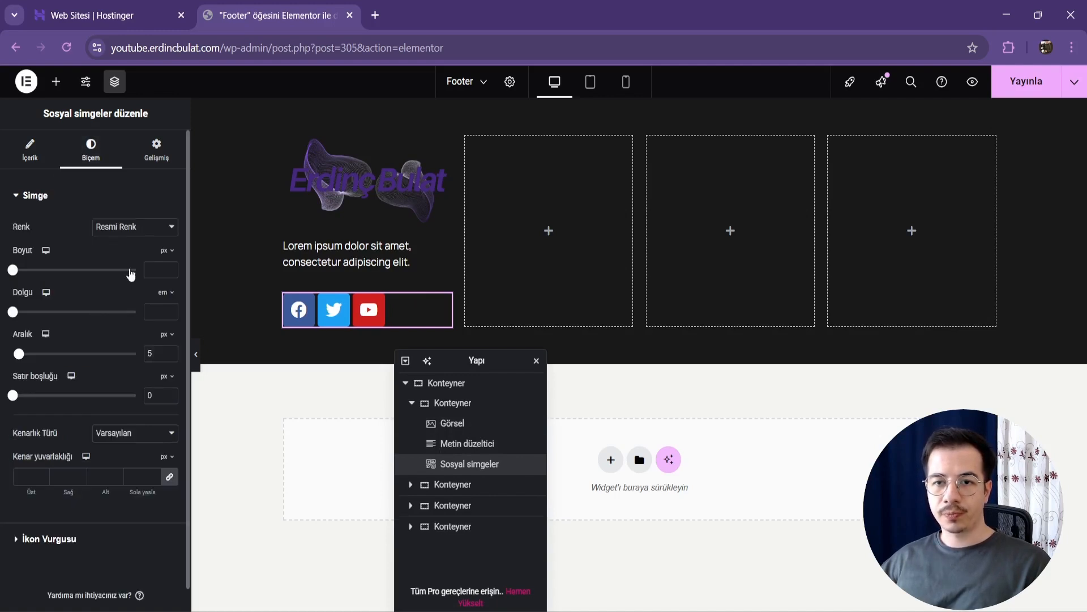
pyautogui.write('16')
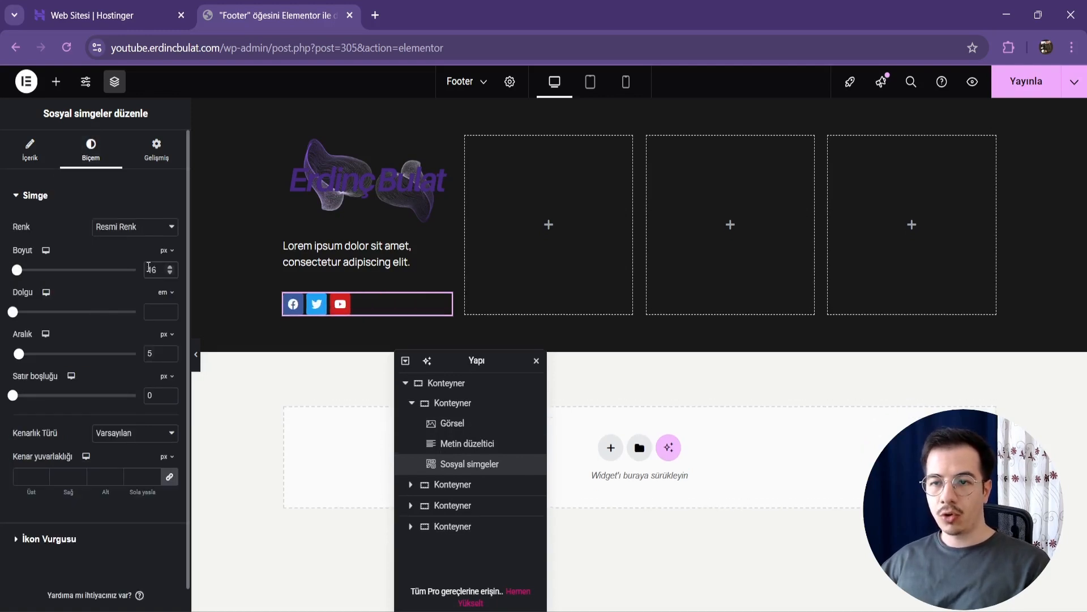
pyautogui.write('0.3')
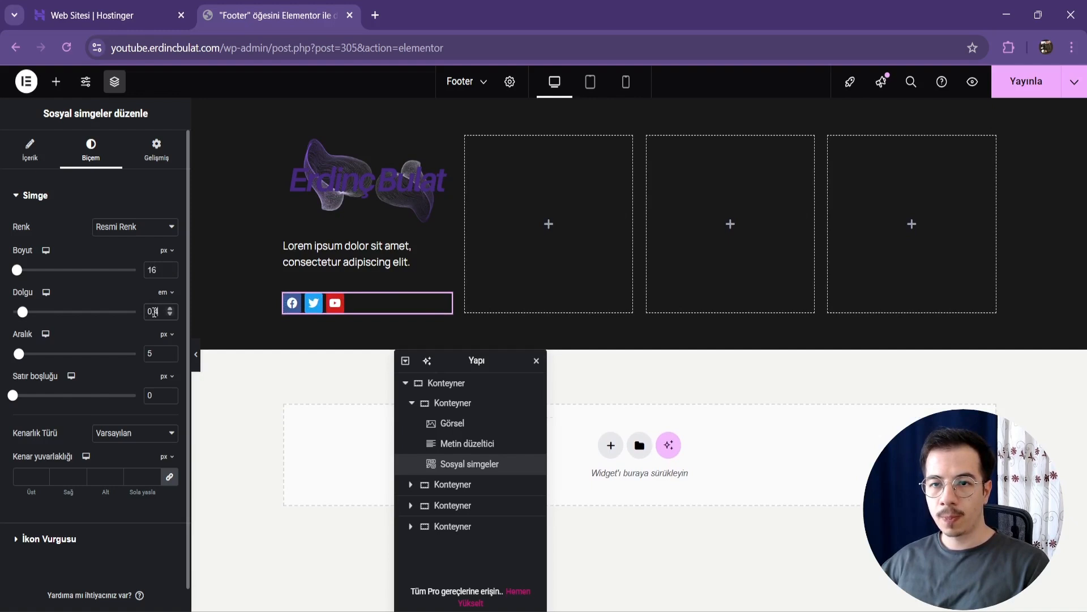
pyautogui.click(30, 165)
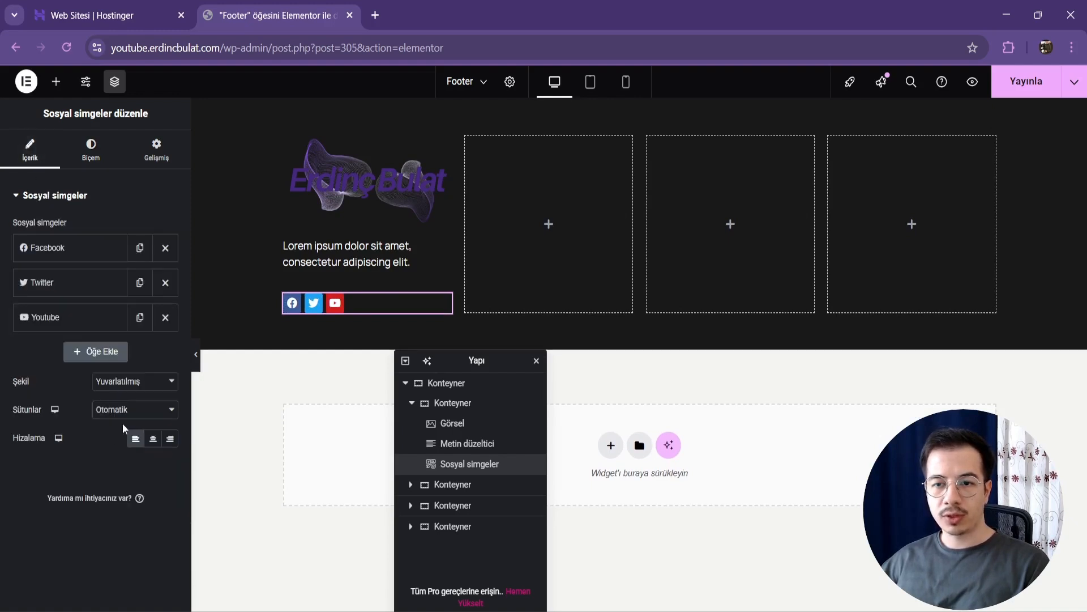
# Step: Set the social icons' shape to Daire and their padding to 0.4 em
pyautogui.click(139, 382)
pyautogui.click(121, 440)
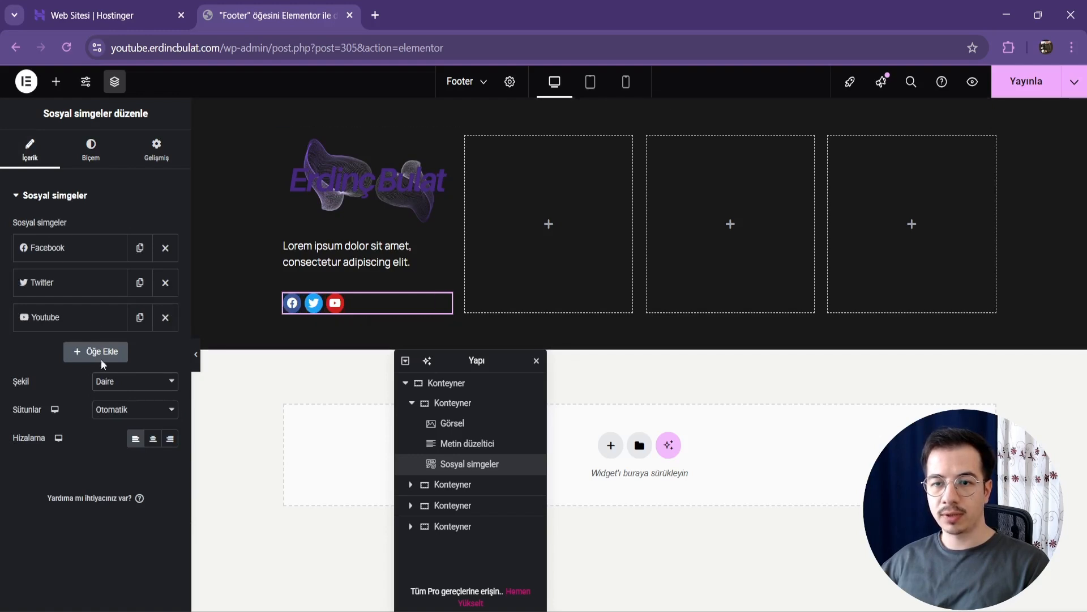
pyautogui.click(90, 150)
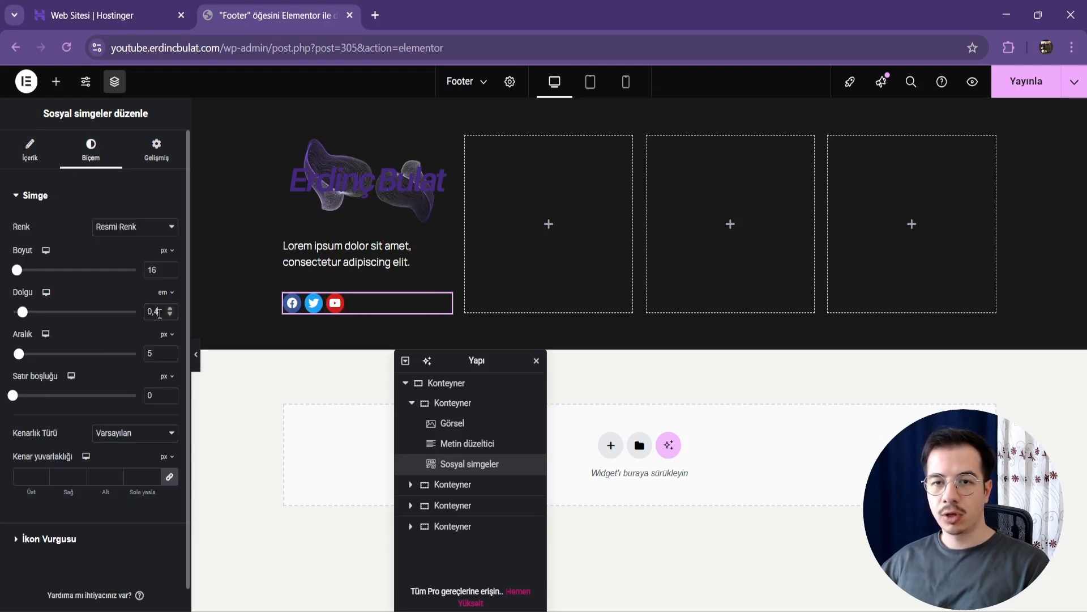
pyautogui.press('Down')
pyautogui.press('Down')
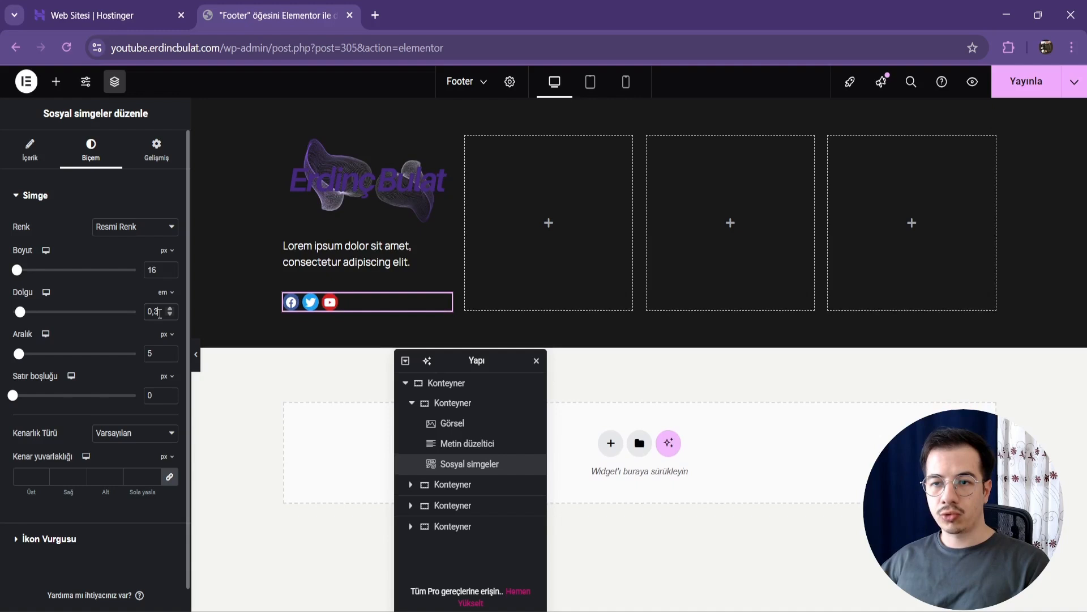
pyautogui.press('Up')
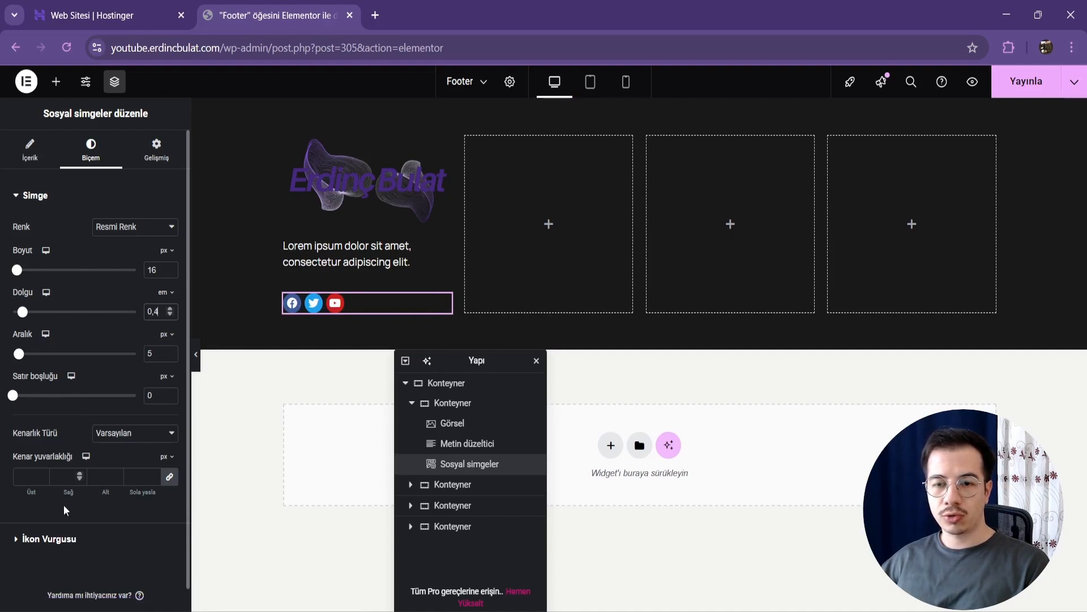
# Step: Apply the Grow hover animation to the social icons
pyautogui.click(50, 539)
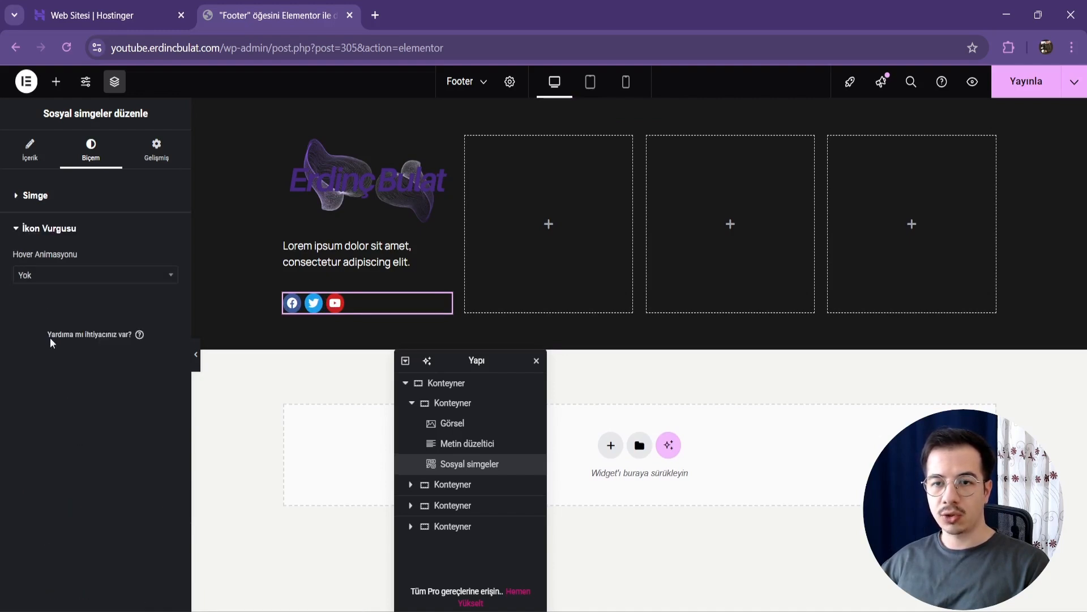
pyautogui.click(44, 282)
pyautogui.click(68, 324)
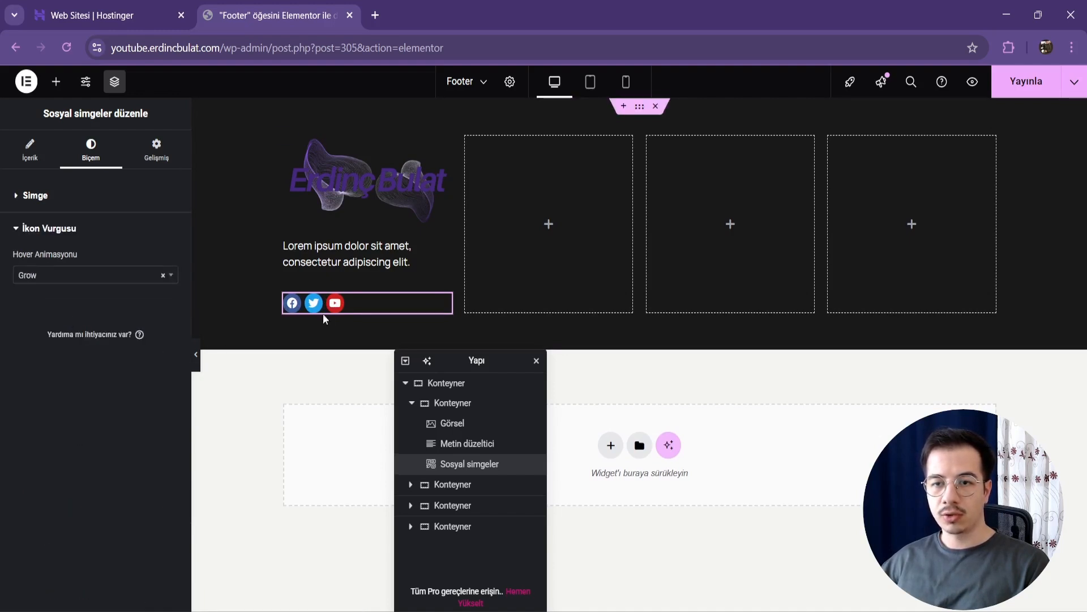
# Step: Give the social icons custom colors, with global Accent as the primary color and Background 03 as the secondary color
pyautogui.click(46, 195)
pyautogui.click(130, 226)
pyautogui.click(127, 260)
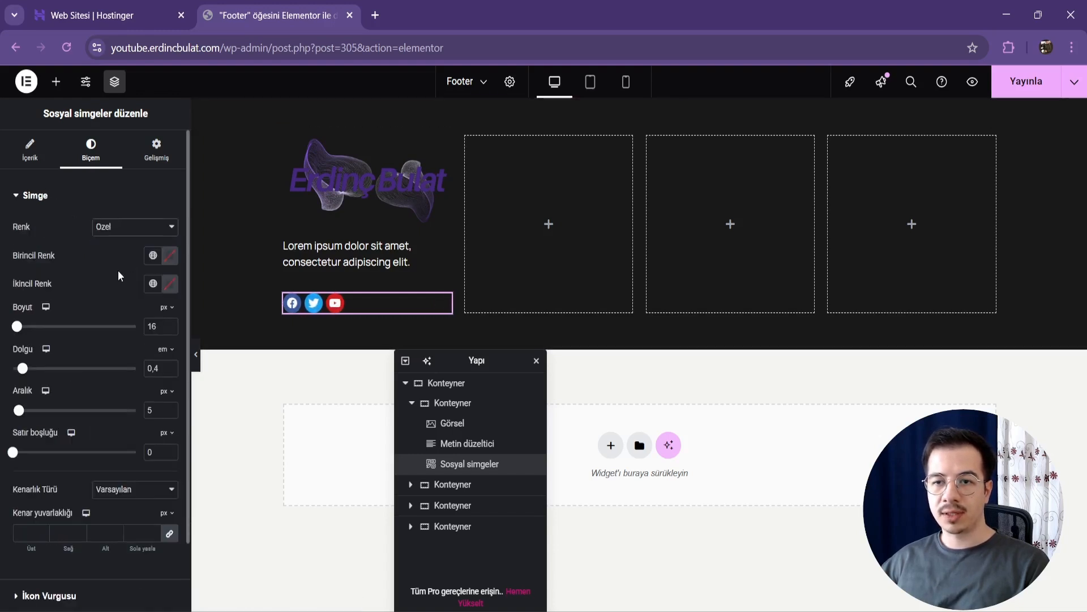
pyautogui.click(153, 255)
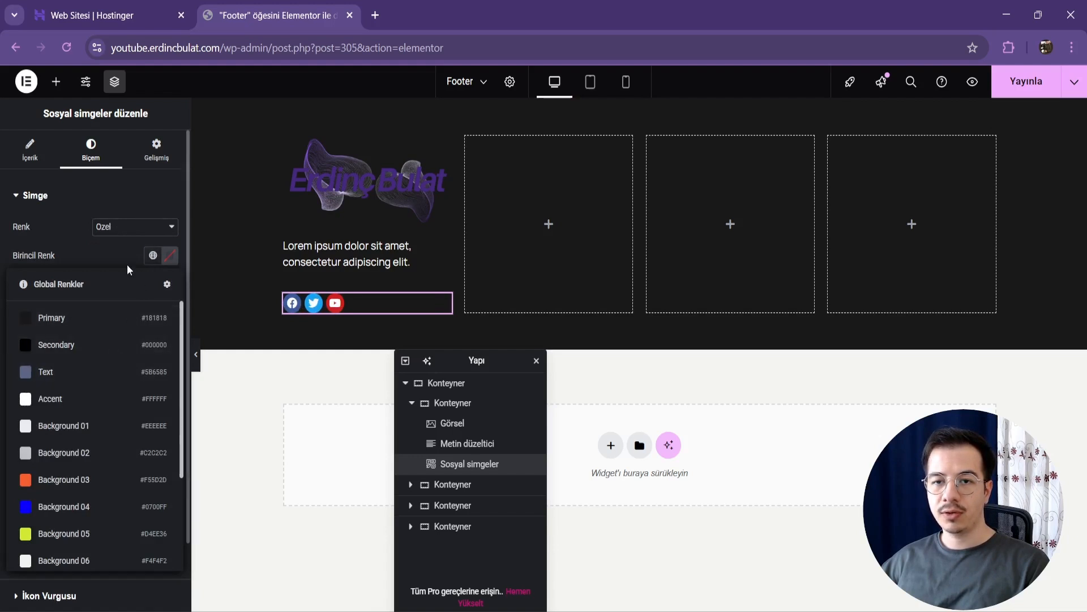
pyautogui.click(90, 397)
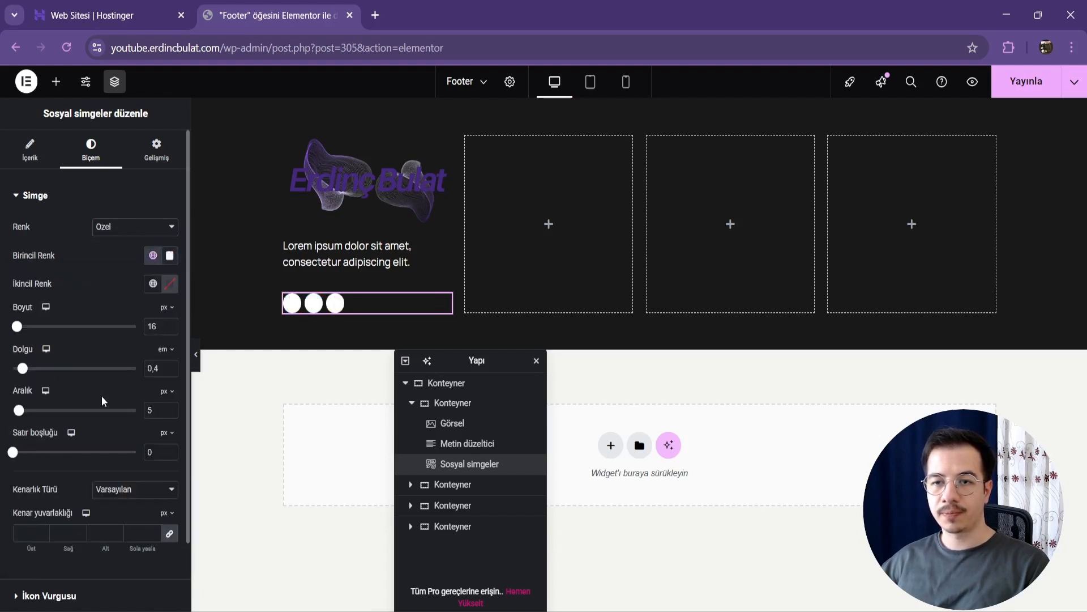
pyautogui.click(153, 283)
pyautogui.click(113, 507)
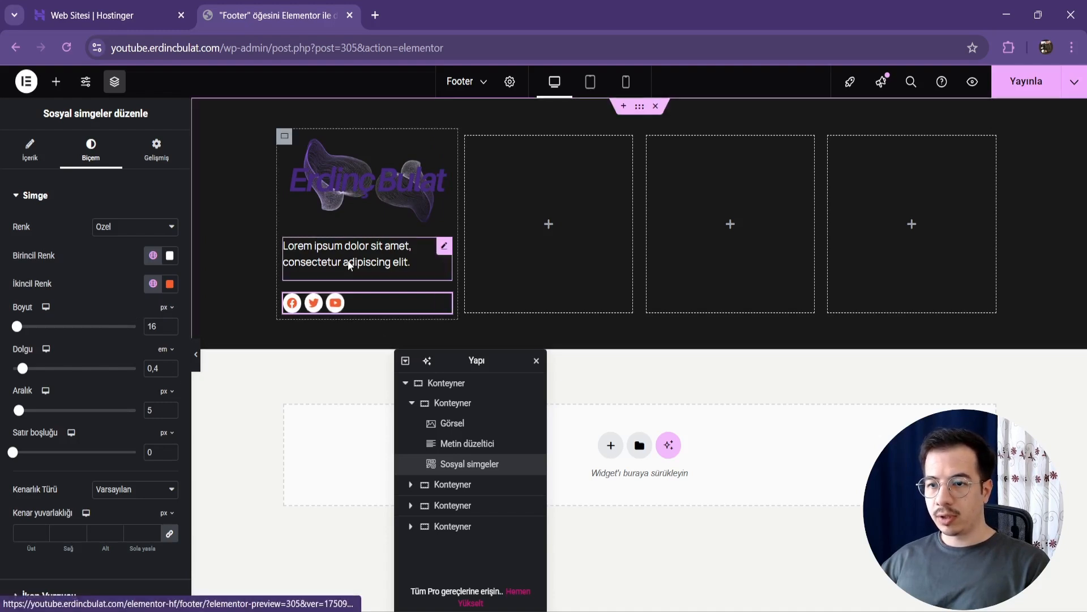
# Step: Set the column and row gaps of the first footer column's container to 10 px
pyautogui.click(453, 403)
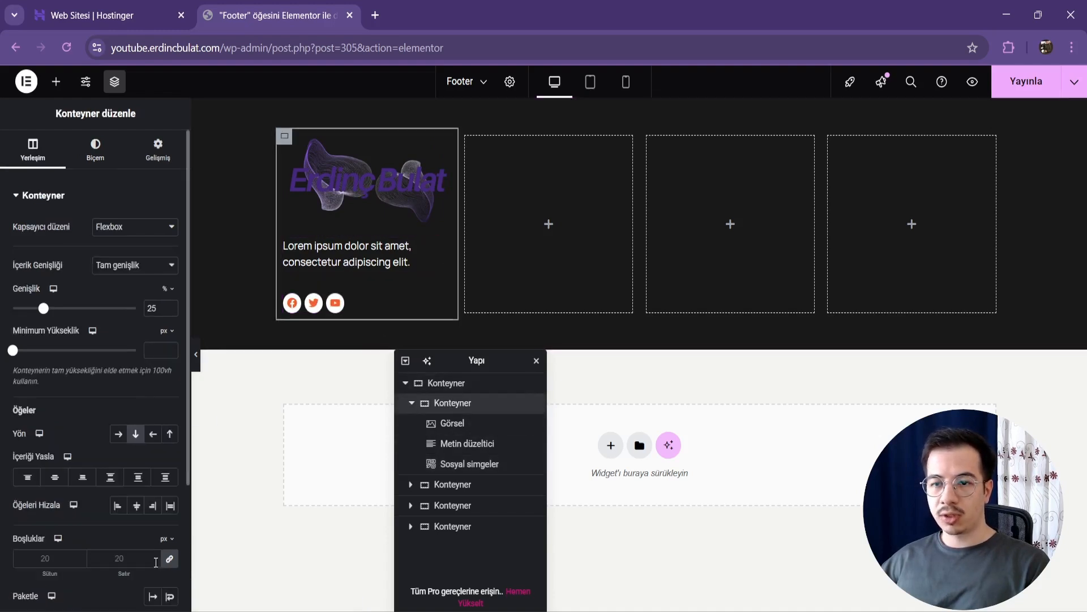
pyautogui.click(130, 558)
pyautogui.write('10')
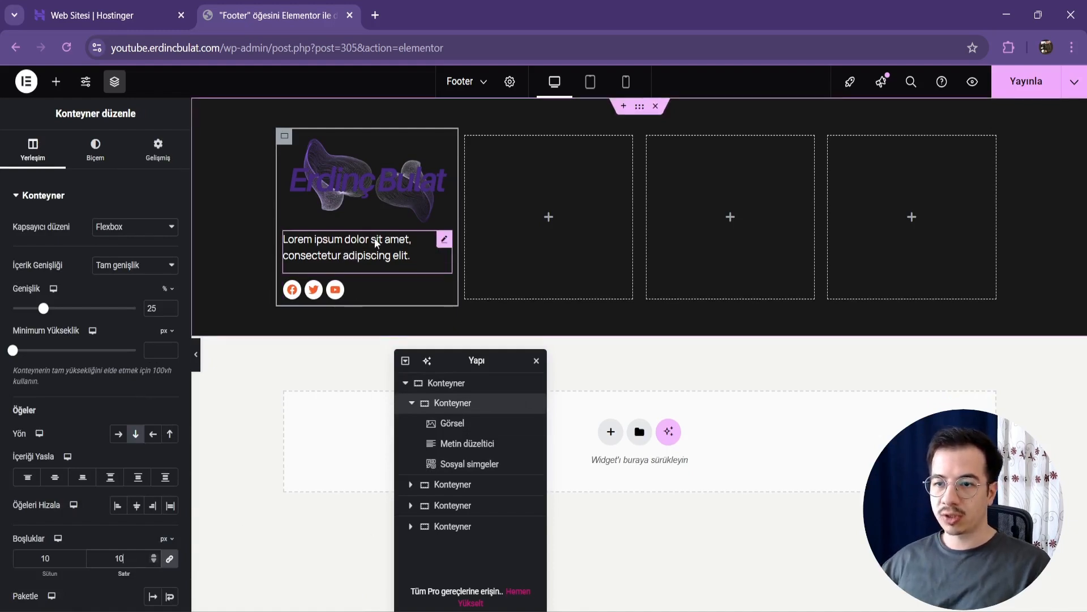
# Step: Add a Başlık widget to the second footer column with the text "Linkler"
pyautogui.click(467, 137)
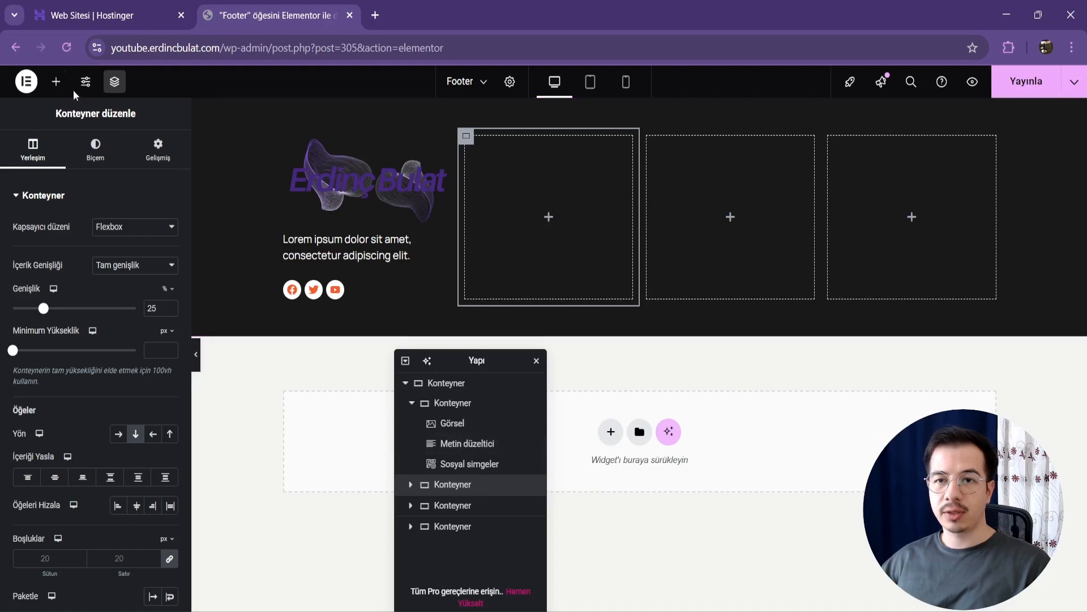
pyautogui.click(56, 81)
pyautogui.click(52, 371)
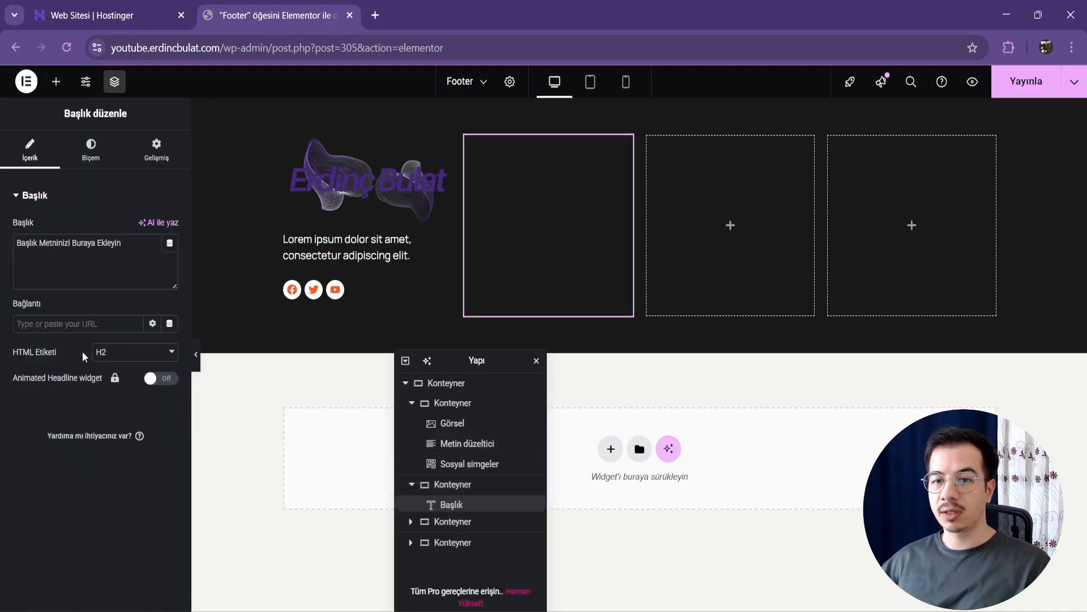
pyautogui.tripleClick(94, 273)
pyautogui.press('BackSpace')
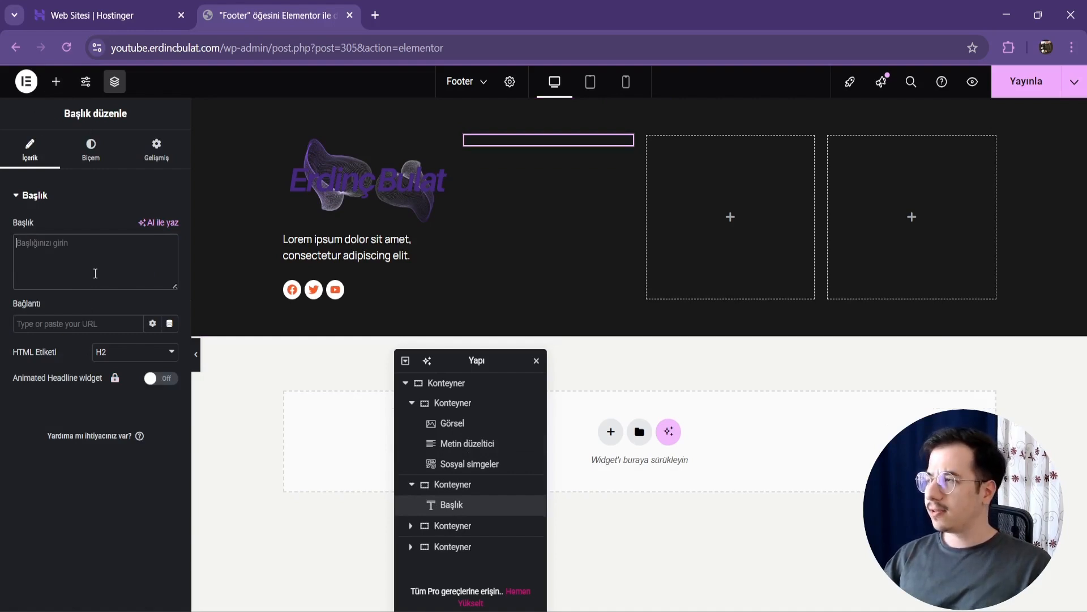
pyautogui.write('Linkler')
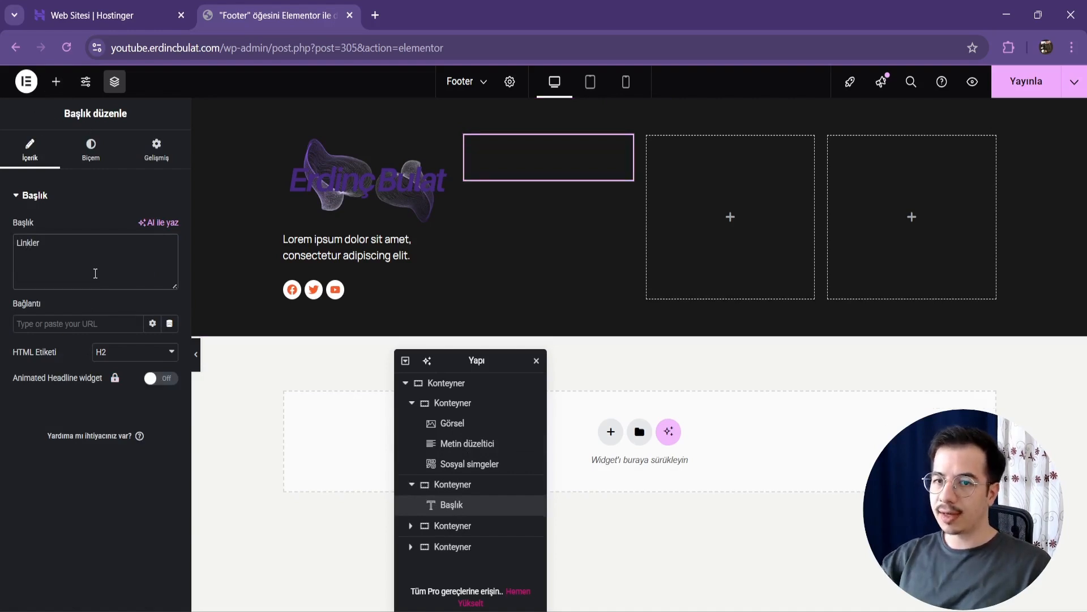
# Step: Style the Linkler heading with the global Accent text color and a 24 px font size
pyautogui.click(90, 150)
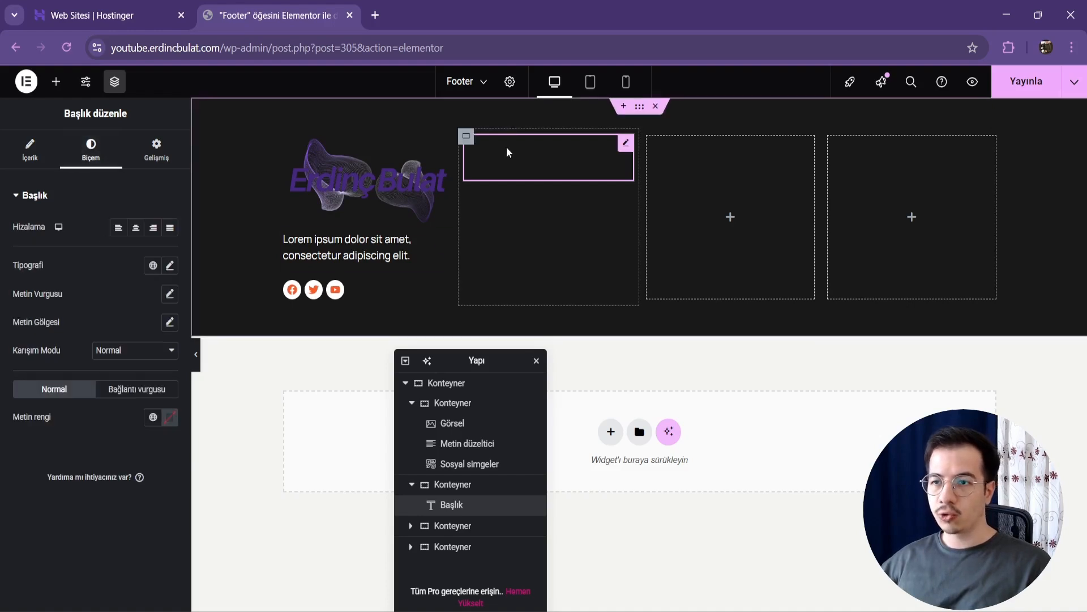
pyautogui.click(152, 418)
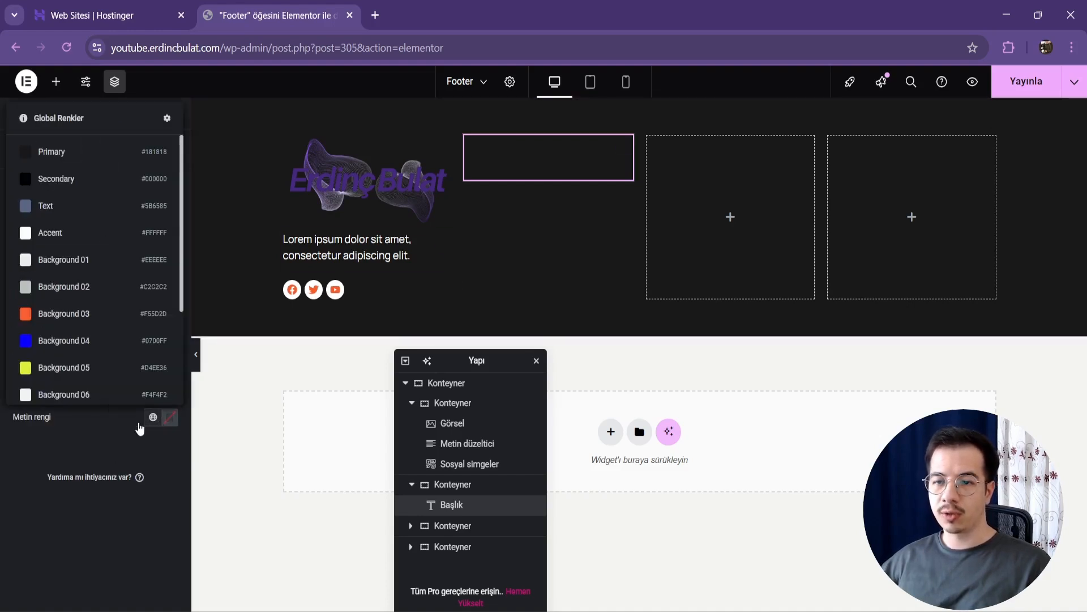
pyautogui.click(80, 231)
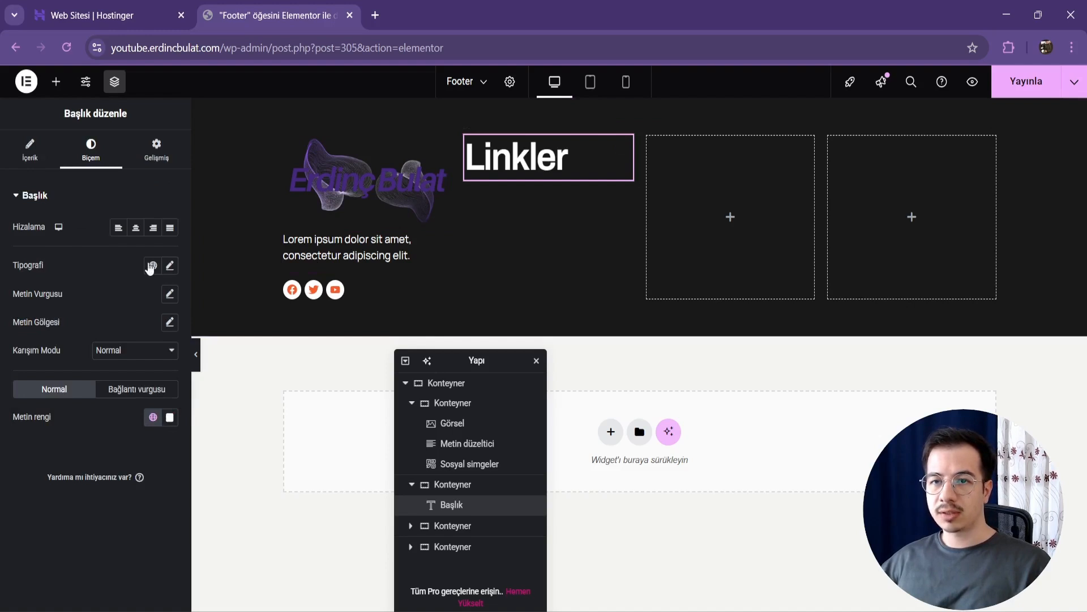
pyautogui.click(169, 266)
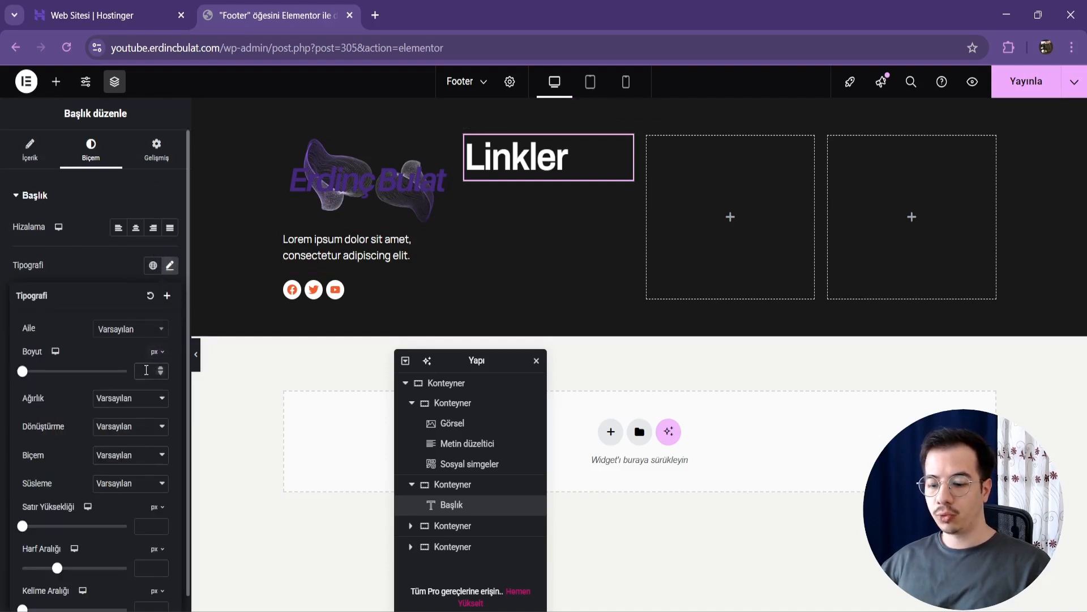
pyautogui.write('24')
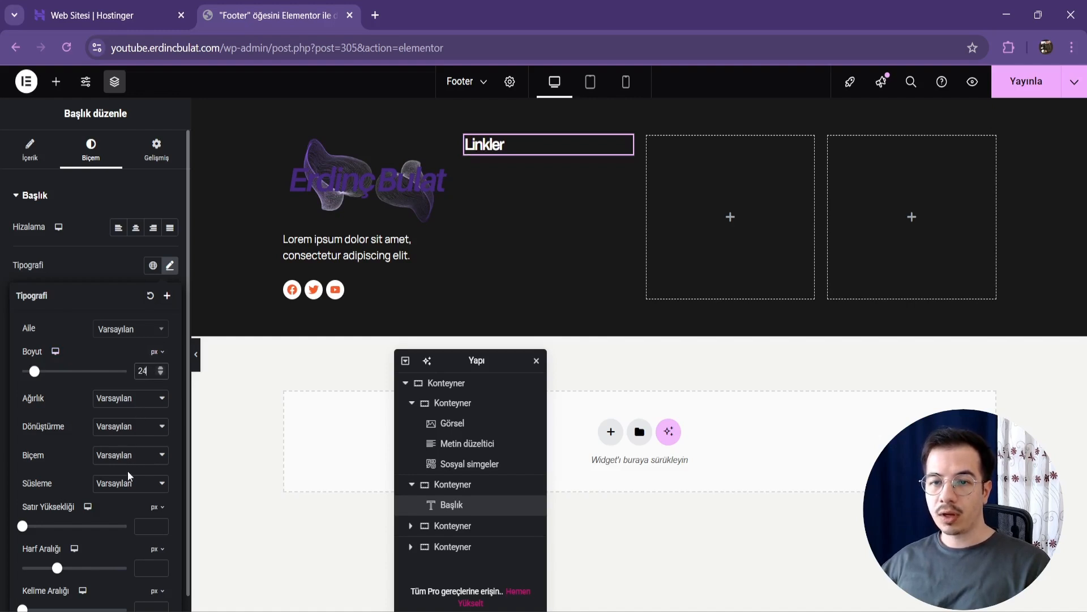
pyautogui.click(150, 285)
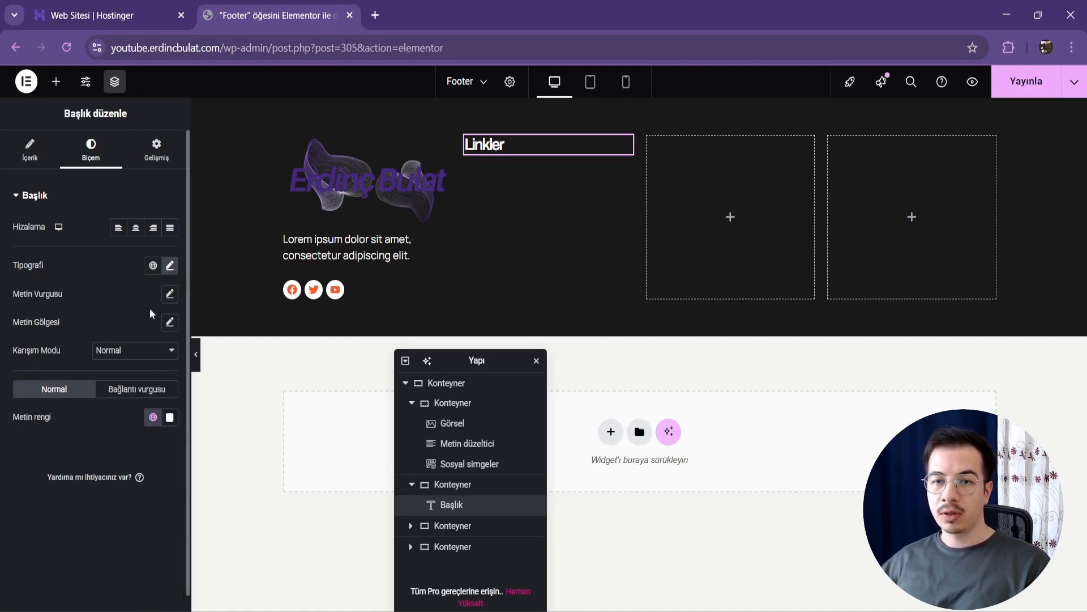
# Step: Try the global Background 03 color on the Linkler heading and restore the Accent color
pyautogui.click(153, 417)
pyautogui.click(88, 312)
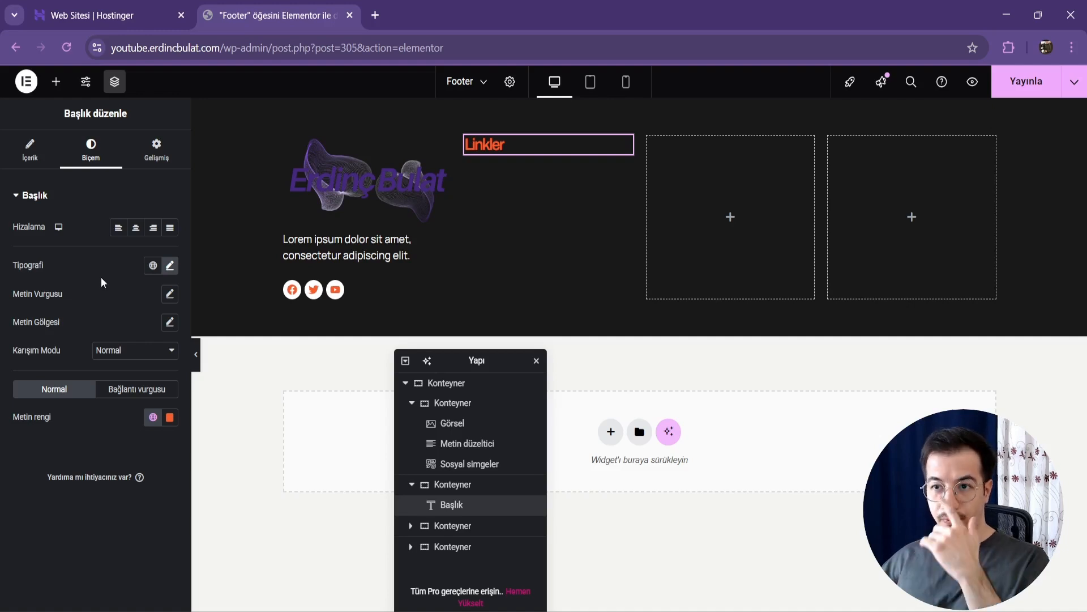
pyautogui.click(153, 418)
pyautogui.click(102, 235)
# Step: Set the Linkler heading's text decoration to Altı çizili
pyautogui.click(170, 265)
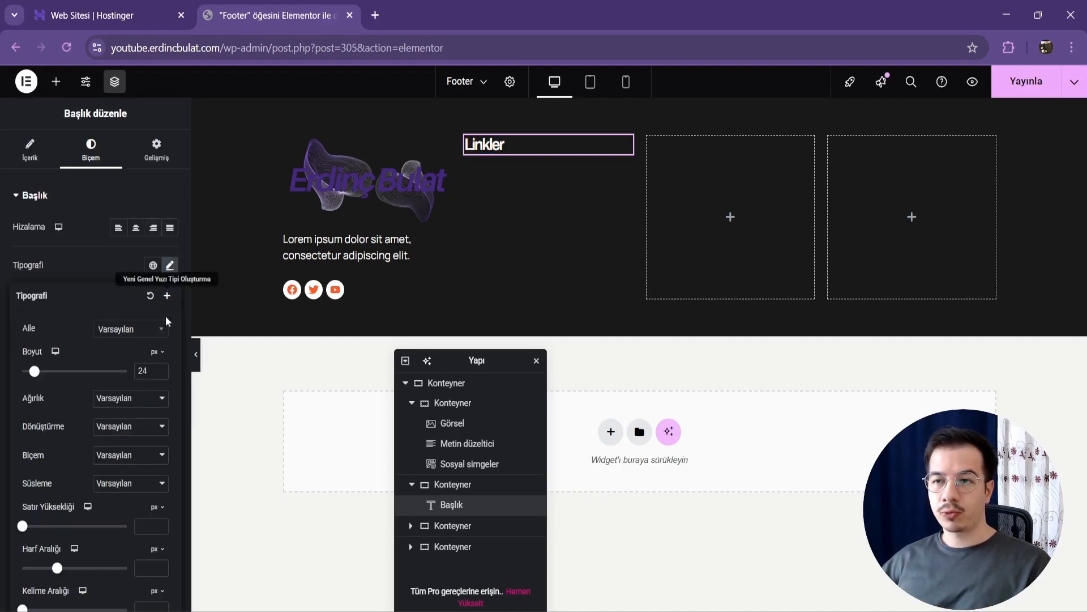
pyautogui.click(125, 484)
pyautogui.click(128, 520)
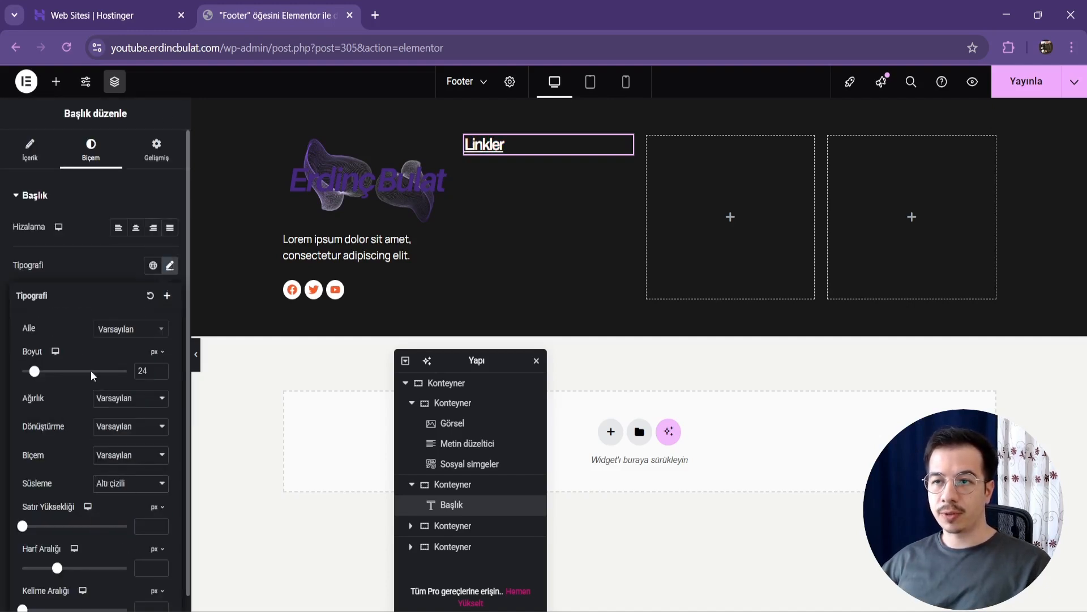
# Step: Add a Simge Listesi widget below the Linkler heading
pyautogui.click(56, 81)
pyautogui.write('simge')
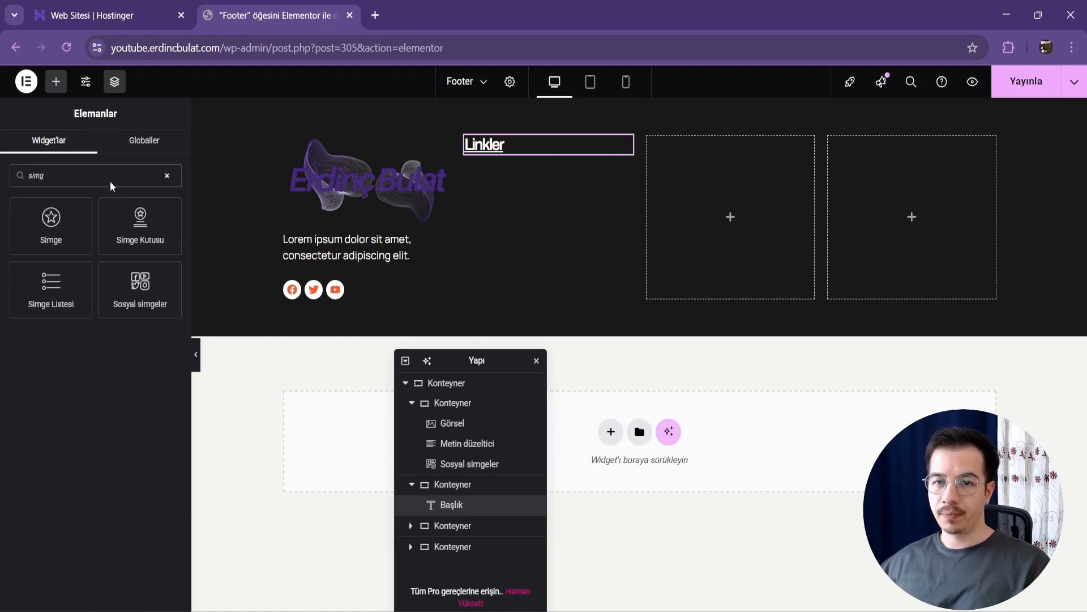
pyautogui.click(49, 291)
# Step: Remove the icon from the first list item and delete the other two list items
pyautogui.click(108, 275)
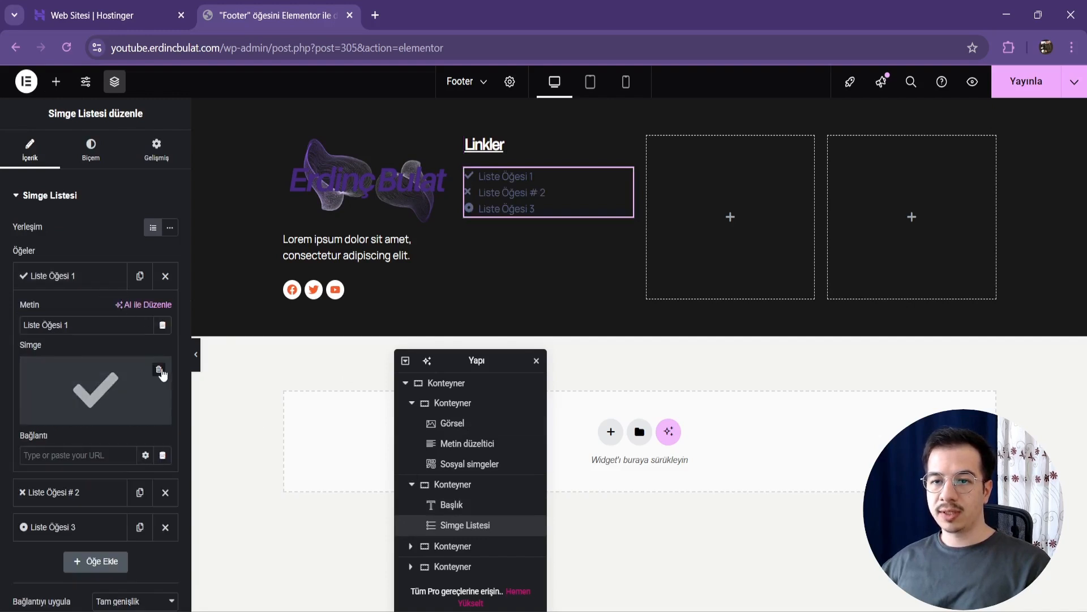
pyautogui.click(163, 371)
pyautogui.click(85, 276)
pyautogui.click(83, 286)
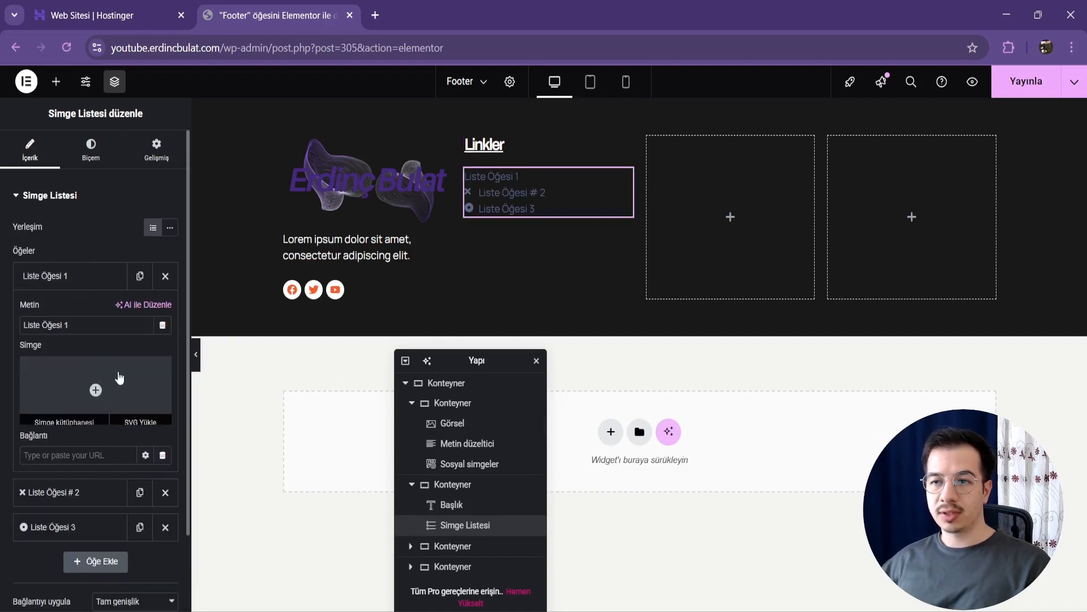
pyautogui.click(87, 276)
pyautogui.click(165, 311)
pyautogui.click(164, 321)
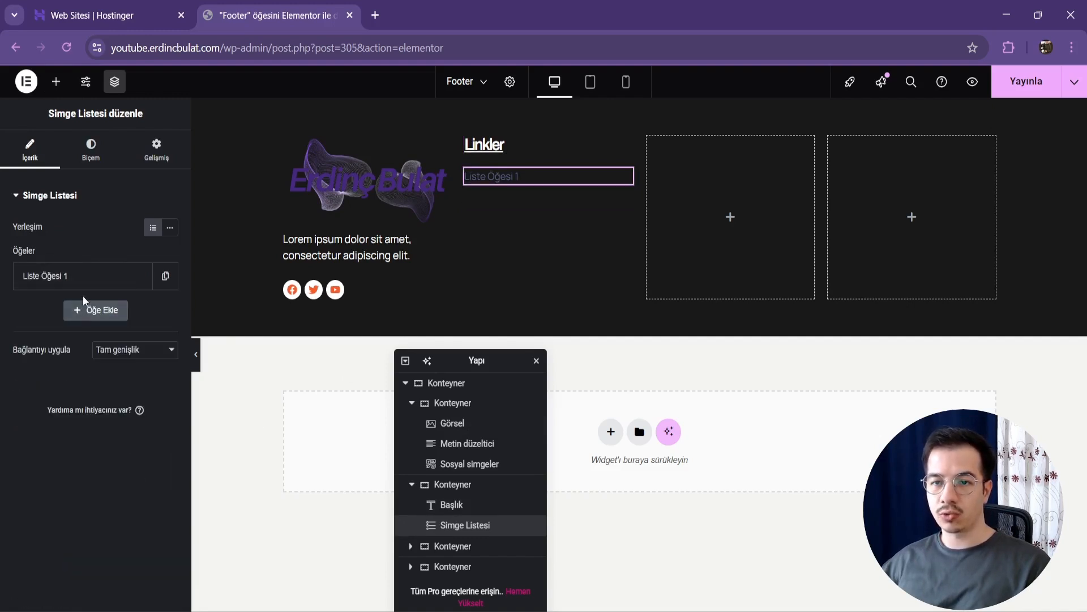
# Step: Change the remaining list item's text to "Hakkımızda" and duplicate the item three times
pyautogui.click(85, 280)
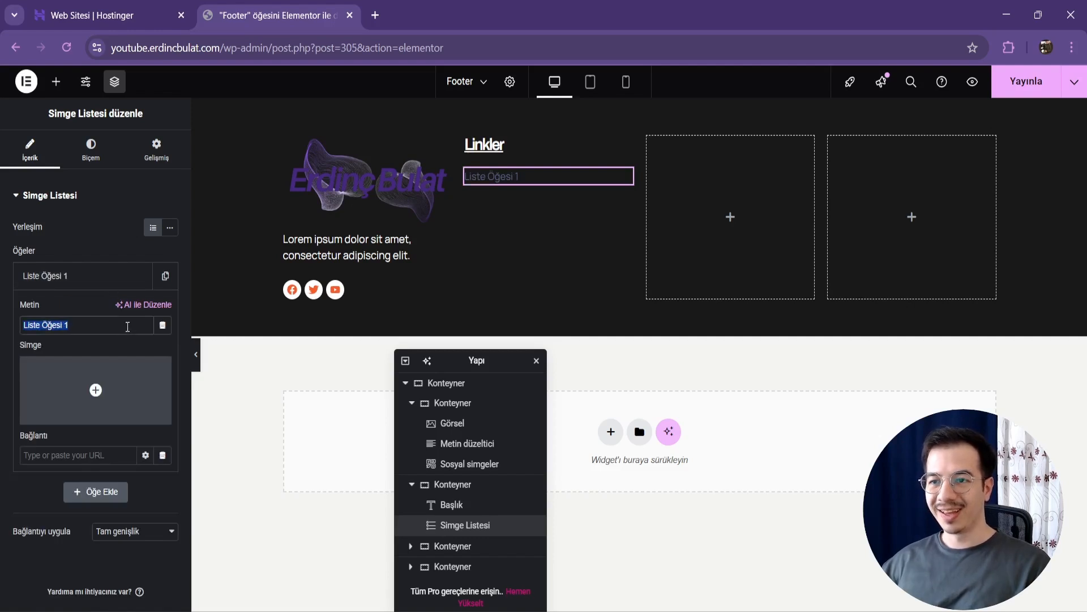
pyautogui.write('Hakkımızda')
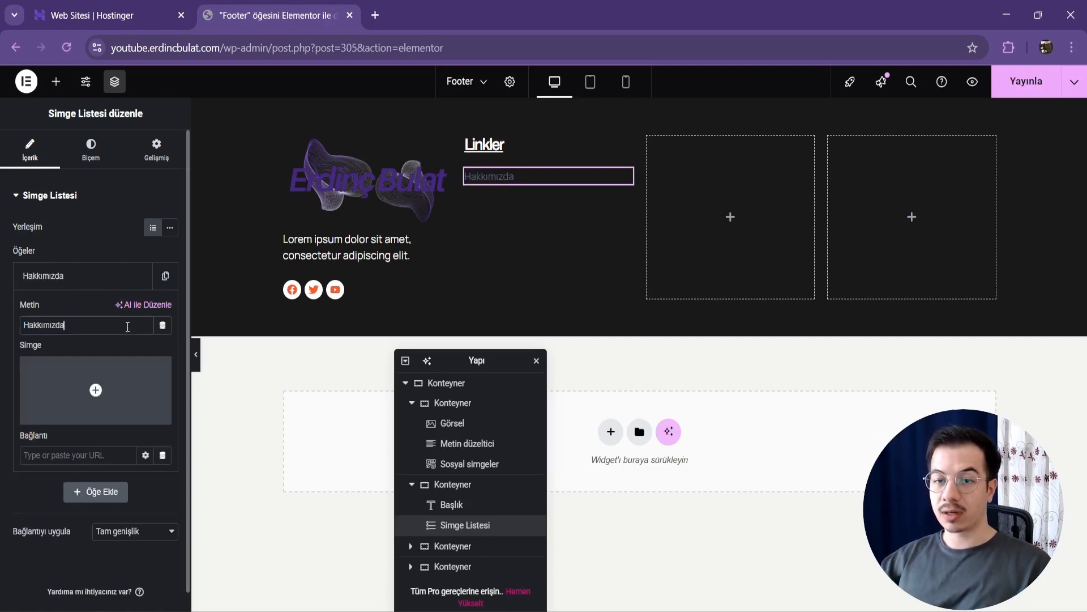
pyautogui.click(128, 276)
pyautogui.click(140, 276)
pyautogui.click(139, 277)
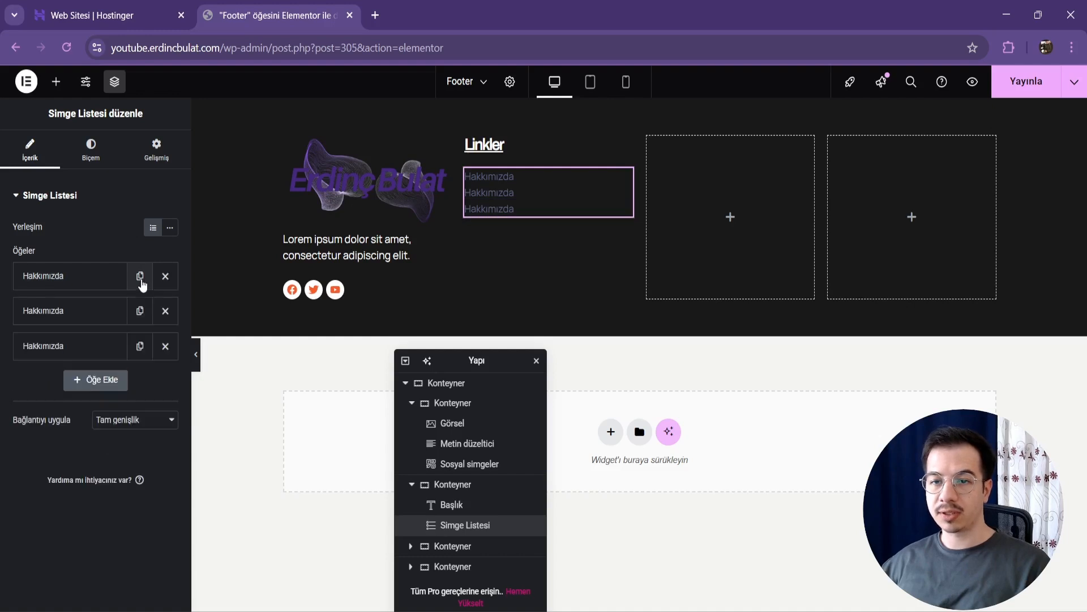
pyautogui.click(140, 278)
# Step: Change the second list item's text to "Hizmetlerimiz"
pyautogui.click(76, 311)
pyautogui.click(80, 363)
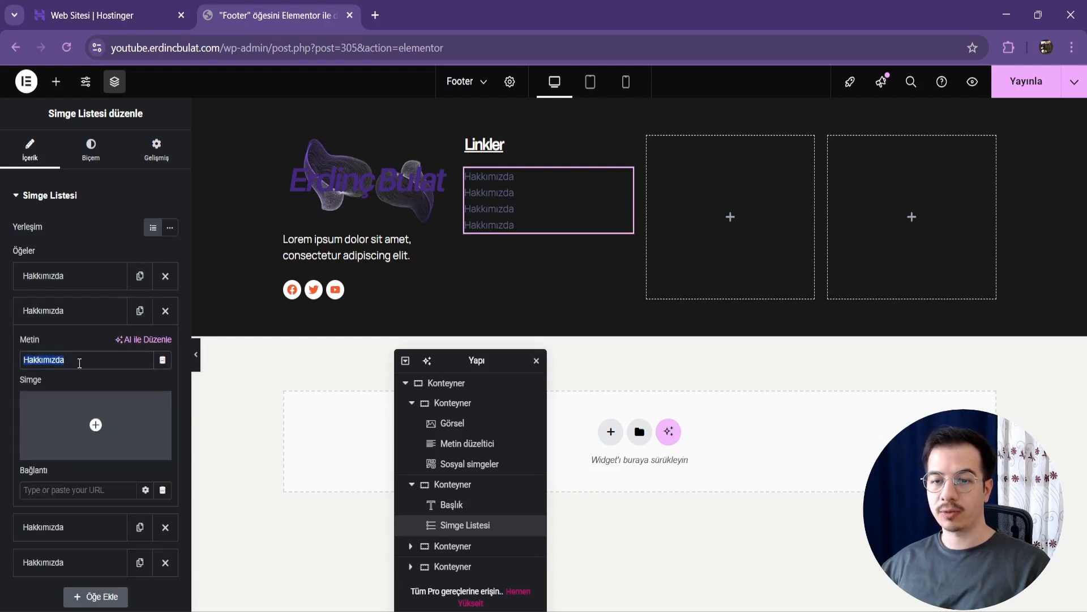
pyautogui.write('Hizmetlerimiz')
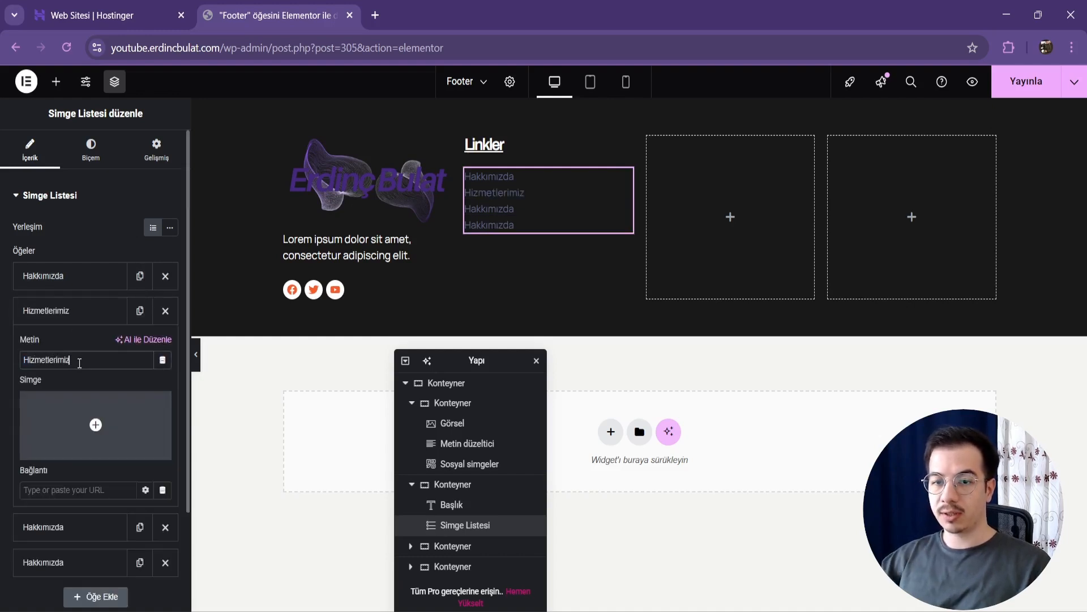
pyautogui.click(73, 310)
# Step: Change the third list item's text to "Blog"
pyautogui.click(72, 346)
pyautogui.doubleClick(85, 389)
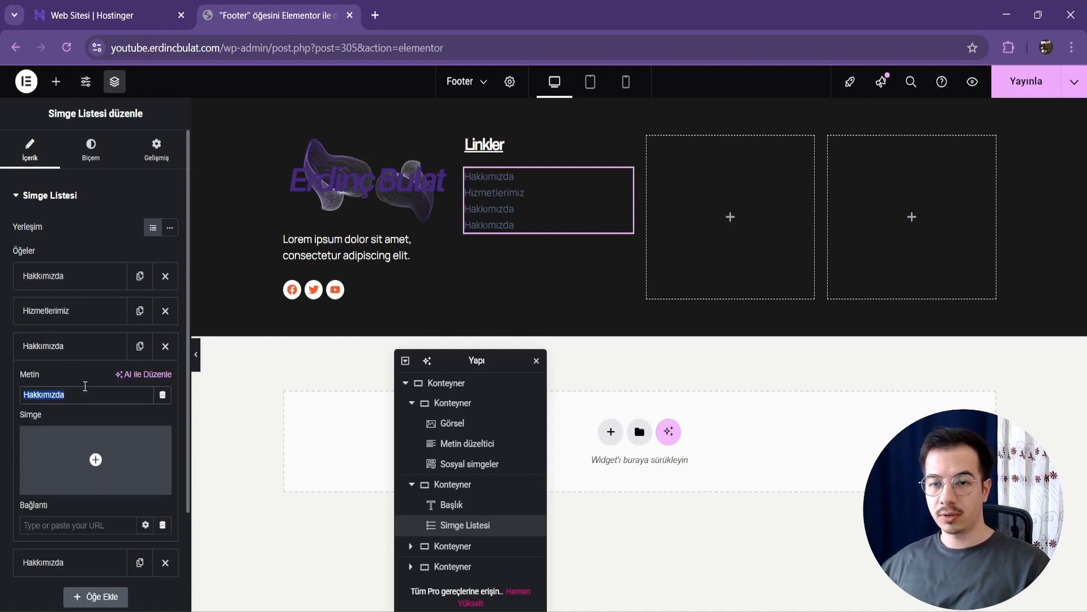
pyautogui.write('Blog')
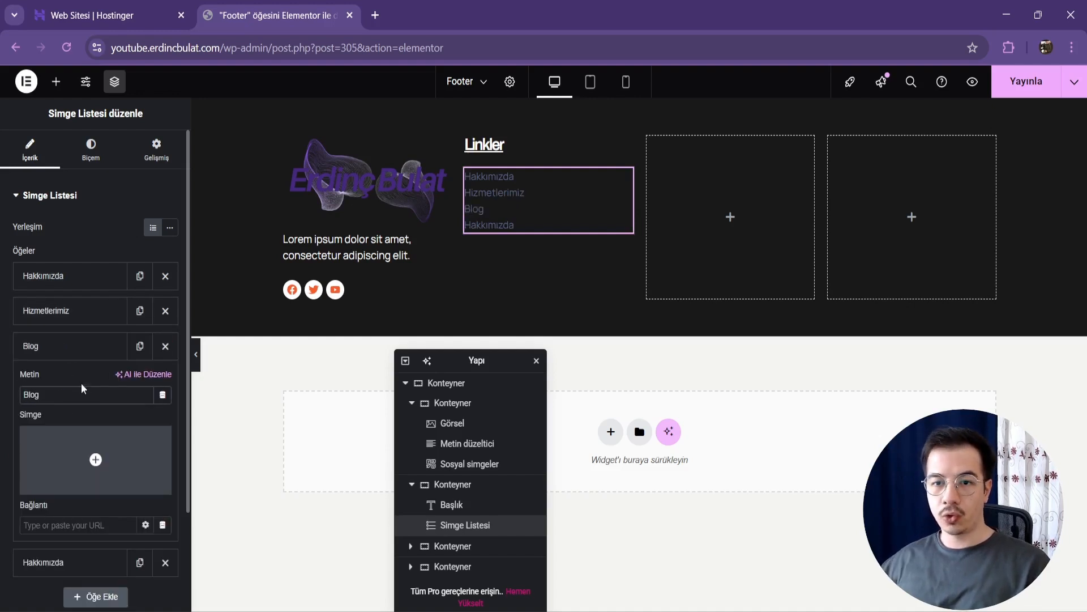
# Step: Change the fourth list item's text to "İletişim"
pyautogui.click(73, 310)
pyautogui.click(73, 312)
pyautogui.click(72, 381)
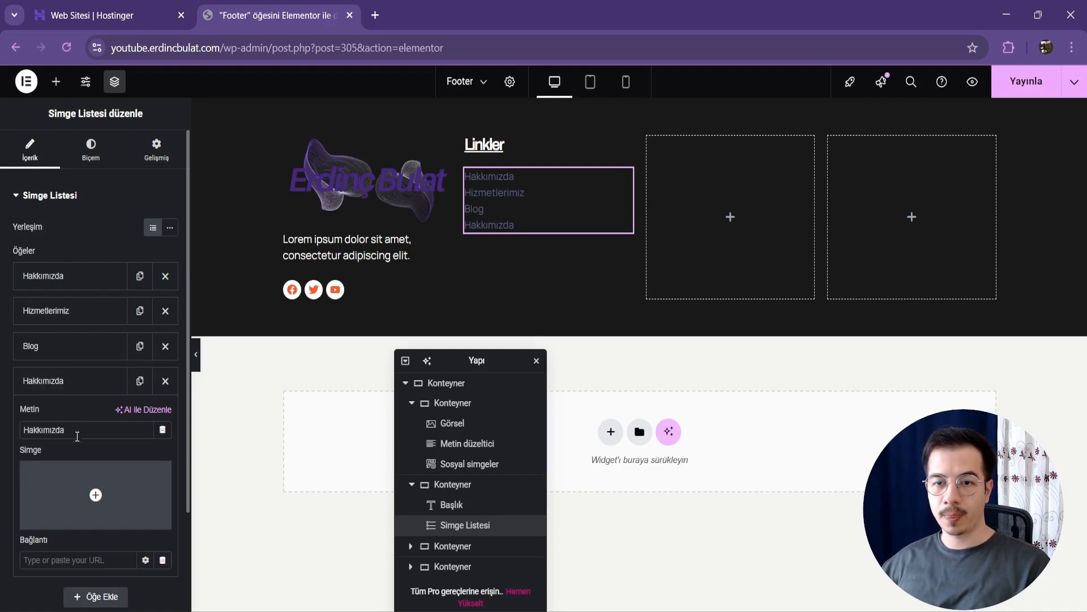
pyautogui.doubleClick(78, 431)
pyautogui.write('İletişi')
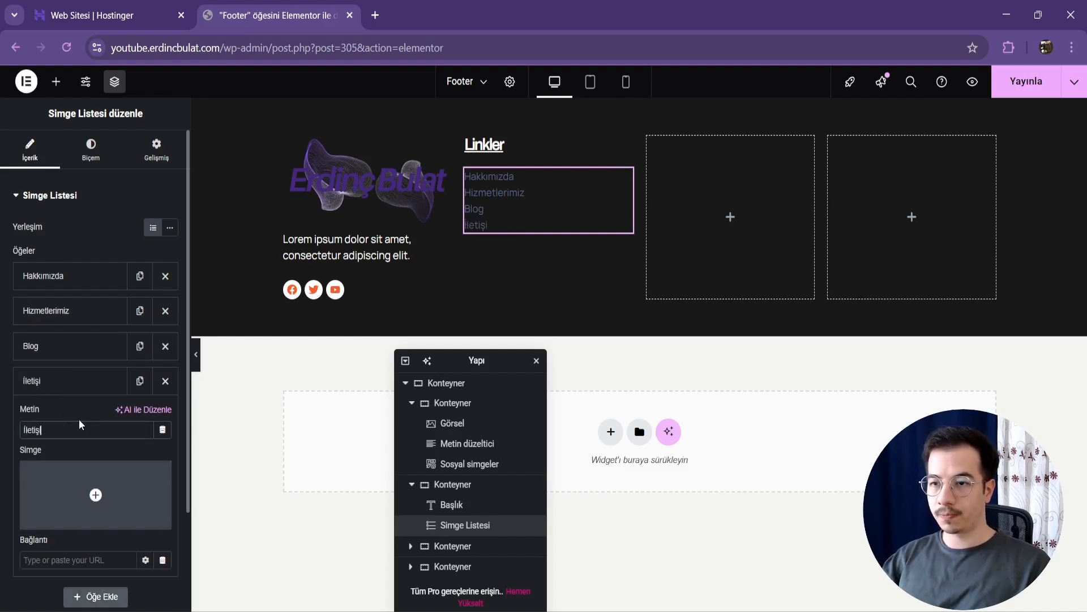
pyautogui.write('m')
pyautogui.click(81, 564)
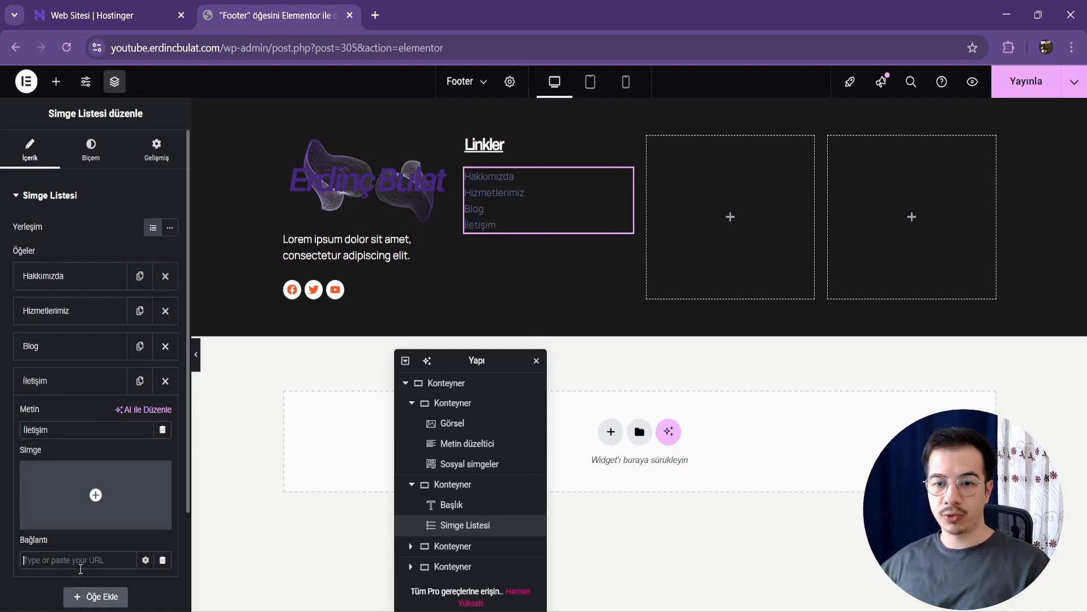
# Step: Set the spacing between the link list's items to 12 px
pyautogui.click(90, 150)
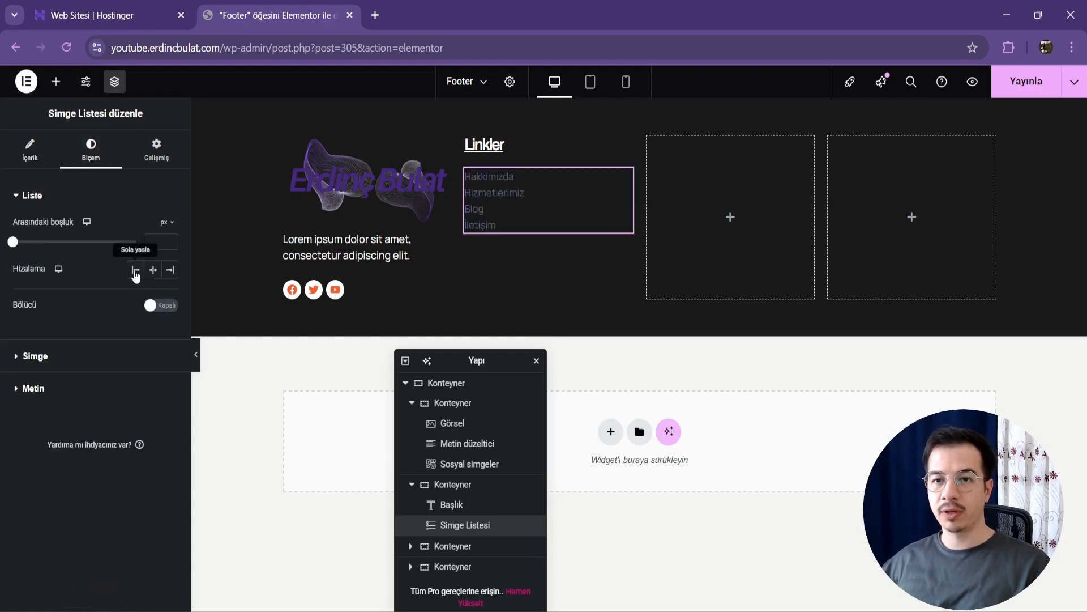
pyautogui.write('14')
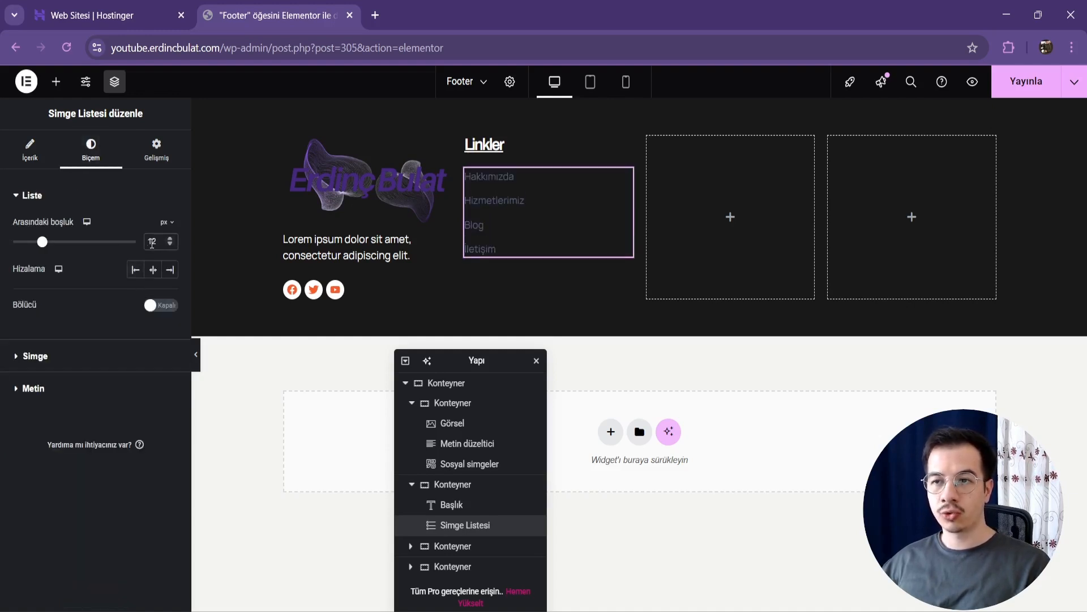
pyautogui.click(51, 357)
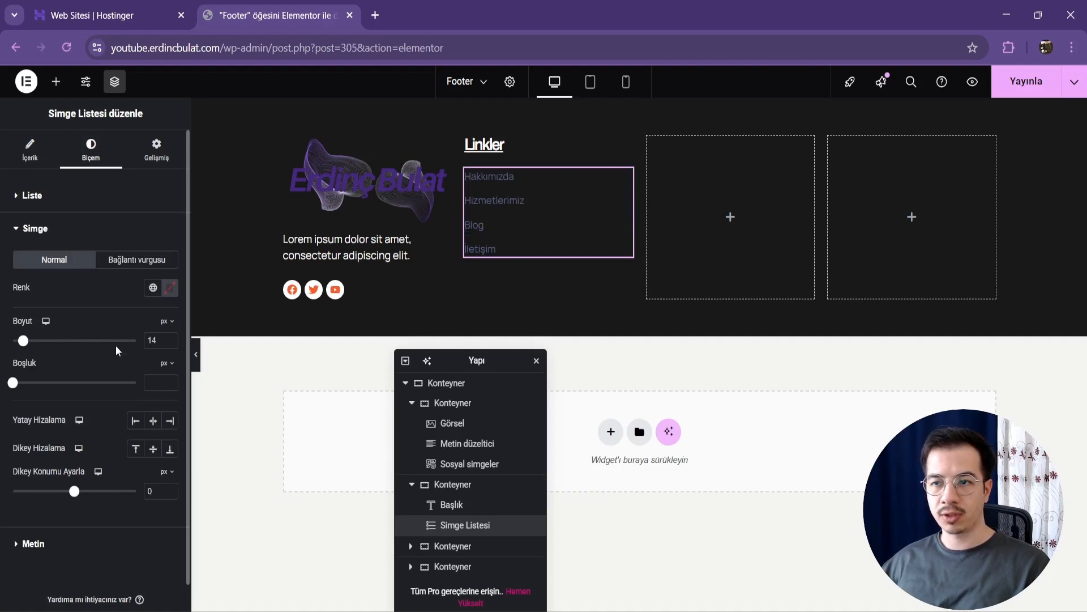
# Step: Set the font size of the link list's text to 16 px
pyautogui.click(33, 543)
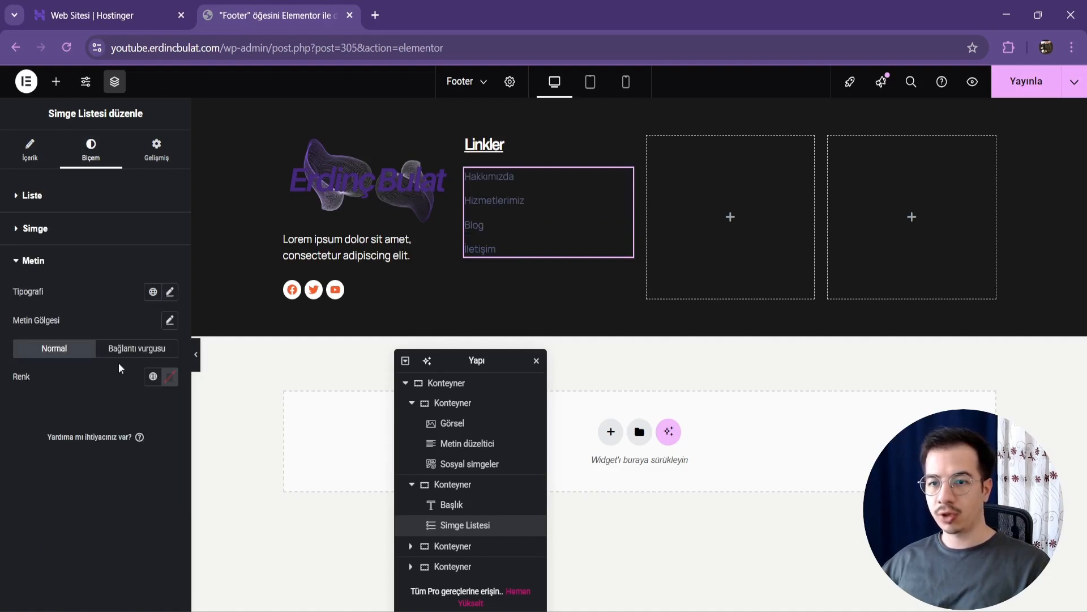
pyautogui.click(168, 292)
pyautogui.write('16')
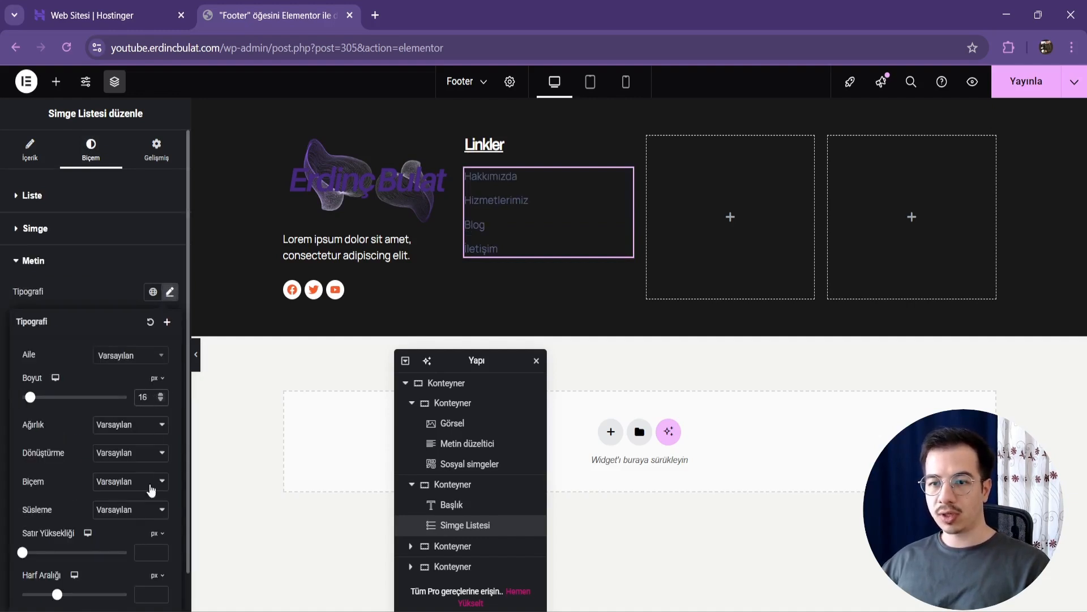
pyautogui.click(1, 339)
# Step: Set the link list's normal text color to the global Accent color and its hover color to Background 03
pyautogui.click(157, 378)
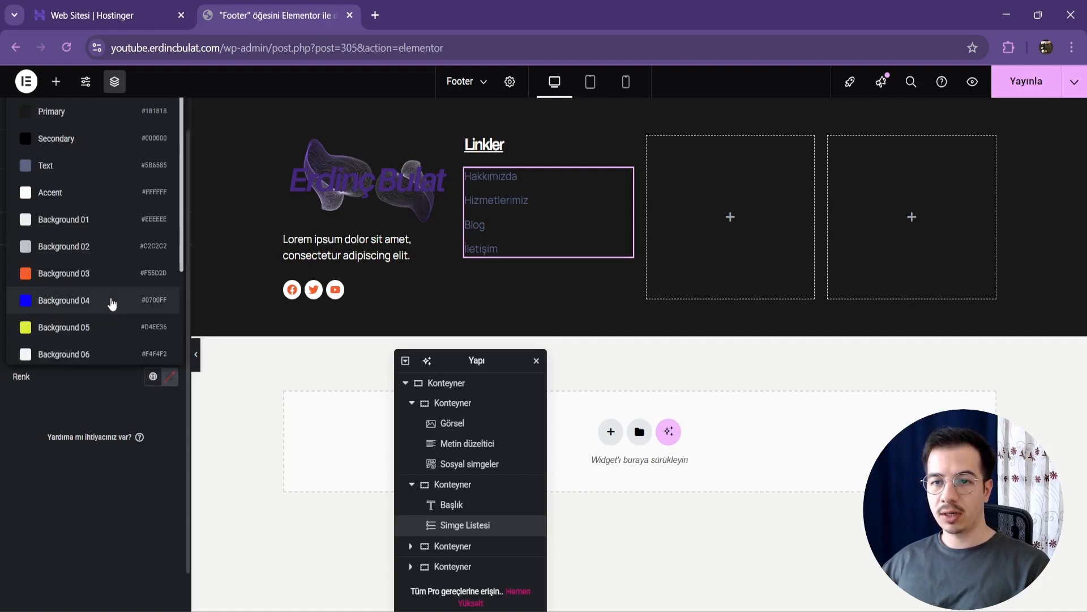
pyautogui.click(89, 198)
pyautogui.click(127, 356)
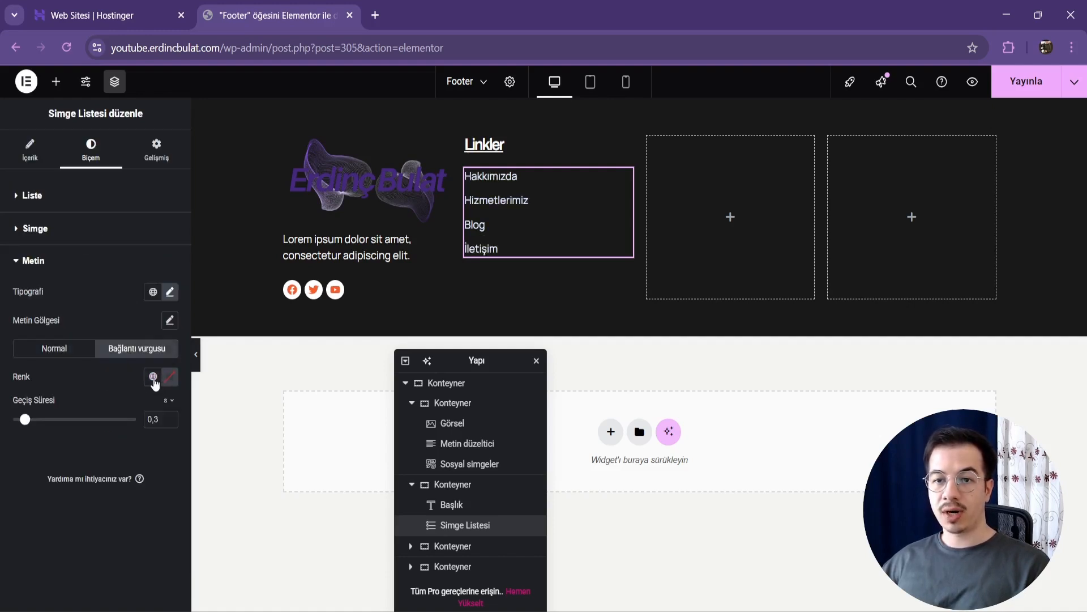
pyautogui.click(153, 377)
pyautogui.click(85, 279)
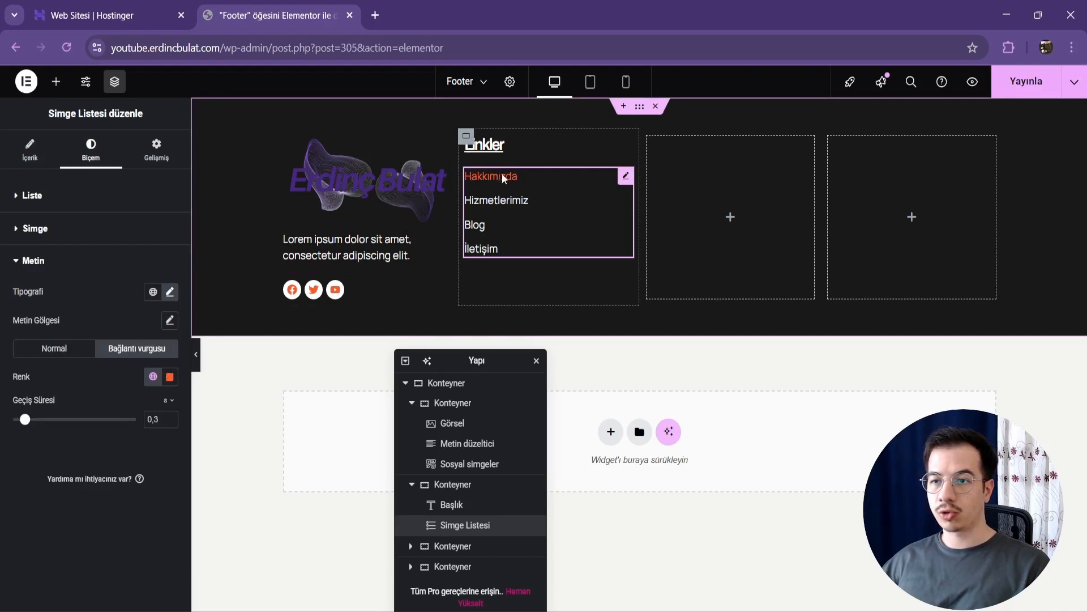
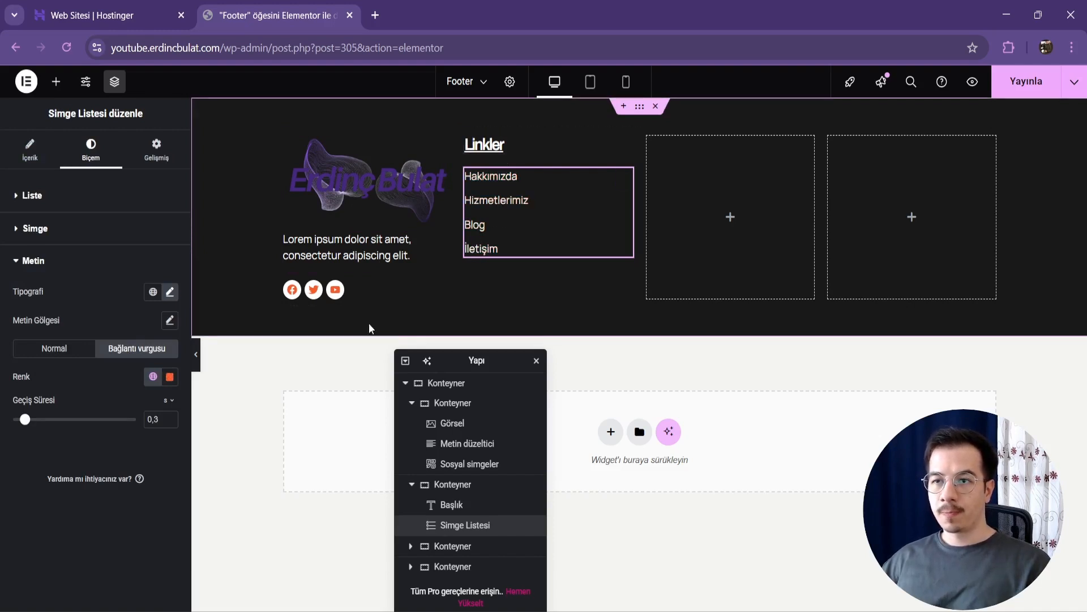
# Step: Set the font size of the "Linkler" heading to 20 px for the tablet view
pyautogui.click(412, 403)
pyautogui.click(412, 424)
pyautogui.click(442, 423)
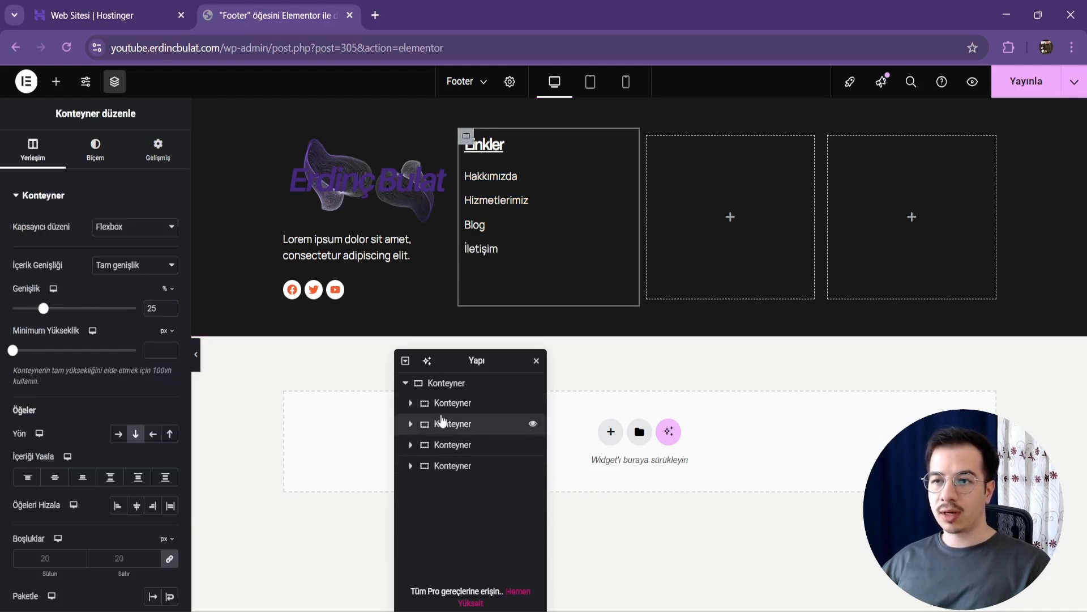
pyautogui.click(587, 91)
pyautogui.click(578, 159)
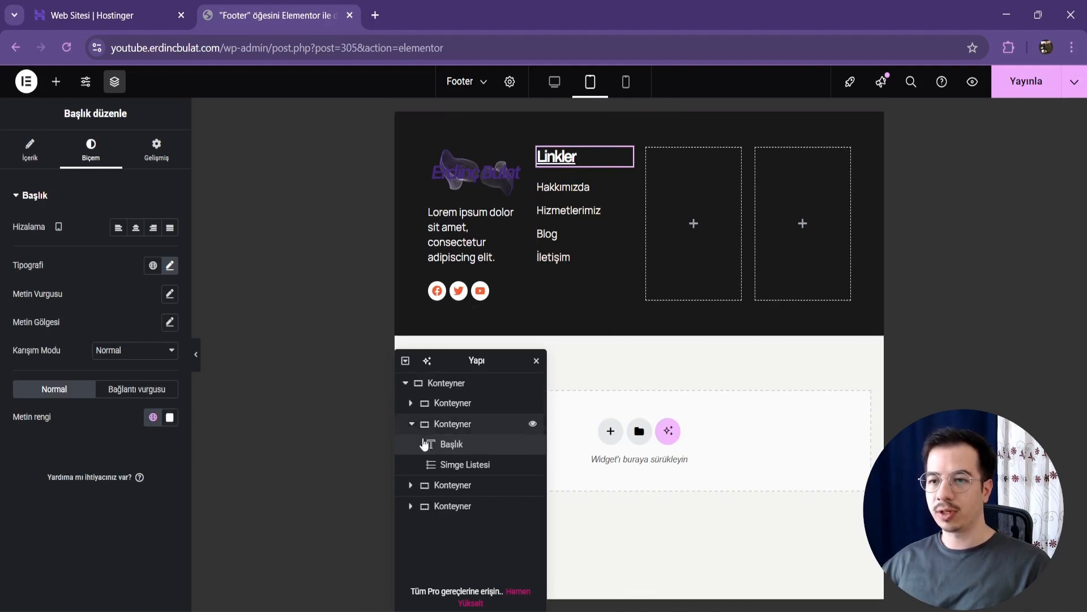
pyautogui.click(170, 266)
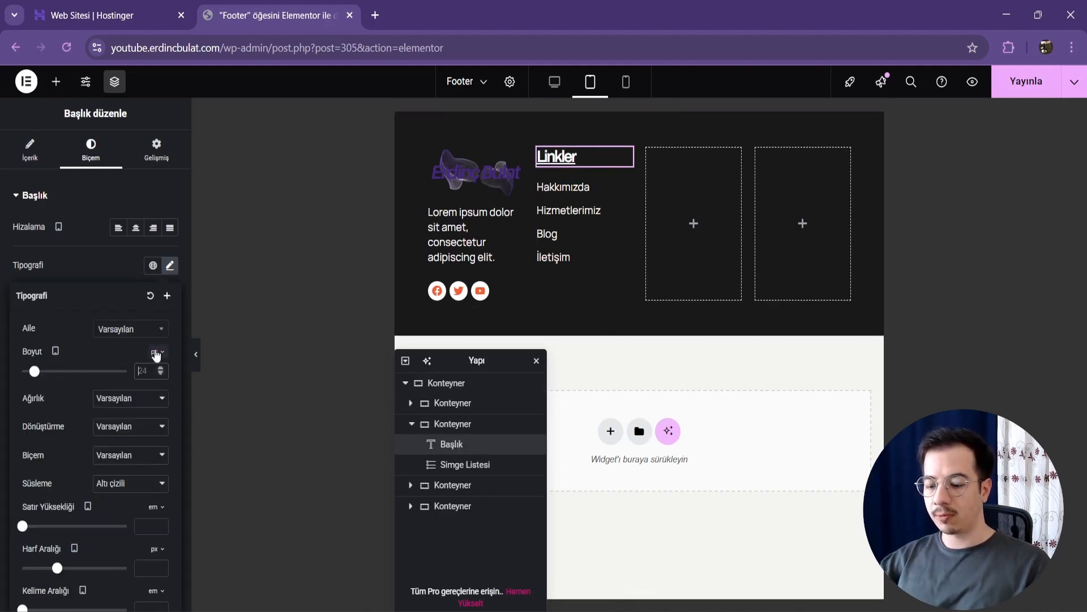
pyautogui.write('20')
# Step: Set the link list's text size to 14 px for tablet and check the footer's mobile layout
pyautogui.click(585, 236)
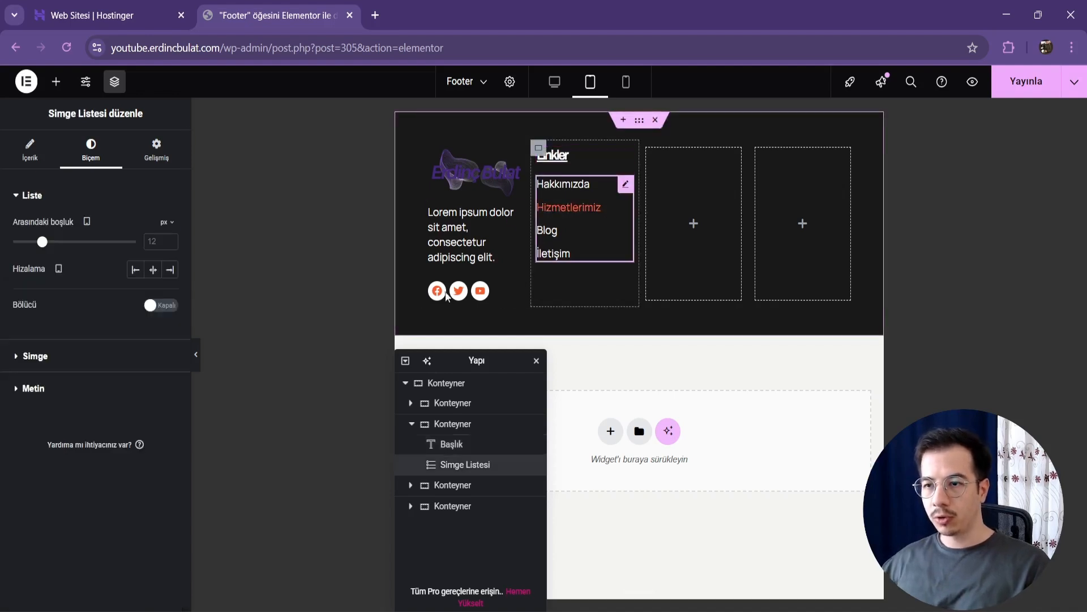
pyautogui.click(97, 389)
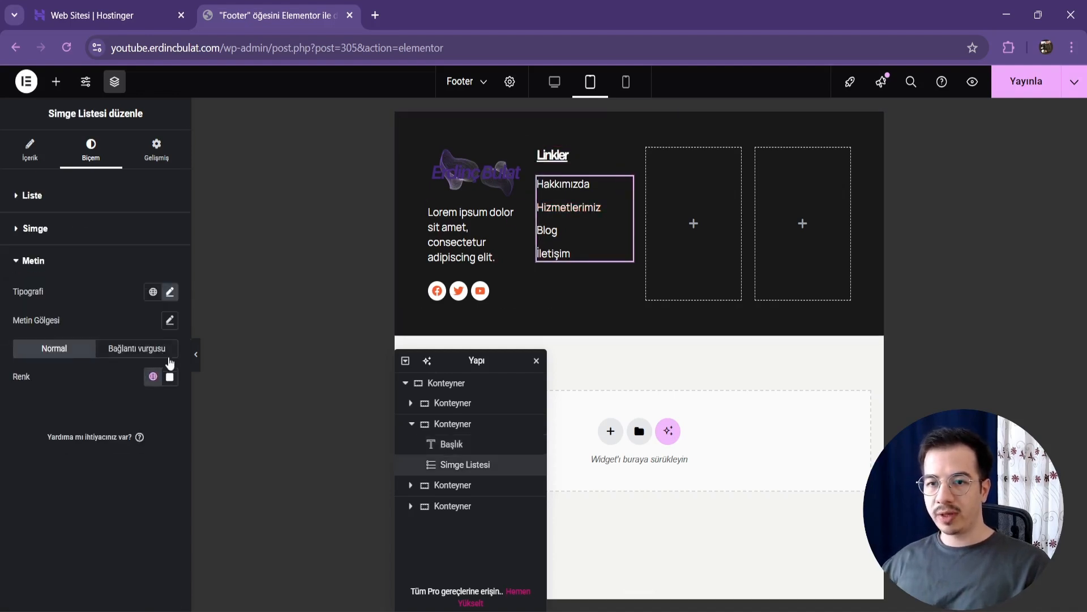
pyautogui.click(170, 292)
pyautogui.write('14')
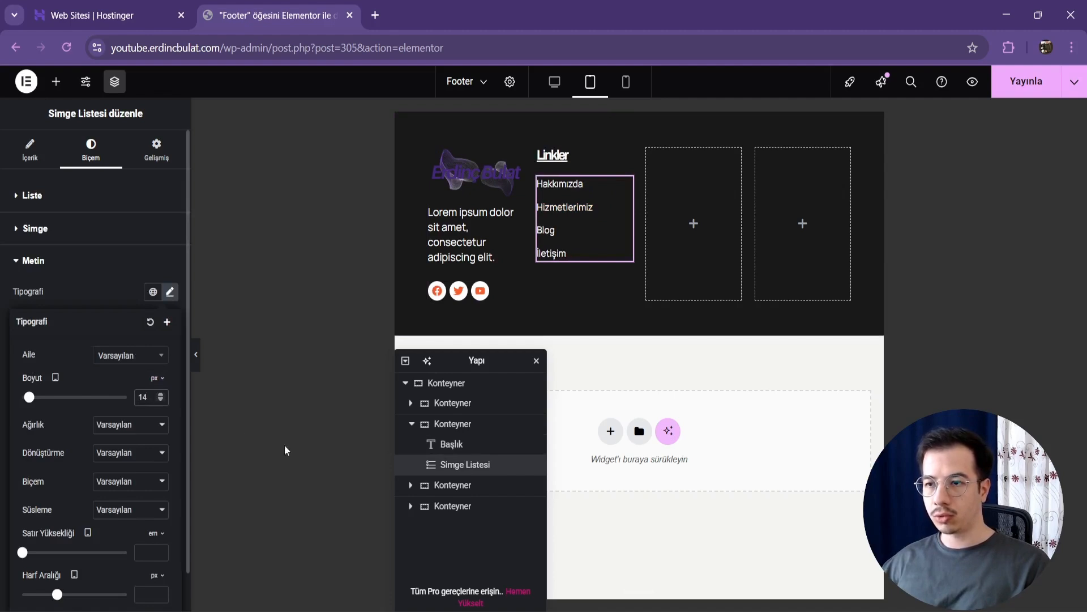
pyautogui.click(626, 81)
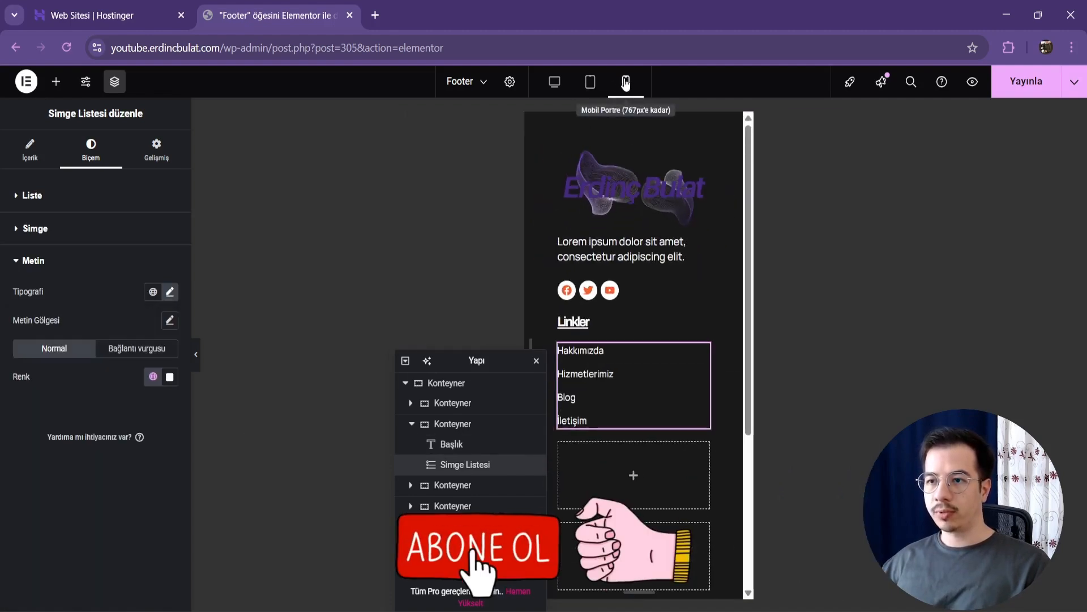
# Step: Duplicate the "Linkler" column container twice in the desktop view
pyautogui.click(554, 81)
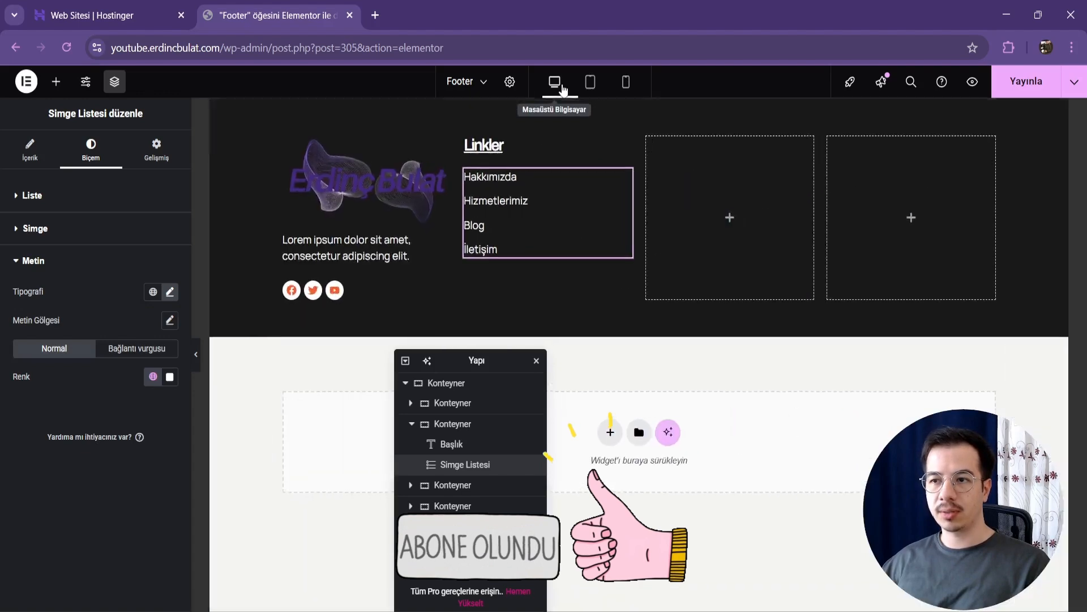
pyautogui.click(448, 425)
pyautogui.hotkey('ctrl', 'd')
pyautogui.hotkey('ctrl', 'd')
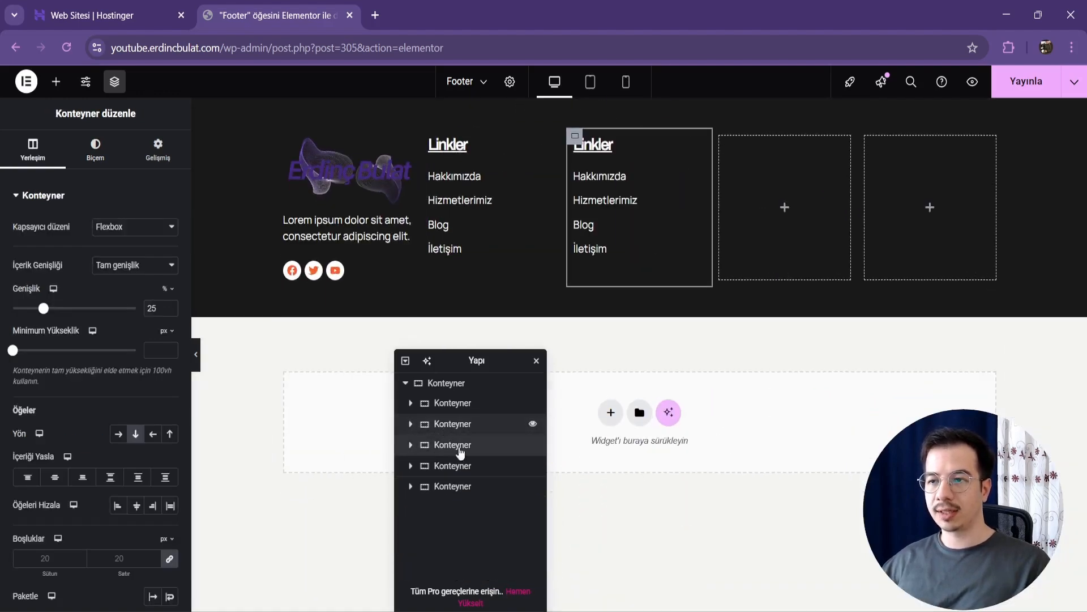
# Step: Delete the two empty column containers at the end of the footer
pyautogui.click(464, 508)
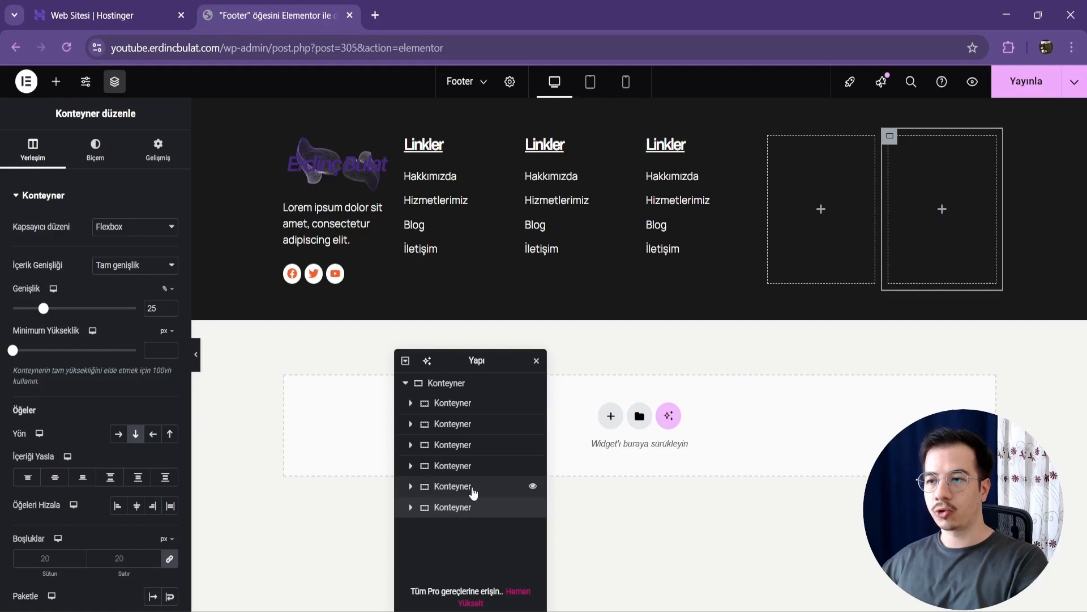
pyautogui.click(481, 492)
pyautogui.rightClick(478, 509)
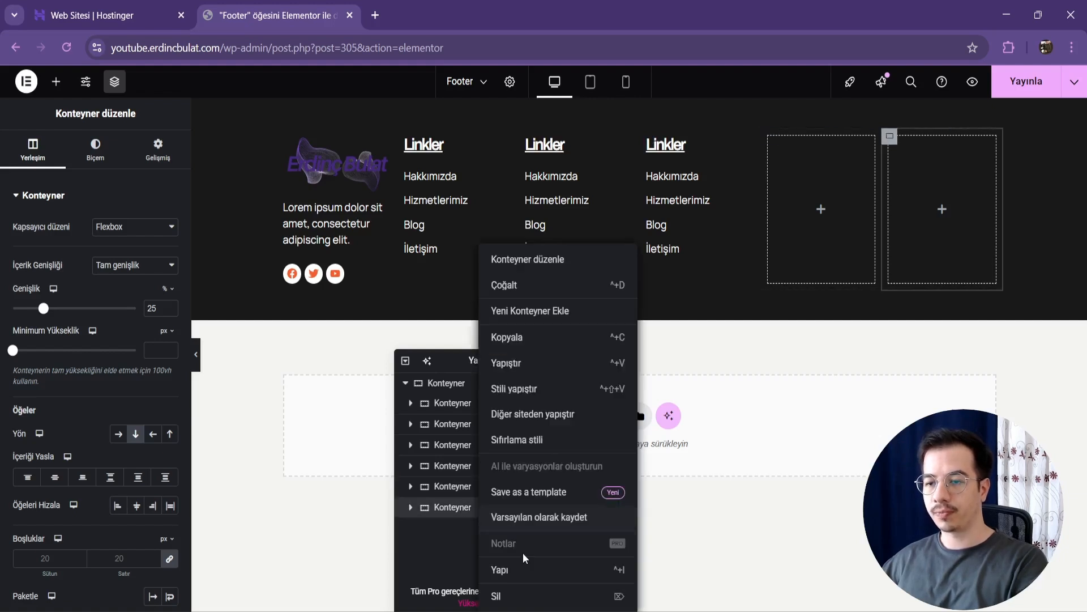
pyautogui.click(517, 597)
pyautogui.click(479, 493)
pyautogui.press('Delete')
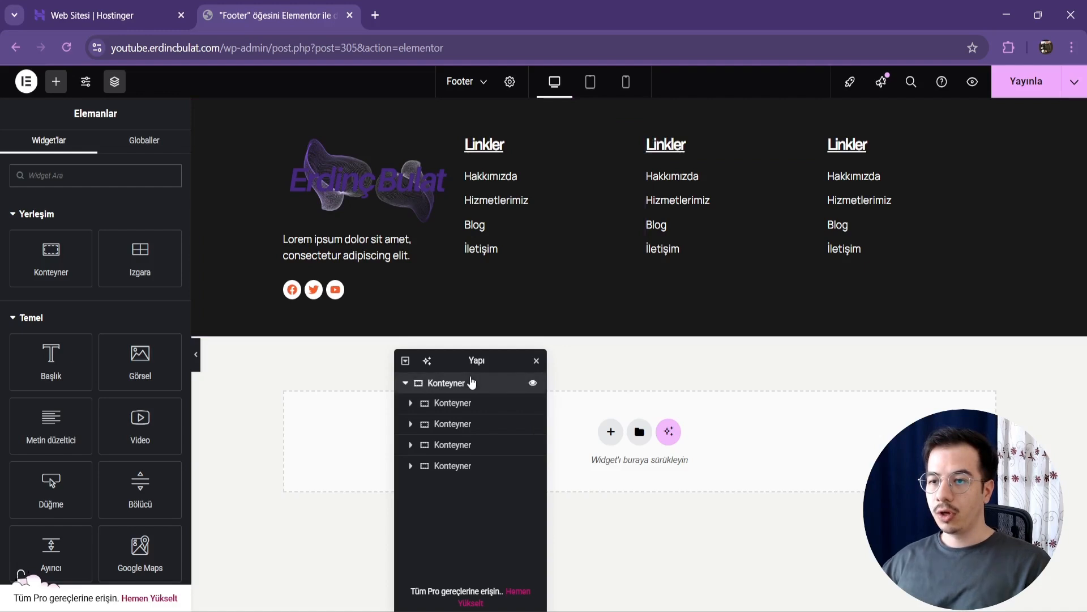
# Step: Set the parent footer container's linked column and row gaps to 30 px
pyautogui.click(471, 382)
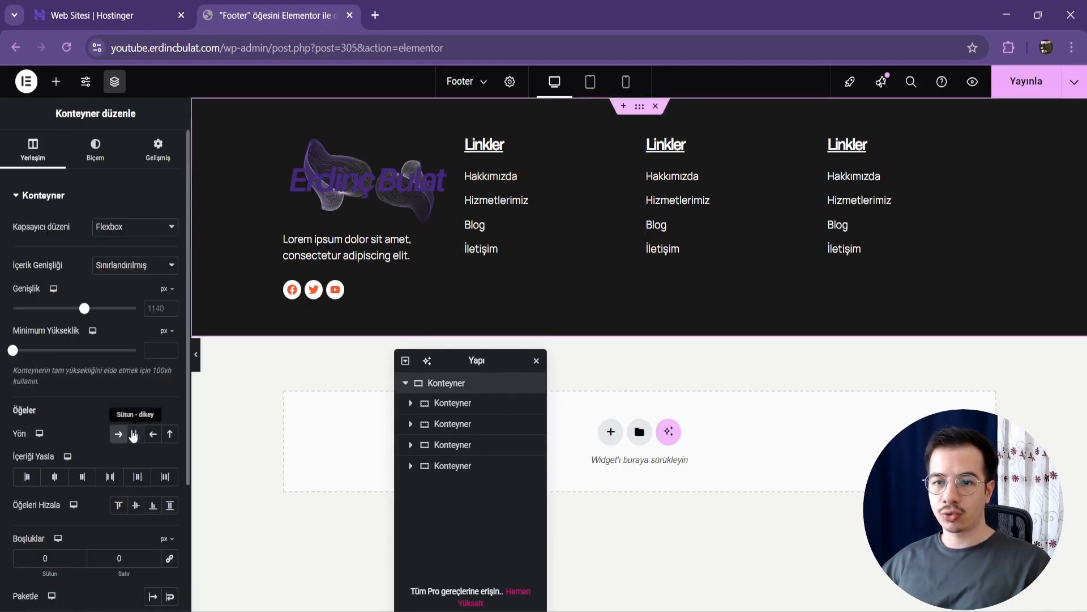
pyautogui.click(33, 149)
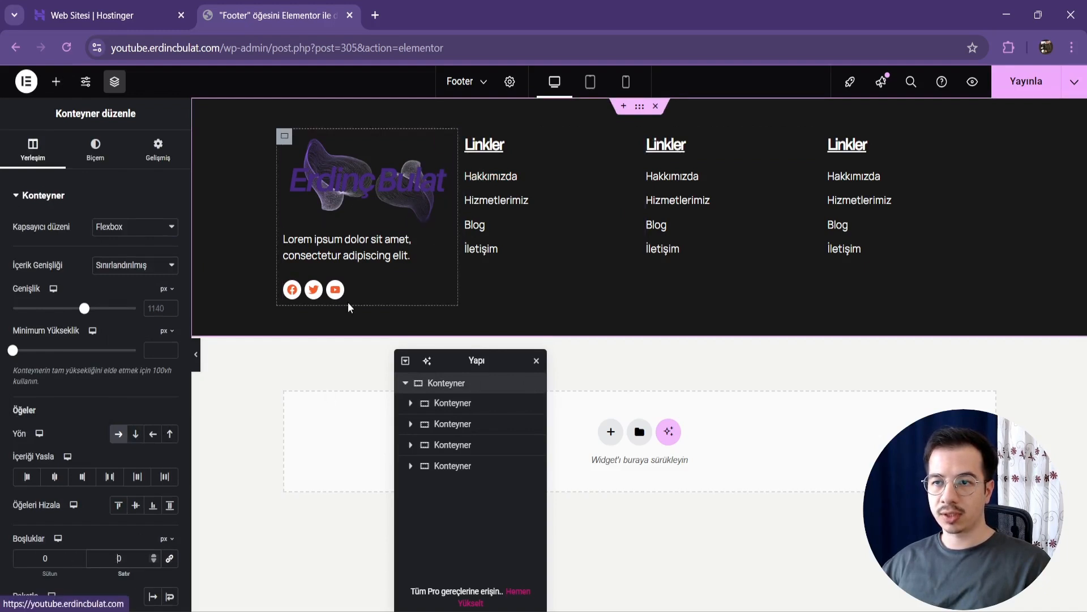
pyautogui.click(453, 403)
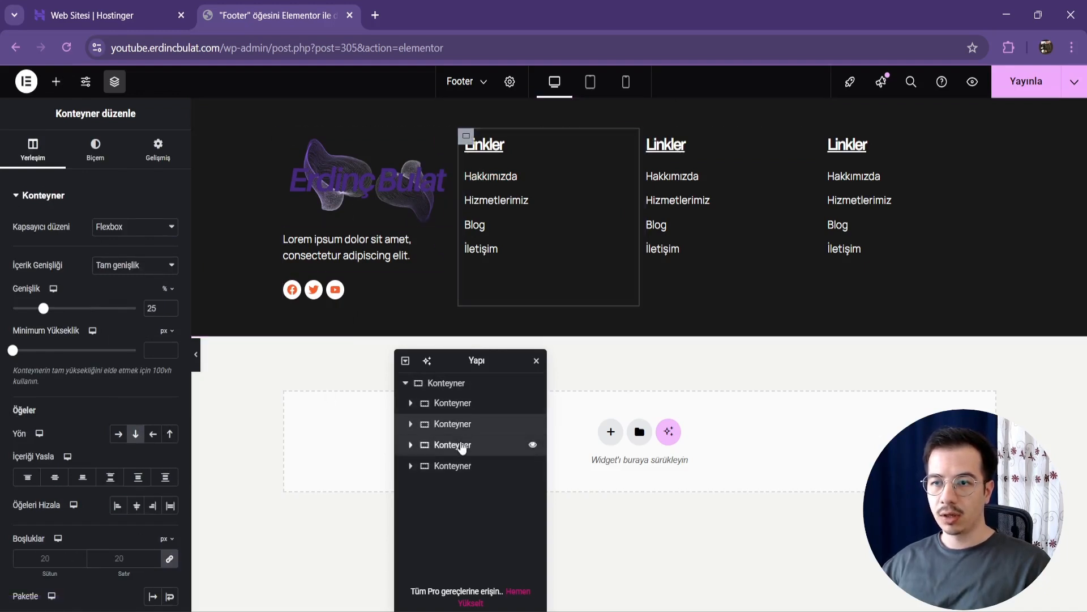
pyautogui.click(469, 385)
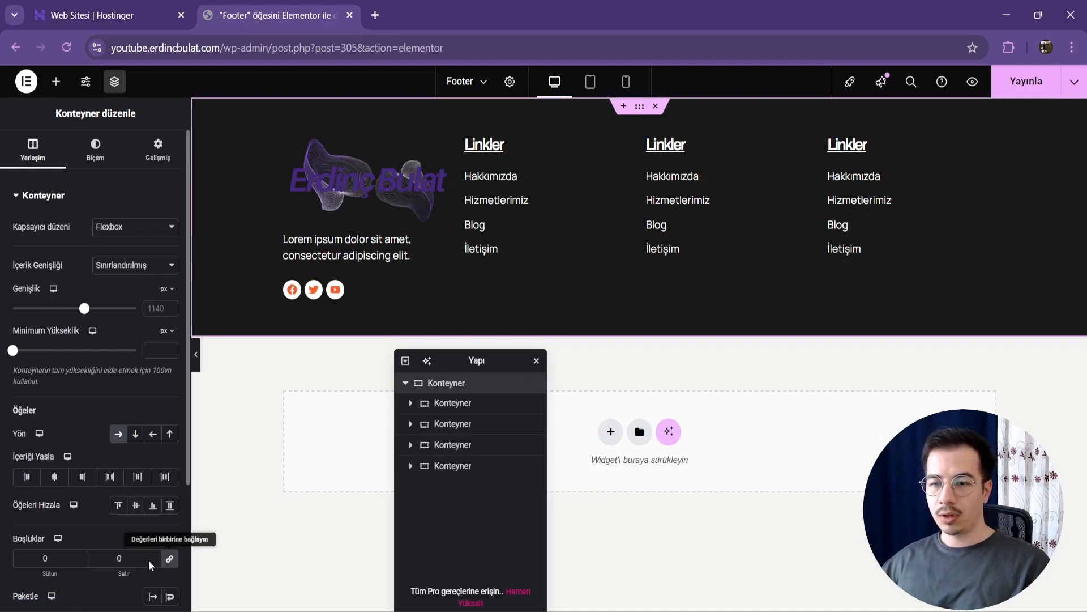
pyautogui.click(111, 559)
pyautogui.write('5')
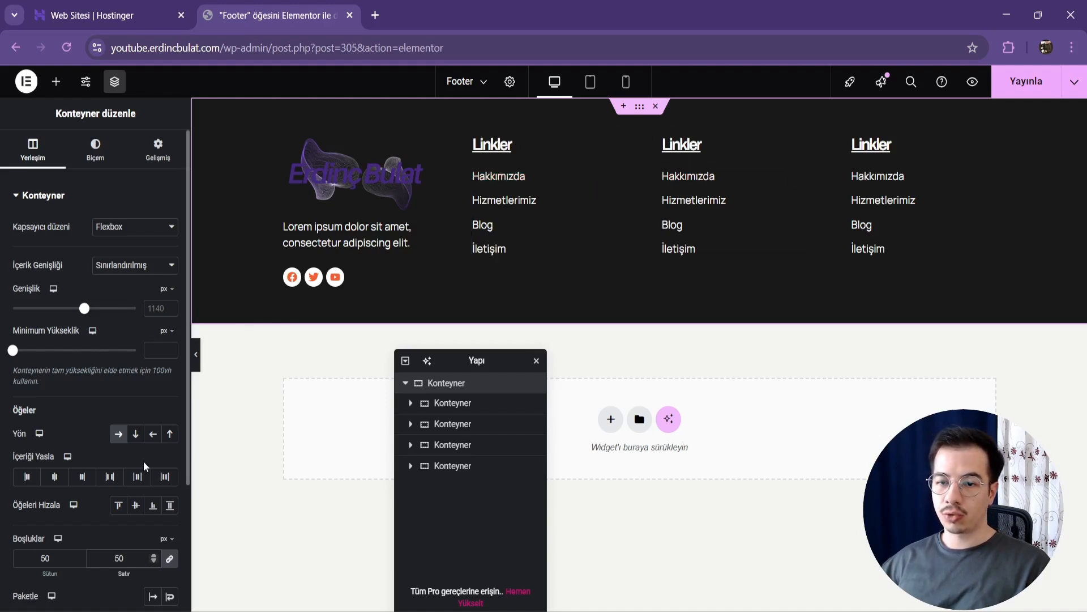
pyautogui.press('BackSpace')
pyautogui.press('BackSpace')
pyautogui.write('30')
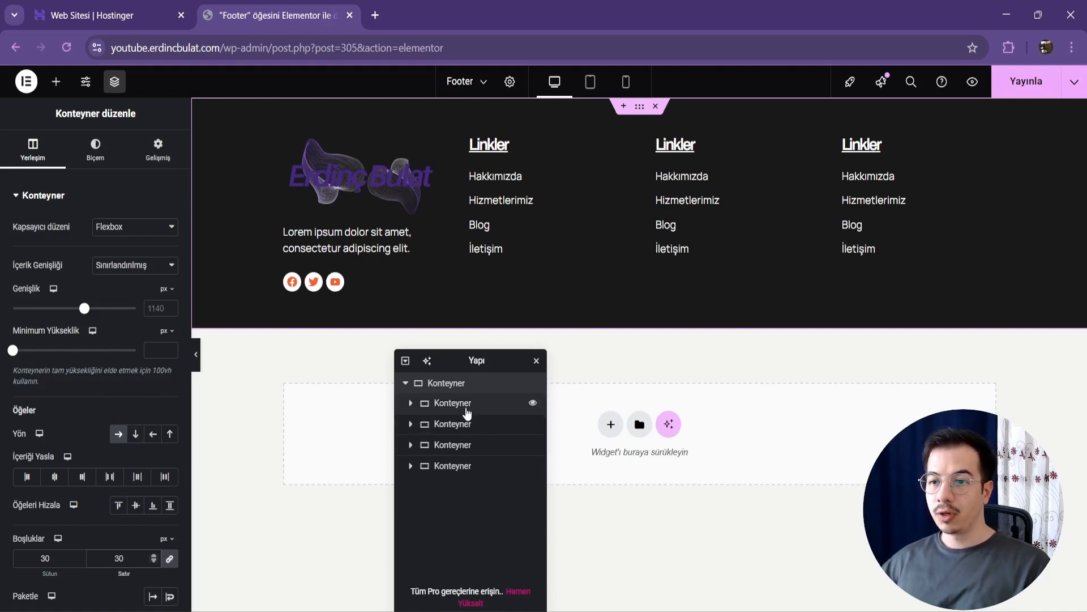
# Step: Change the third footer column's heading to "Hizmetlerimiz"
pyautogui.click(675, 145)
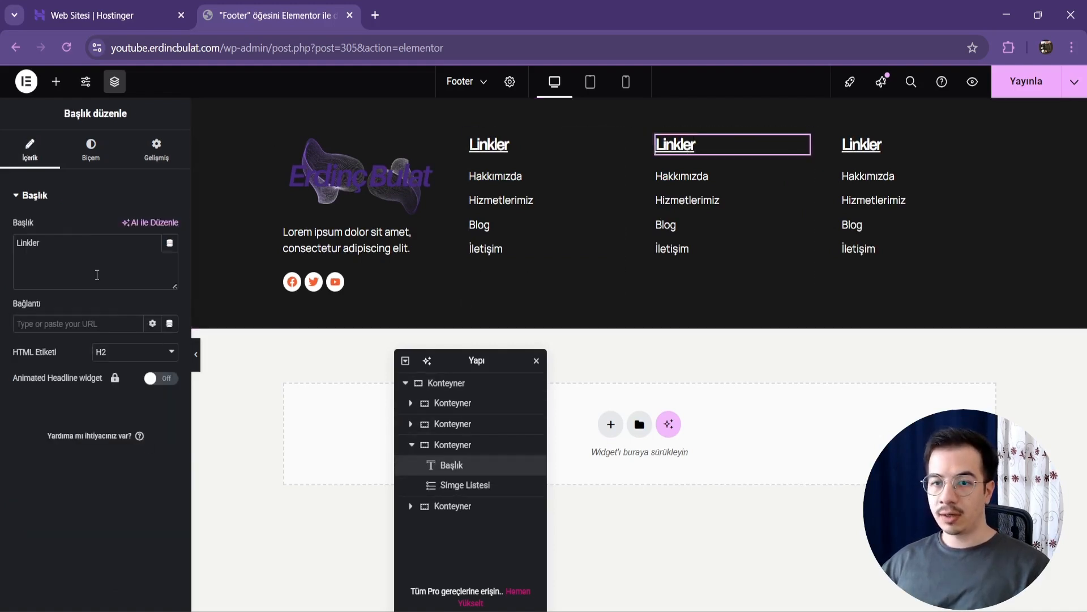
pyautogui.write('Hizm')
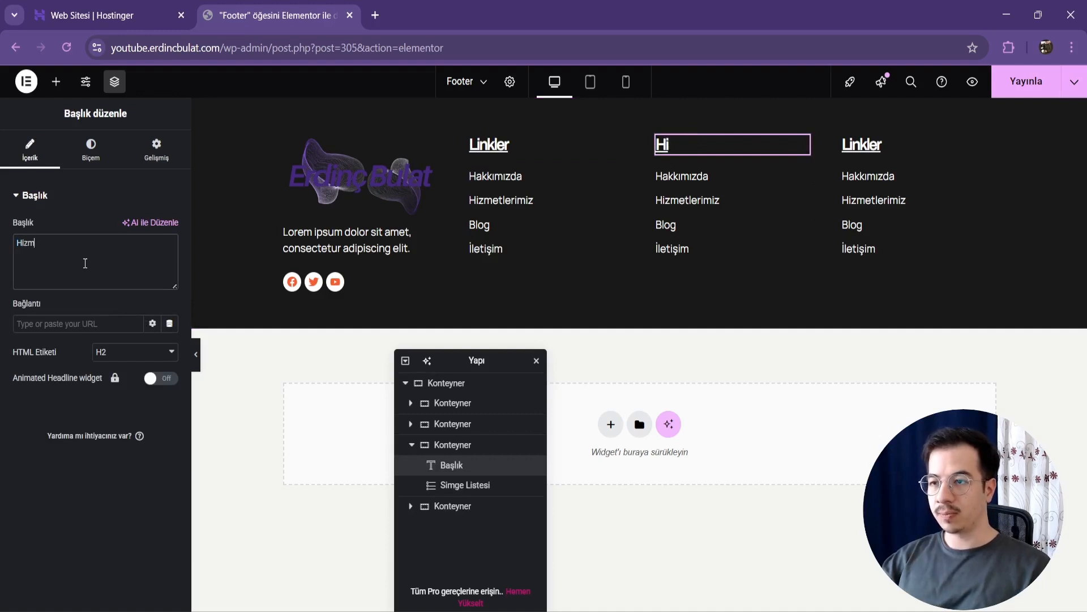
pyautogui.write('etlerimiz')
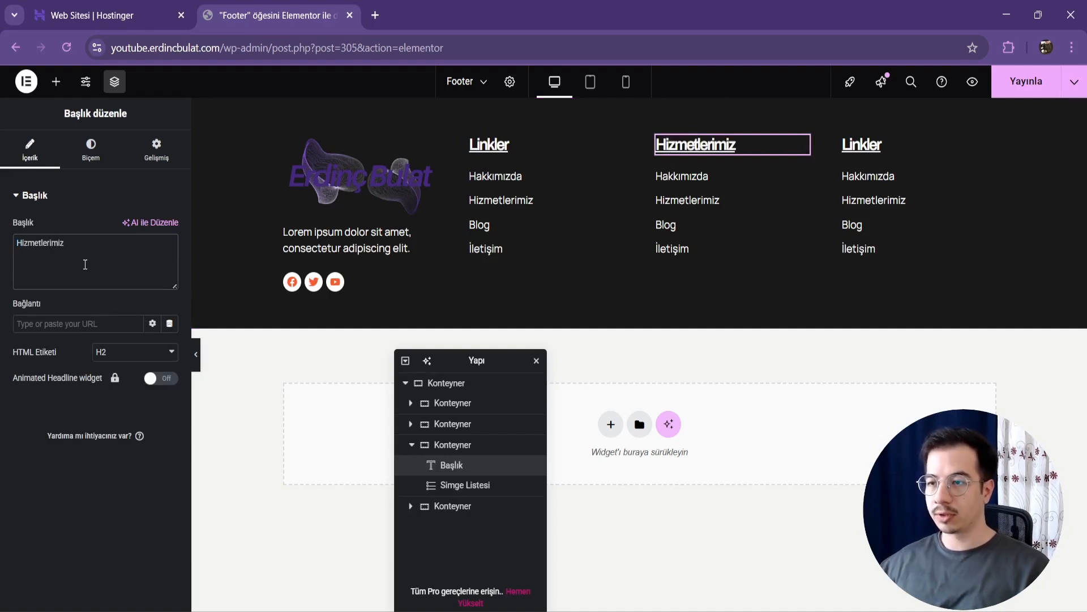
# Step: Change the first list item under the "Hizmetlerimiz" heading to "Kurumsal Web Tasarım"
pyautogui.click(781, 188)
pyautogui.click(83, 283)
pyautogui.doubleClick(103, 324)
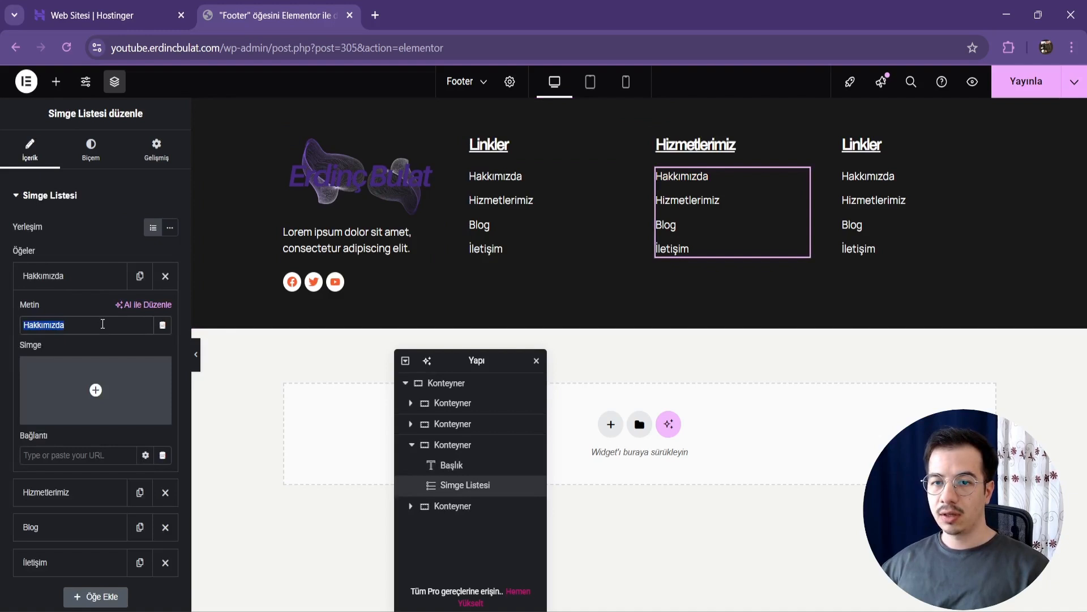
pyautogui.write('Kur')
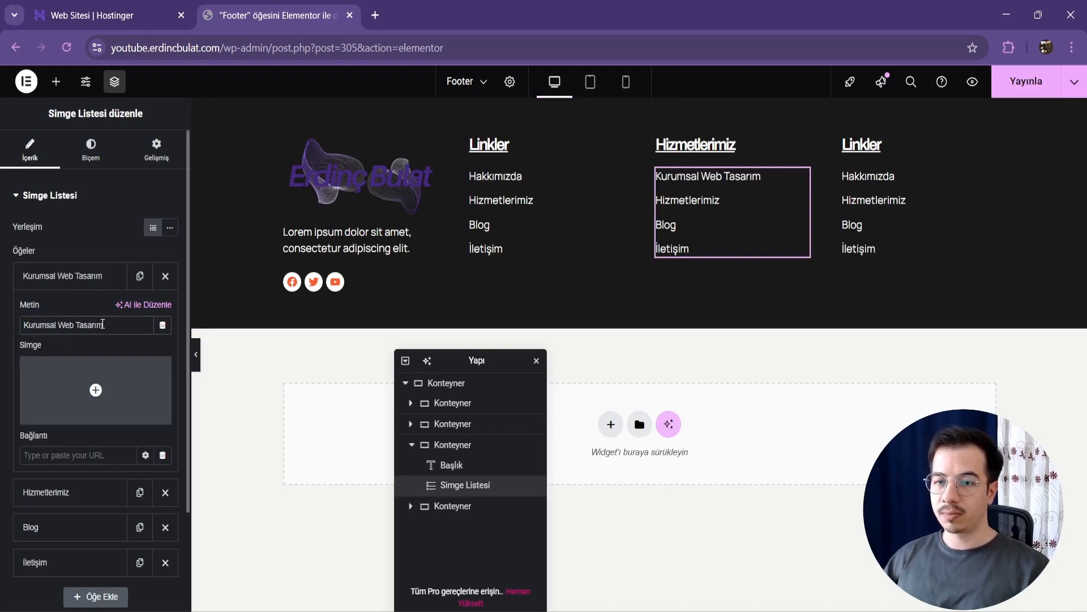
pyautogui.write('umsal Web Tasarım')
# Step: Change the services list's second item to "SEO" and its third item to "Dijital Pazarlama"
pyautogui.click(85, 278)
pyautogui.click(79, 310)
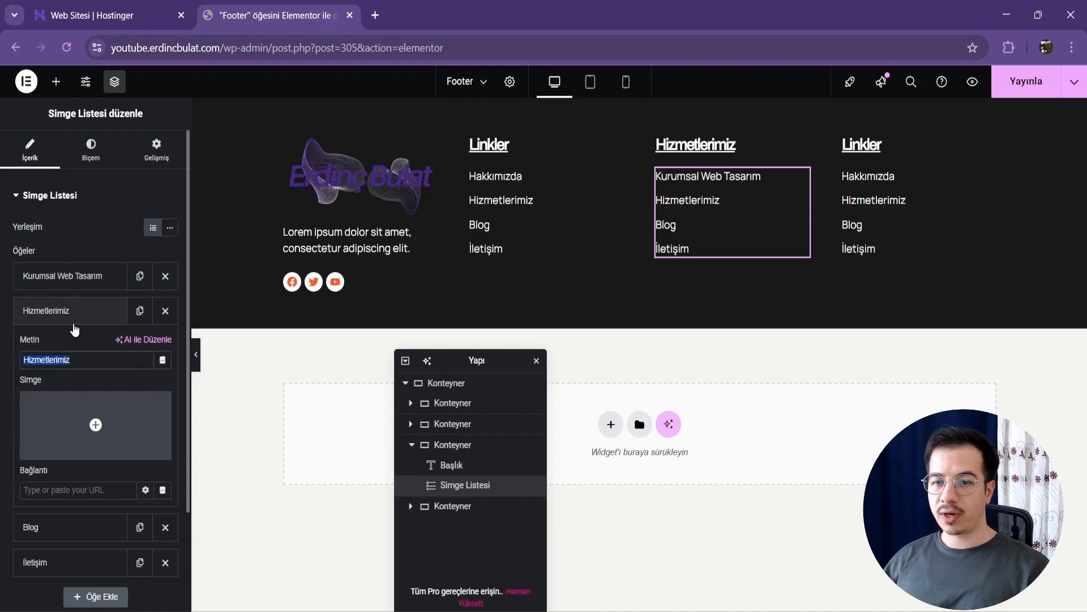
pyautogui.write('SEO')
pyautogui.click(73, 322)
pyautogui.click(70, 344)
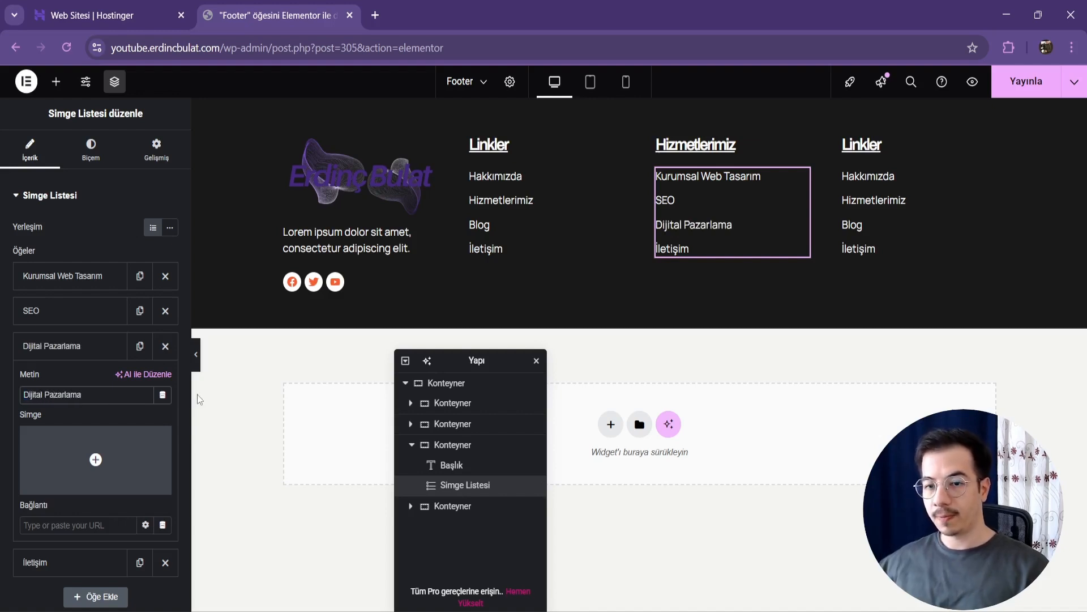
# Step: Change the services list's fourth item to "E-Ticaret"
pyautogui.click(52, 573)
pyautogui.click(77, 429)
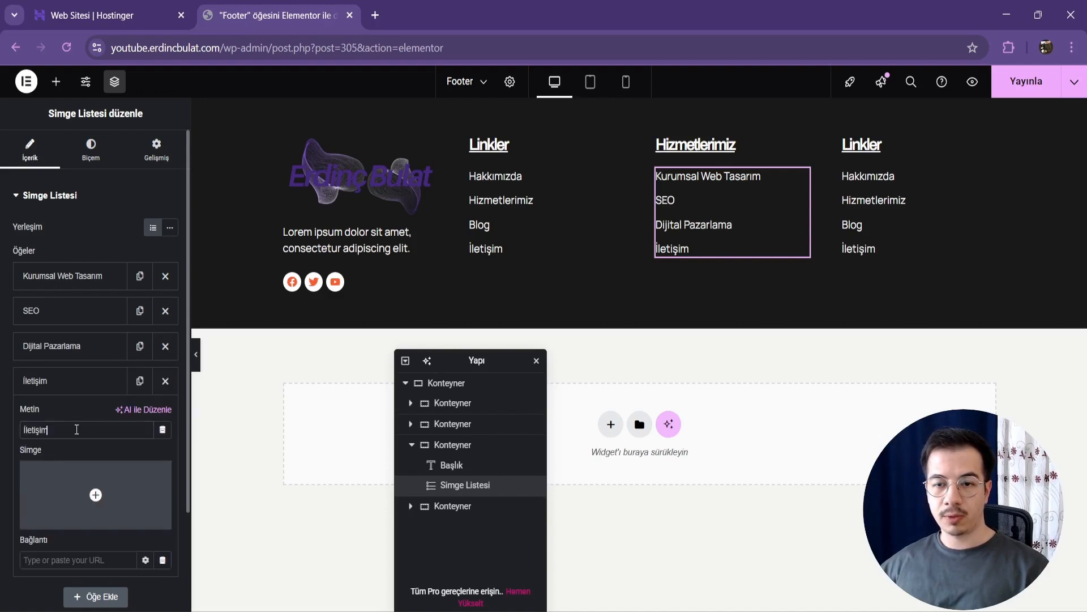
pyautogui.write('E-Ticaret')
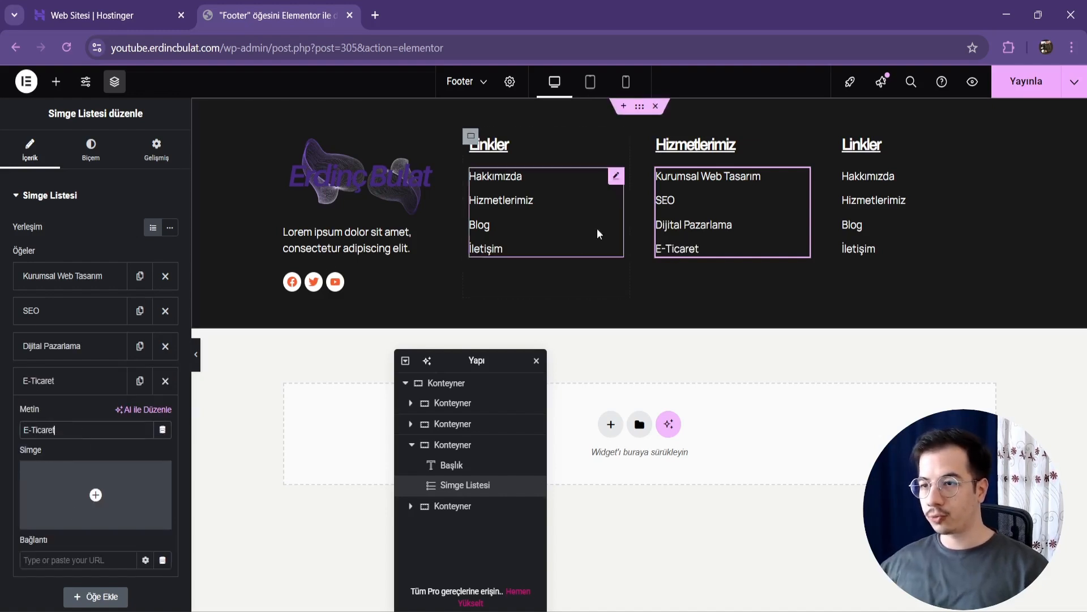
# Step: Change the fourth footer column's heading to "İletişim" and remove the last item from its list
pyautogui.click(875, 144)
pyautogui.doubleClick(114, 283)
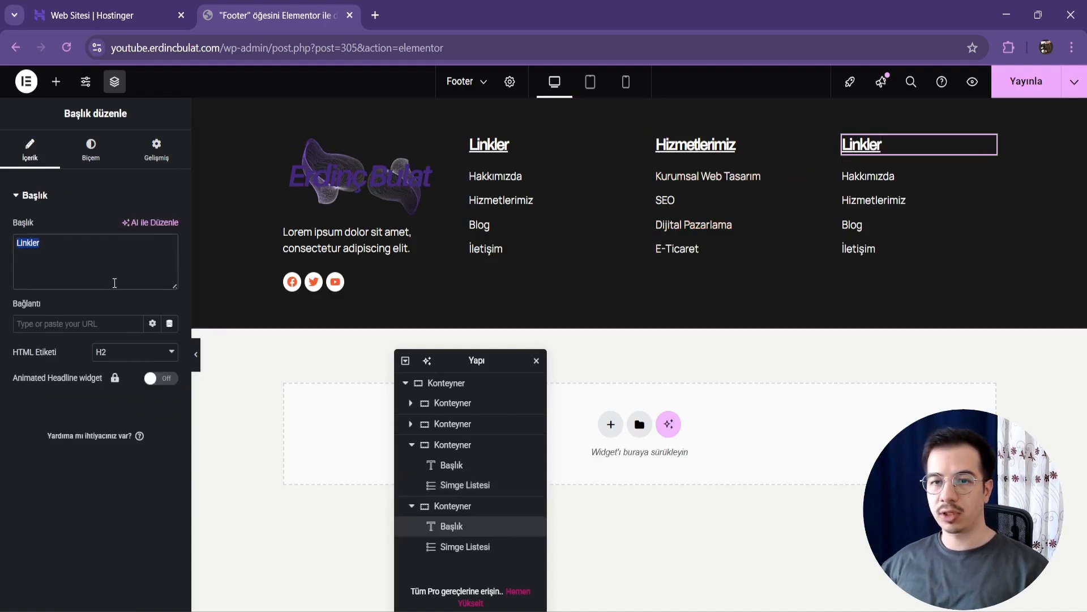
pyautogui.write('İletişim')
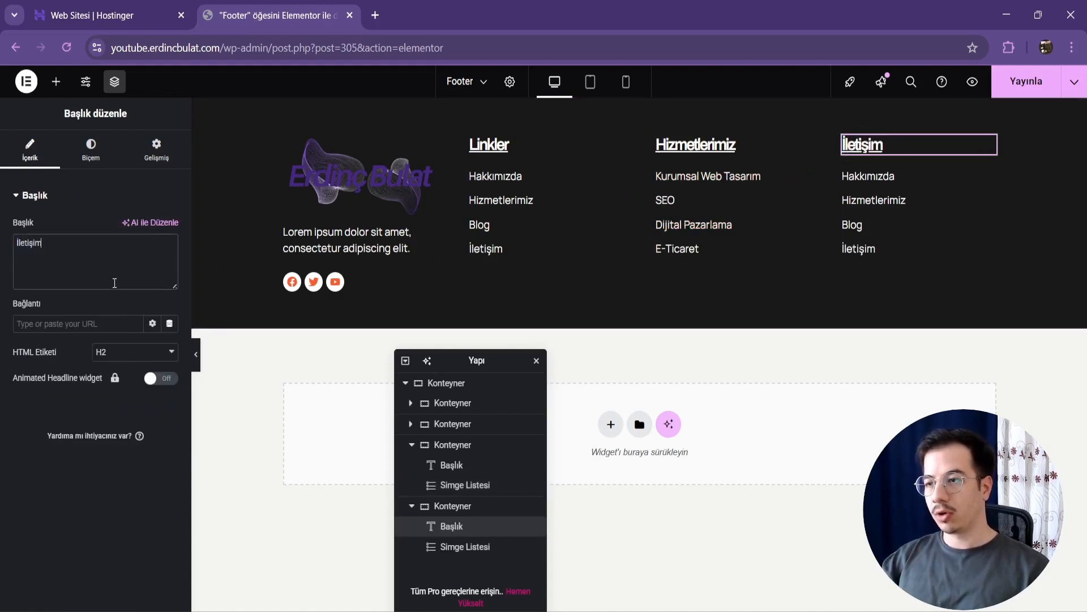
pyautogui.click(952, 236)
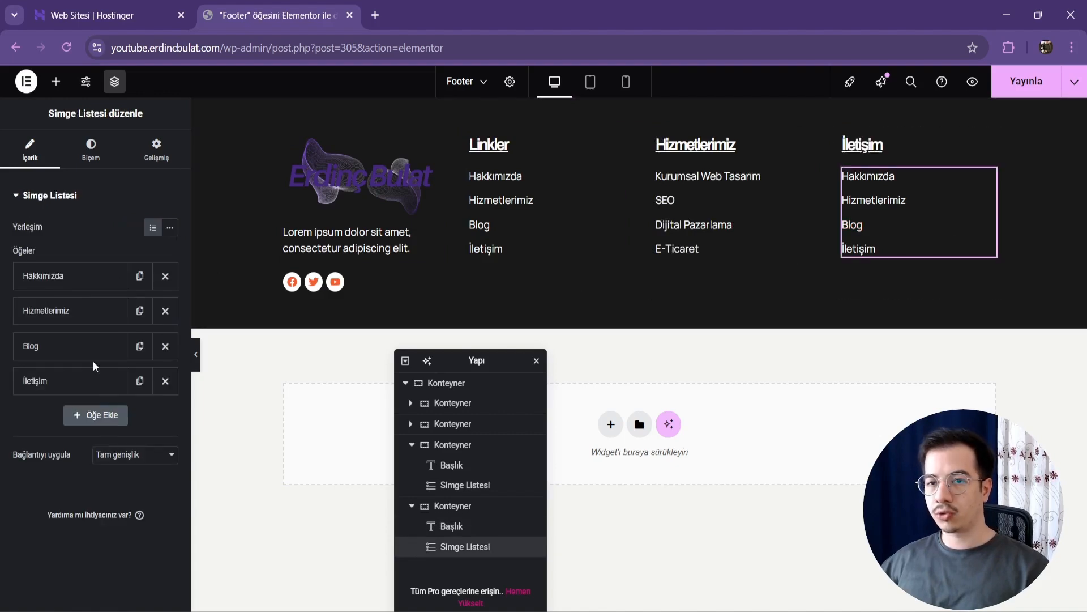
pyautogui.click(164, 390)
# Step: Give the first item of the "İletişim" list an outlined map icon with a location marker, searching the icon library for "map"
pyautogui.click(72, 278)
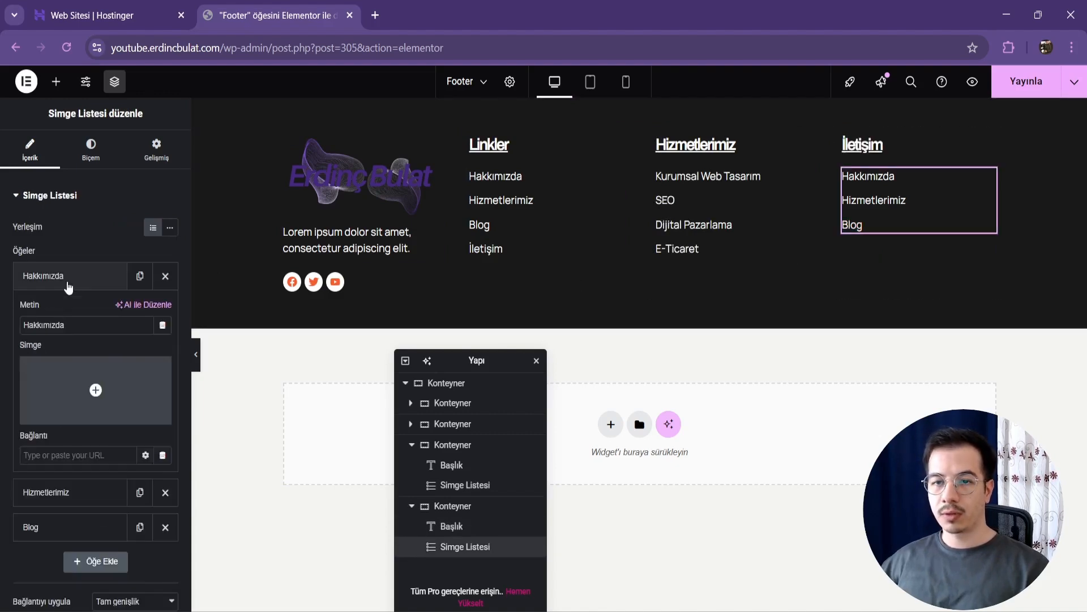
pyautogui.click(96, 388)
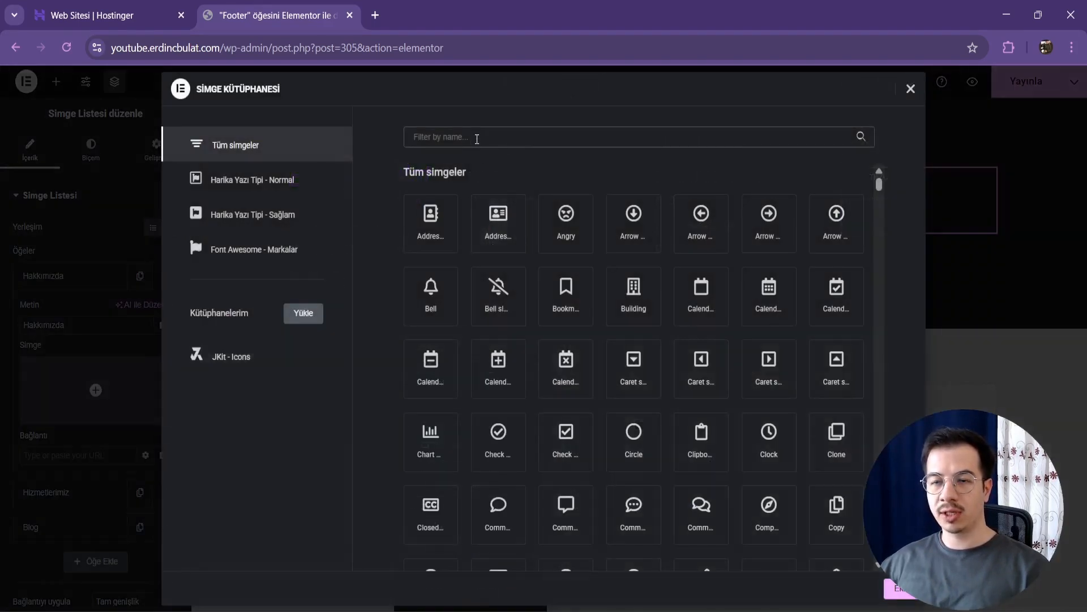
pyautogui.write('ad')
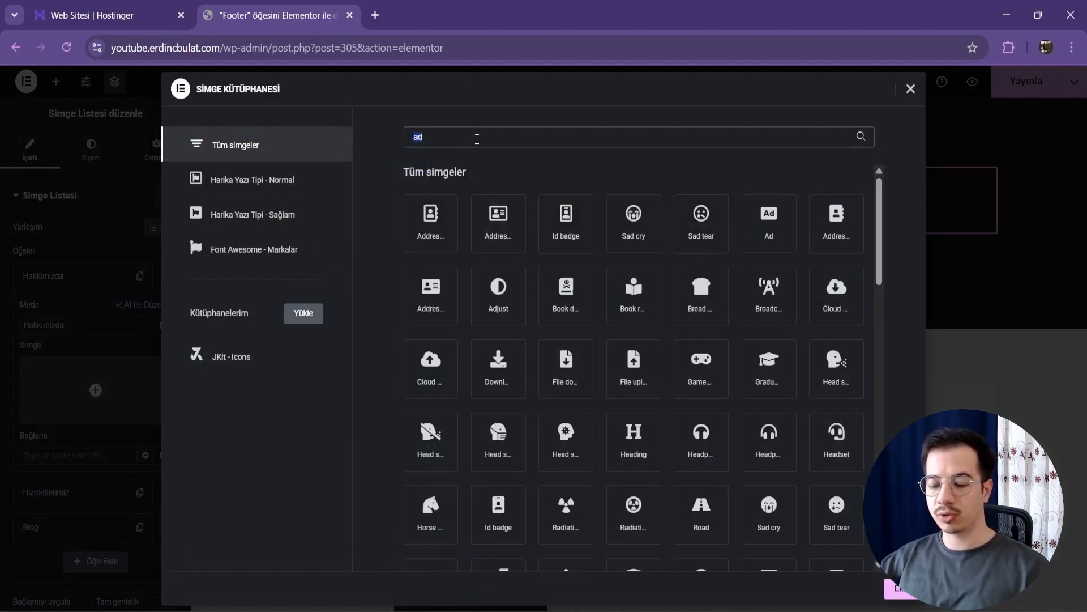
pyautogui.write('map')
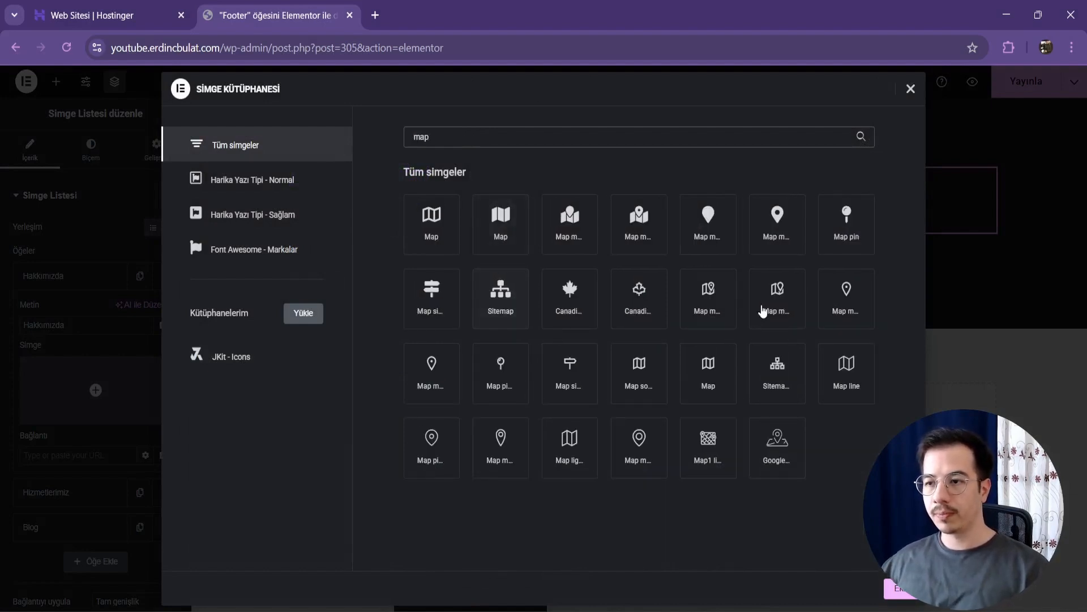
pyautogui.click(761, 307)
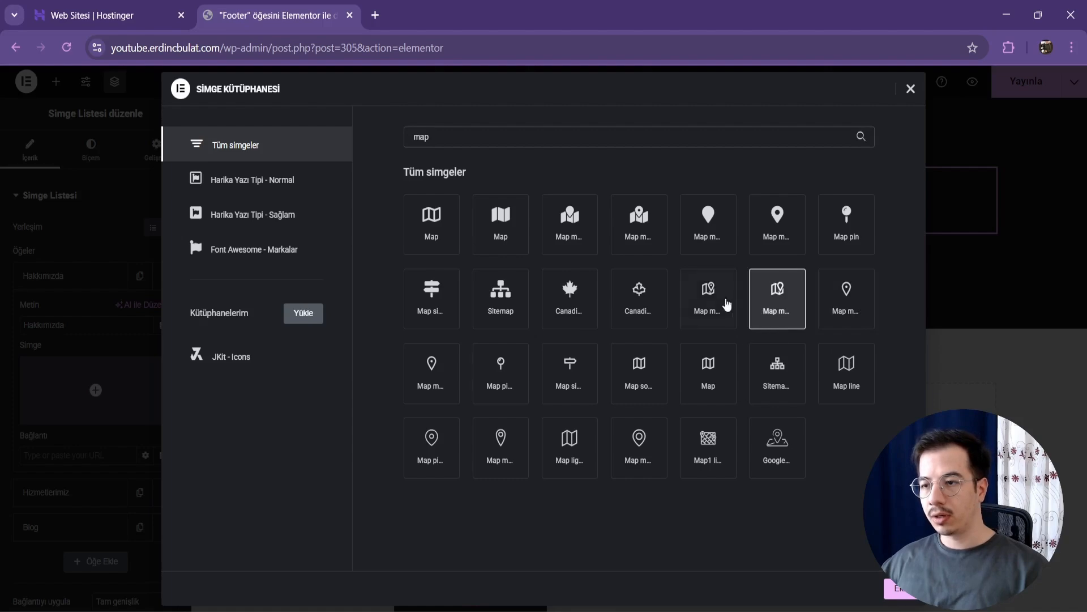
pyautogui.click(727, 304)
pyautogui.click(899, 588)
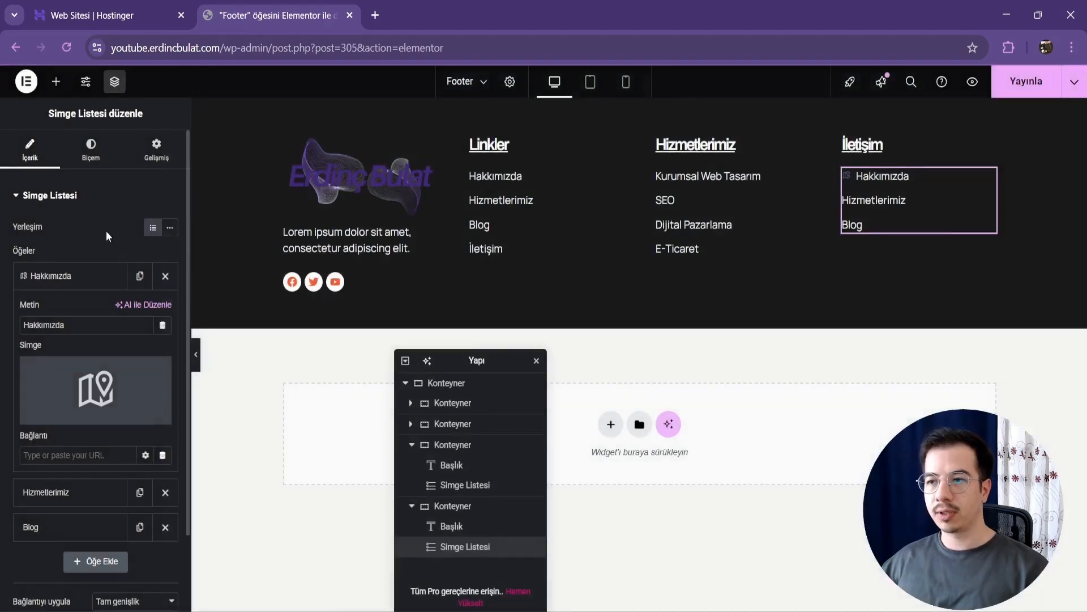
# Step: Change the text of the contact list's first item to "Adres"
pyautogui.click(68, 280)
pyautogui.click(74, 282)
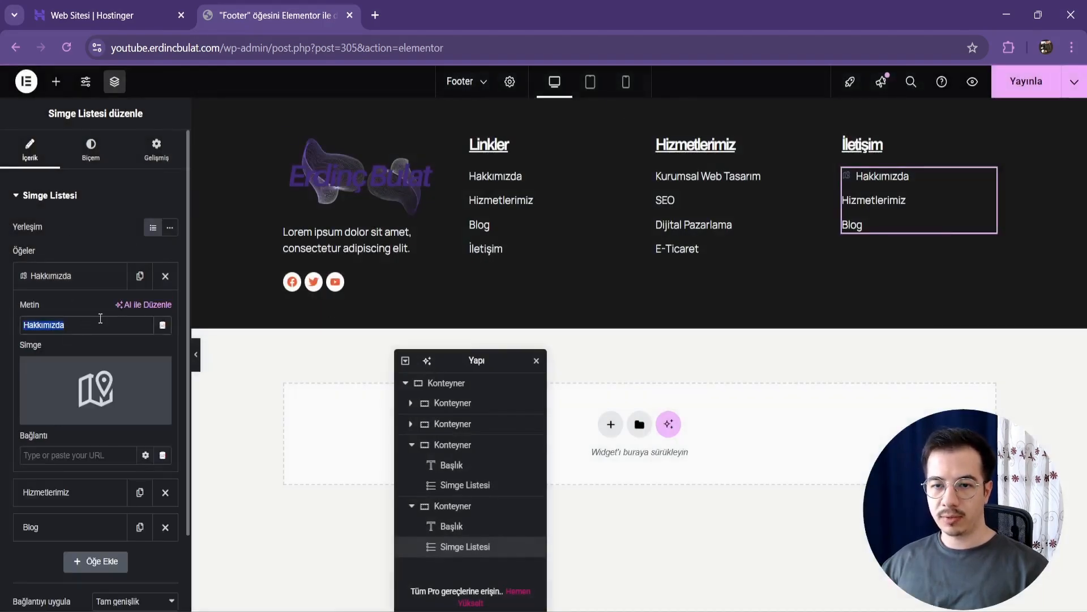
pyautogui.write('Adres')
pyautogui.click(105, 277)
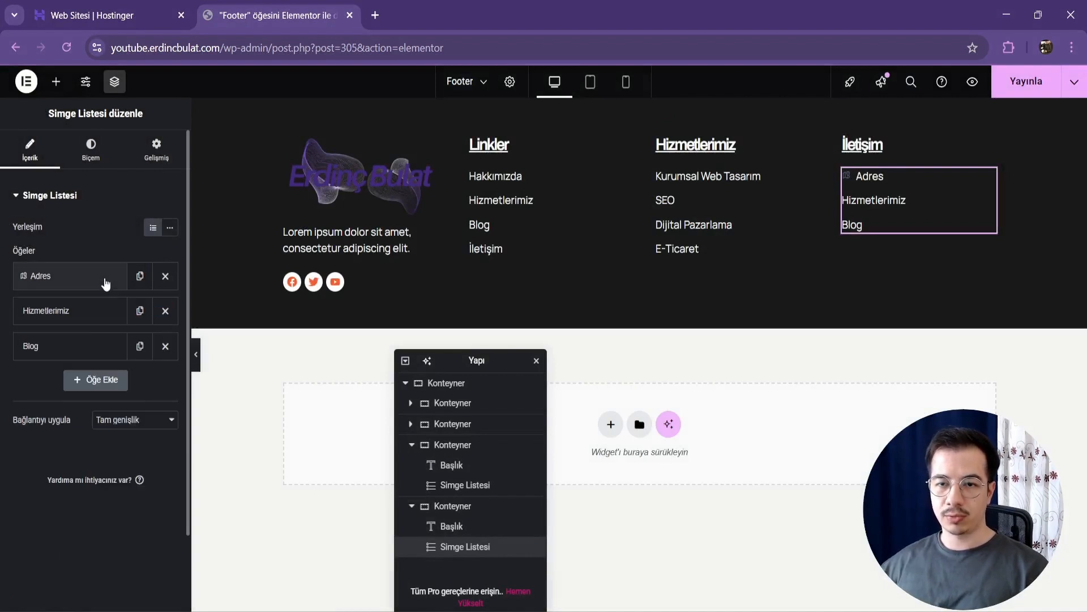
# Step: Change the text of the contact list's second item to "Telefon"
pyautogui.click(79, 310)
pyautogui.doubleClick(85, 353)
pyautogui.press('BackSpace')
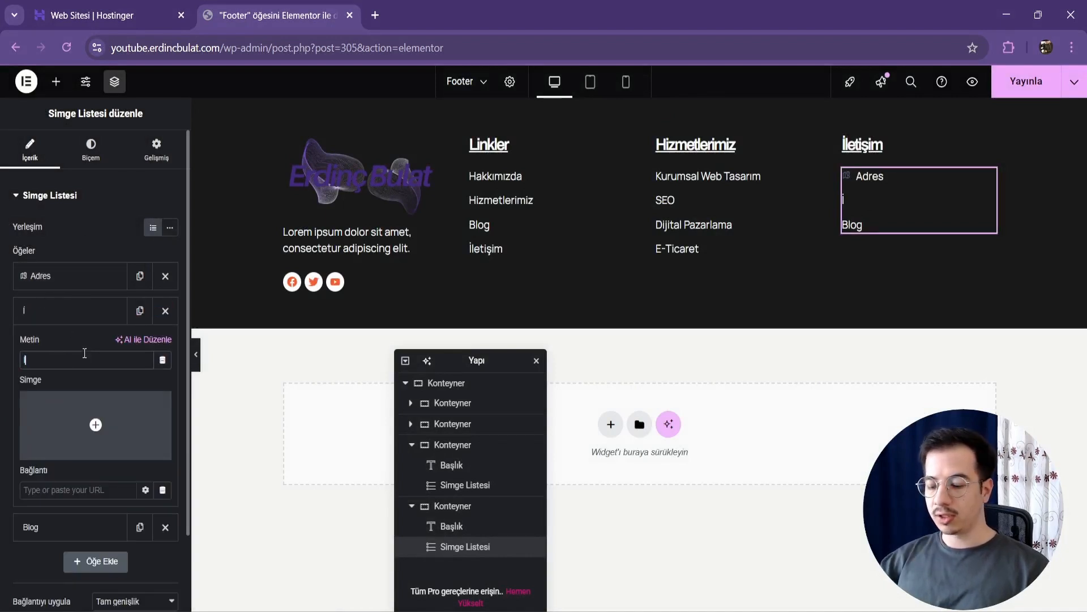
pyautogui.write('TElefo')
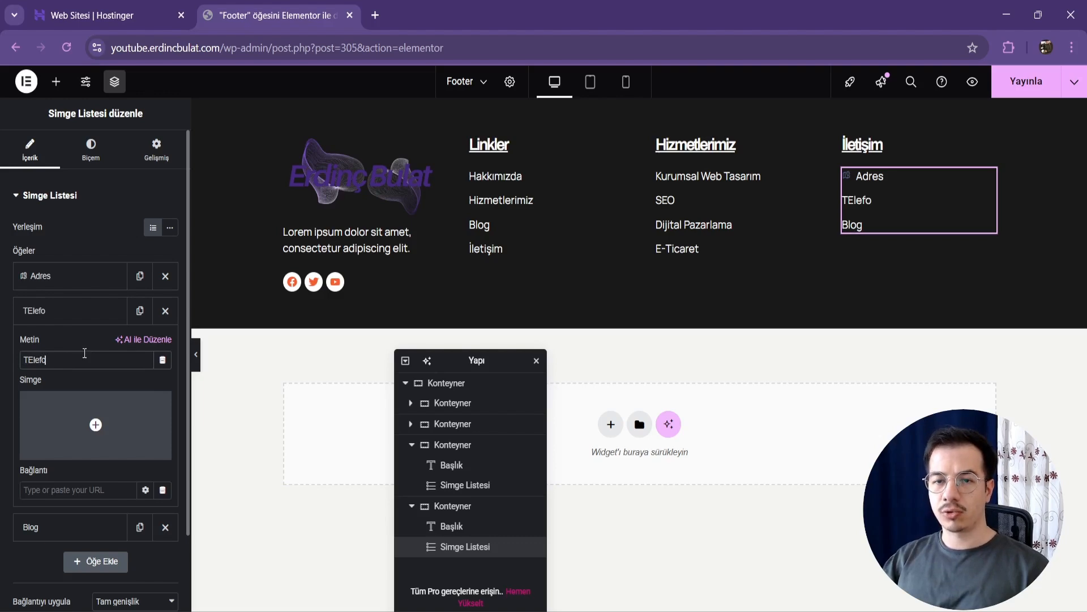
pyautogui.write('Te')
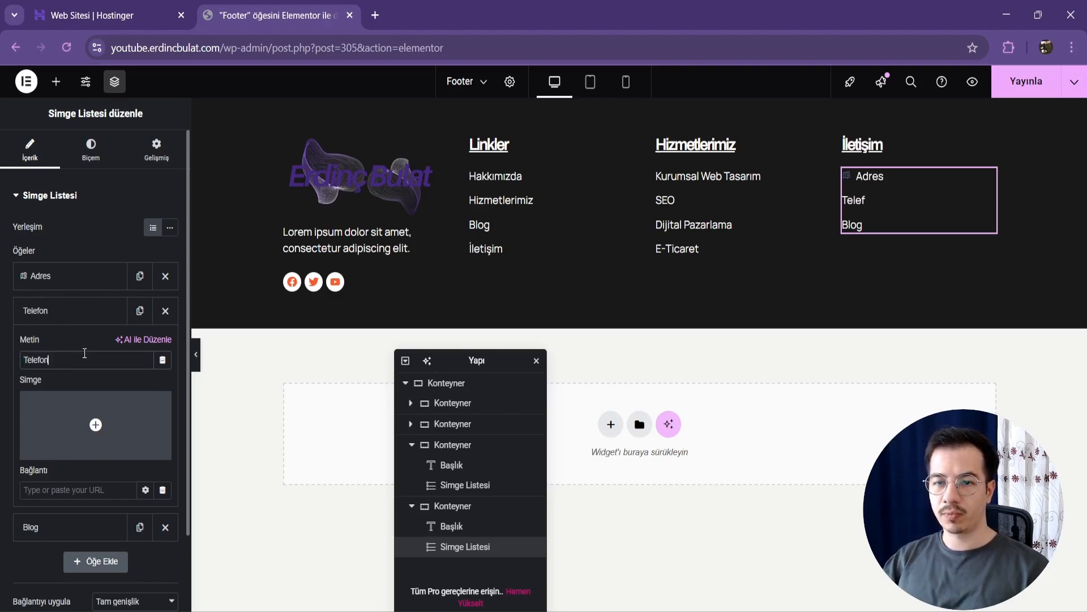
# Step: Give the "Telefon" item an outlined handset icon with sound waves, searching the icon library for "phone"
pyautogui.click(50, 447)
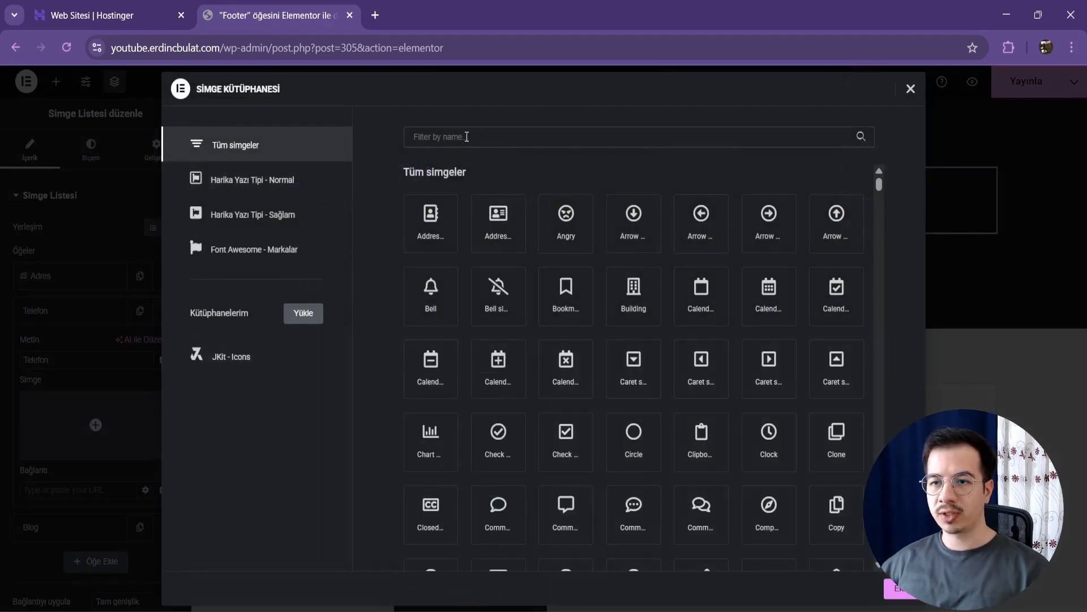
pyautogui.write('phone')
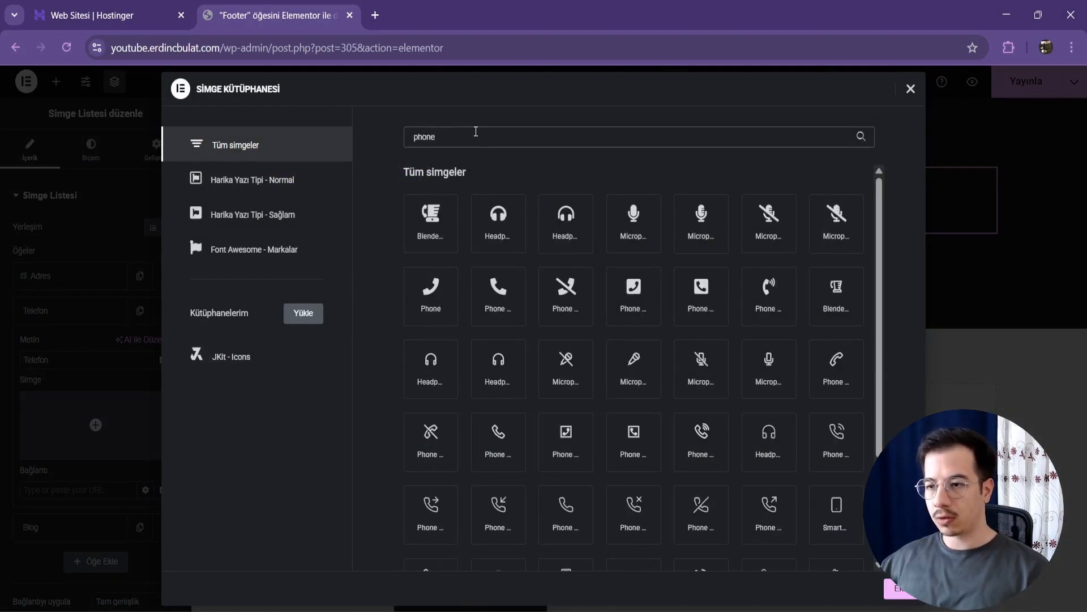
pyautogui.click(651, 383)
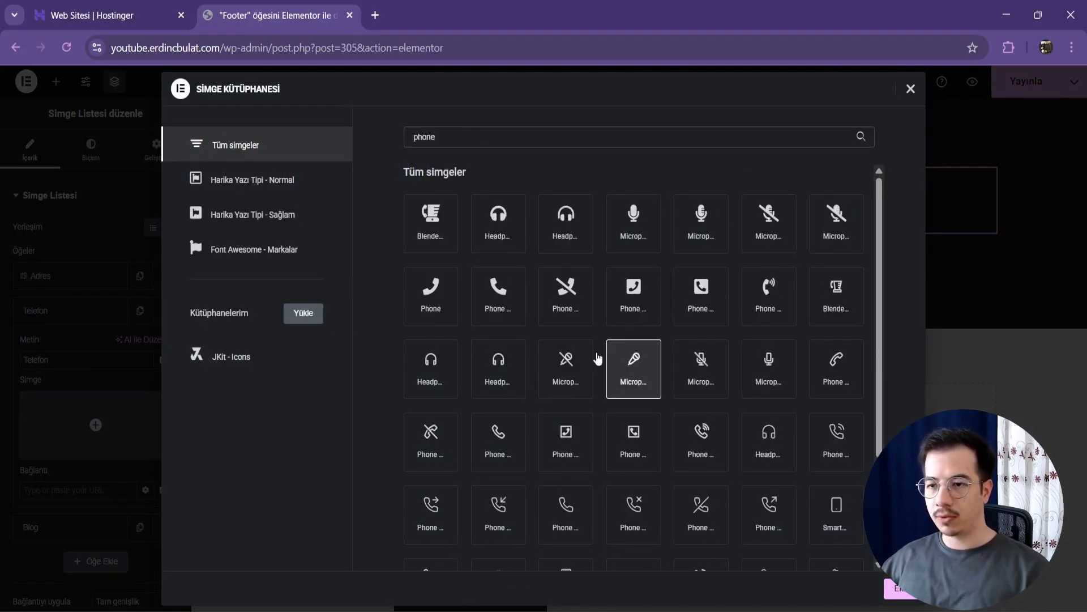
pyautogui.doubleClick(727, 453)
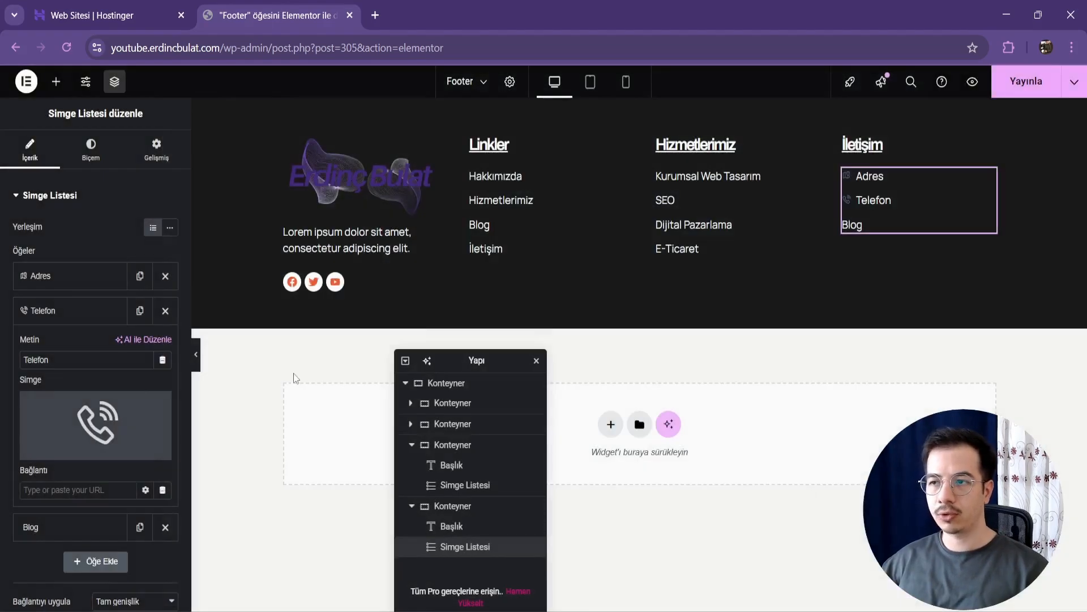
# Step: Give the contact list's third item an outlined open envelope icon and change its text to "Mail"
pyautogui.click(51, 533)
pyautogui.click(96, 459)
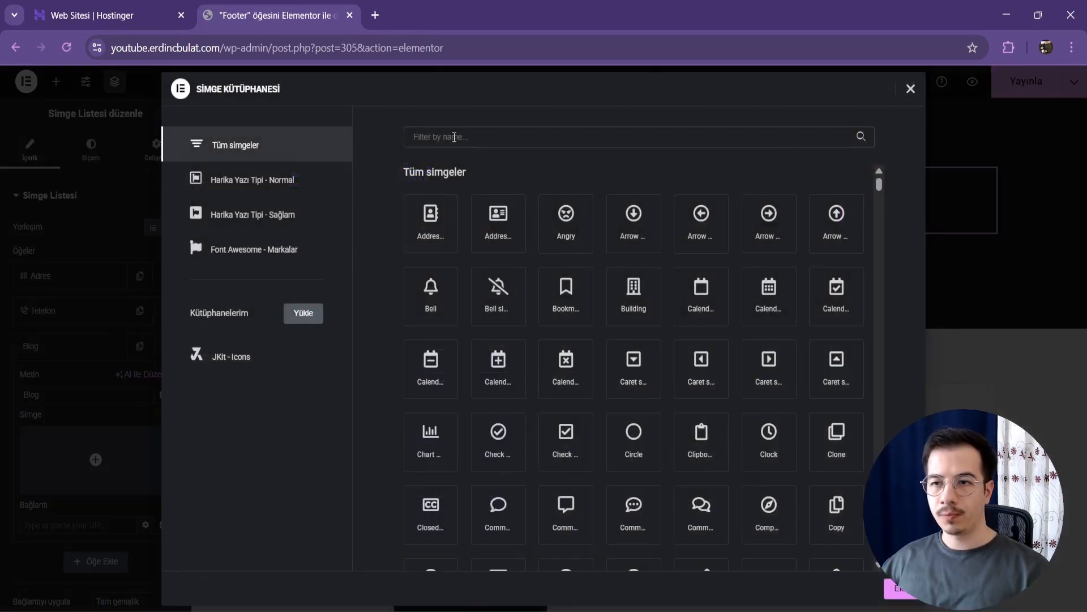
pyautogui.click(455, 137)
pyautogui.write('envel')
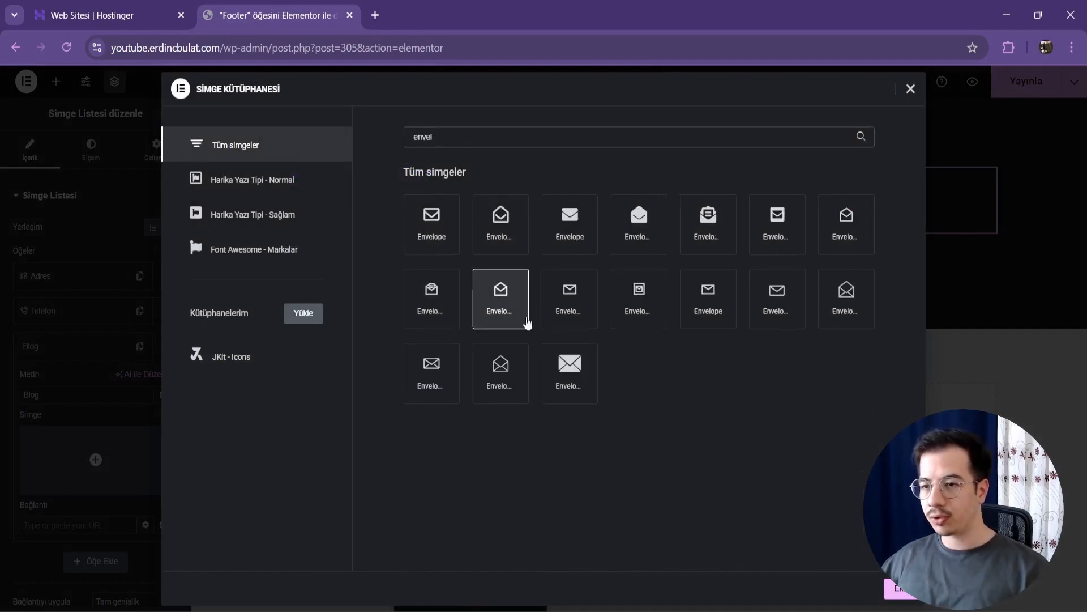
pyautogui.click(903, 590)
pyautogui.doubleClick(70, 400)
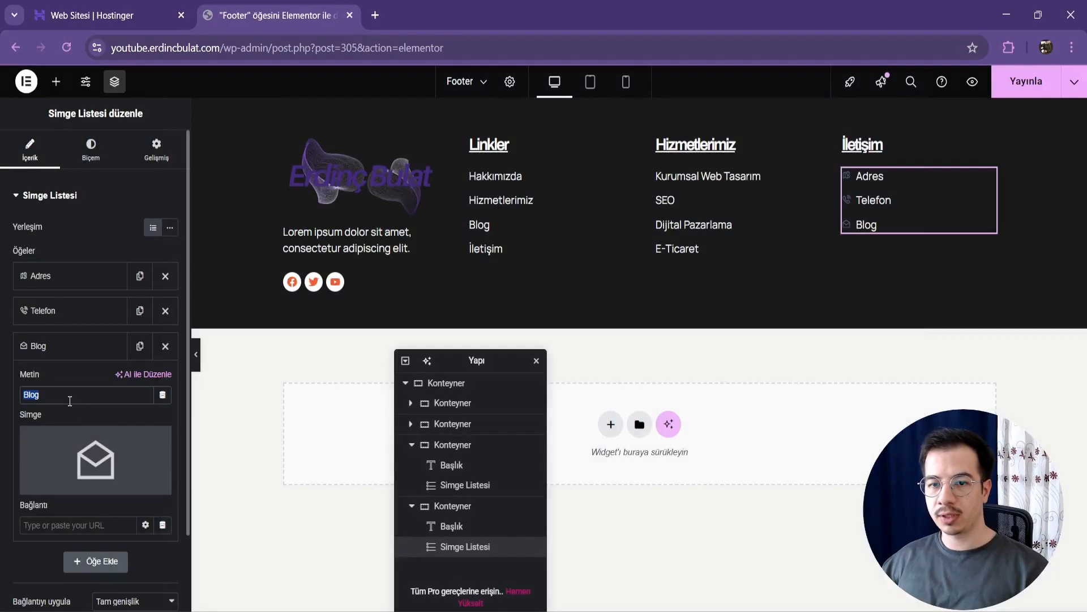
pyautogui.write('MAİ')
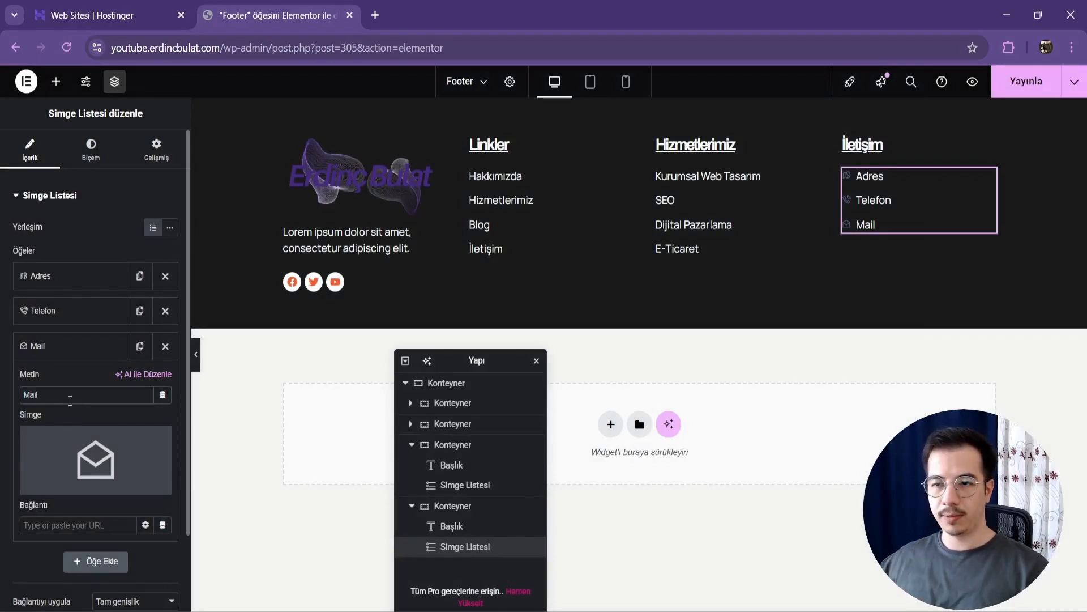
# Step: Set the contact list's icons to the orange global colour and a size of 20 px
pyautogui.click(91, 151)
pyautogui.click(66, 354)
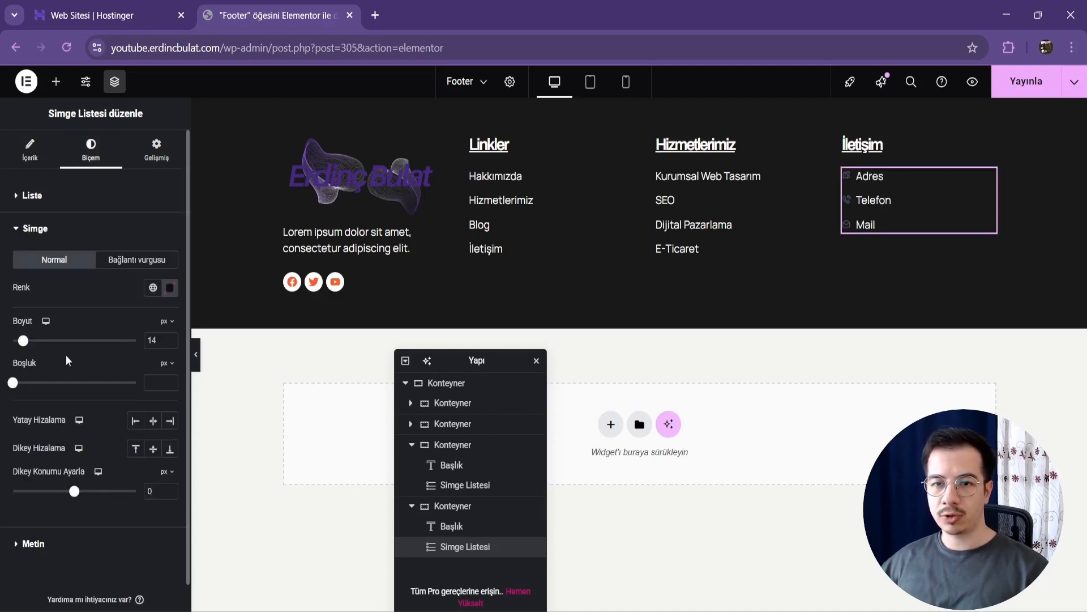
pyautogui.click(152, 290)
pyautogui.click(85, 512)
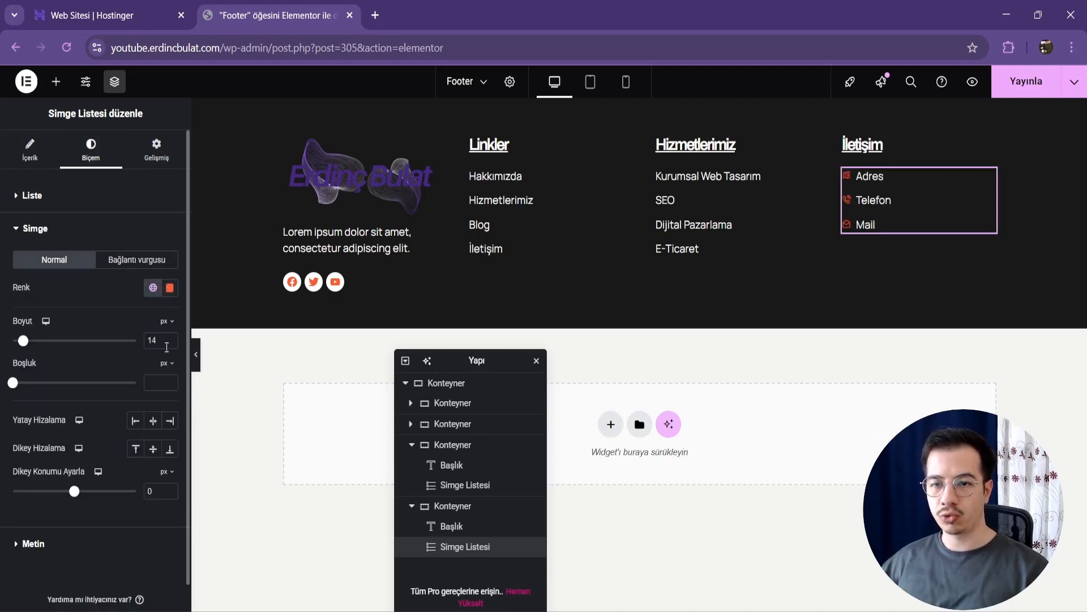
pyautogui.press('Up')
pyautogui.press('Up')
pyautogui.press('Up')
pyautogui.press('Up')
pyautogui.press('Up')
pyautogui.press('Up')
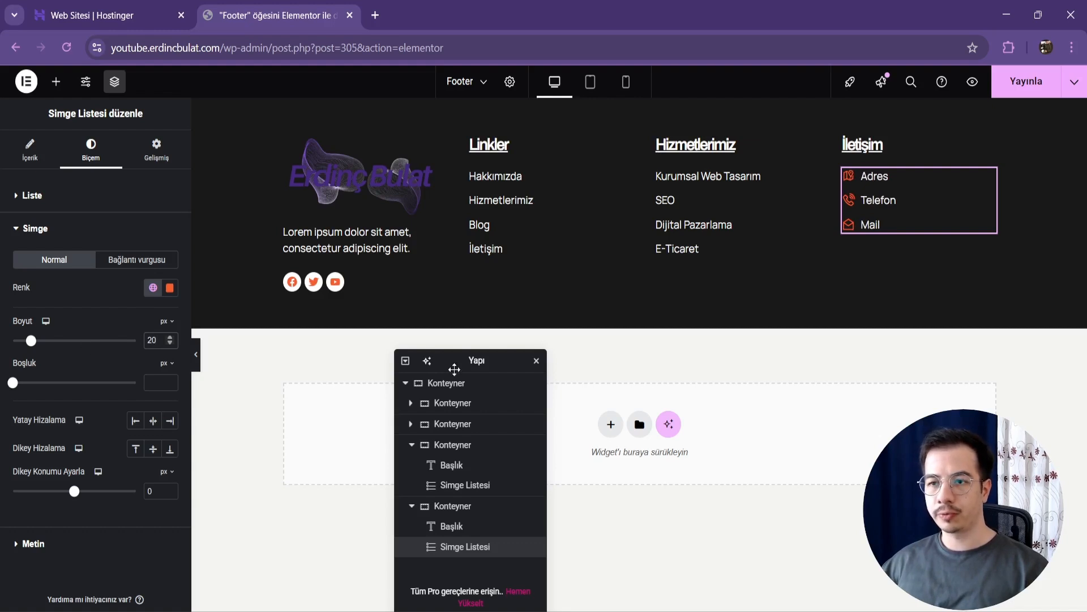
# Step: Add a new flexbox container with two equal columns below the dark footer section
pyautogui.click(405, 383)
pyautogui.moveTo(463, 363); pyautogui.dragTo(295, 415)
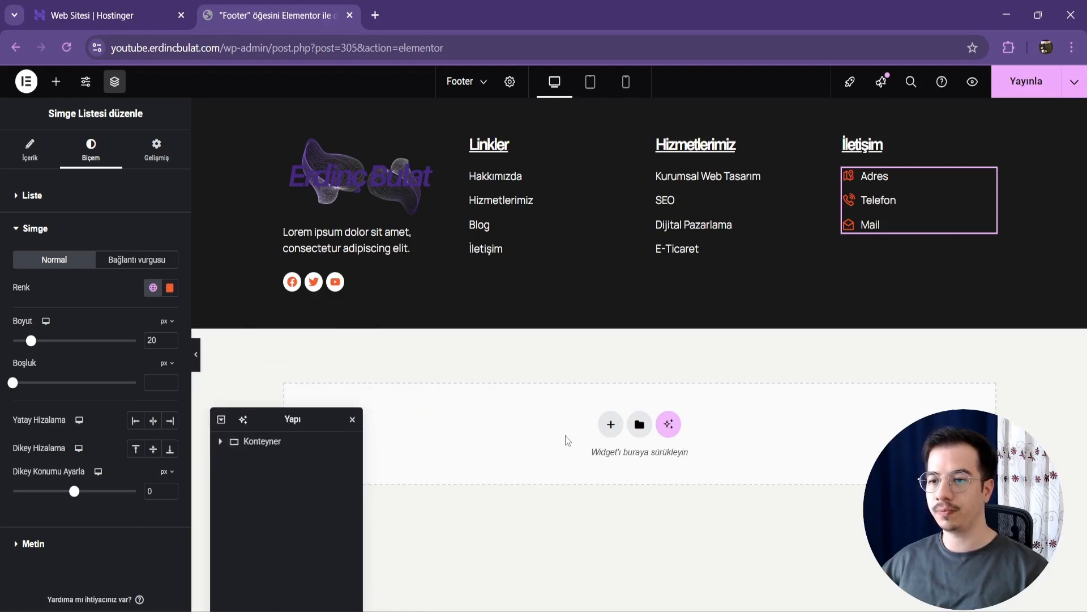
pyautogui.click(610, 425)
pyautogui.click(600, 460)
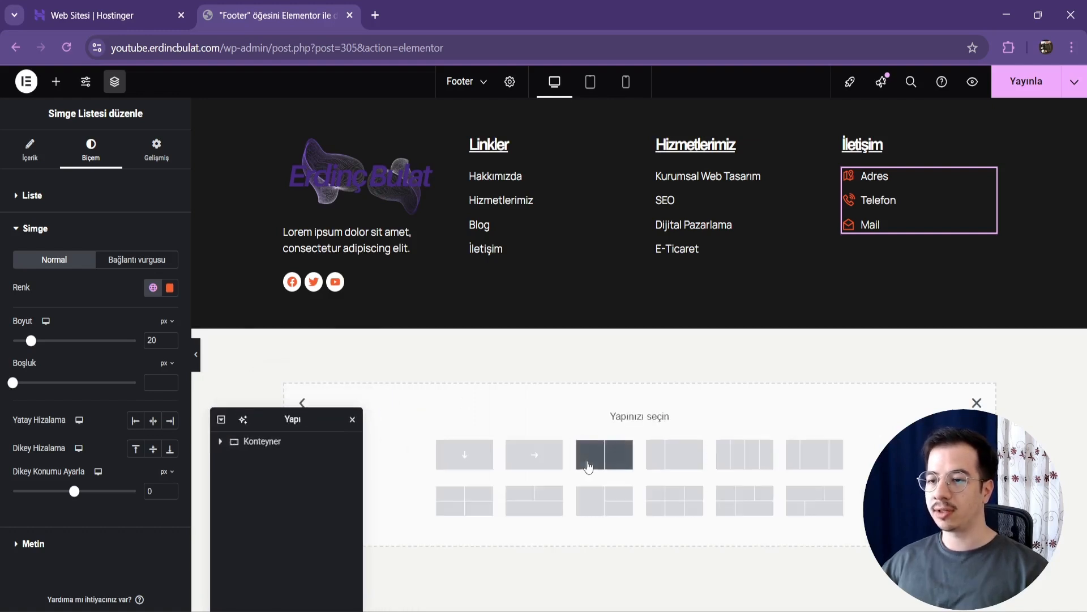
pyautogui.click(604, 454)
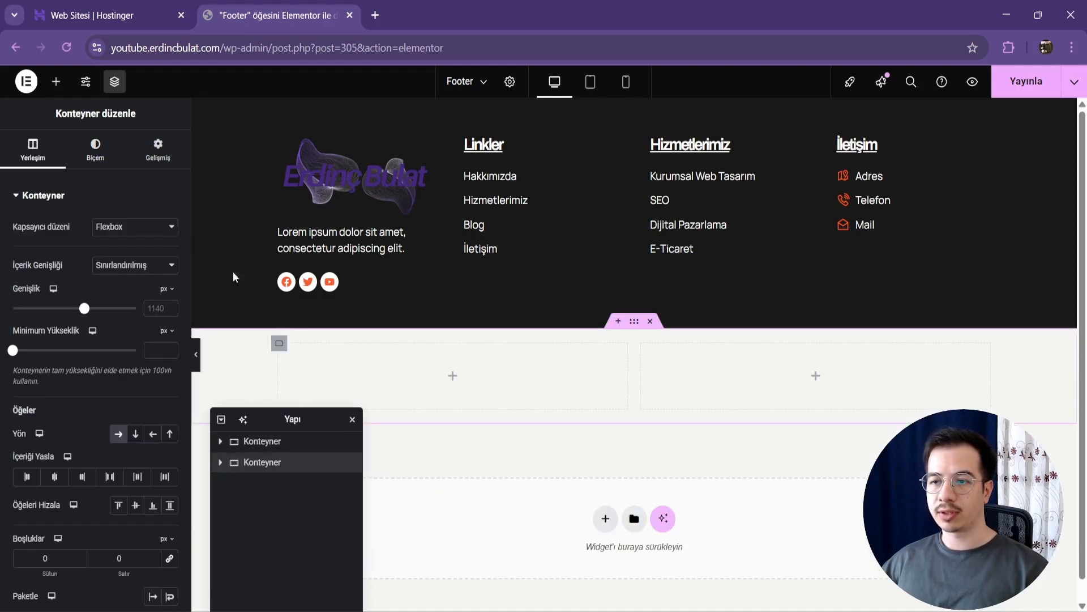
# Step: Set the new two-column container's background to the white global colour
pyautogui.click(95, 149)
pyautogui.click(119, 256)
pyautogui.click(153, 284)
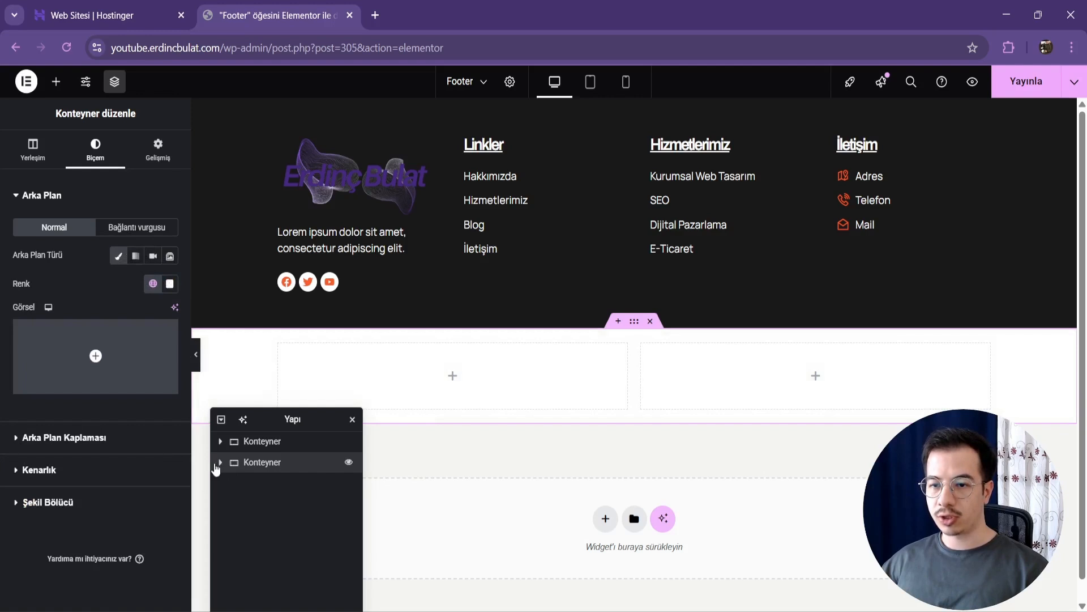
# Step: Add a heading to the new container's first column with the text "2025 Youtube. Tüm Hakları Saklıdır."
pyautogui.click(223, 467)
pyautogui.click(230, 484)
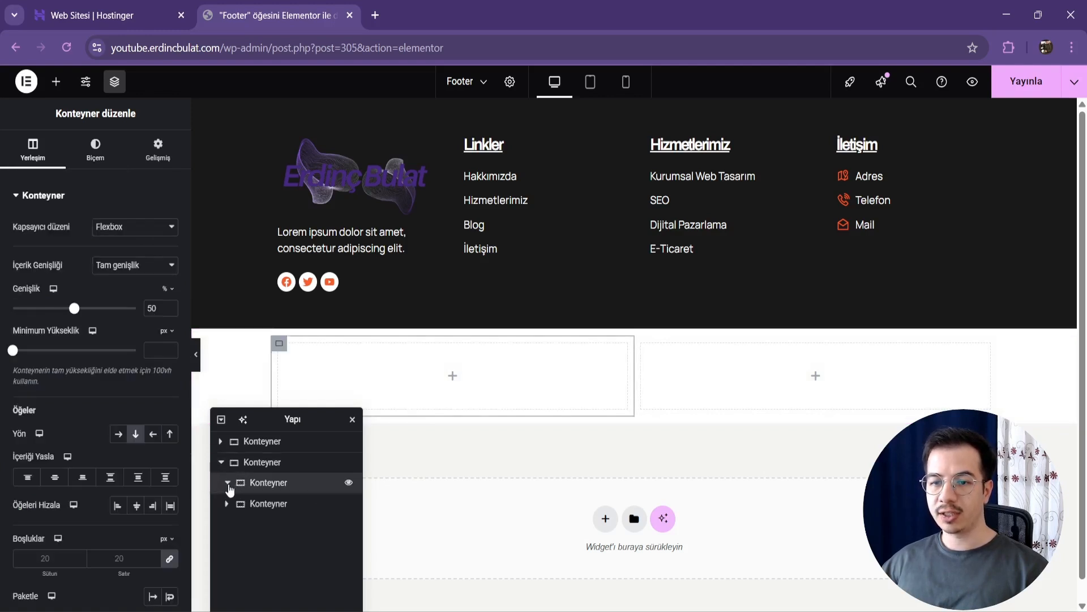
pyautogui.click(56, 81)
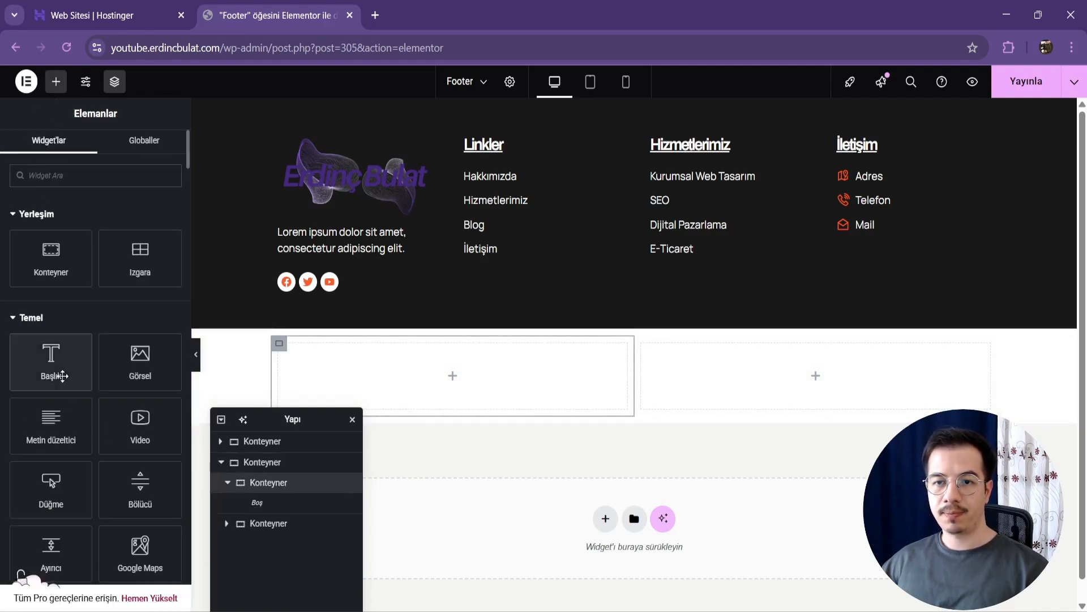
pyautogui.click(50, 369)
pyautogui.tripleClick(111, 286)
pyautogui.write('2025')
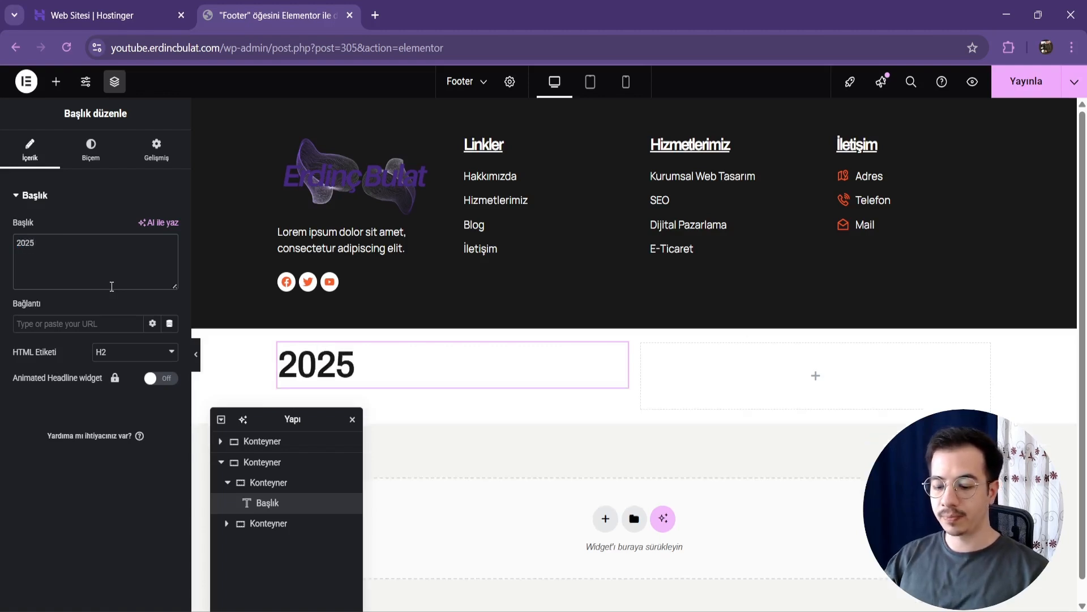
pyautogui.write(' Youtube')
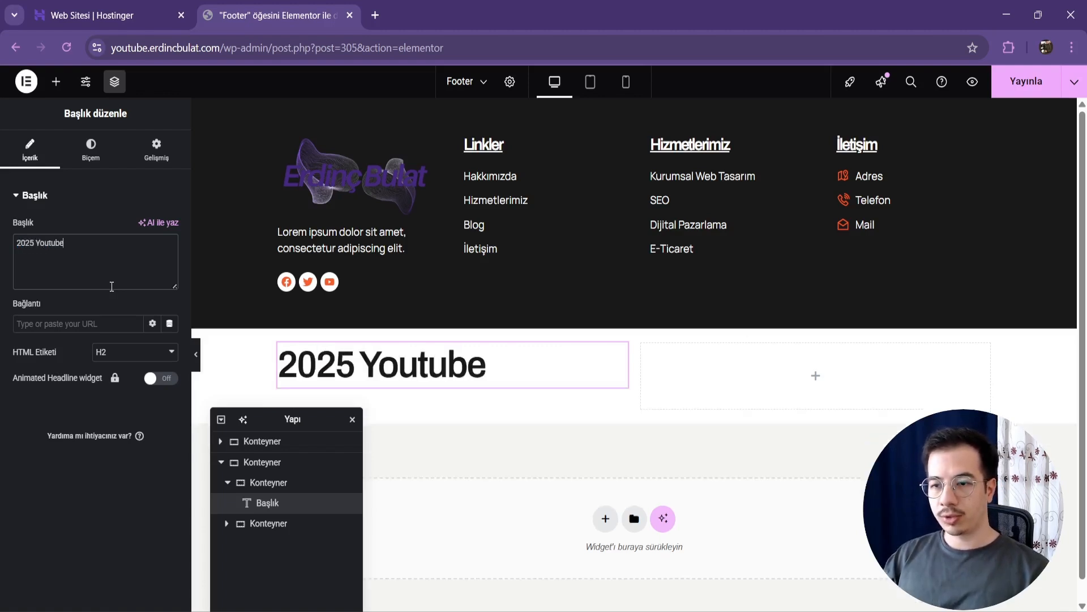
pyautogui.write('. Tüm Ga')
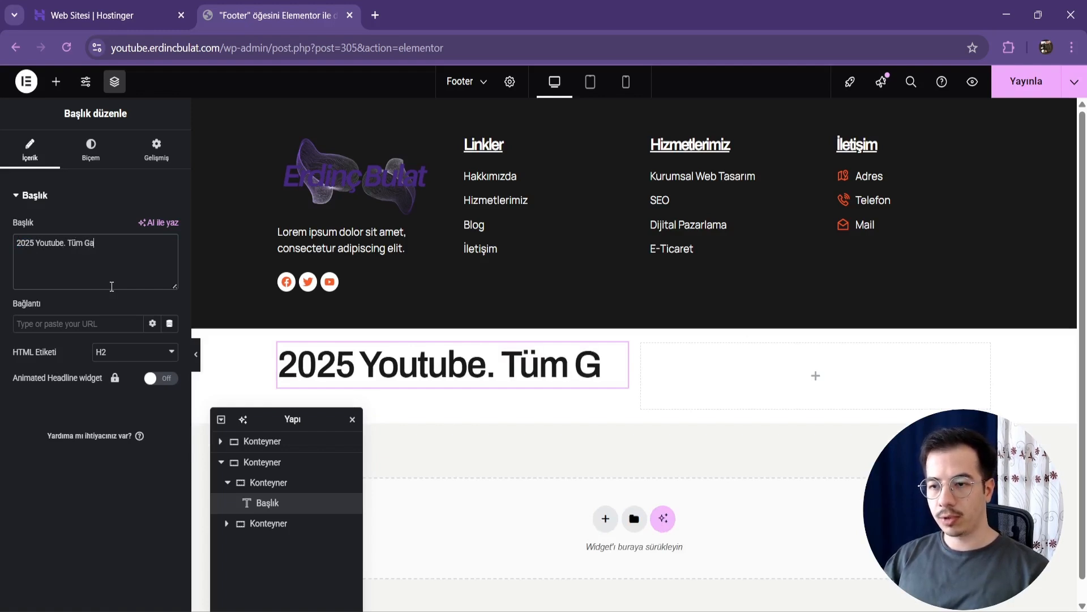
pyautogui.press('BackSpace')
pyautogui.press('BackSpace')
pyautogui.write('Haklad')
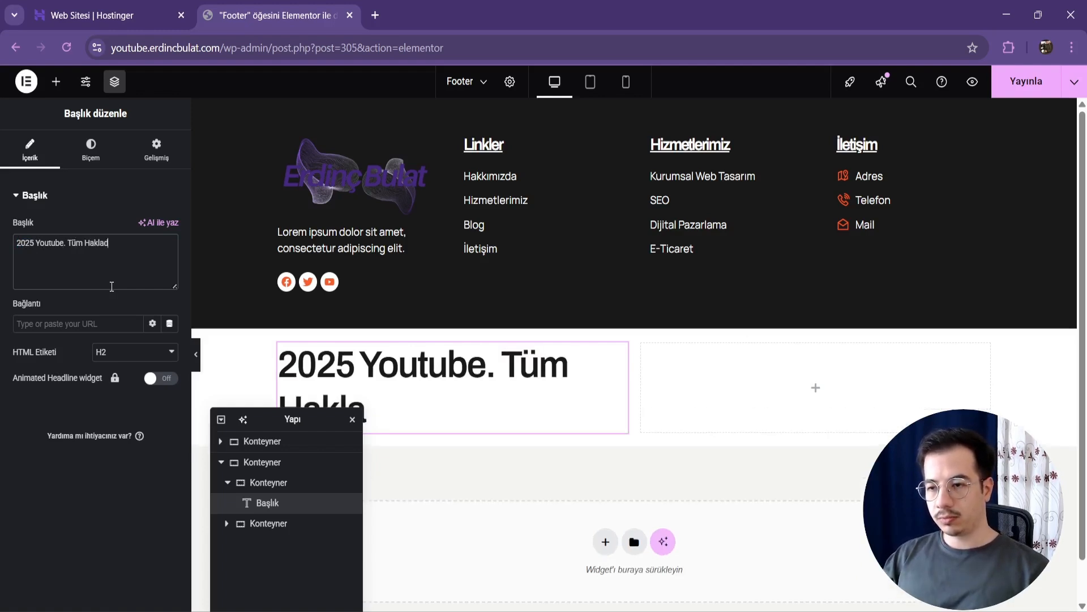
pyautogui.press('BackSpace')
pyautogui.write('rı Sakla')
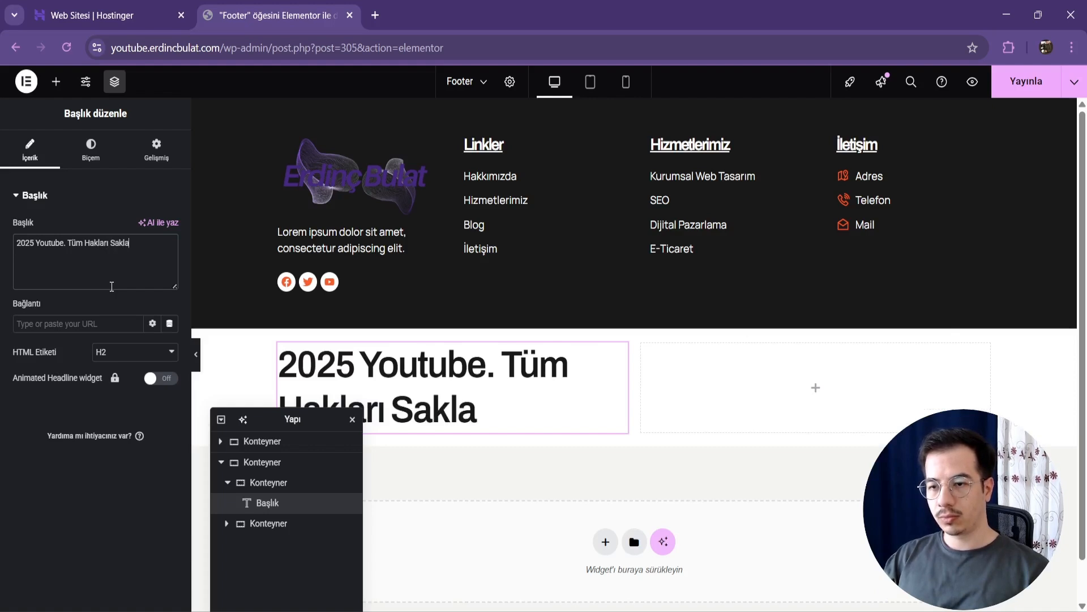
pyautogui.press('BackSpace')
pyautogui.write('ıdır.')
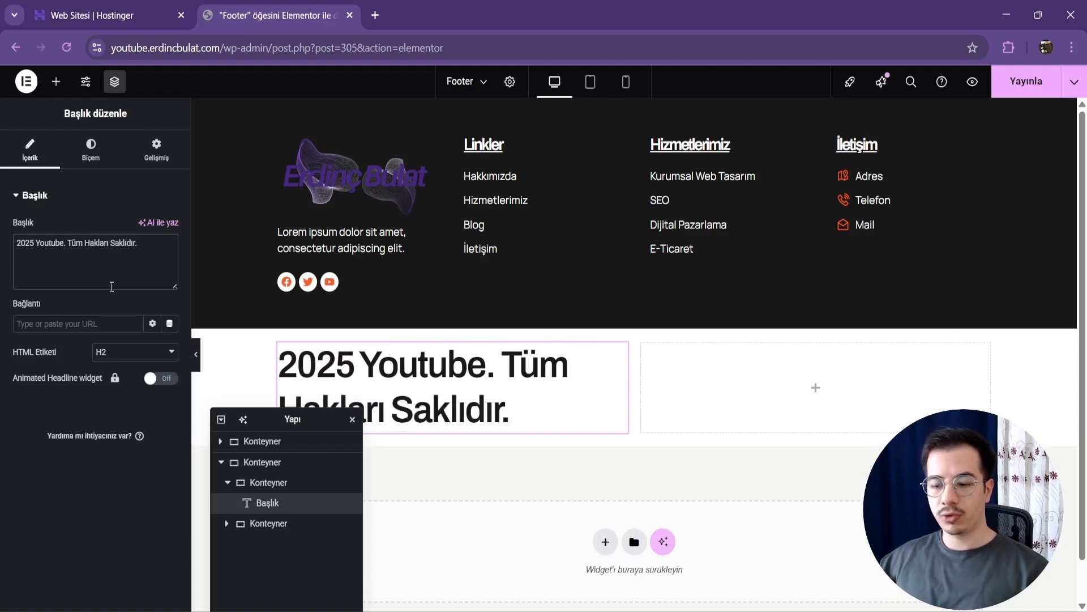
# Step: Set the copyright heading's typography to a font size of 14 px and a letter spacing of 1 px
pyautogui.click(99, 166)
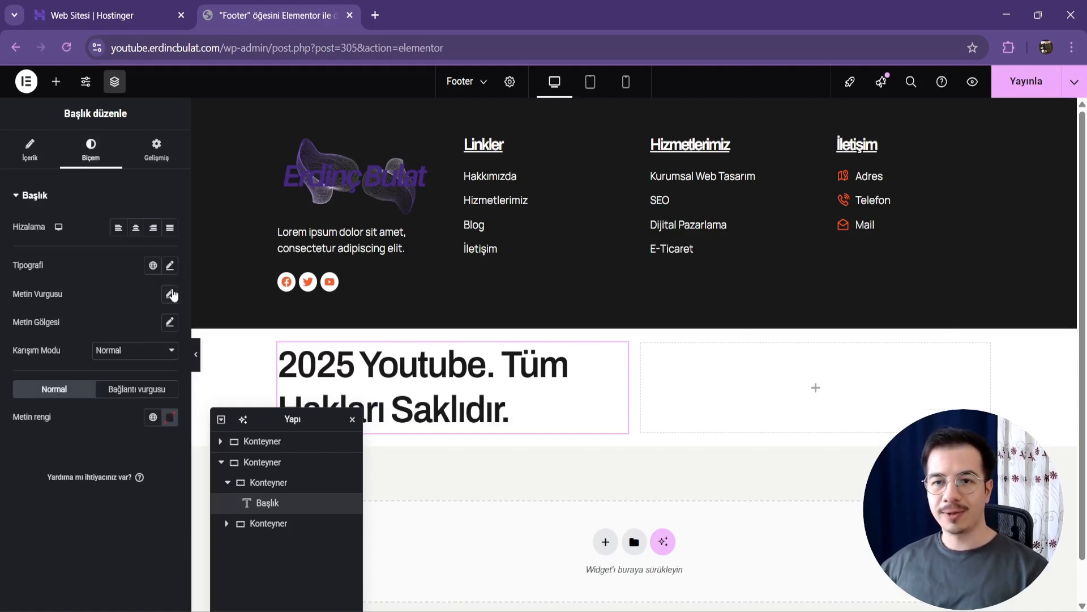
pyautogui.click(170, 265)
pyautogui.click(146, 371)
pyautogui.write('14')
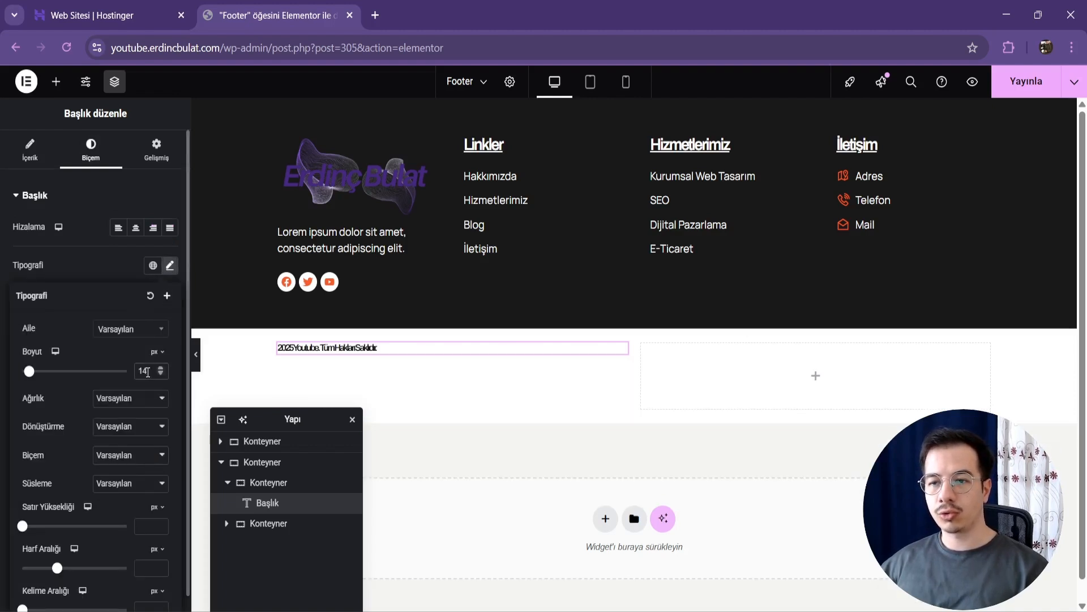
pyautogui.click(143, 567)
pyautogui.write('1')
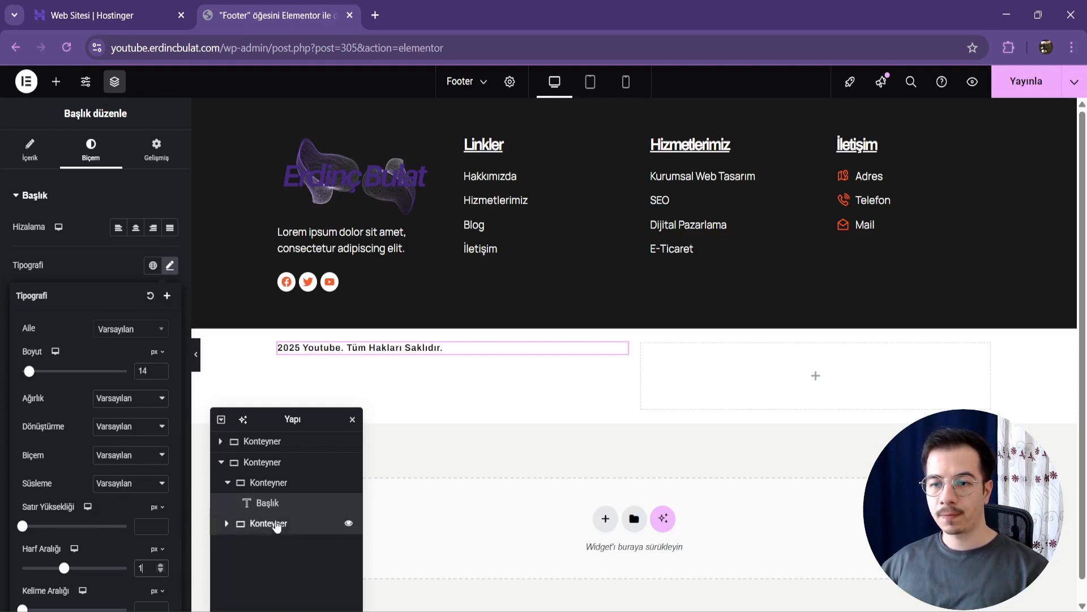
# Step: Delete the empty second column of the white container and justify its remaining column to the center
pyautogui.click(277, 523)
pyautogui.press('Delete')
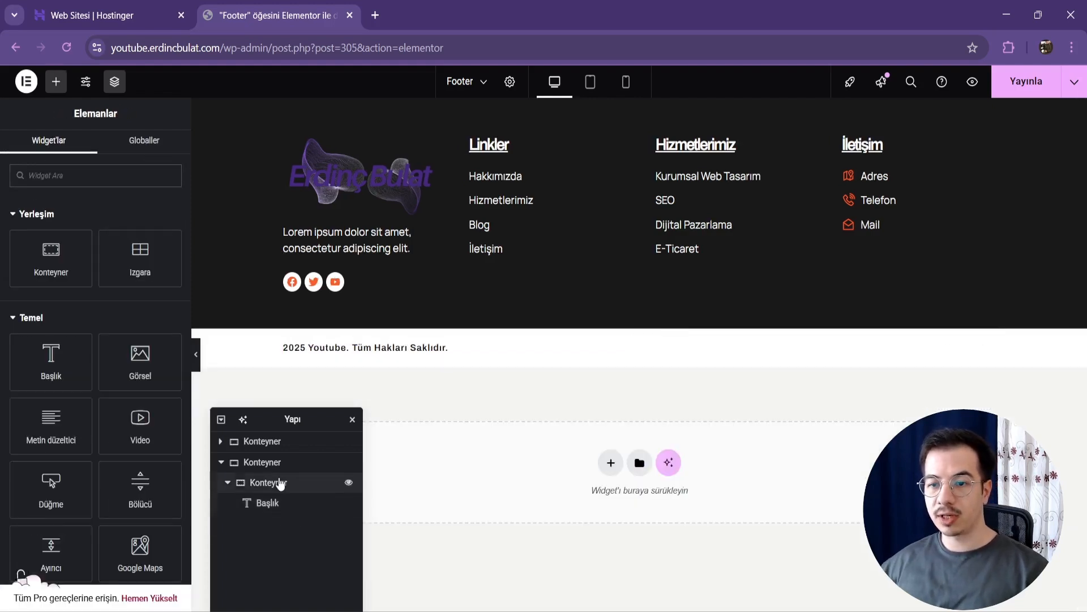
pyautogui.click(279, 461)
pyautogui.click(33, 148)
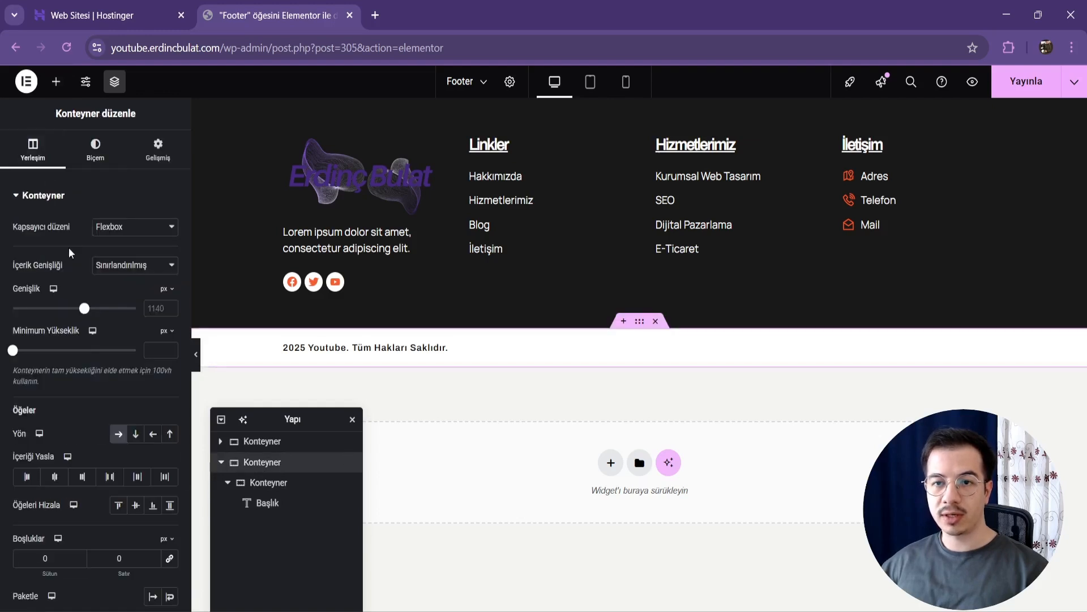
pyautogui.click(55, 477)
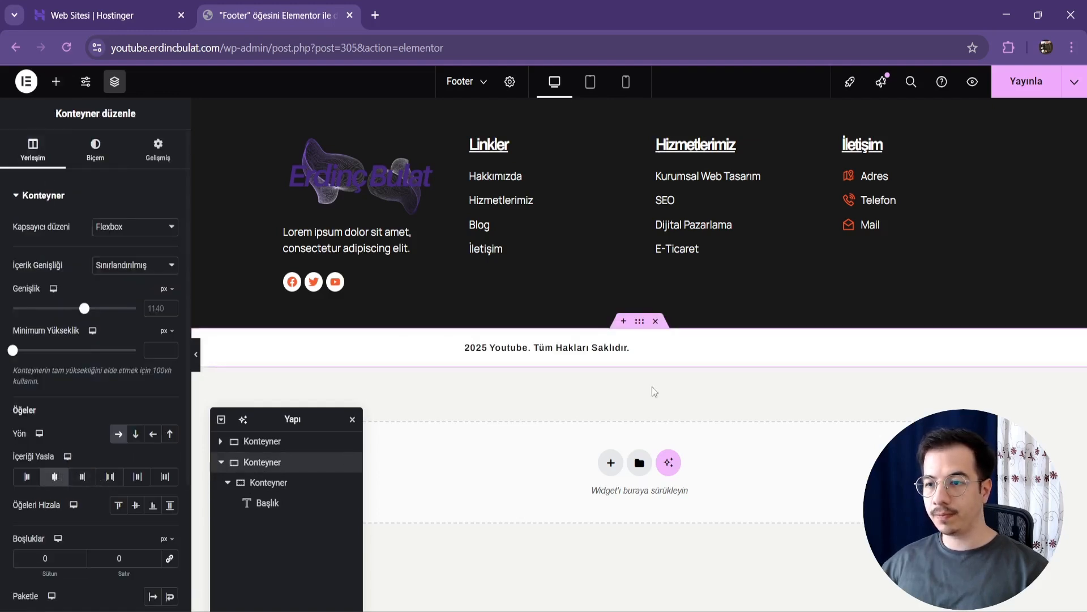
# Step: Center-align the copyright heading's text and publish the footer
pyautogui.click(604, 357)
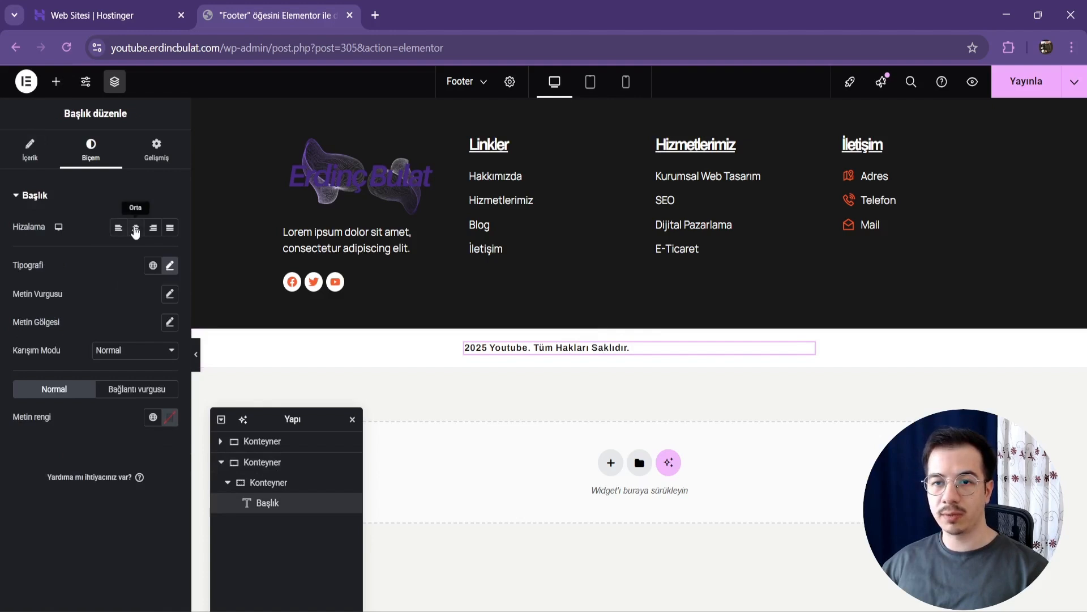
pyautogui.click(135, 227)
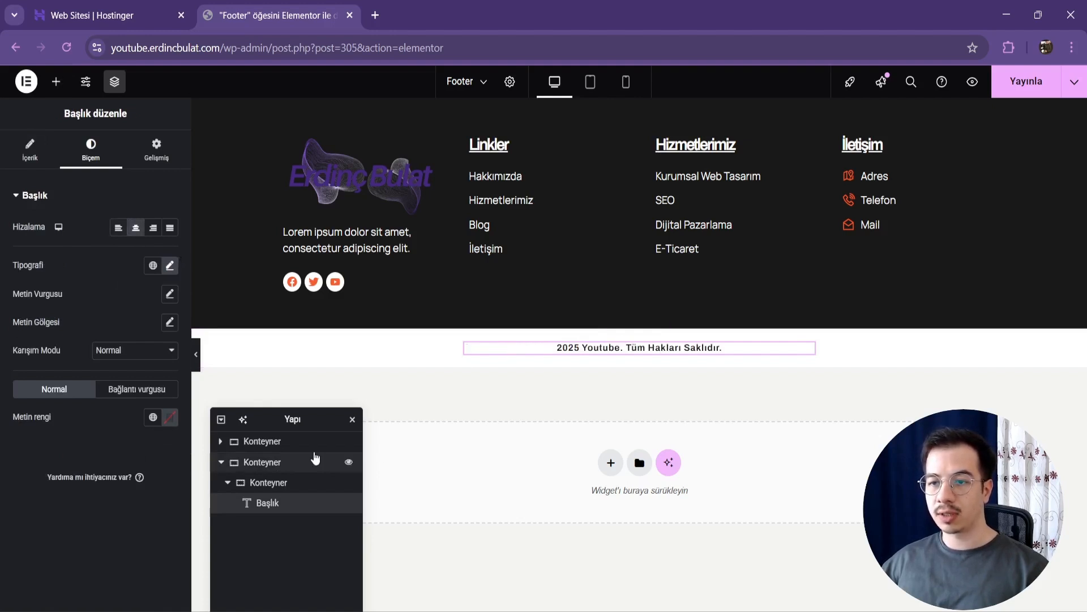
pyautogui.click(288, 472)
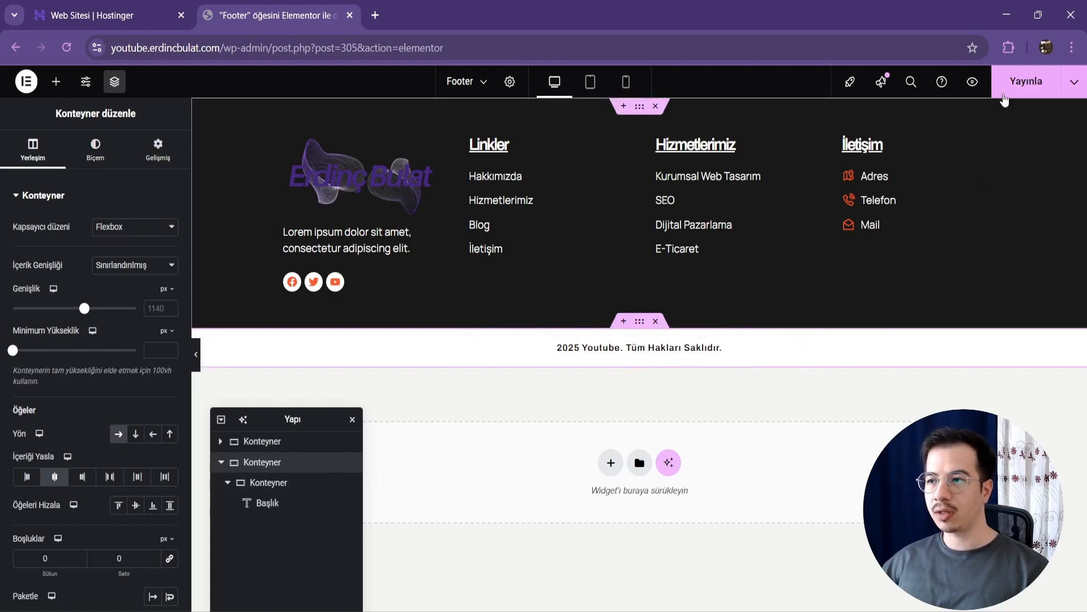
pyautogui.click(1005, 92)
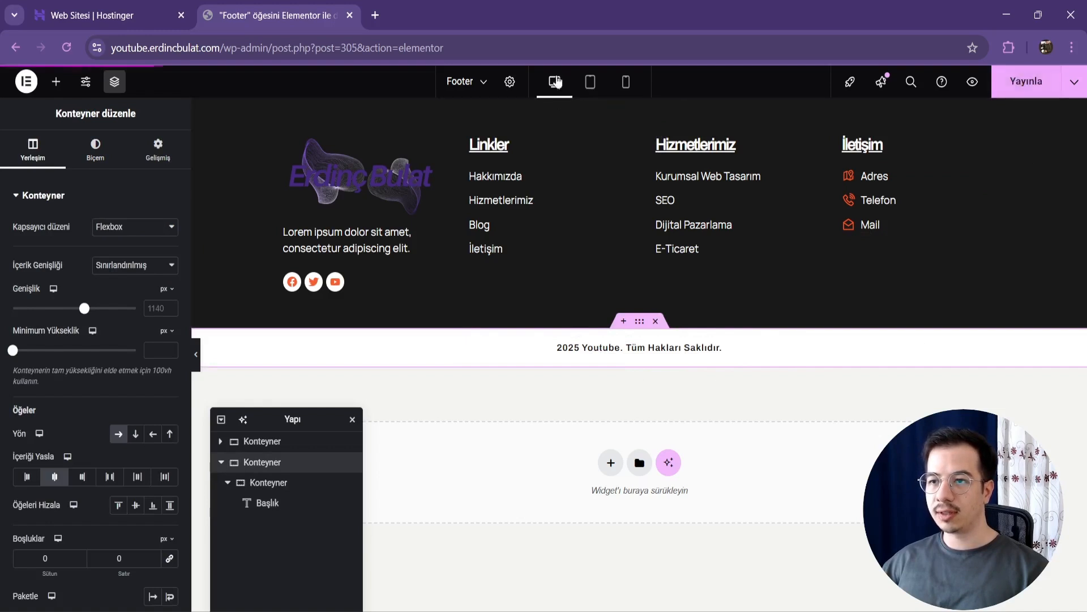
# Step: Set the dark footer container's padding to 2 em on all sides for the tablet layout
pyautogui.click(592, 82)
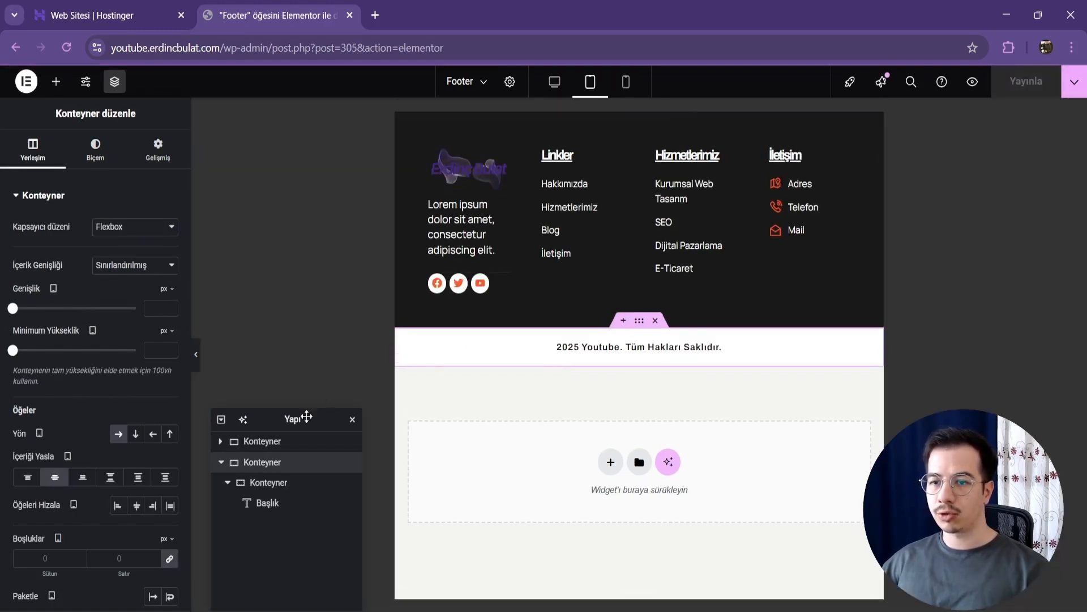
pyautogui.moveTo(307, 417); pyautogui.dragTo(318, 347)
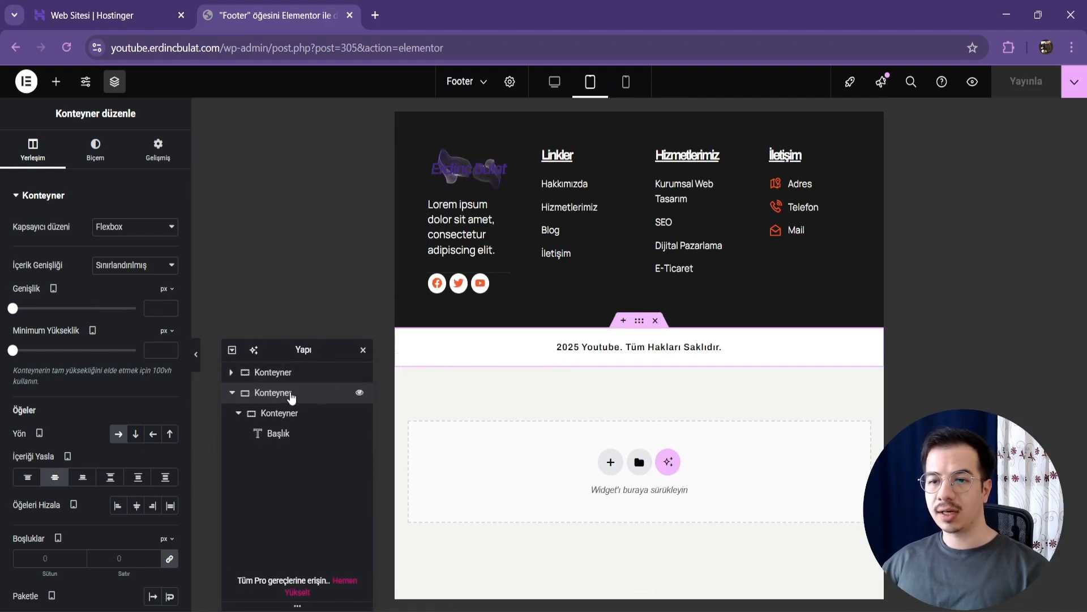
pyautogui.click(286, 374)
pyautogui.click(158, 148)
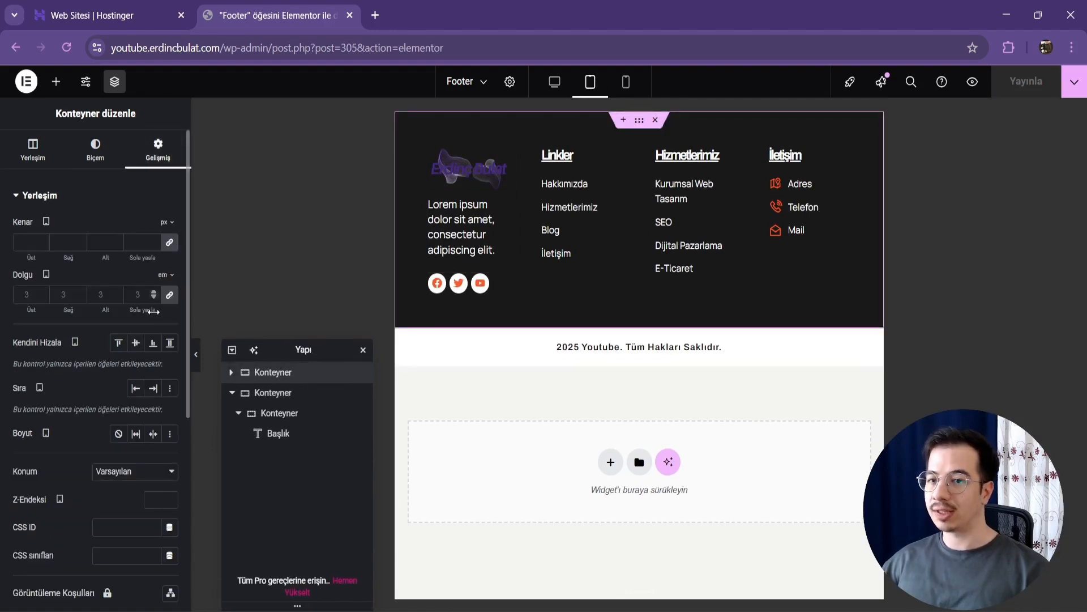
pyautogui.write('2')
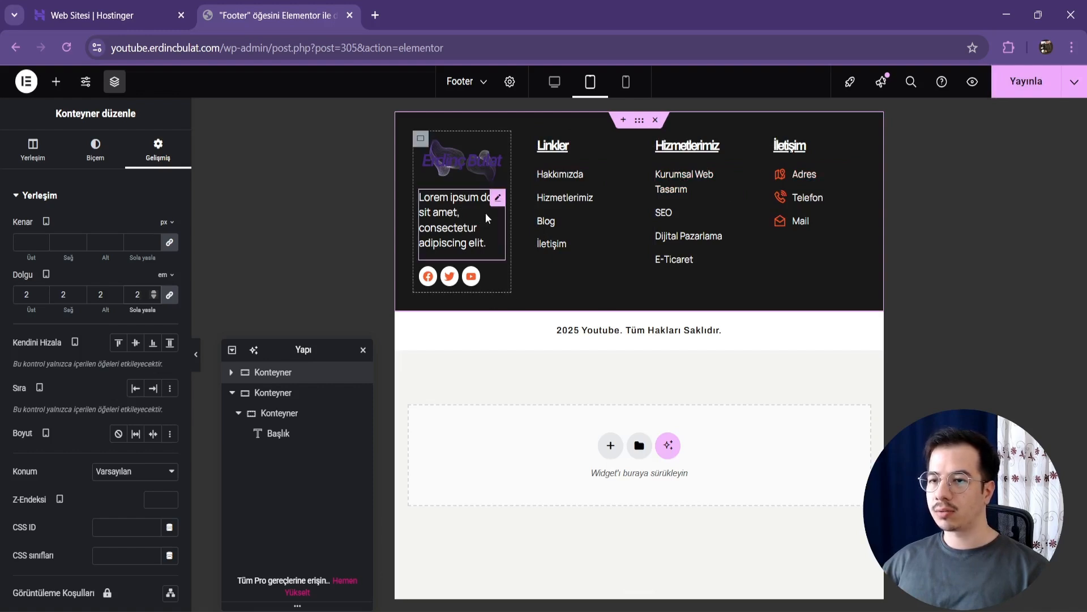
# Step: Set the font size of the Lorem ipsum text below the logo to 14 px for tablet
pyautogui.click(498, 199)
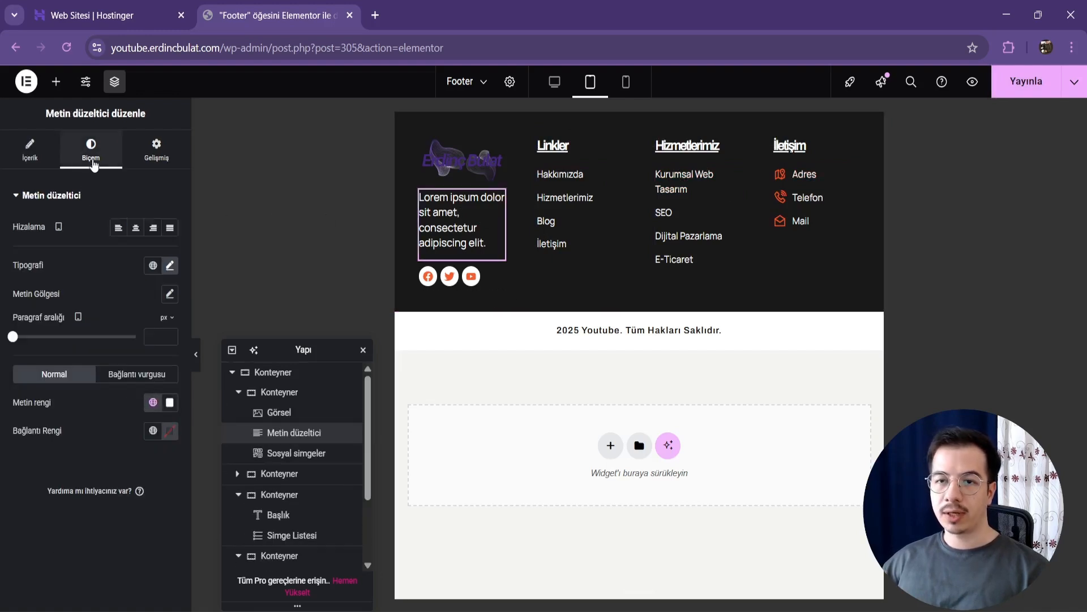
pyautogui.click(170, 266)
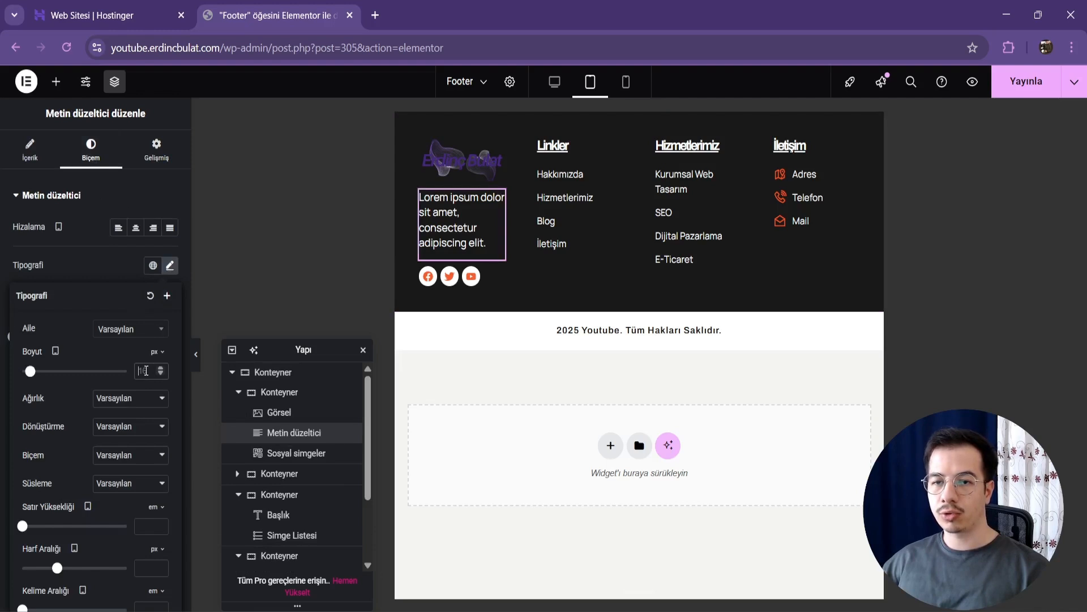
pyautogui.write('14')
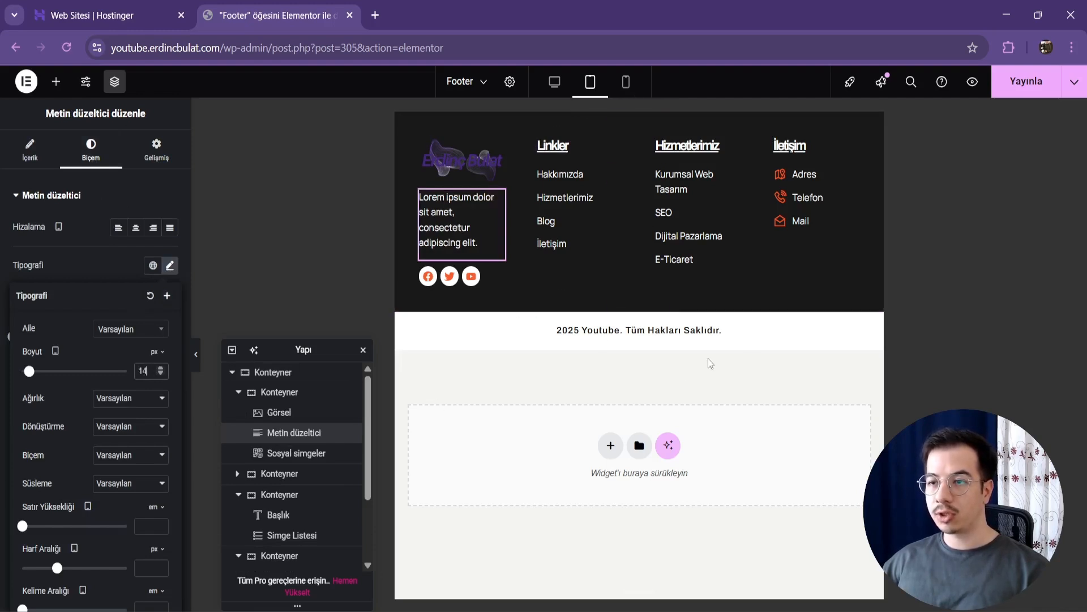
# Step: Check the whole footer in the mobile layout and publish the responsive changes
pyautogui.click(626, 105)
pyautogui.click(626, 83)
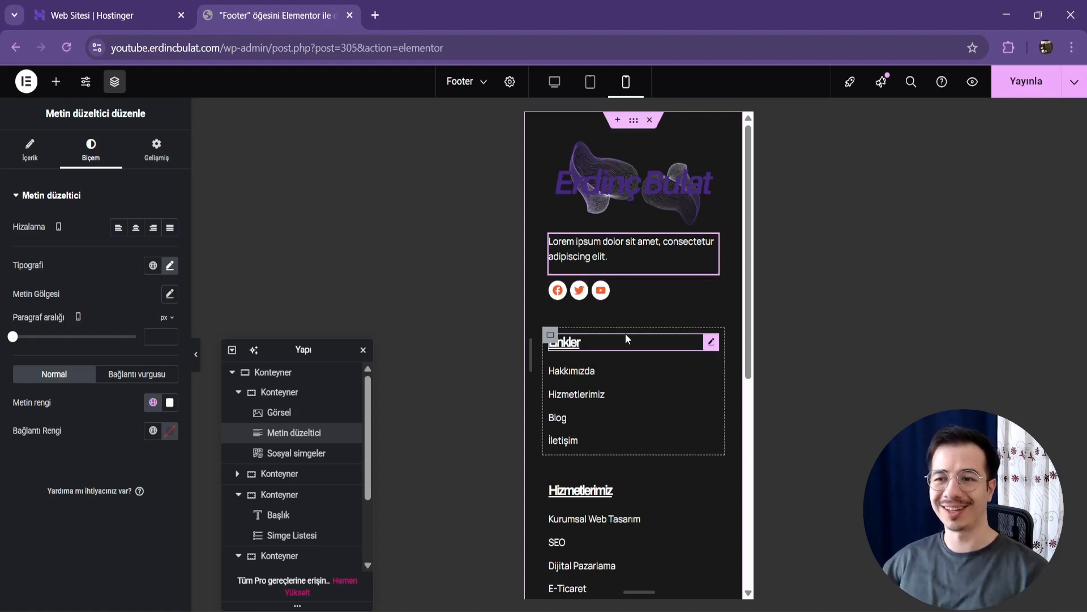
pyautogui.scroll(-1, 625, 333)
pyautogui.scroll(-2, 626, 399)
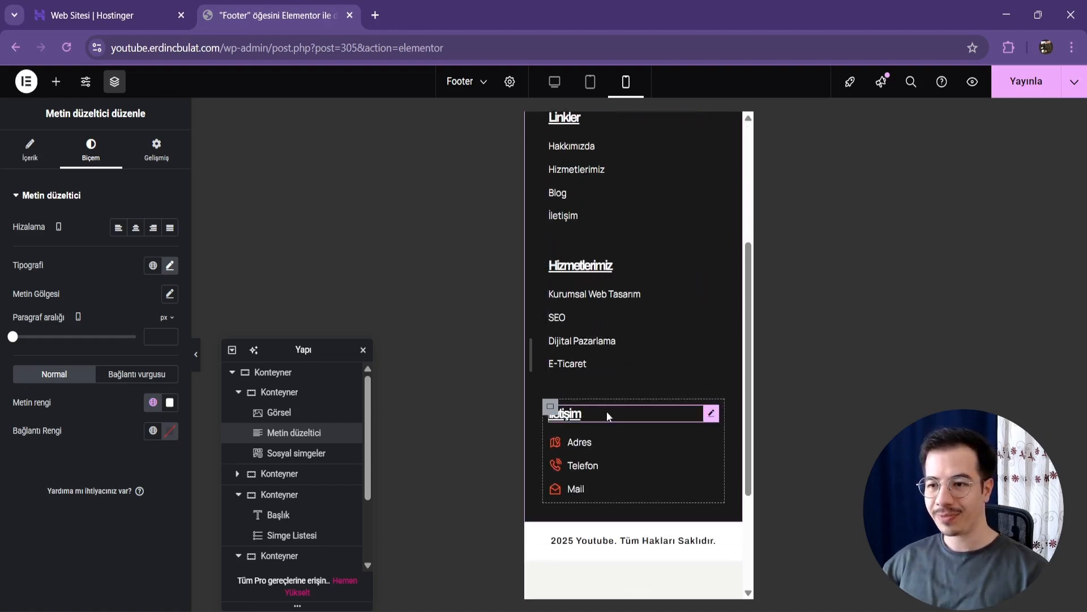
pyautogui.scroll(-1, 606, 411)
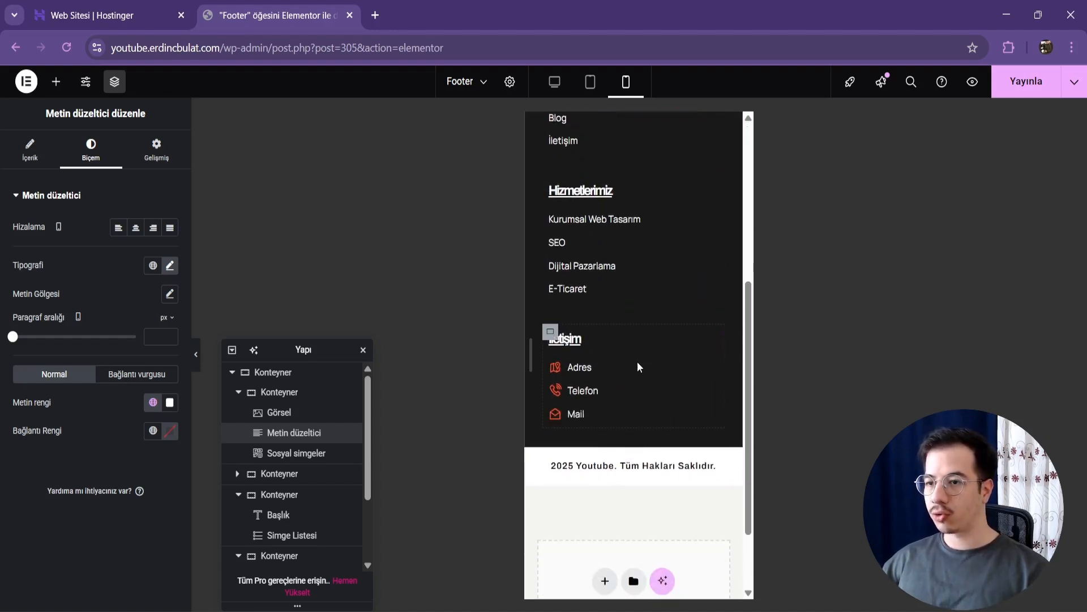
pyautogui.scroll(1, 637, 362)
pyautogui.scroll(1, 638, 362)
pyautogui.click(1013, 89)
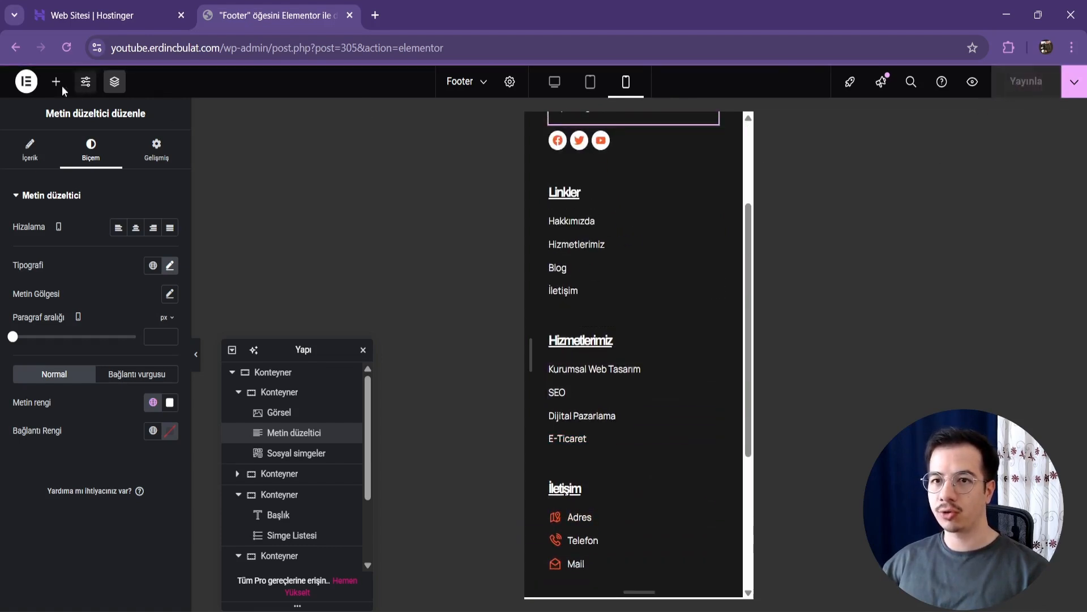
# Step: Exit the Elementor editor to WordPress and open the live site in a new browser tab
pyautogui.click(26, 81)
pyautogui.click(102, 220)
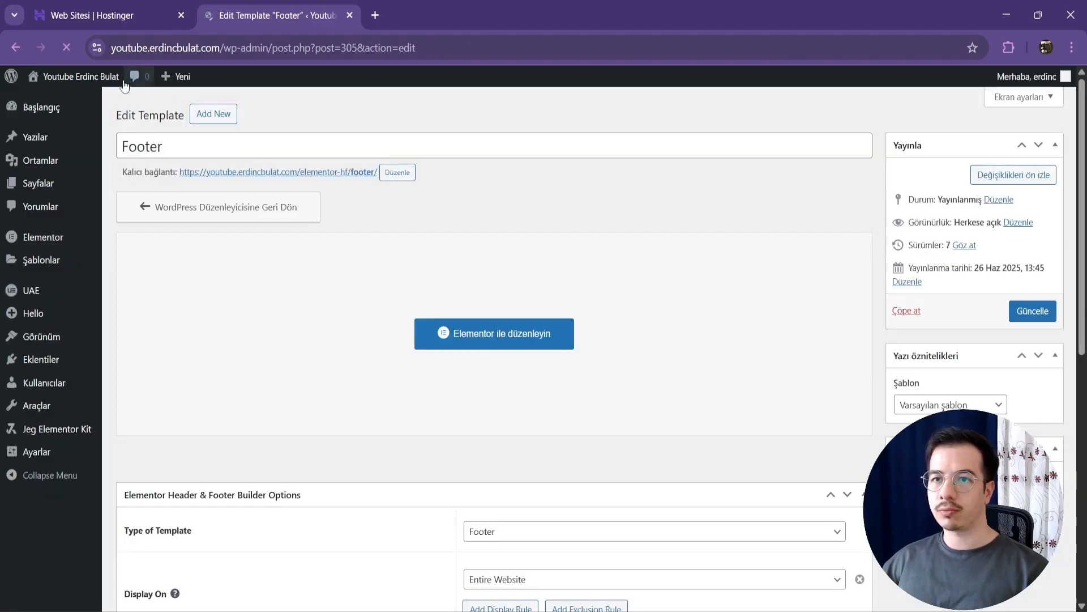
pyautogui.rightClick(99, 84)
pyautogui.click(170, 101)
pyautogui.click(437, 12)
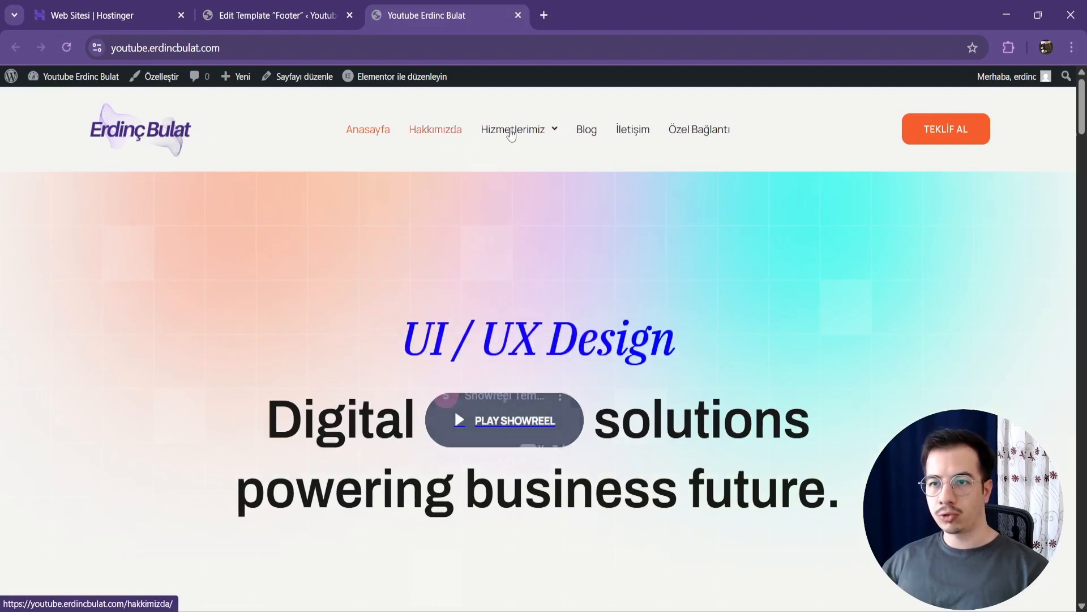
# Step: Examine the header menu and the footer with its copyright bar on the live home page
pyautogui.moveTo(511, 134)
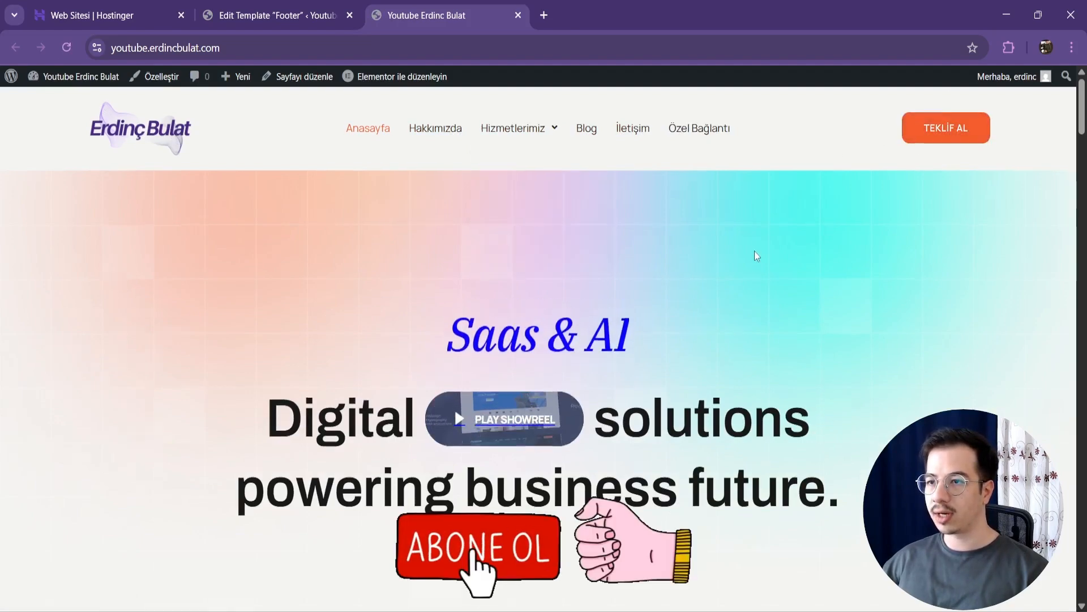
pyautogui.scroll(-4, 773, 254)
pyautogui.scroll(1, 789, 255)
pyautogui.moveTo(1082, 122); pyautogui.dragTo(1082, 572)
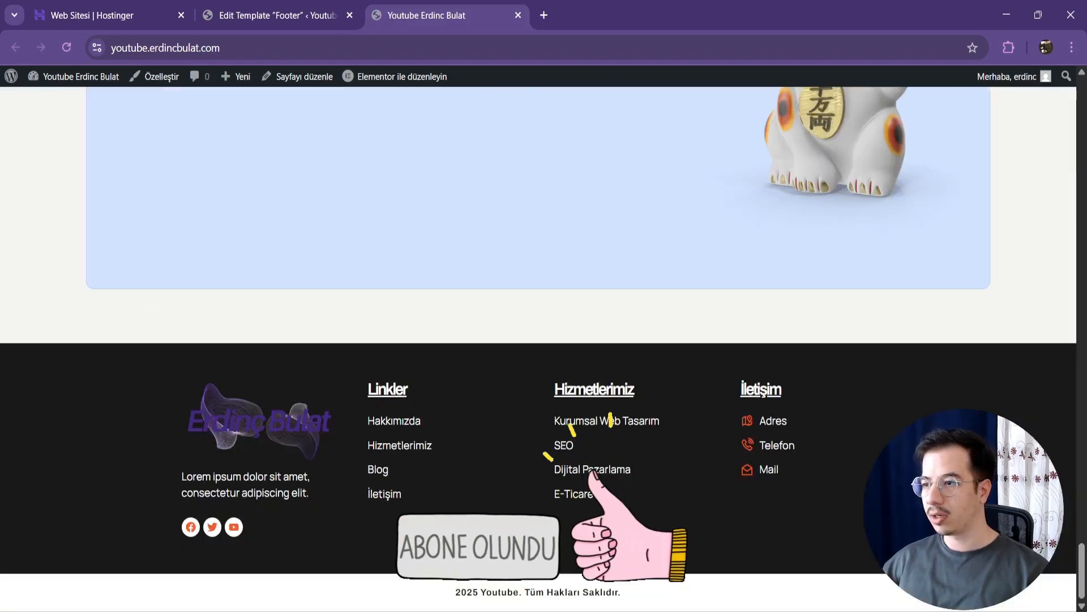